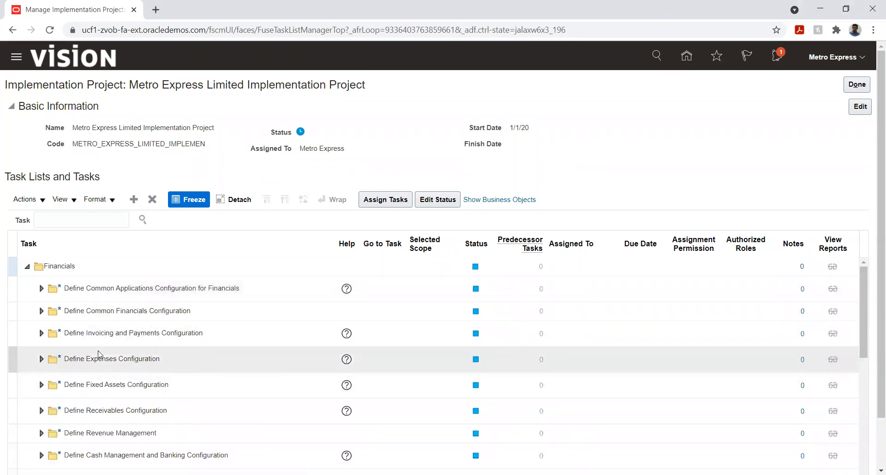
Expand the Define Receivables Configuration folder and its Define Common Accounts Receivable Configuration subfolder
{"action": "scroll", "coordinate": [78, 355], "scroll_direction": "down", "scroll_amount": 3}
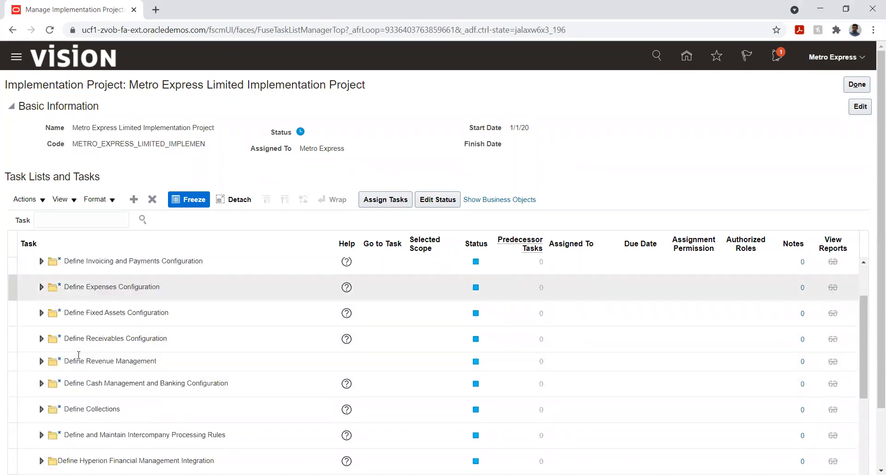
{"action": "left_click", "coordinate": [41, 338]}
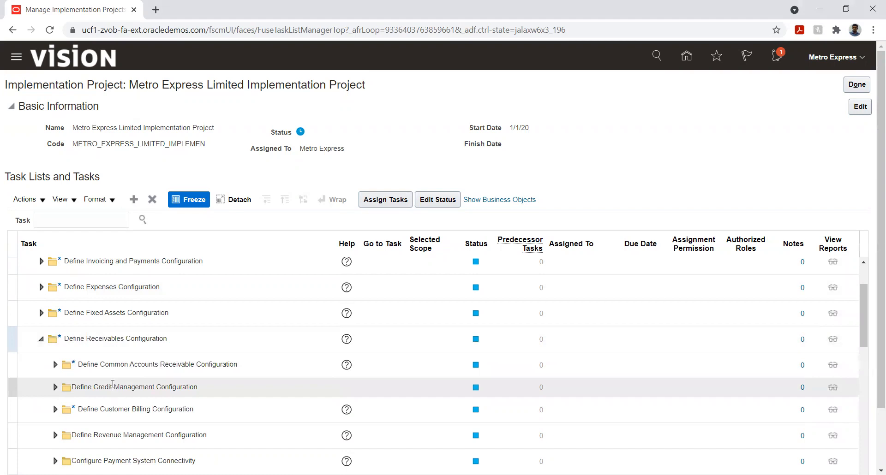
{"action": "scroll", "coordinate": [208, 300], "scroll_direction": "down", "scroll_amount": 3}
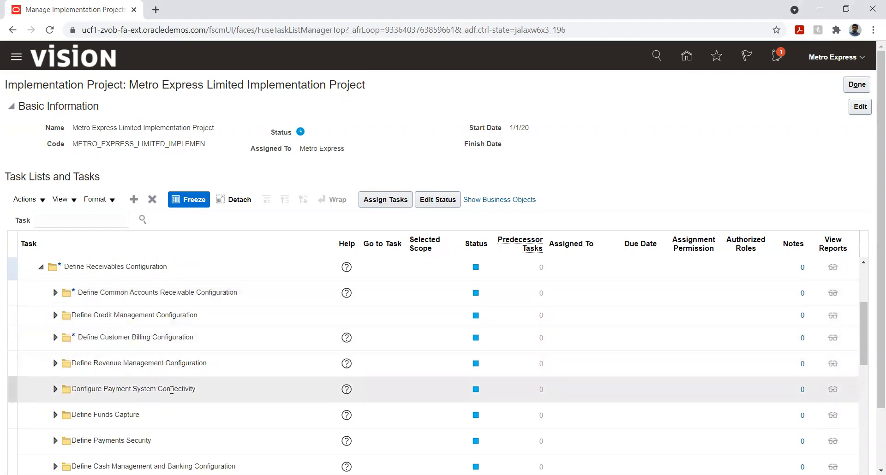
{"action": "left_click", "coordinate": [55, 294]}
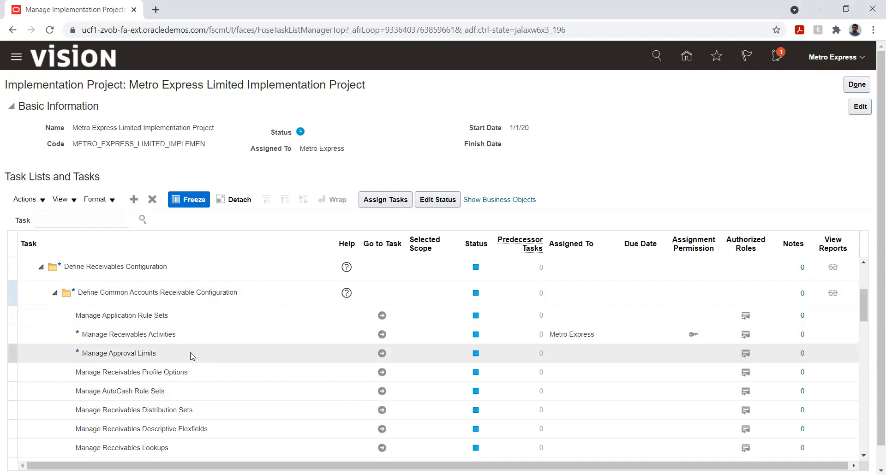
Look over the common accounts receivable tasks and go to the Manage Receivables System Options task
{"action": "scroll", "coordinate": [315, 368], "scroll_direction": "down", "scroll_amount": 2}
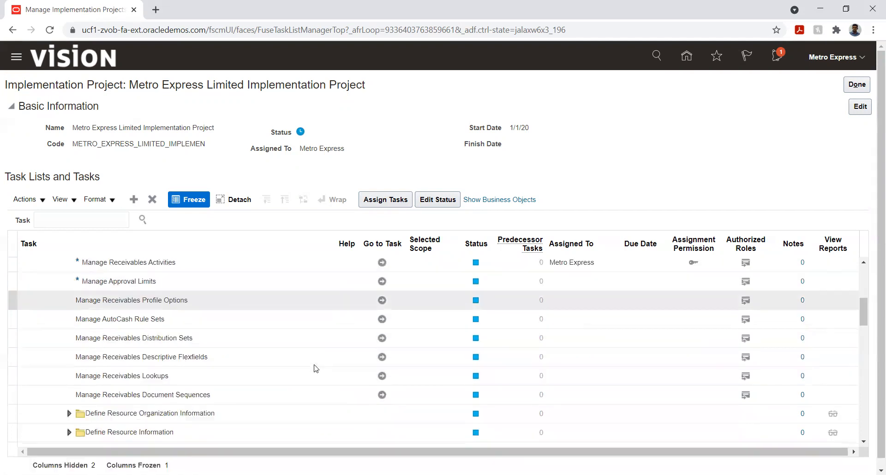
{"action": "scroll", "coordinate": [313, 368], "scroll_direction": "down", "scroll_amount": 2}
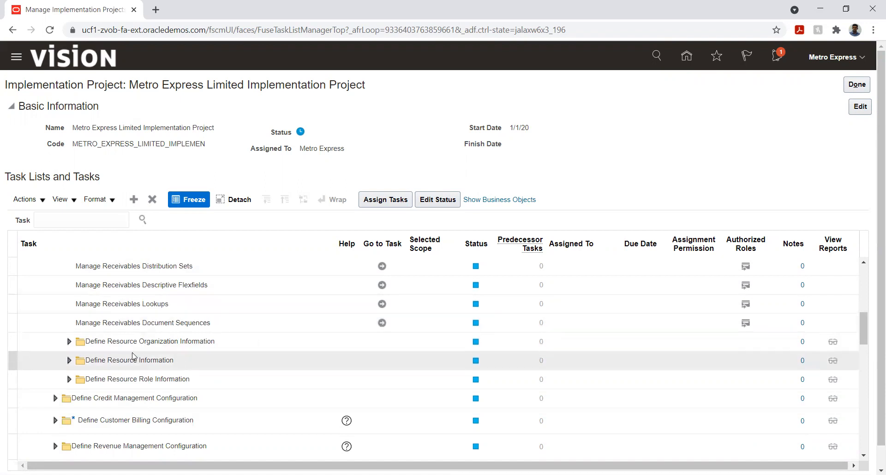
{"action": "scroll", "coordinate": [109, 347], "scroll_direction": "up", "scroll_amount": 2}
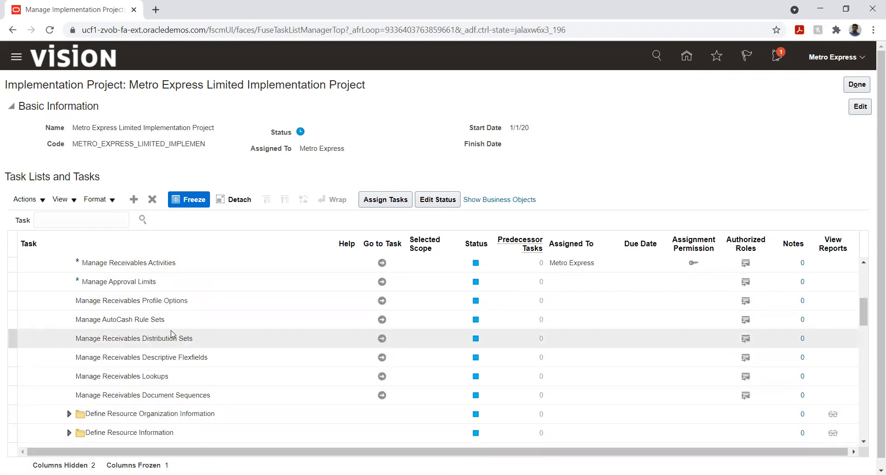
{"action": "scroll", "coordinate": [172, 334], "scroll_direction": "up", "scroll_amount": 2}
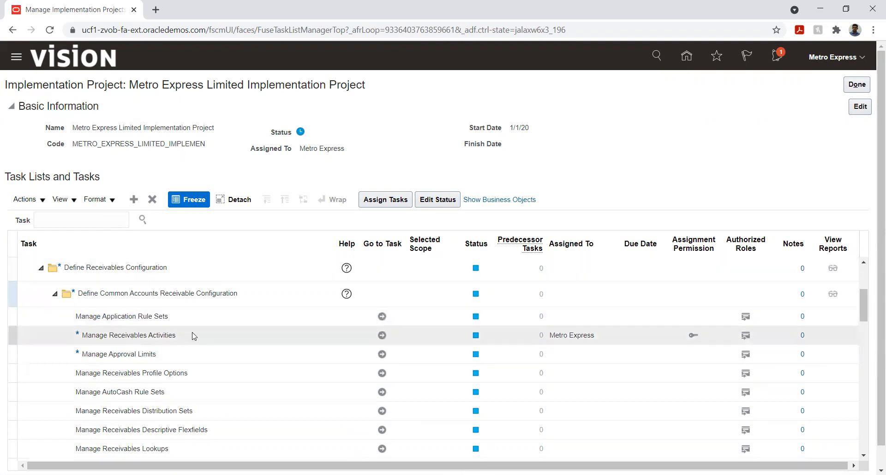
{"action": "scroll", "coordinate": [193, 336], "scroll_direction": "down", "scroll_amount": 3}
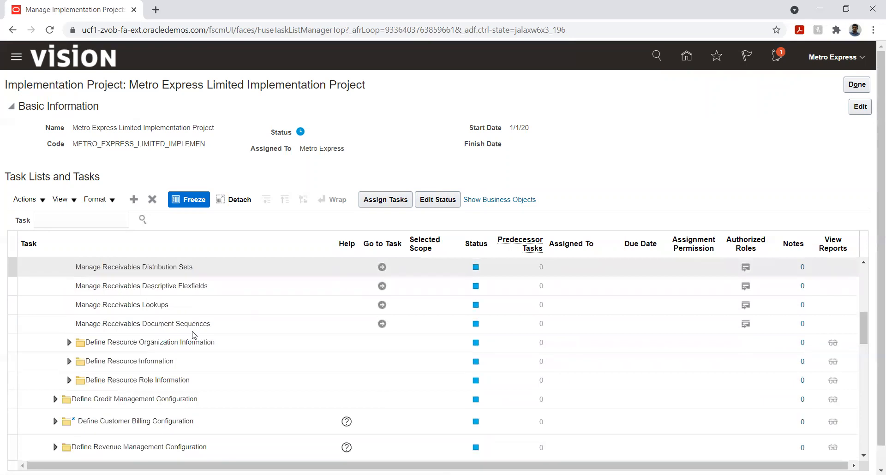
{"action": "scroll", "coordinate": [193, 336], "scroll_direction": "down", "scroll_amount": 5}
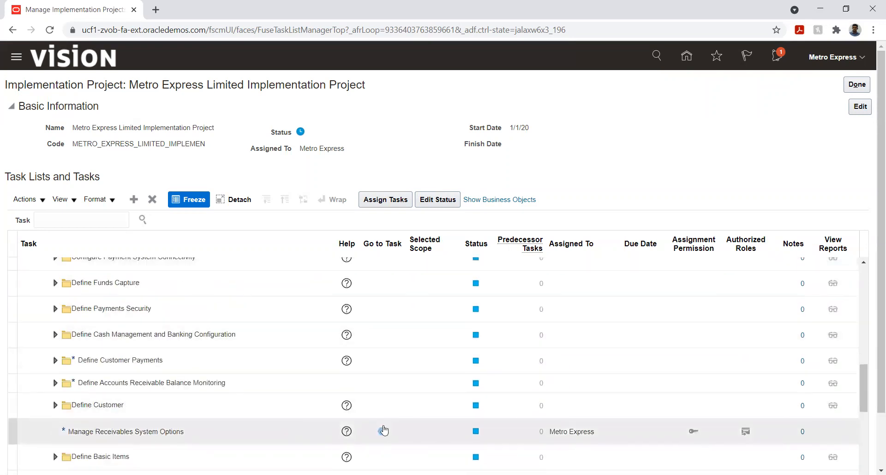
{"action": "left_click", "coordinate": [383, 431]}
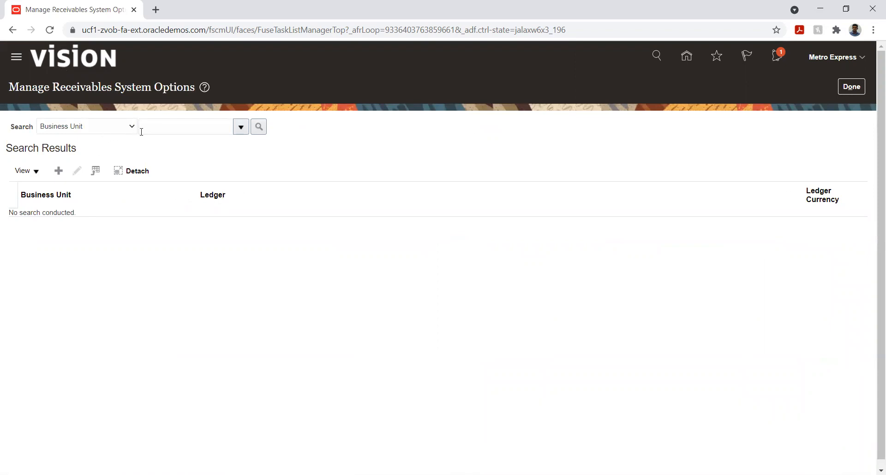
Enter Metro as the business unit criterion and bring up the business unit search and select dialog
{"action": "left_click", "coordinate": [166, 133]}
{"action": "type", "text": "M"}
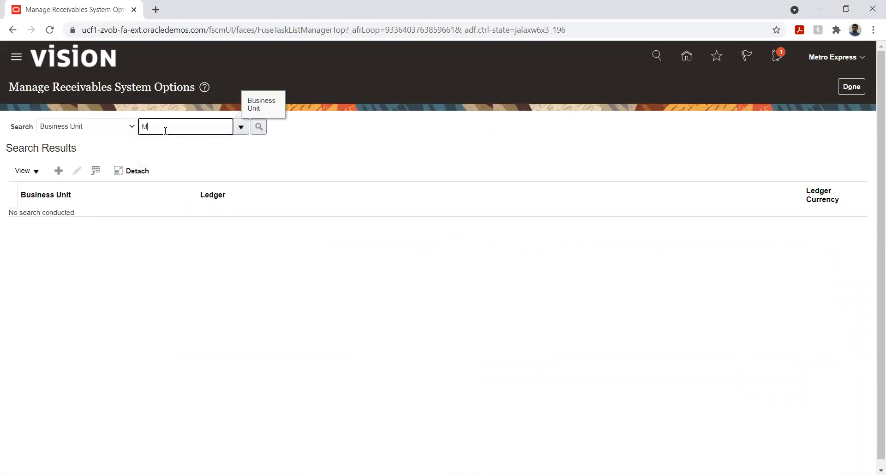
{"action": "type", "text": "etro"}
{"action": "key", "text": "Tab"}
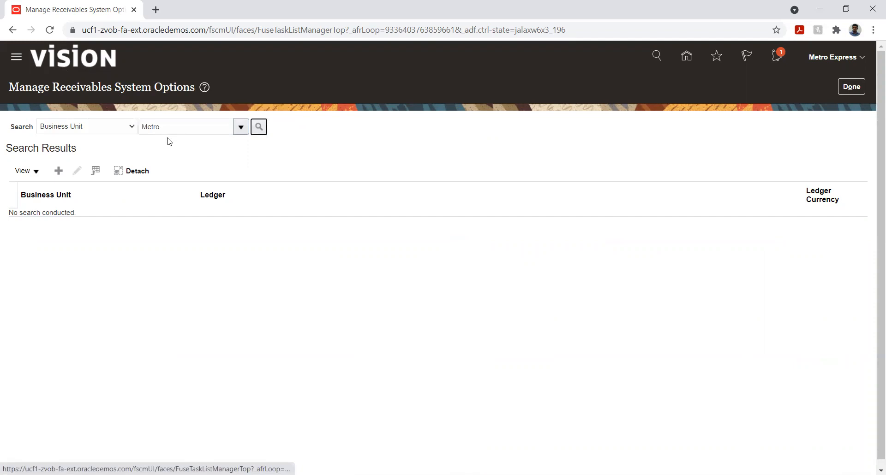
{"action": "left_click", "coordinate": [240, 128]}
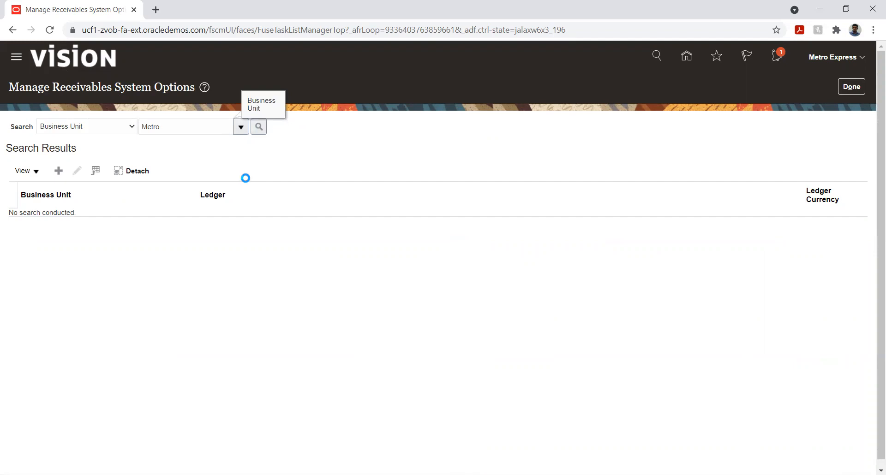
{"action": "left_click", "coordinate": [157, 318]}
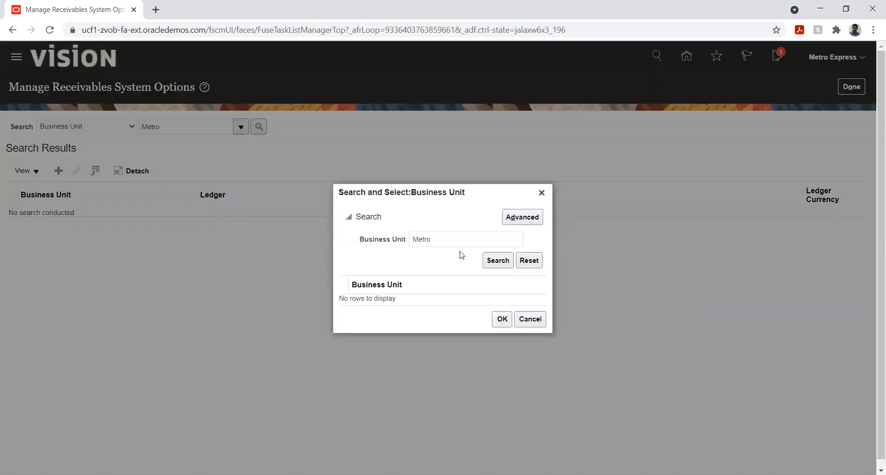
Search the business unit lookup for Metro, clear the criterion and search again for all business units
{"action": "left_click", "coordinate": [497, 261]}
{"action": "left_click", "coordinate": [455, 243]}
{"action": "double_click", "coordinate": [455, 243]}
{"action": "key", "text": "BackSpace"}
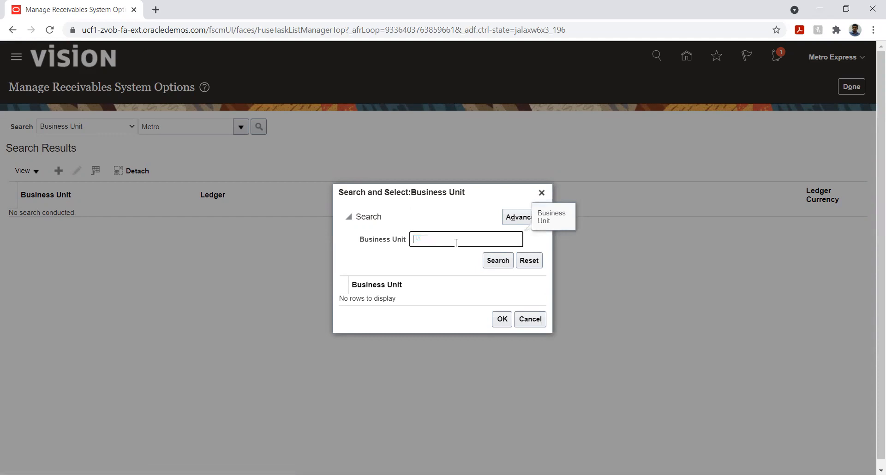
{"action": "left_click", "coordinate": [502, 261]}
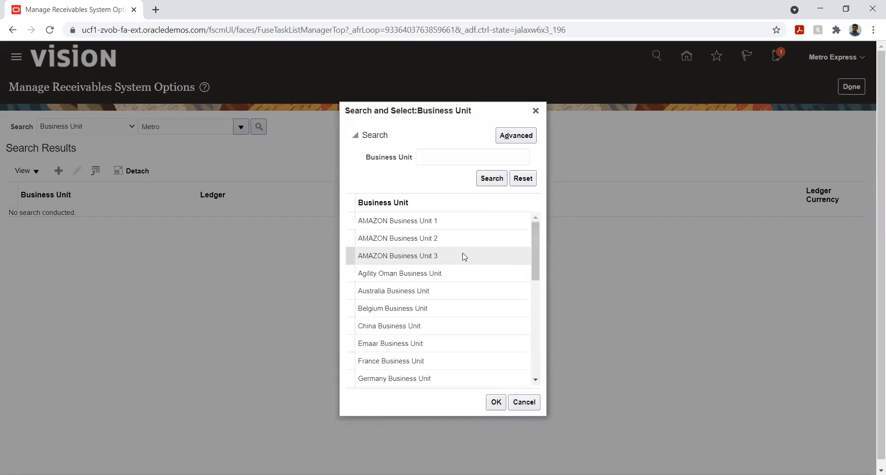
Choose Metro Express Mauritius Business Unit, run the search and open its system options for editing
{"action": "scroll", "coordinate": [462, 252], "scroll_direction": "down", "scroll_amount": 5}
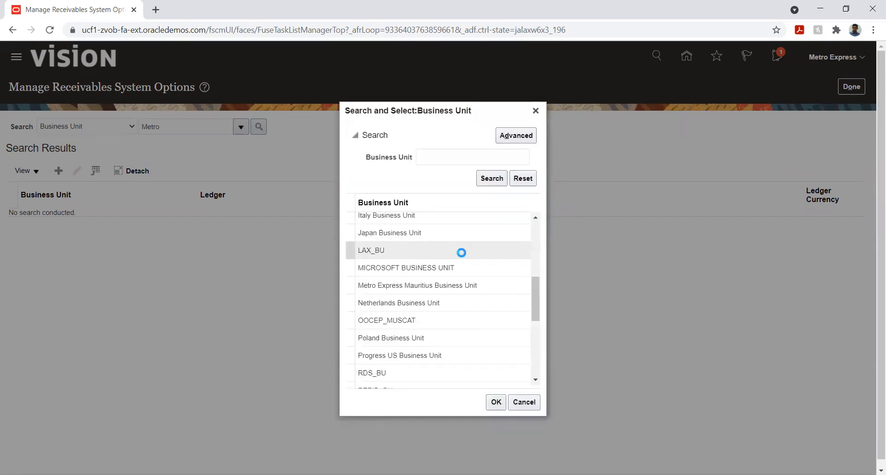
{"action": "left_click", "coordinate": [455, 284]}
{"action": "left_click", "coordinate": [495, 403]}
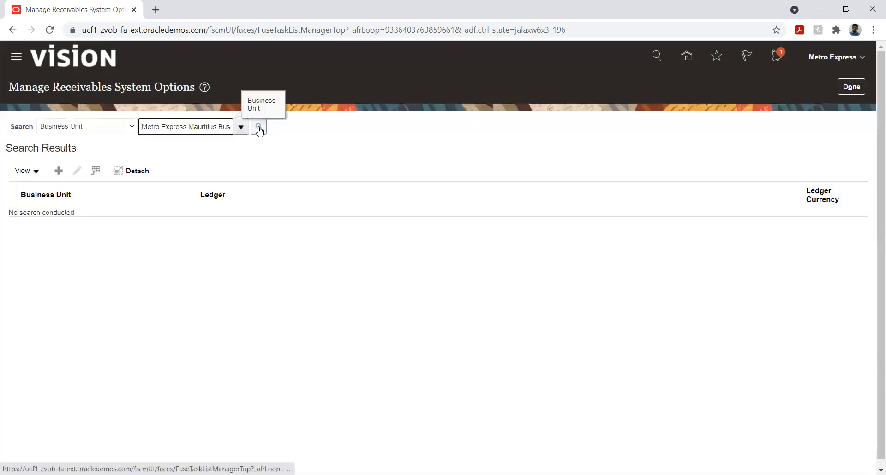
{"action": "left_click", "coordinate": [259, 127]}
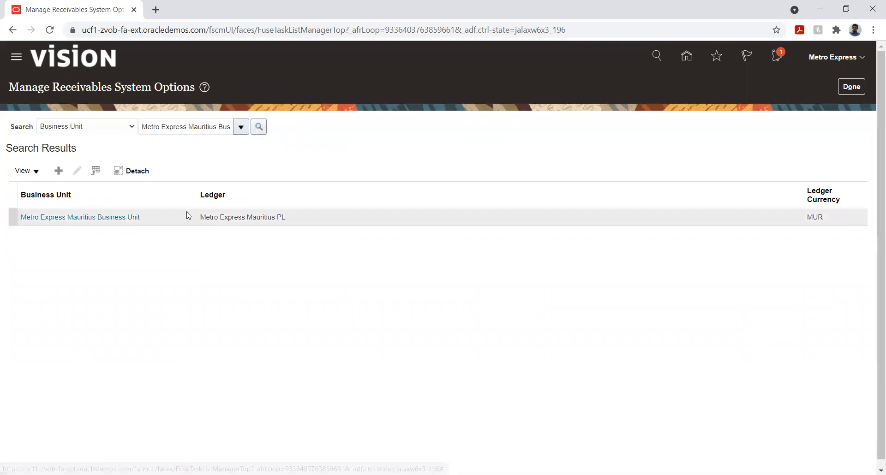
{"action": "left_click", "coordinate": [138, 217]}
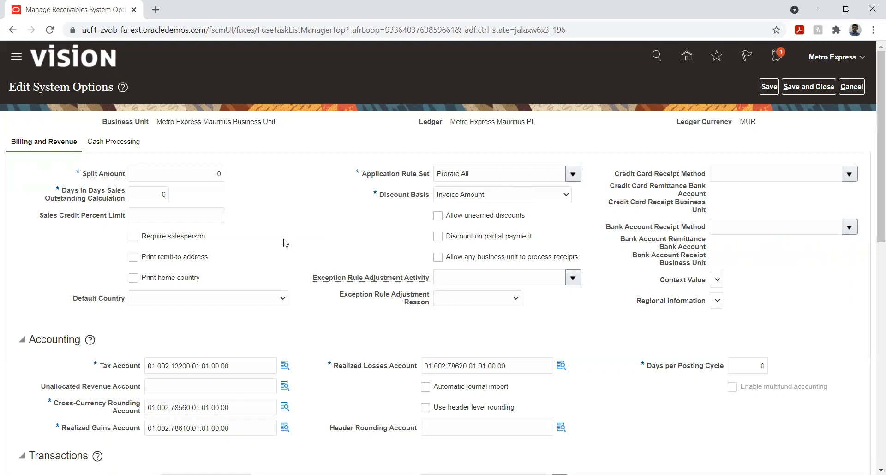
Review the Billing and Revenue system options, including accounting, transactions, email delivery, late charges, customers and AutoInvoice
{"action": "scroll", "coordinate": [300, 228], "scroll_direction": "down", "scroll_amount": 8}
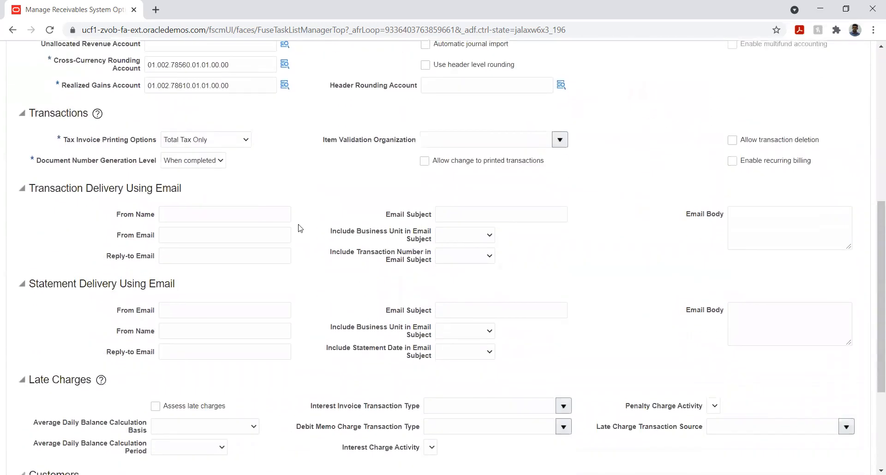
{"action": "scroll", "coordinate": [268, 240], "scroll_direction": "down", "scroll_amount": 3}
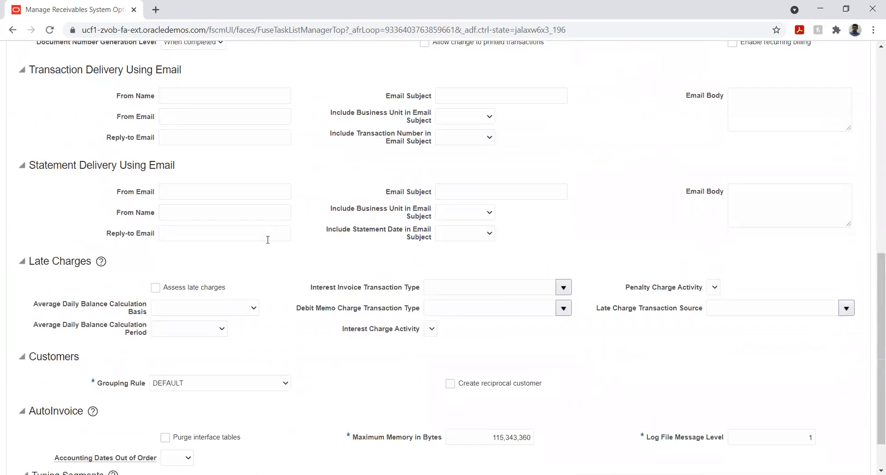
{"action": "scroll", "coordinate": [268, 240], "scroll_direction": "up", "scroll_amount": 4}
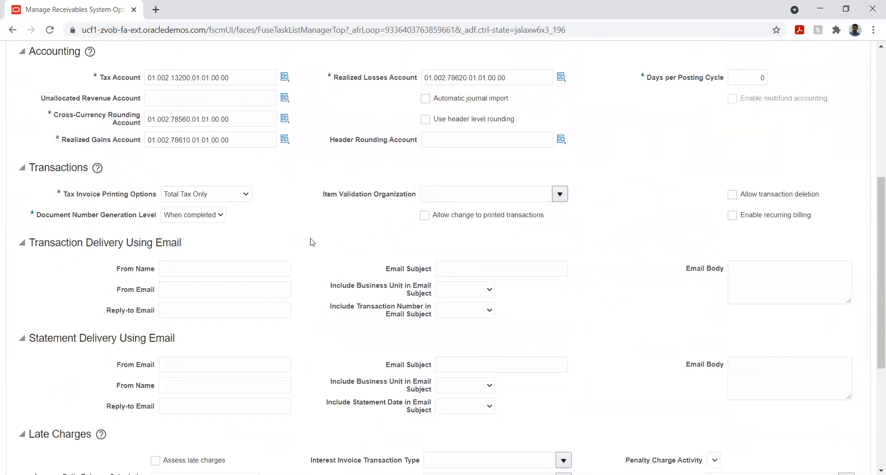
{"action": "scroll", "coordinate": [312, 275], "scroll_direction": "down", "scroll_amount": 5}
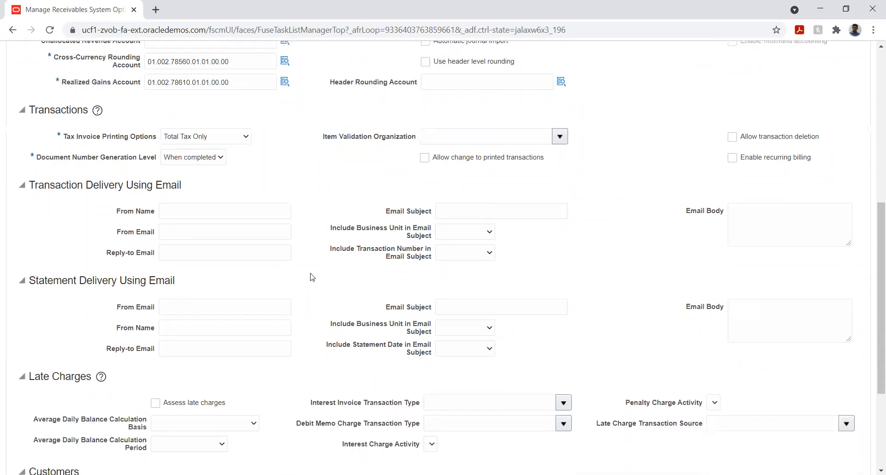
{"action": "scroll", "coordinate": [312, 278], "scroll_direction": "up", "scroll_amount": 6}
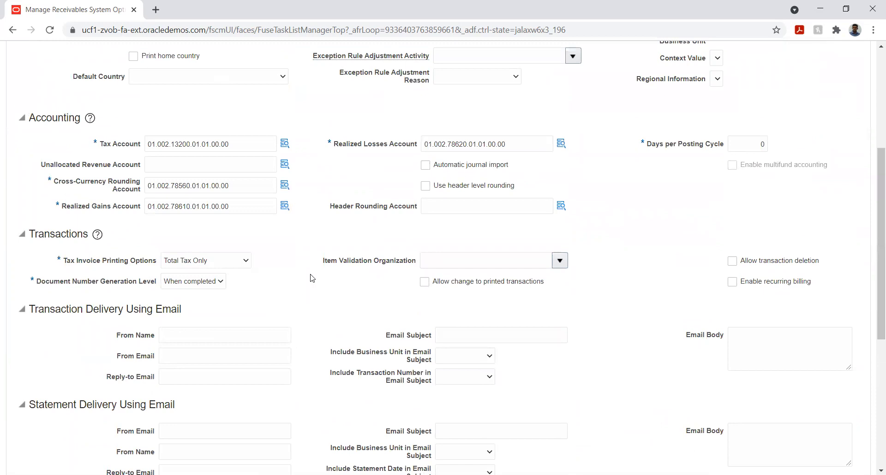
{"action": "scroll", "coordinate": [312, 278], "scroll_direction": "up", "scroll_amount": 3}
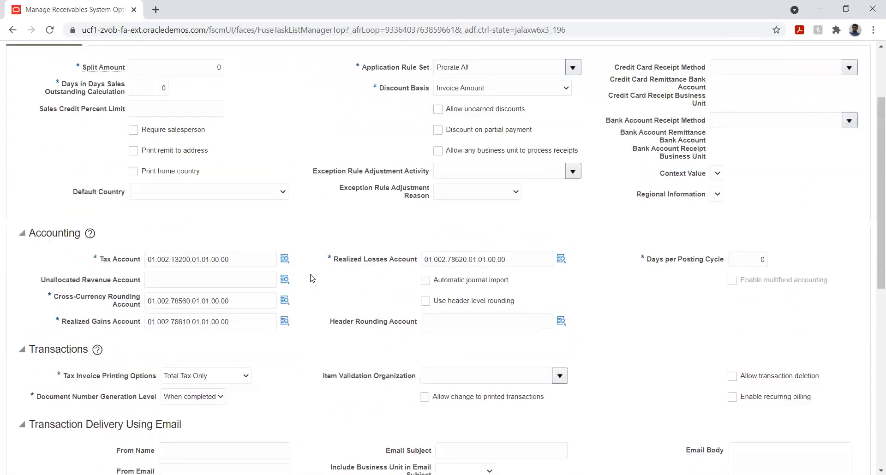
{"action": "scroll", "coordinate": [312, 278], "scroll_direction": "up", "scroll_amount": 3}
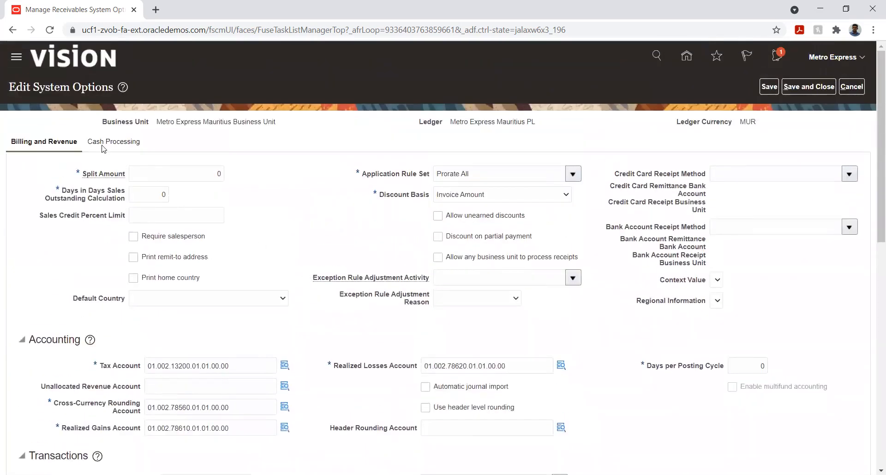
Review the Cash Processing system options, including receipt matching, exception rules, accounting, automatic receipts and bills receivable
{"action": "left_click", "coordinate": [108, 144]}
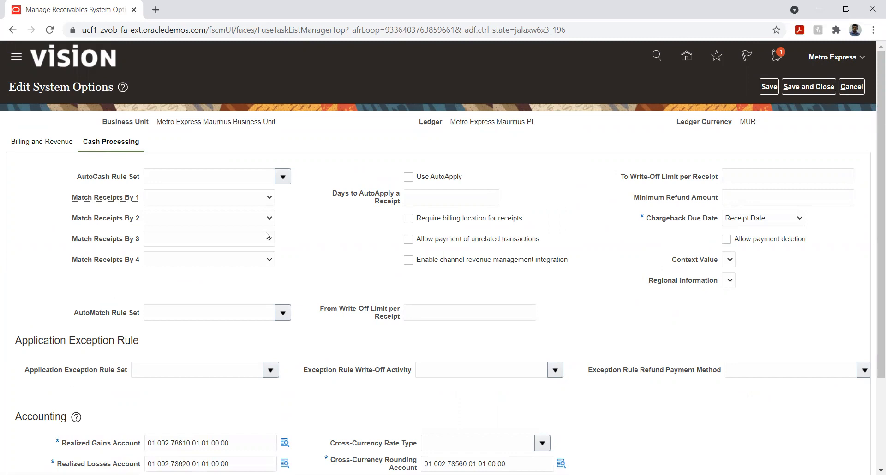
{"action": "scroll", "coordinate": [299, 284], "scroll_direction": "down", "scroll_amount": 1}
{"action": "scroll", "coordinate": [299, 284], "scroll_direction": "down", "scroll_amount": 2}
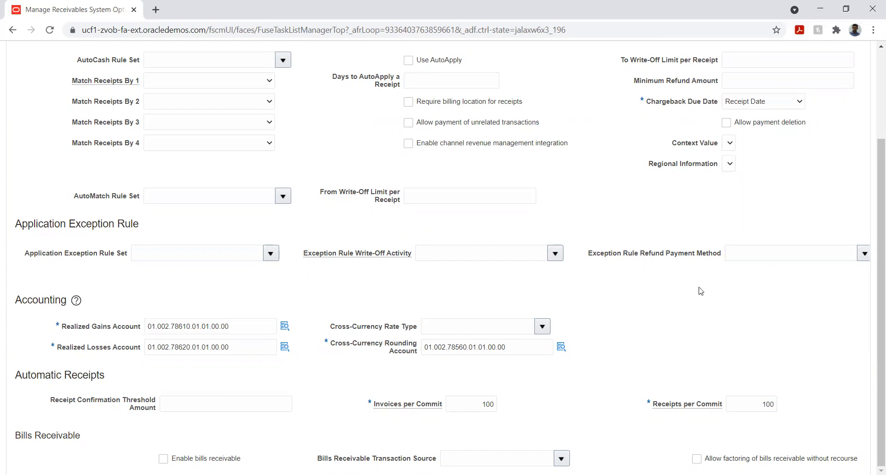
{"action": "scroll", "coordinate": [830, 197], "scroll_direction": "up", "scroll_amount": 3}
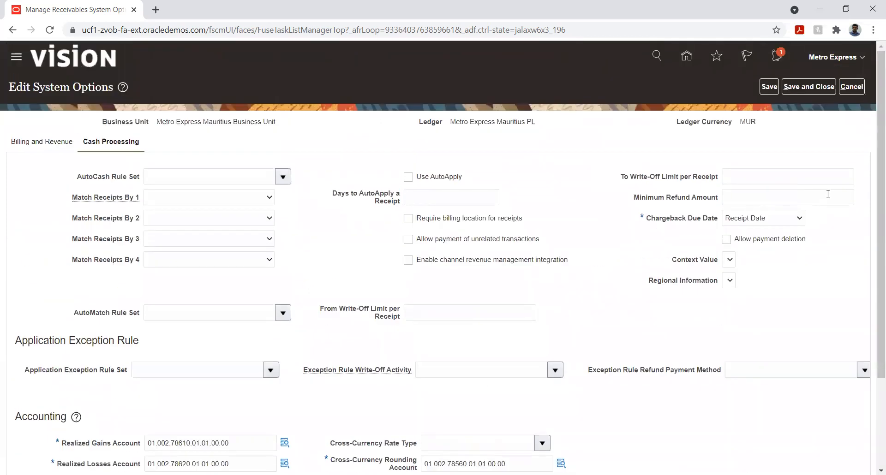
Save and close the system options and return to the implementation project's task list
{"action": "left_click", "coordinate": [808, 88]}
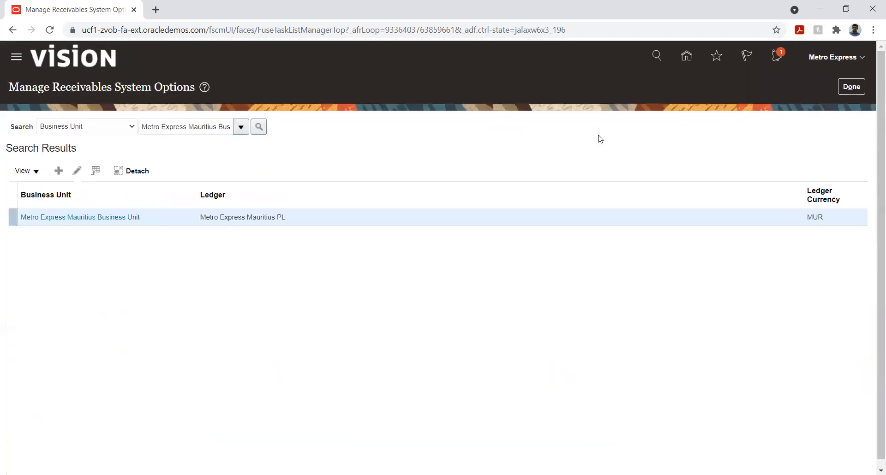
{"action": "left_click", "coordinate": [852, 87]}
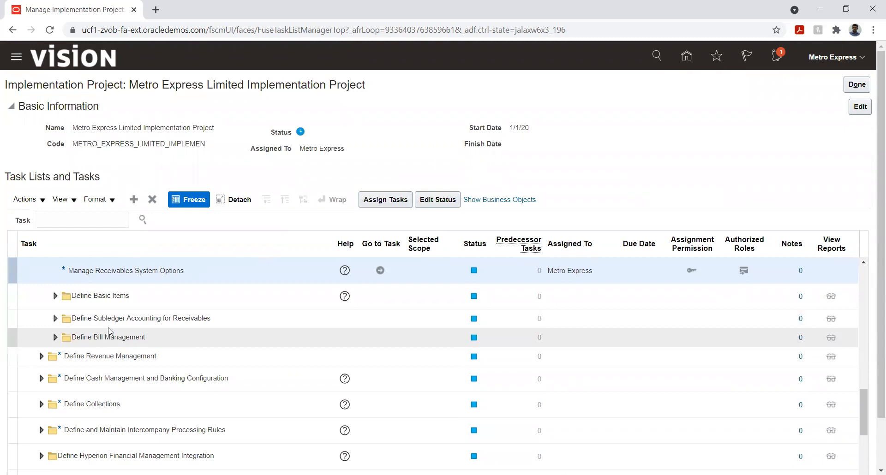
Expand Define Customer Billing Configuration in the task list and open the Manage Transaction Types task
{"action": "scroll", "coordinate": [113, 318], "scroll_direction": "down", "scroll_amount": 3}
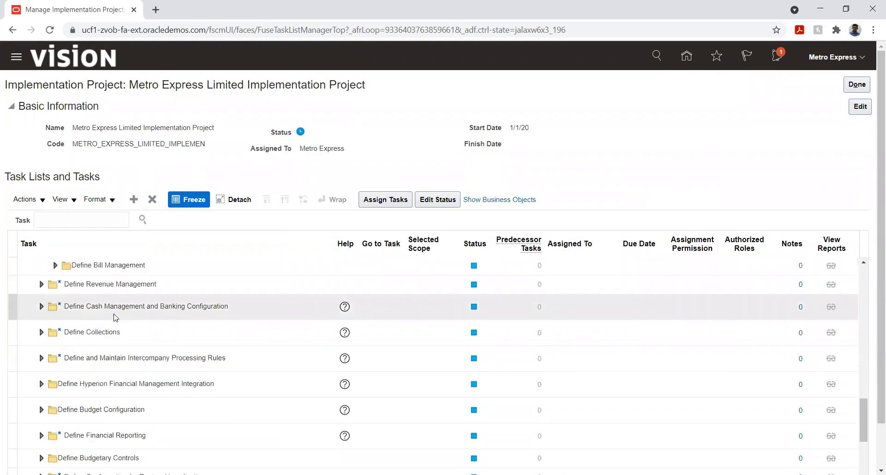
{"action": "scroll", "coordinate": [116, 317], "scroll_direction": "up", "scroll_amount": 9}
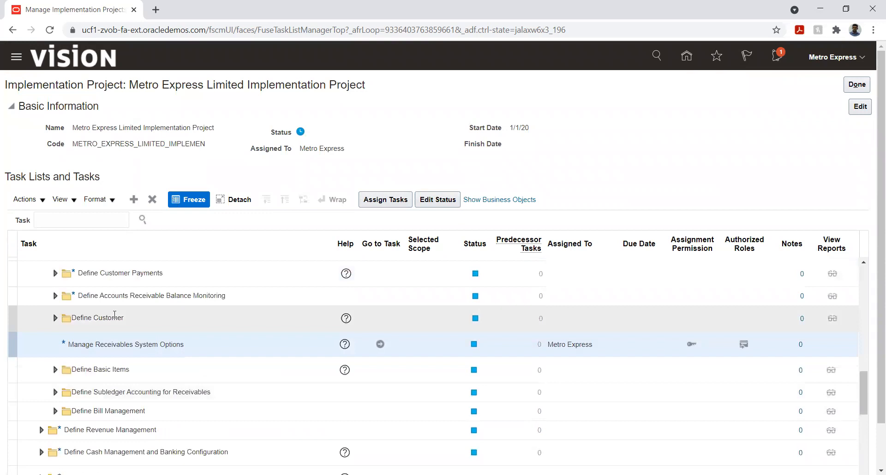
{"action": "scroll", "coordinate": [114, 315], "scroll_direction": "up", "scroll_amount": 3}
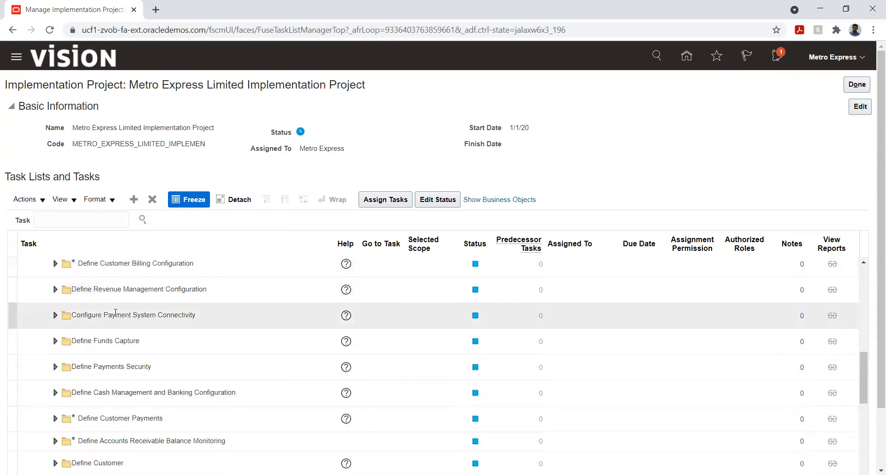
{"action": "left_click", "coordinate": [55, 263]}
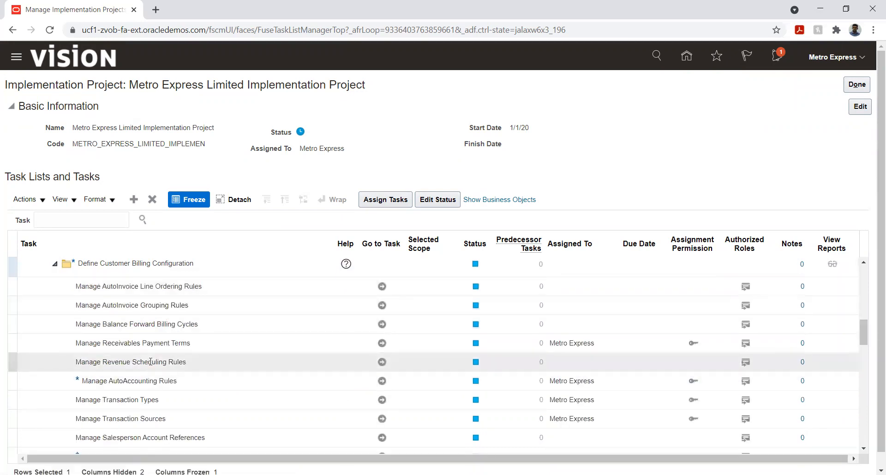
{"action": "scroll", "coordinate": [156, 341], "scroll_direction": "down", "scroll_amount": 3}
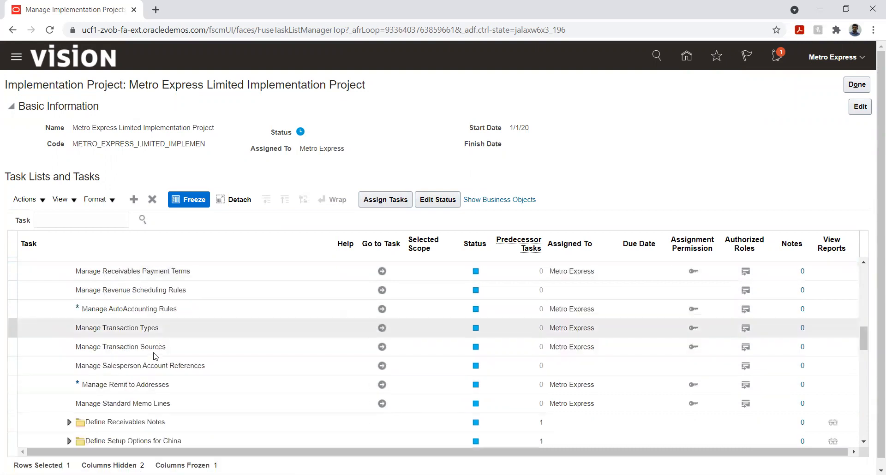
{"action": "left_click", "coordinate": [381, 329]}
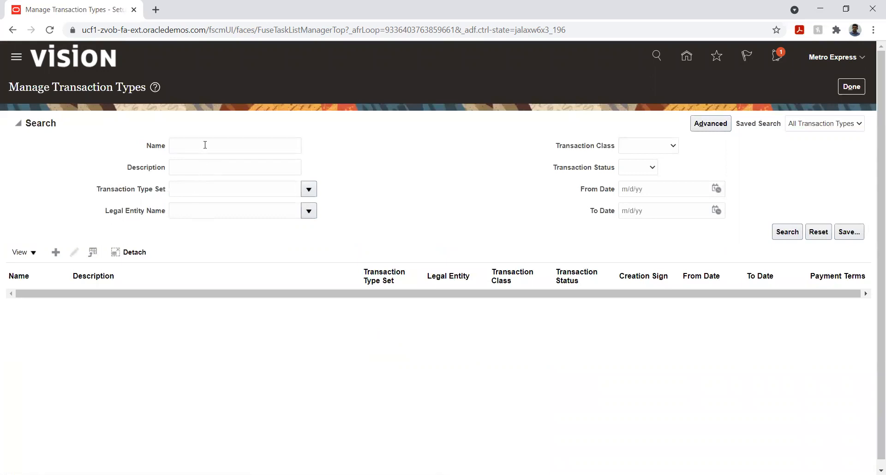
Clear the name criterion and search for all transaction types without any filter
{"action": "left_click", "coordinate": [204, 146]}
{"action": "type", "text": "Metro"}
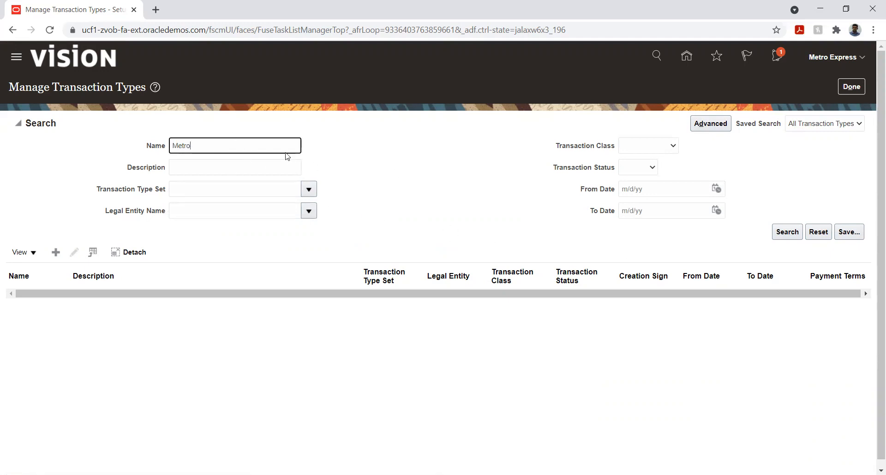
{"action": "double_click", "coordinate": [268, 147]}
{"action": "key", "text": "BackSpace"}
{"action": "left_click", "coordinate": [785, 234]}
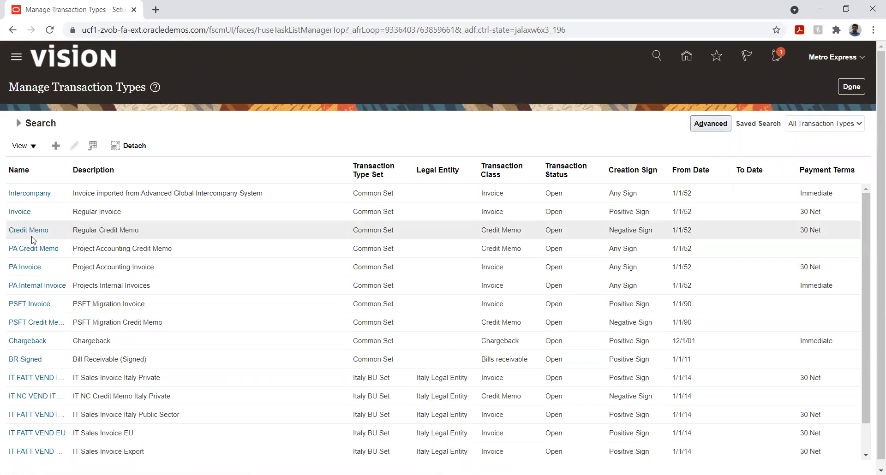
Review the existing transaction types in the search results, checking their sets, legal entities, classes, creation signs and payment terms
{"action": "left_click", "coordinate": [28, 232]}
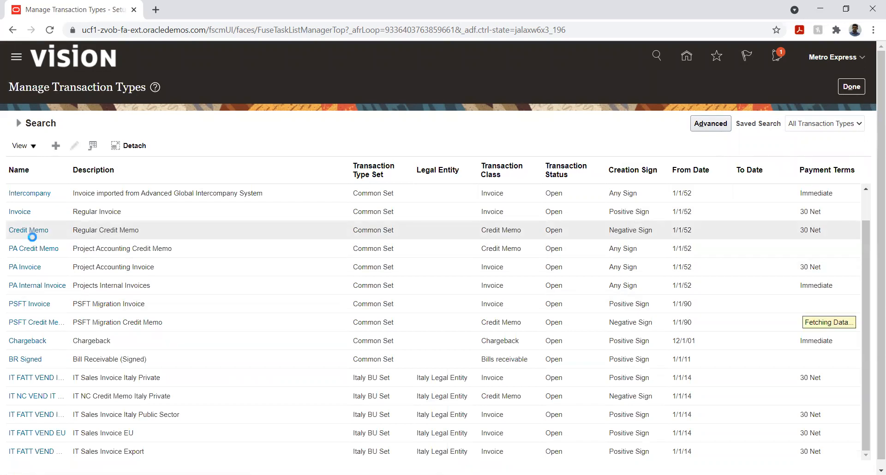
{"action": "scroll", "coordinate": [33, 240], "scroll_direction": "down", "scroll_amount": 6}
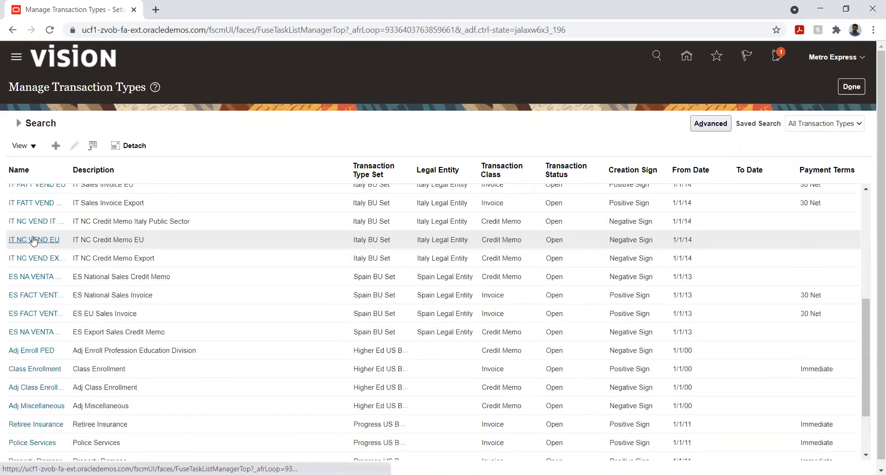
{"action": "scroll", "coordinate": [33, 240], "scroll_direction": "down", "scroll_amount": 7}
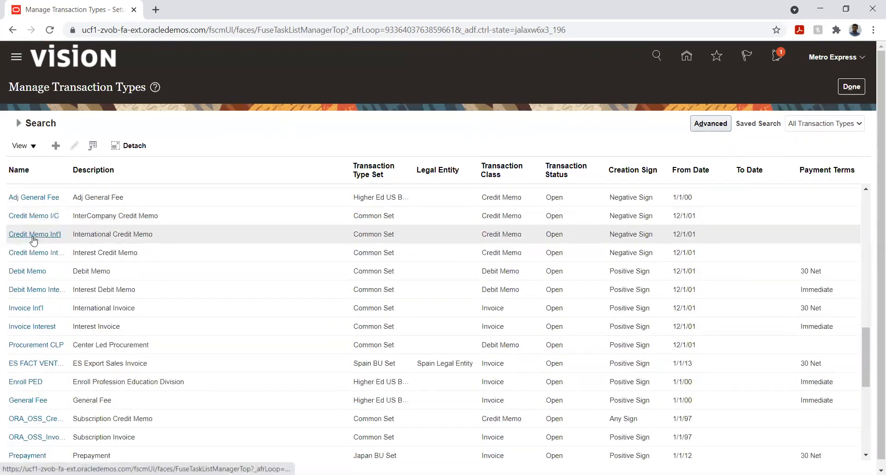
{"action": "scroll", "coordinate": [33, 239], "scroll_direction": "down", "scroll_amount": 3}
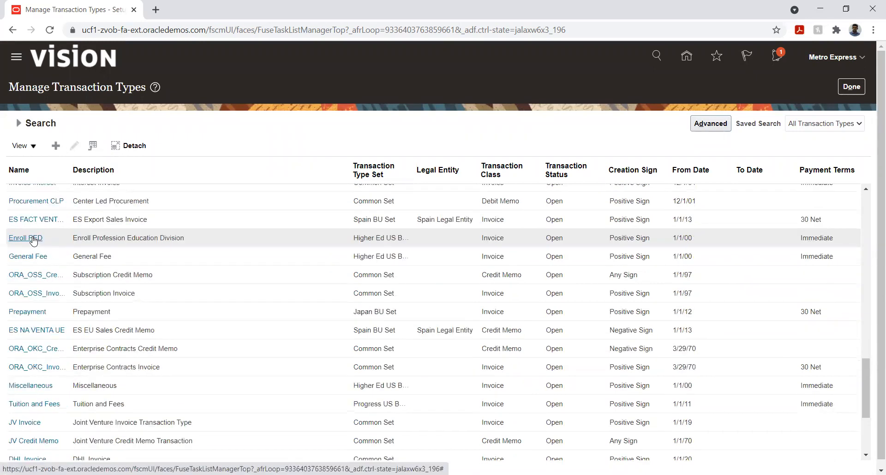
{"action": "scroll", "coordinate": [33, 239], "scroll_direction": "down", "scroll_amount": 2}
{"action": "scroll", "coordinate": [46, 258], "scroll_direction": "down", "scroll_amount": 2}
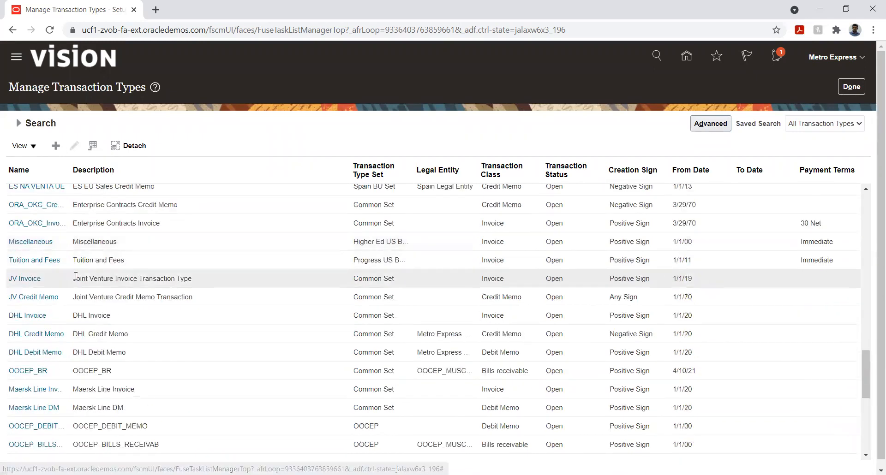
{"action": "scroll", "coordinate": [74, 275], "scroll_direction": "down", "scroll_amount": 2}
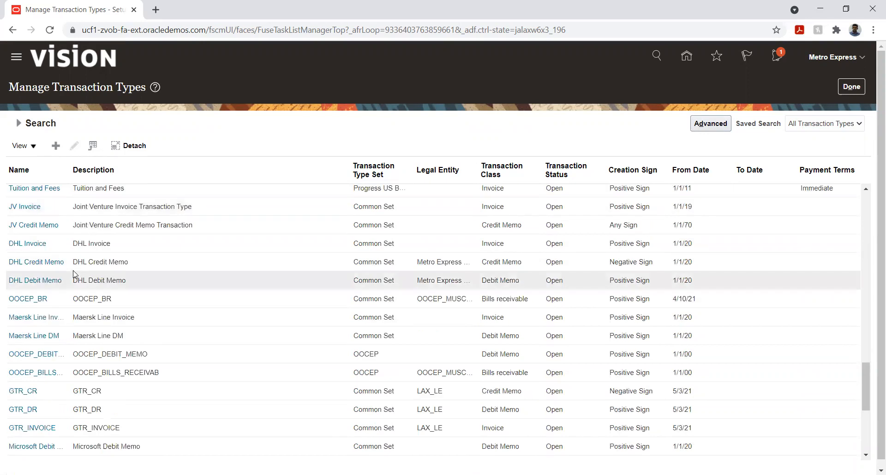
{"action": "scroll", "coordinate": [74, 274], "scroll_direction": "down", "scroll_amount": 2}
{"action": "scroll", "coordinate": [73, 271], "scroll_direction": "down", "scroll_amount": 2}
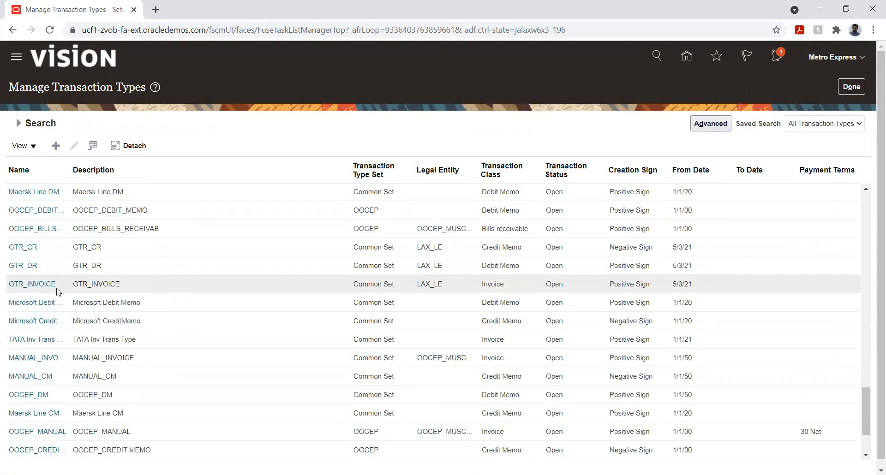
{"action": "scroll", "coordinate": [57, 292], "scroll_direction": "down", "scroll_amount": 2}
{"action": "scroll", "coordinate": [58, 292], "scroll_direction": "down", "scroll_amount": 1}
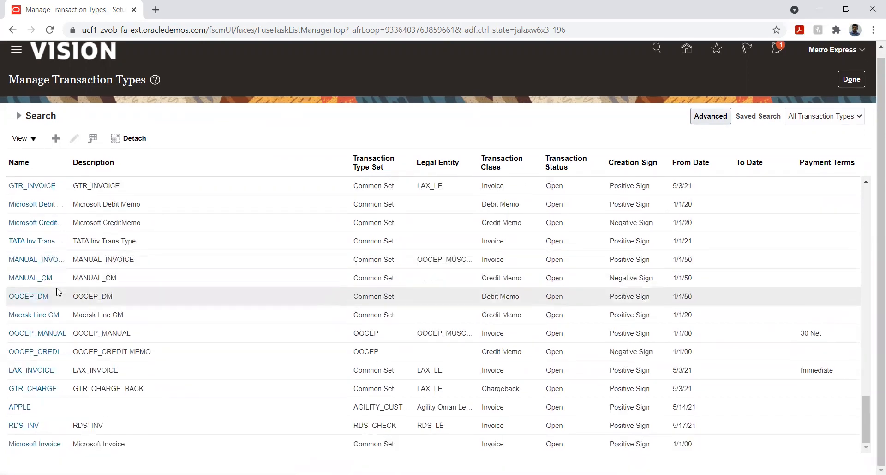
{"action": "scroll", "coordinate": [148, 300], "scroll_direction": "up", "scroll_amount": 12}
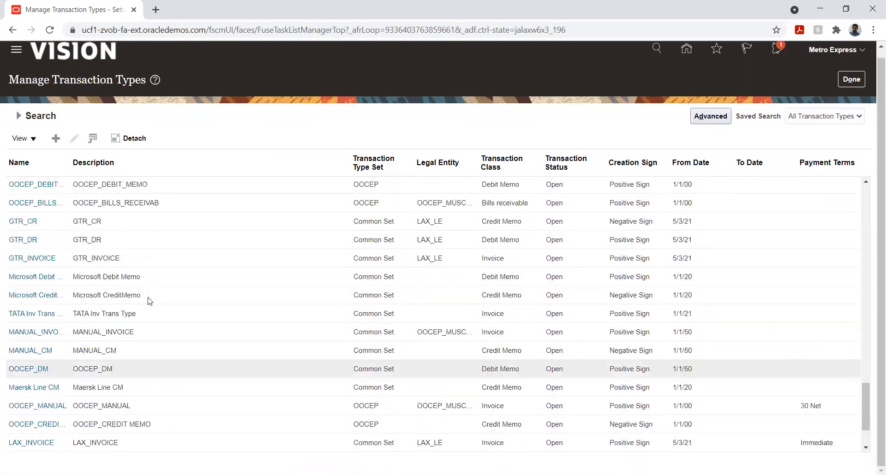
{"action": "scroll", "coordinate": [148, 301], "scroll_direction": "up", "scroll_amount": 15}
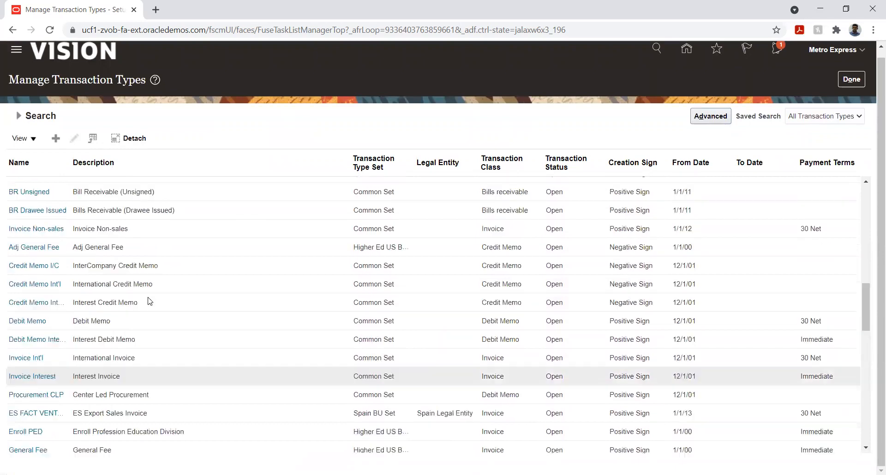
{"action": "scroll", "coordinate": [148, 300], "scroll_direction": "up", "scroll_amount": 1}
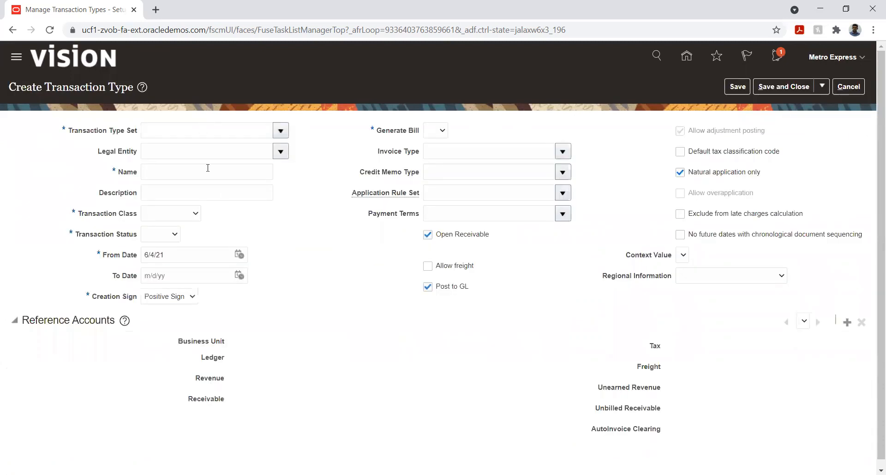
Assign METRO_MUR_BU_CUSTOMER_SET as the transaction type set of the new transaction type
{"action": "left_click", "coordinate": [281, 130]}
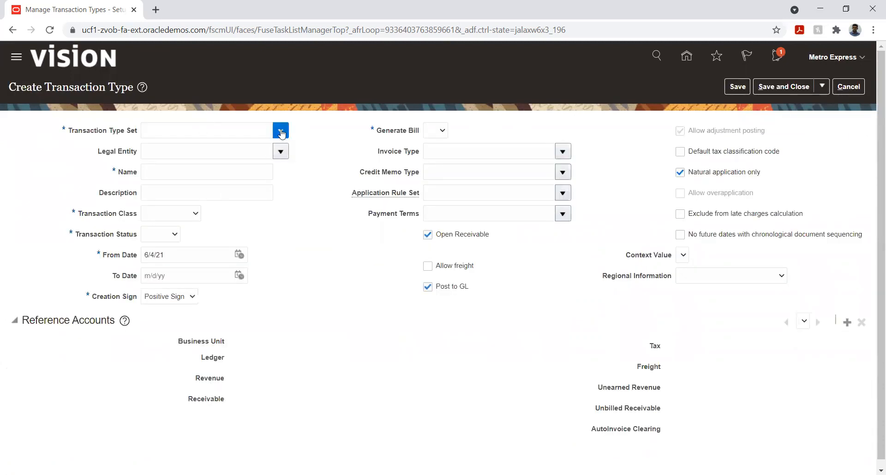
{"action": "left_click", "coordinate": [248, 129]}
{"action": "type", "text": "Metr"}
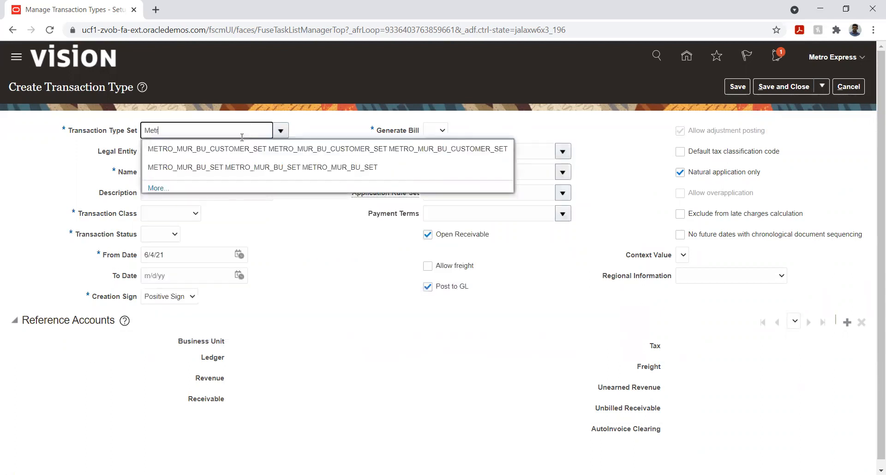
{"action": "left_click", "coordinate": [231, 148]}
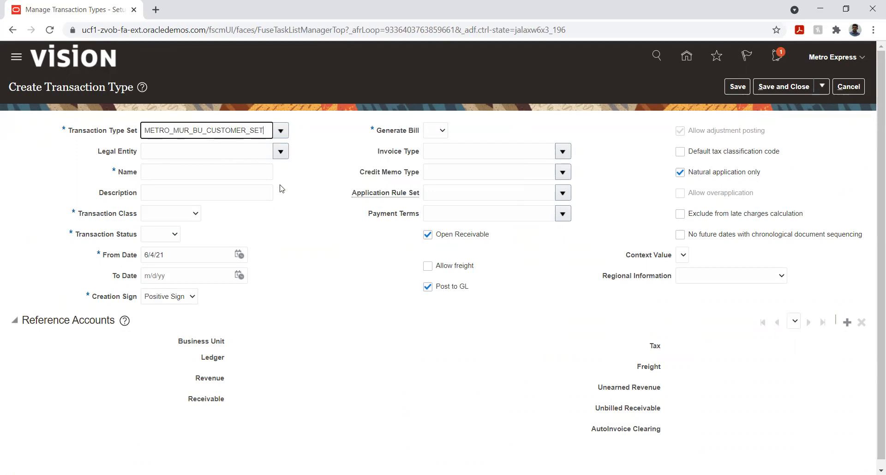
Change the transaction type set to METRO_MUR_BU_SET and choose Metro Express Mauritius Legal Entity as the legal entity
{"action": "left_click", "coordinate": [280, 130]}
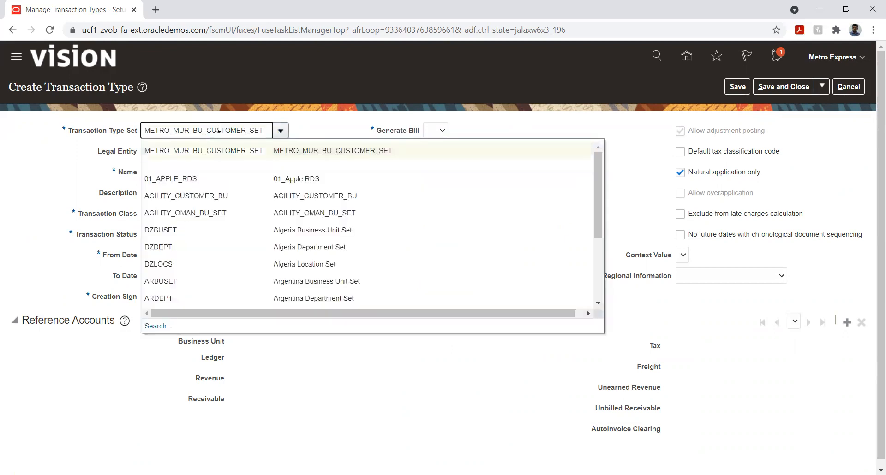
{"action": "double_click", "coordinate": [220, 130]}
{"action": "type", "text": "Met"}
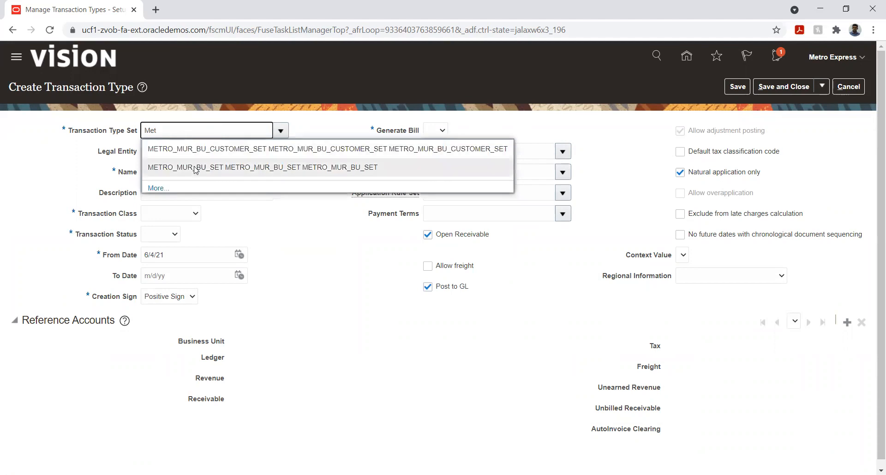
{"action": "left_click", "coordinate": [195, 170]}
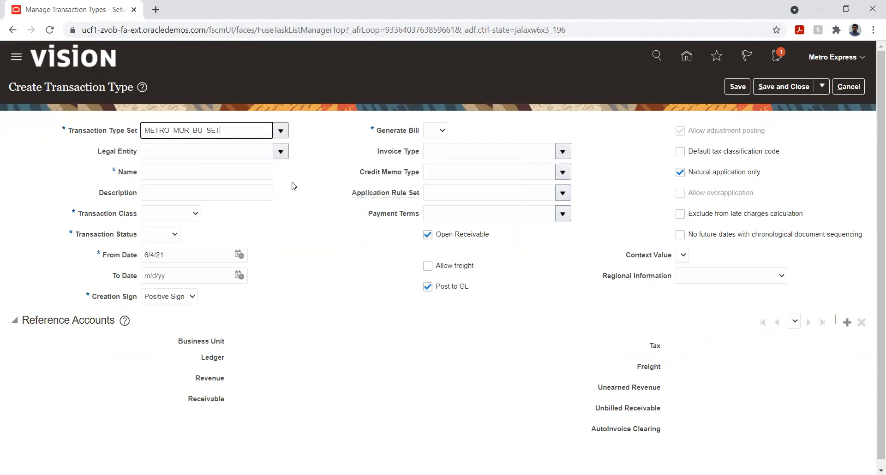
{"action": "left_click", "coordinate": [281, 152]}
{"action": "left_click", "coordinate": [263, 150]}
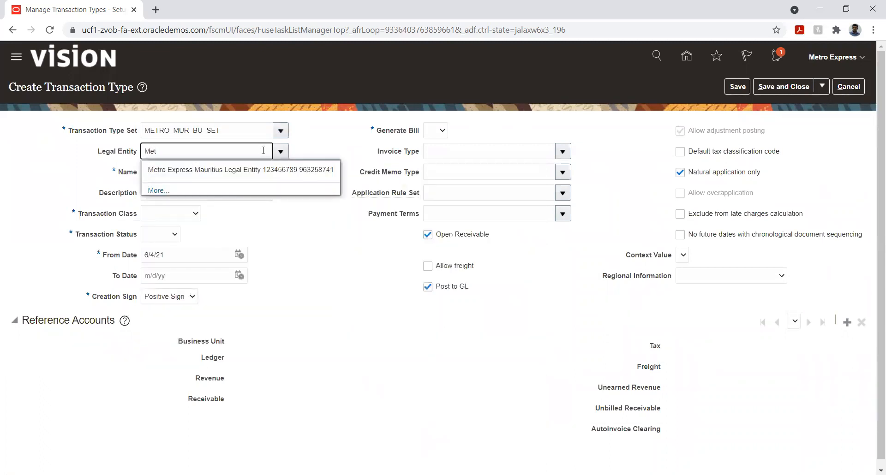
{"action": "left_click", "coordinate": [199, 169]}
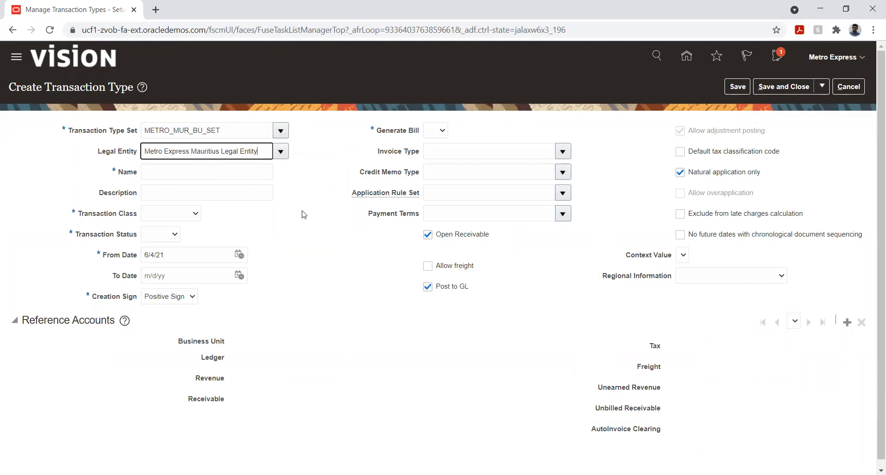
Name the transaction type Metro_Invoice and give it the transaction class Invoice with status Open
{"action": "left_click", "coordinate": [184, 175]}
{"action": "type", "text": "M"}
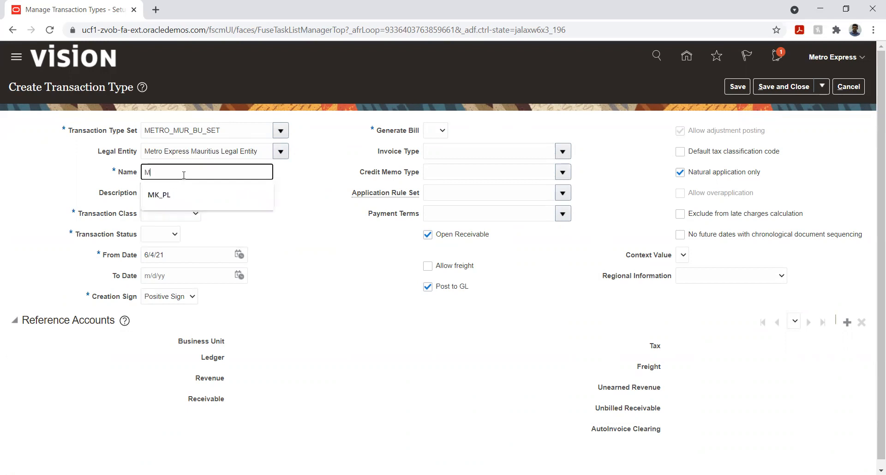
{"action": "type", "text": "etro_"}
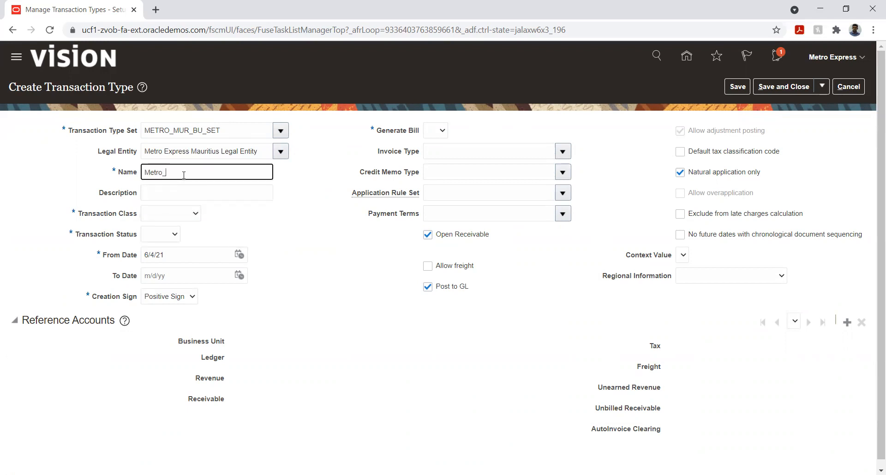
{"action": "type", "text": "Invoice"}
{"action": "key", "text": "Tab"}
{"action": "key", "text": "Tab"}
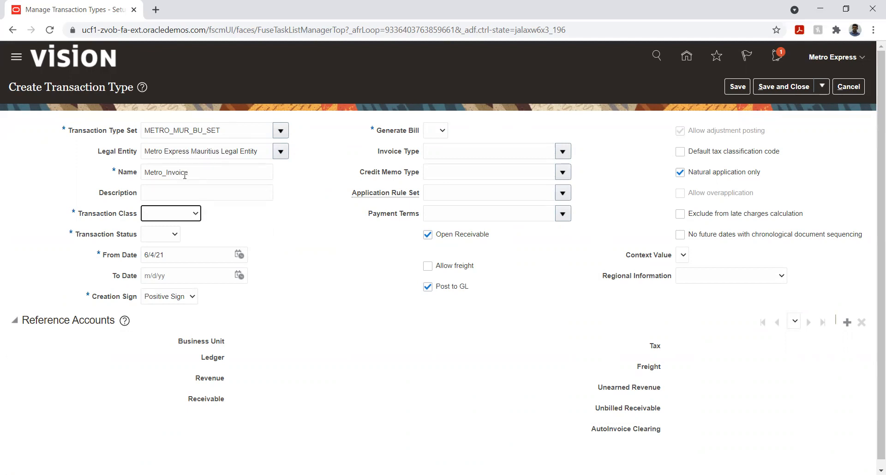
{"action": "key", "text": "Down"}
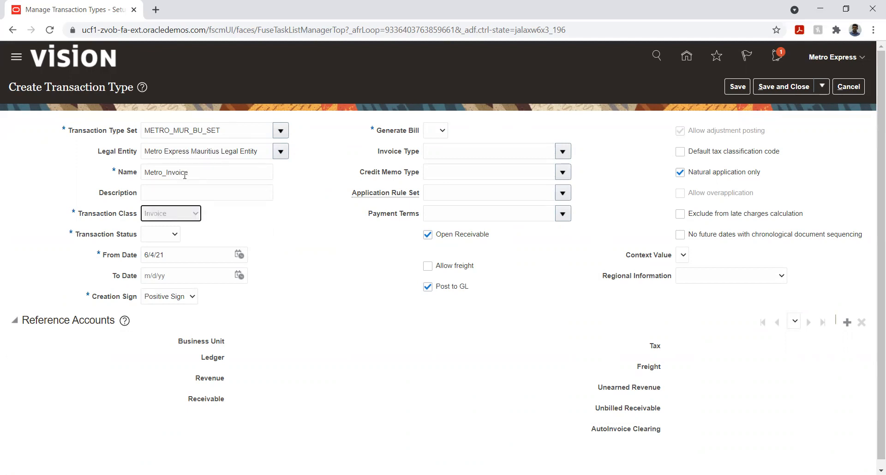
{"action": "key", "text": "Tab"}
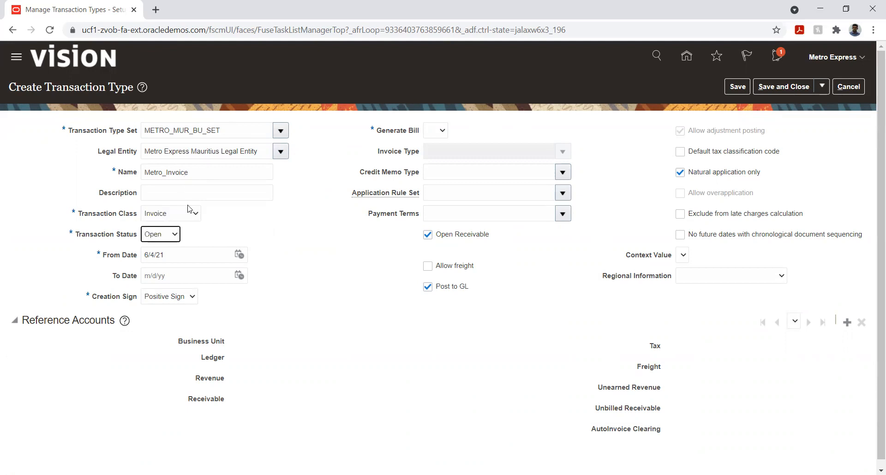
Set the transaction type's From Date to 1/1/21 and Generate Bill to Yes
{"action": "left_click", "coordinate": [239, 255]}
{"action": "left_click", "coordinate": [282, 279]}
{"action": "left_click", "coordinate": [283, 288]}
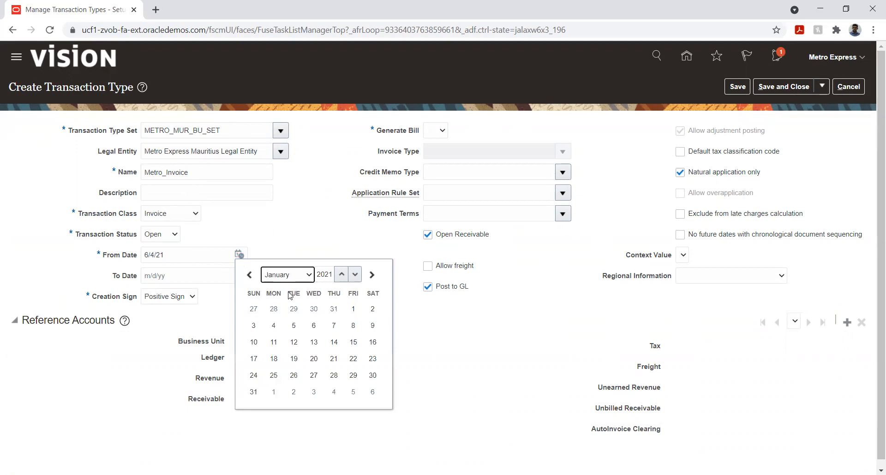
{"action": "left_click", "coordinate": [353, 309]}
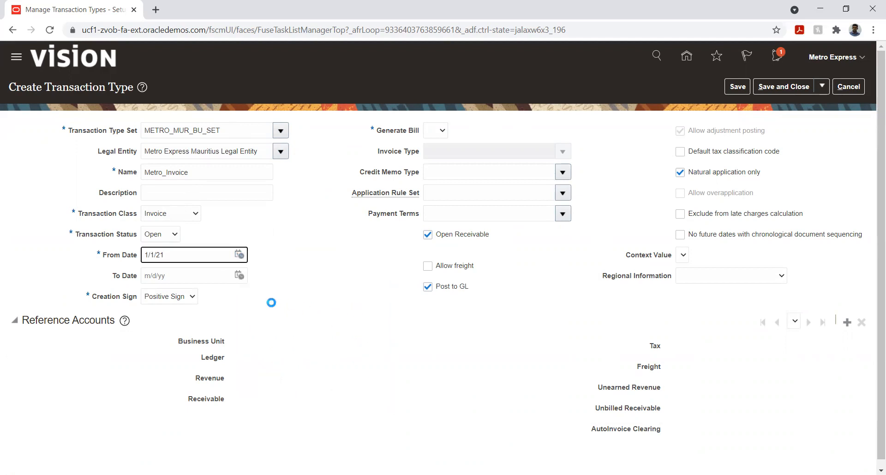
{"action": "left_click", "coordinate": [431, 131]}
{"action": "left_click", "coordinate": [430, 159]}
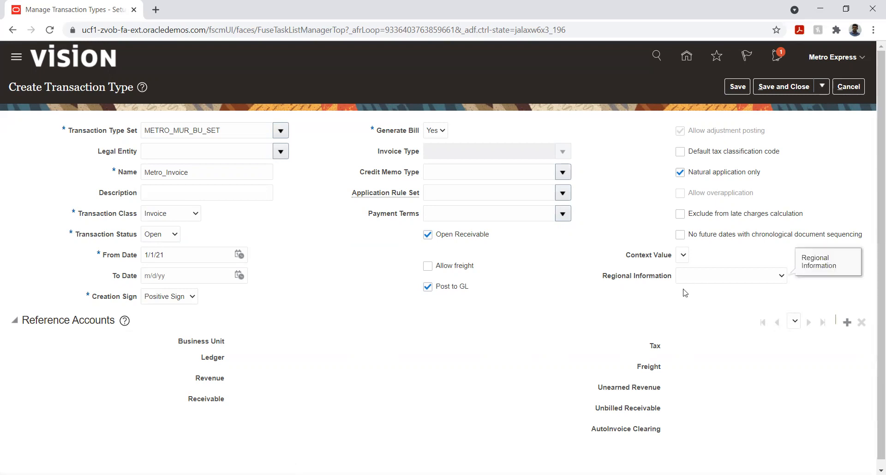
Try to find a business unit for the new transaction type's reference accounts
{"action": "left_click", "coordinate": [287, 241]}
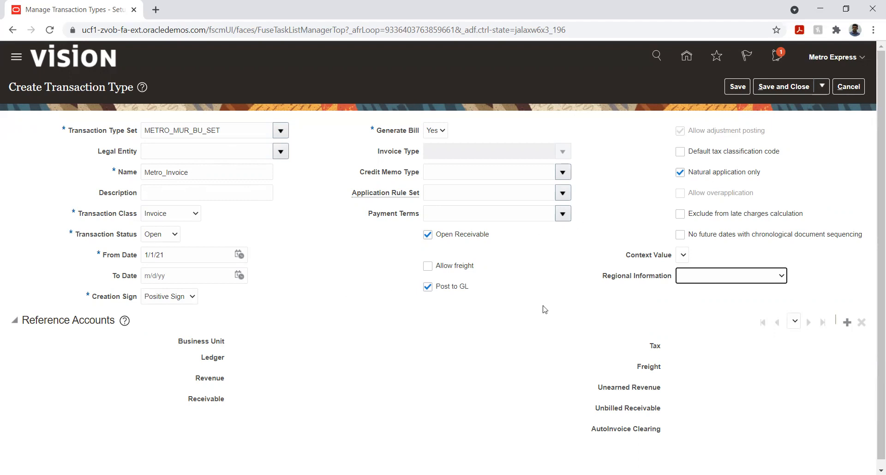
{"action": "left_click", "coordinate": [847, 322]}
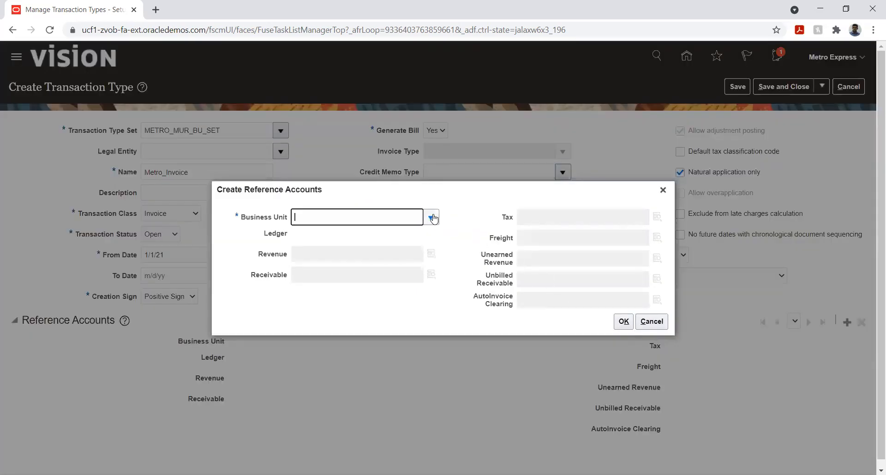
{"action": "left_click", "coordinate": [432, 218]}
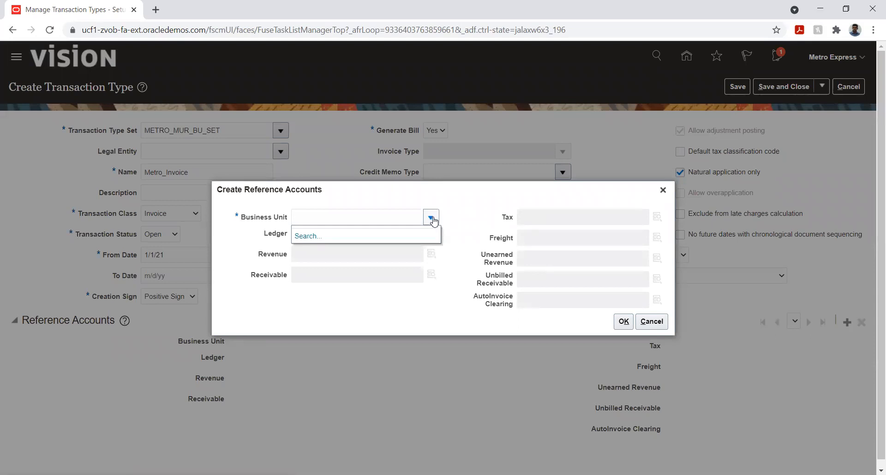
{"action": "left_click", "coordinate": [299, 237]}
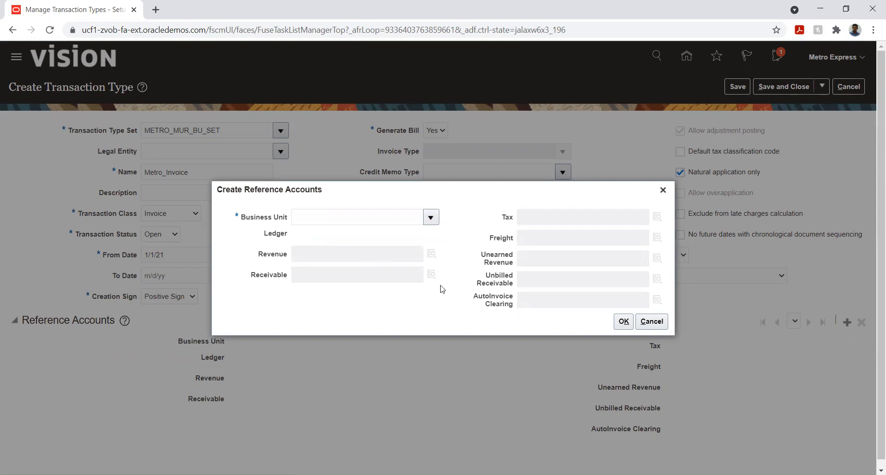
{"action": "left_click", "coordinate": [484, 264]}
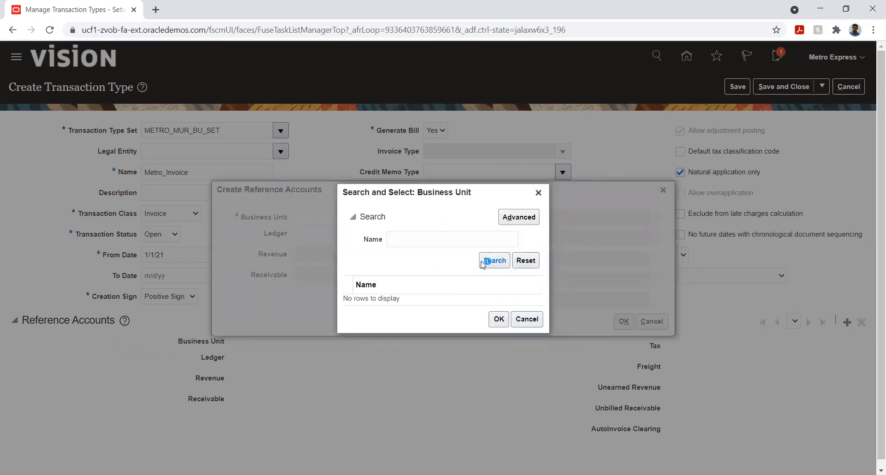
{"action": "left_click", "coordinate": [538, 193]}
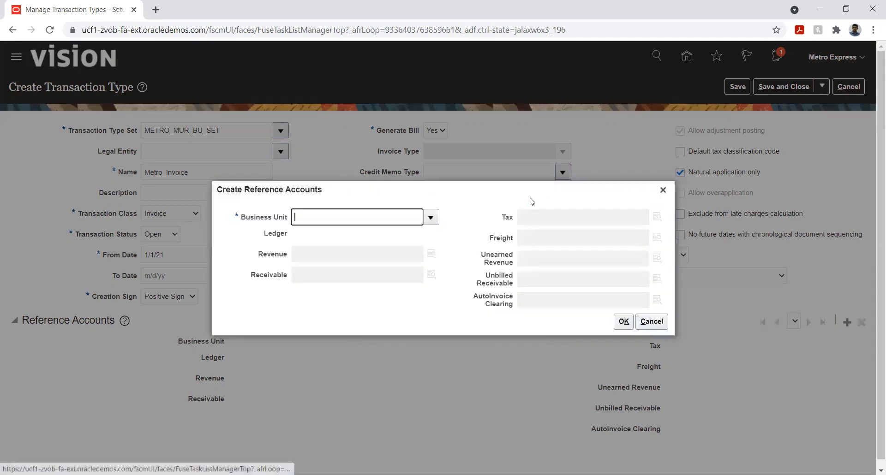
Cancel the reference accounts entry and the new transaction type, and return to the implementation project
{"action": "left_click", "coordinate": [652, 321]}
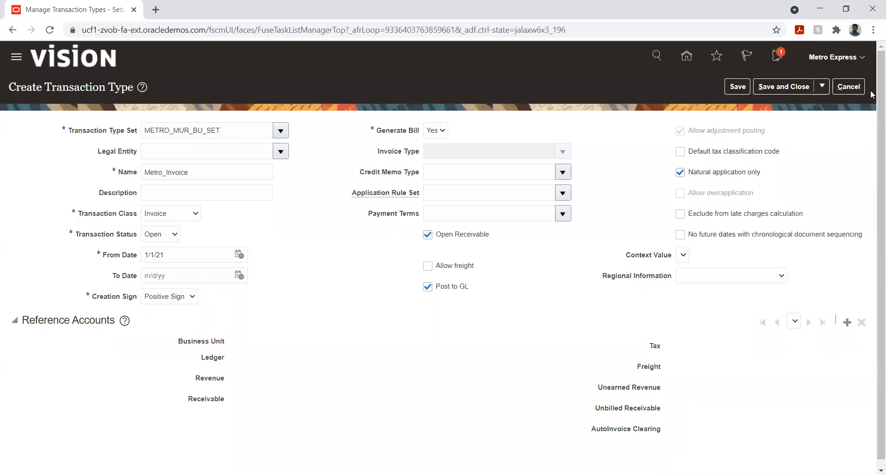
{"action": "left_click", "coordinate": [849, 90]}
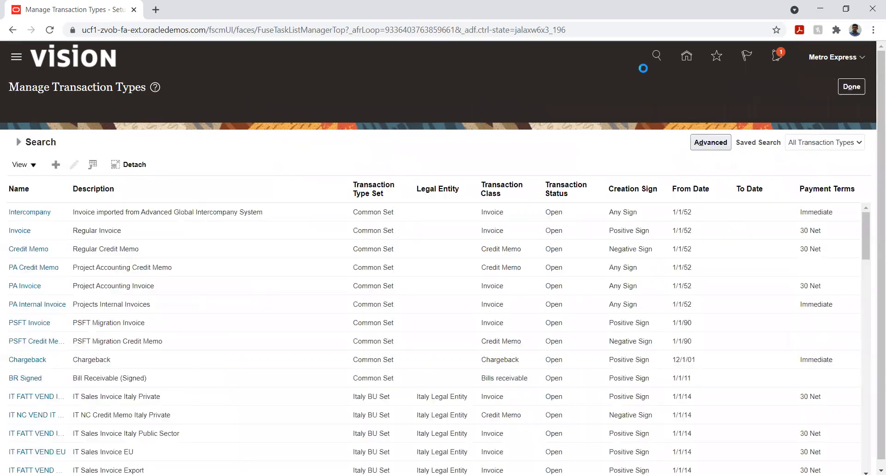
{"action": "left_click", "coordinate": [852, 87]}
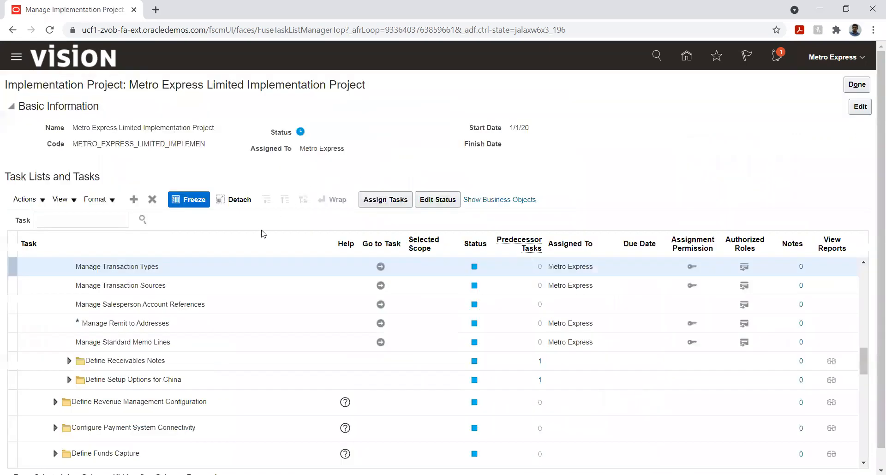
Search the implementation project's tasks for %data%access%
{"action": "left_click", "coordinate": [88, 220]}
{"action": "type", "text": "%data"}
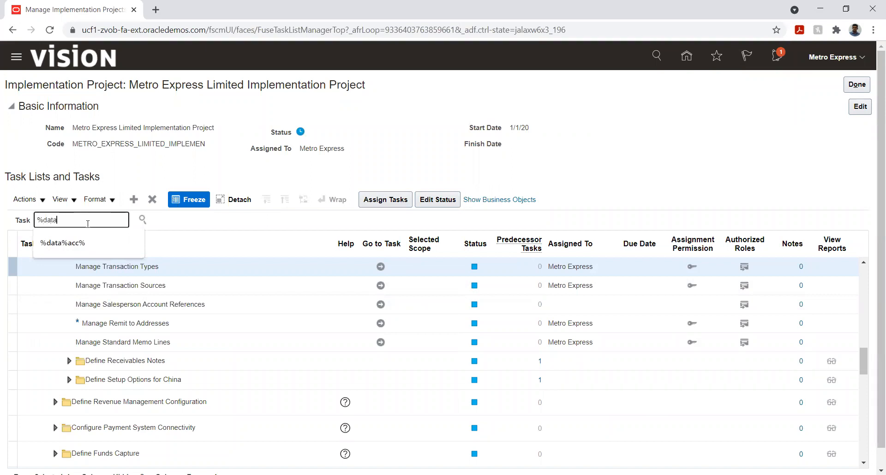
{"action": "type", "text": "%access%"}
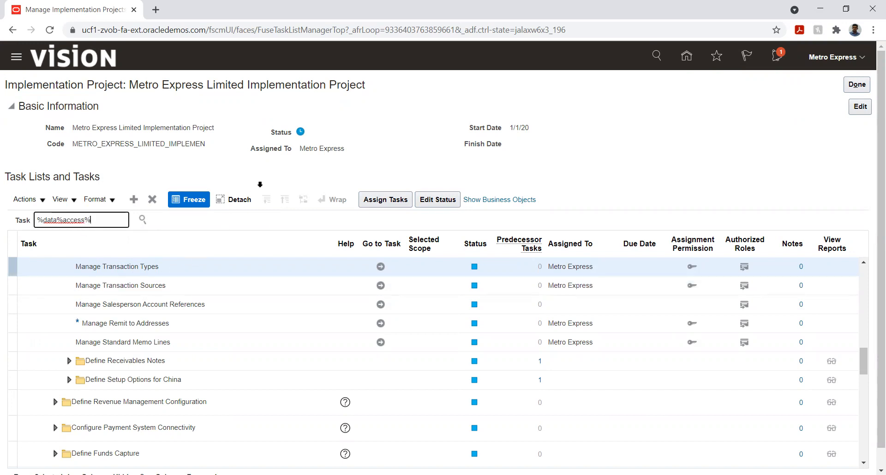
{"action": "key", "text": "Return"}
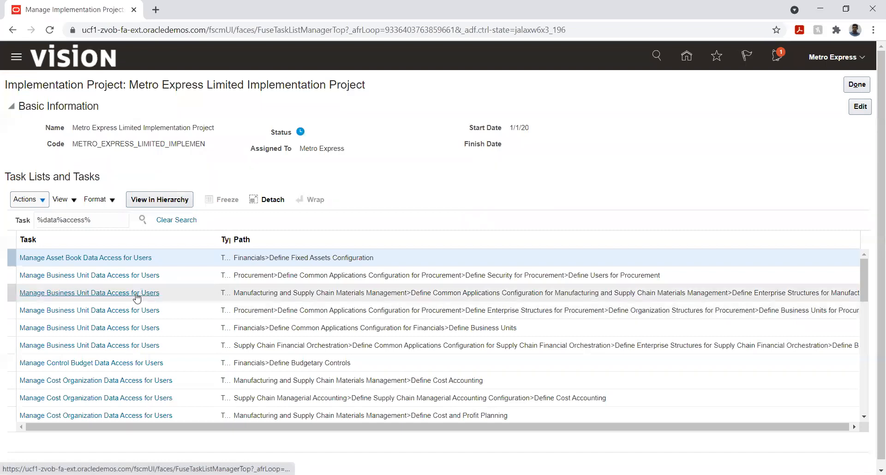
Look up Manage Asset Book Data Access for Users within the Define Fixed Assets Configuration hierarchy, then return to the search results
{"action": "left_click", "coordinate": [114, 260]}
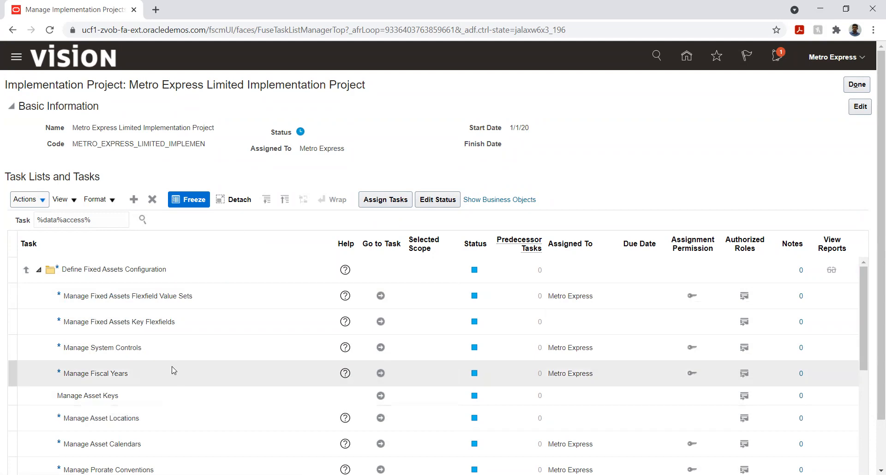
{"action": "scroll", "coordinate": [204, 340], "scroll_direction": "down", "scroll_amount": 3}
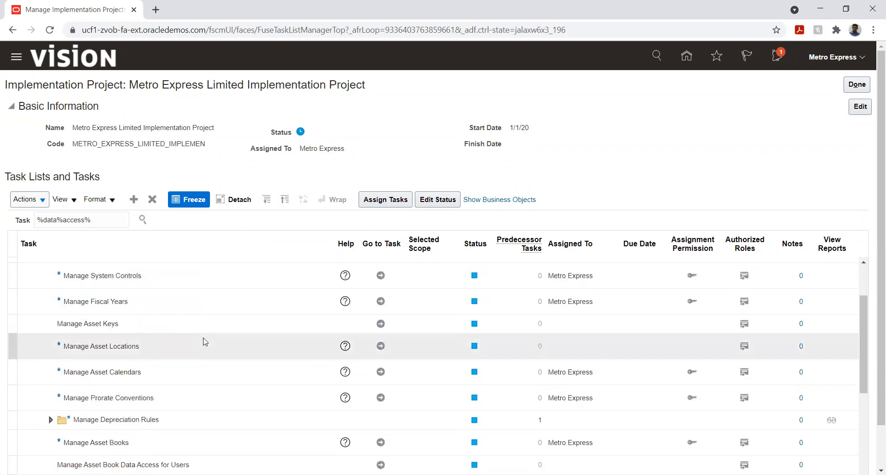
{"action": "scroll", "coordinate": [176, 377], "scroll_direction": "down", "scroll_amount": 3}
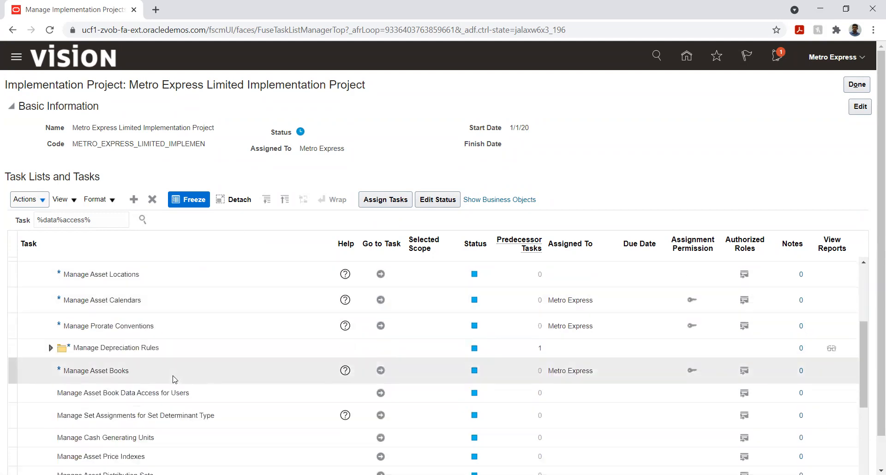
{"action": "scroll", "coordinate": [175, 378], "scroll_direction": "down", "scroll_amount": 1}
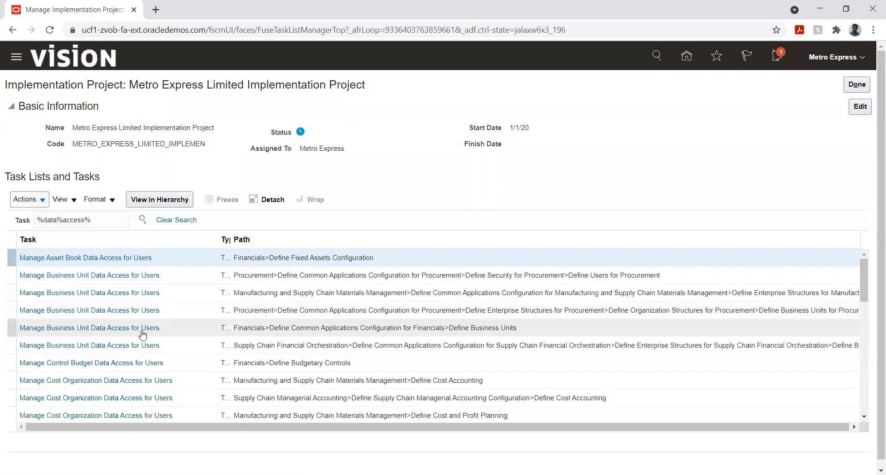
Open the Manage Data Access Set Data Access for Users task under Define General Ledger Options
{"action": "scroll", "coordinate": [133, 345], "scroll_direction": "down", "scroll_amount": 2}
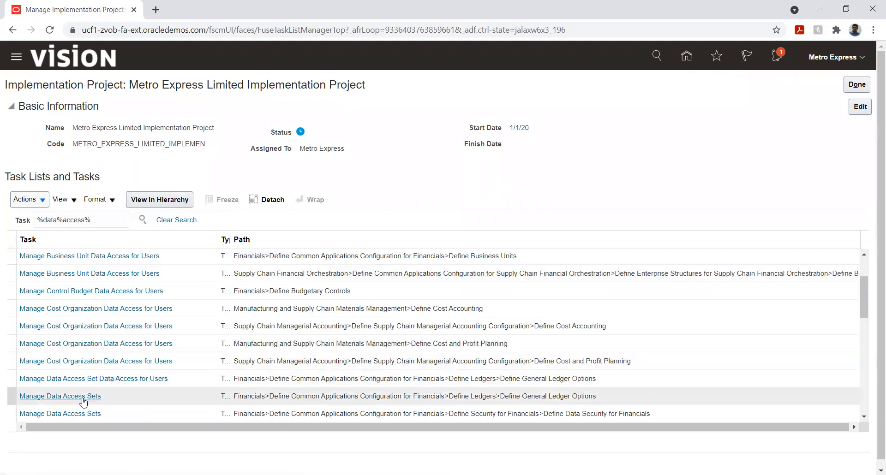
{"action": "left_click", "coordinate": [98, 379]}
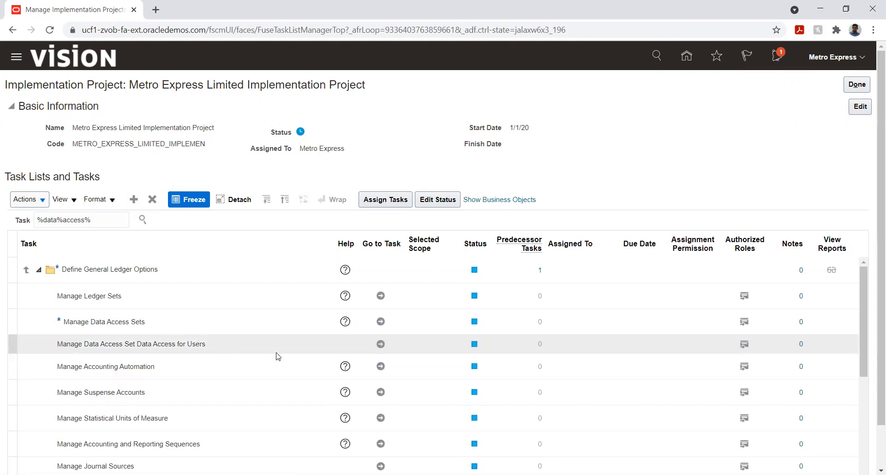
{"action": "left_click", "coordinate": [381, 344]}
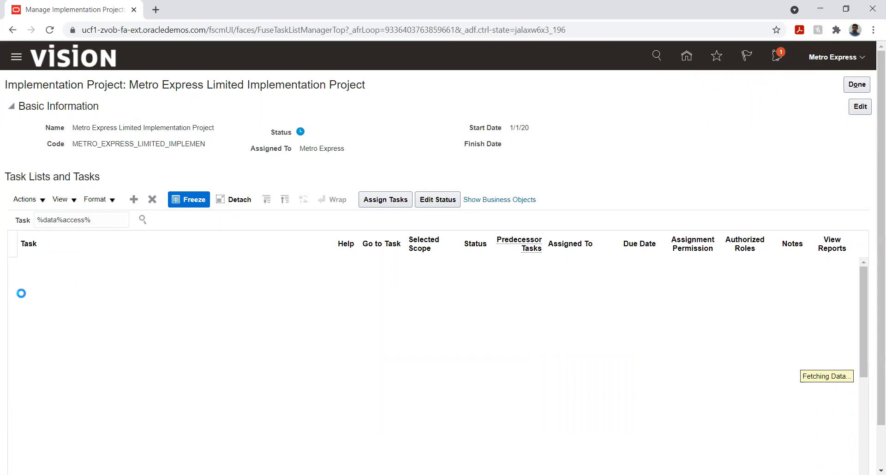
Clear the task search text and reload the implementation project page
{"action": "triple_click", "coordinate": [97, 220]}
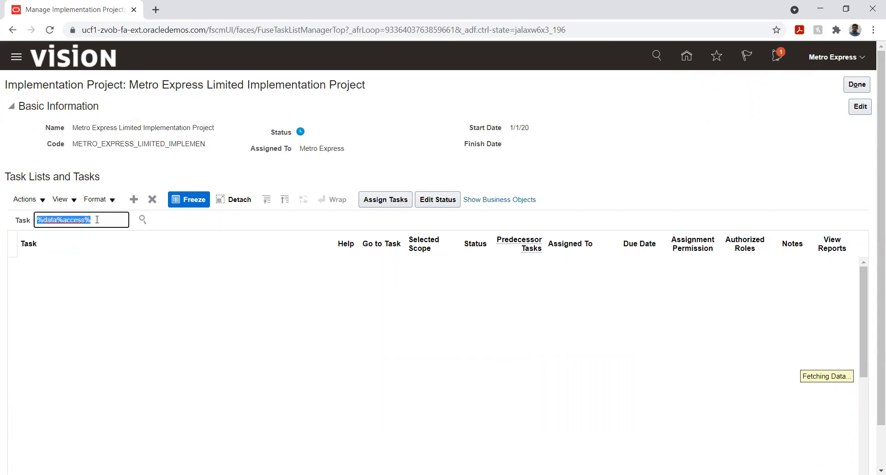
{"action": "key", "text": "BackSpace"}
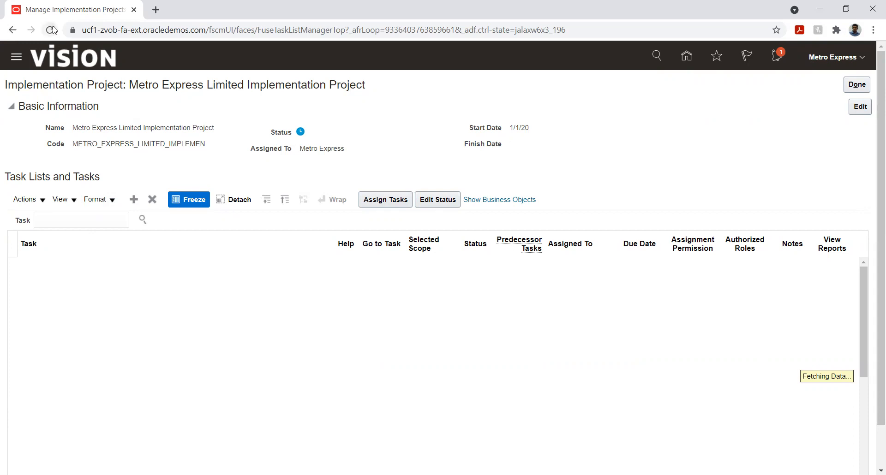
{"action": "left_click", "coordinate": [50, 30]}
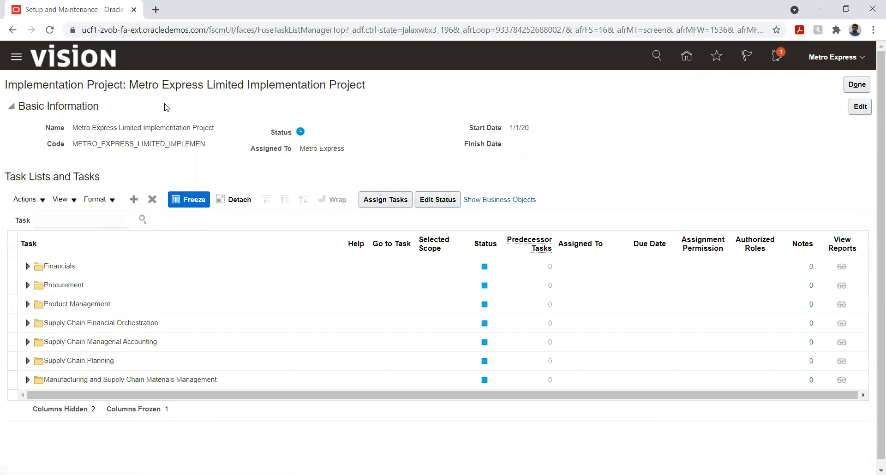
Expand Financials and its Define Common Applications Configuration for Financials task list
{"action": "left_click", "coordinate": [28, 267]}
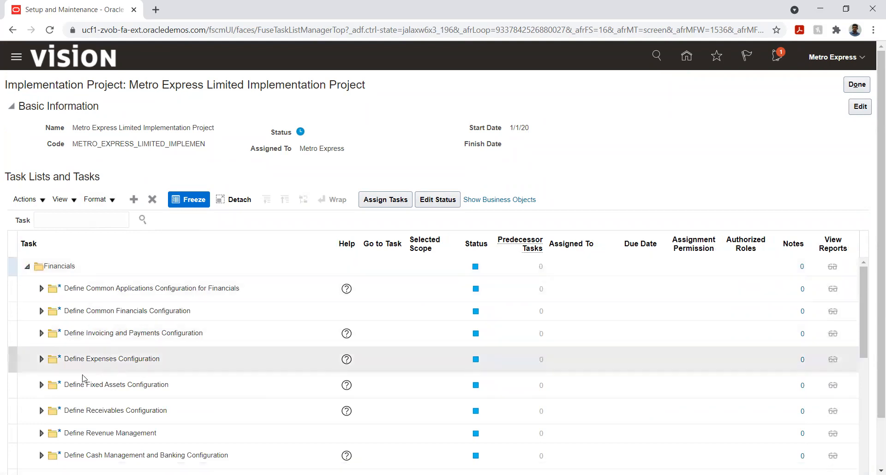
{"action": "left_click", "coordinate": [40, 335]}
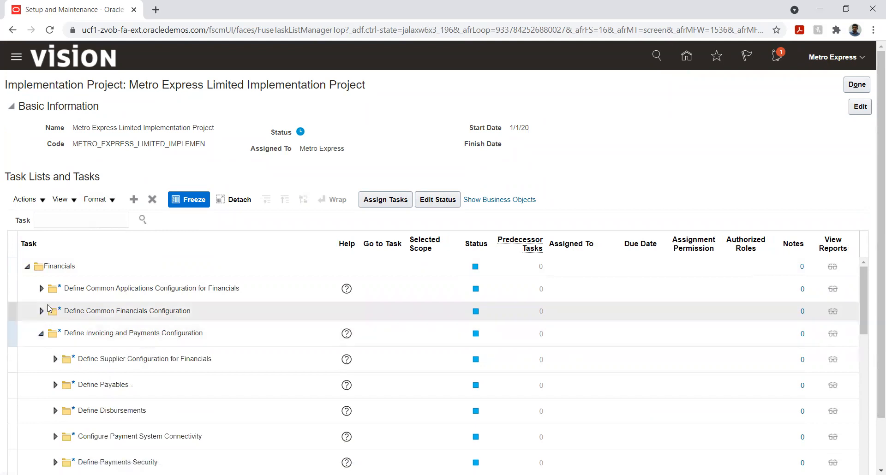
{"action": "left_click", "coordinate": [41, 289]}
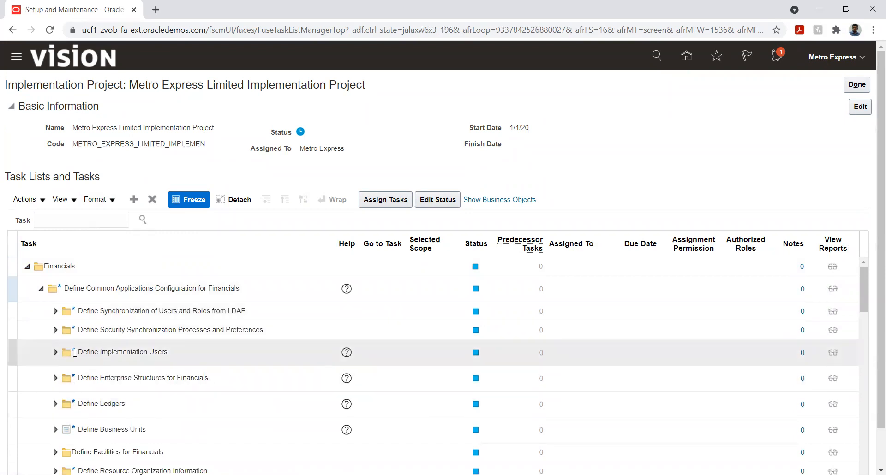
Expand Define Business Units and open its Manage Business Unit Data Access for Users task
{"action": "scroll", "coordinate": [75, 347], "scroll_direction": "down", "scroll_amount": 3}
{"action": "left_click", "coordinate": [55, 332]}
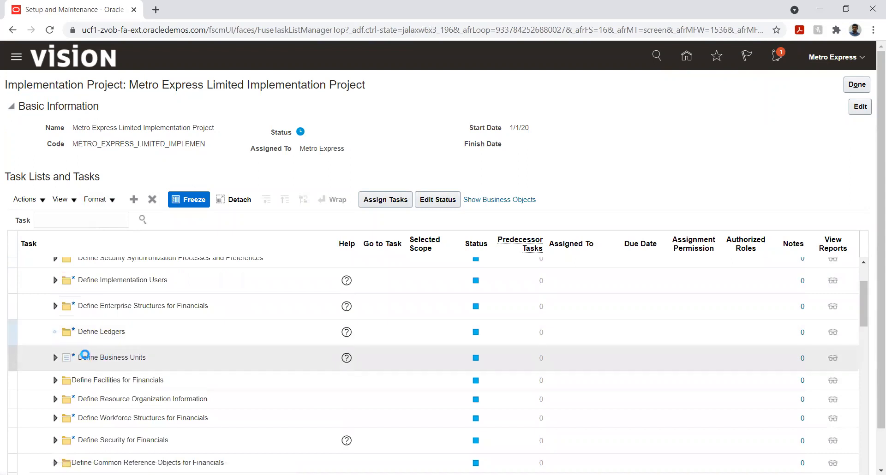
{"action": "scroll", "coordinate": [79, 353], "scroll_direction": "down", "scroll_amount": 3}
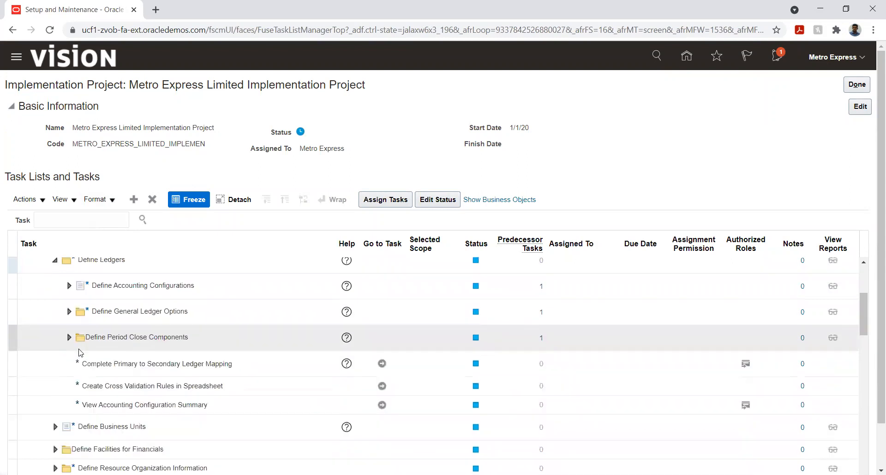
{"action": "left_click", "coordinate": [55, 427]}
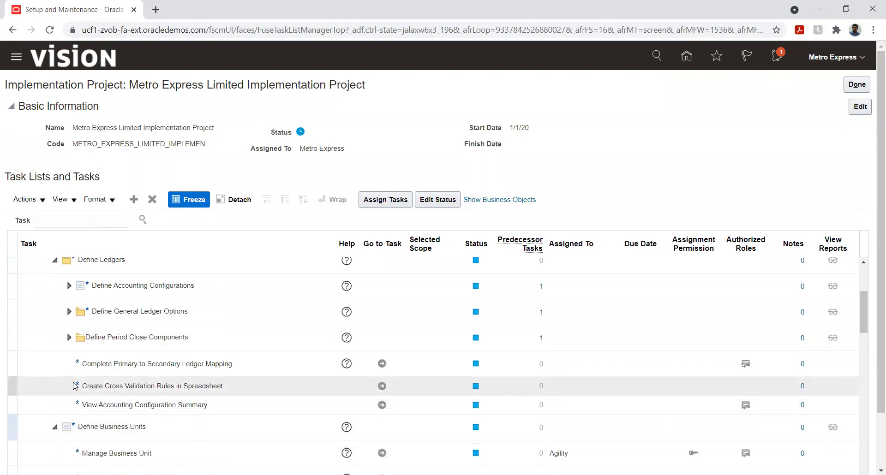
{"action": "scroll", "coordinate": [74, 386], "scroll_direction": "down", "scroll_amount": 3}
{"action": "scroll", "coordinate": [76, 391], "scroll_direction": "down", "scroll_amount": 3}
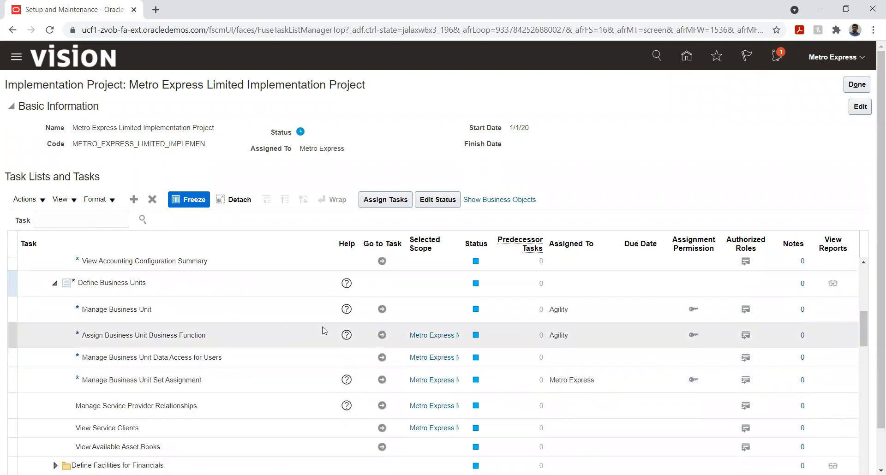
{"action": "left_click", "coordinate": [382, 358]}
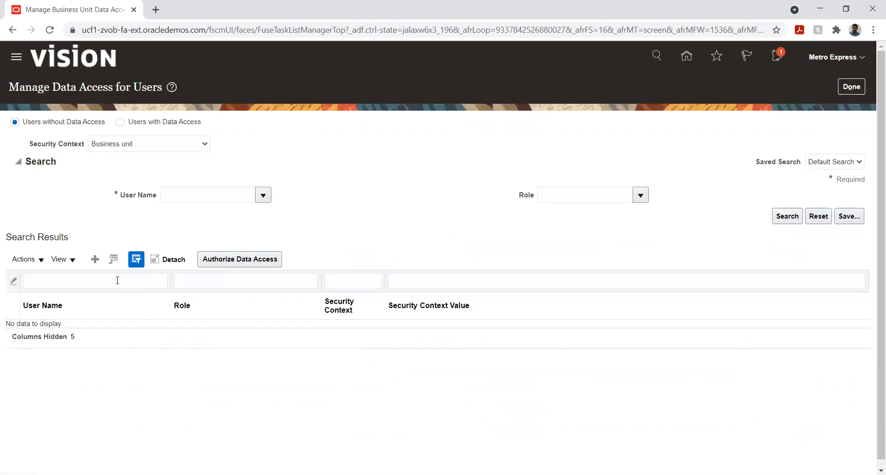
Search the users without business unit data access for the user name Metro Express
{"action": "left_click", "coordinate": [229, 195]}
{"action": "type", "text": "Metro"}
{"action": "key", "text": "Tab"}
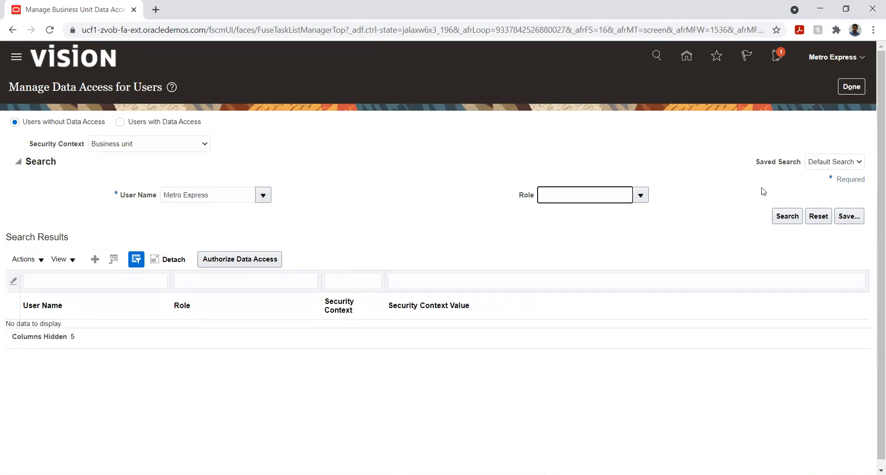
{"action": "left_click", "coordinate": [786, 217]}
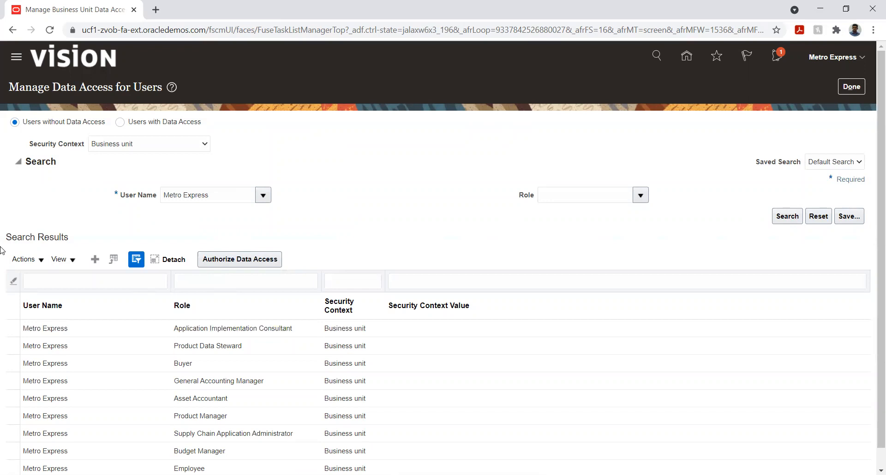
Start creating a new data access entry for users
{"action": "scroll", "coordinate": [1, 259], "scroll_direction": "down", "scroll_amount": 1}
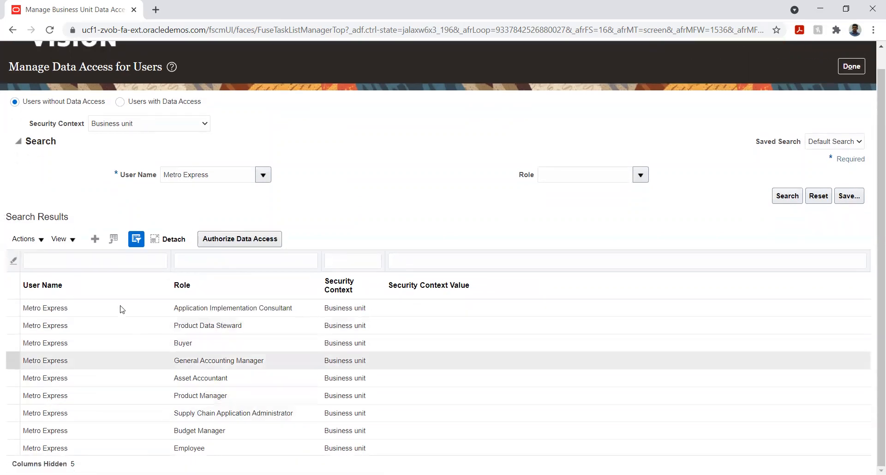
{"action": "left_click", "coordinate": [96, 240]}
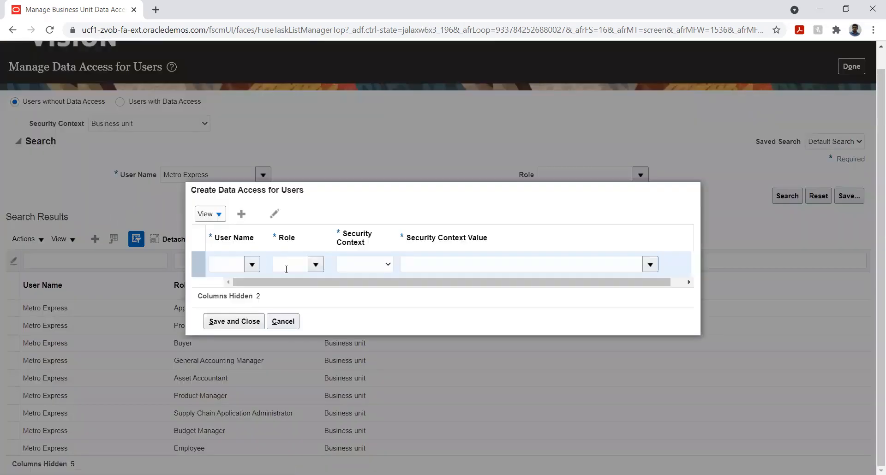
Fill the entry with user Metro Express, role Accounts Payable Supervisor, security context Business unit and value Metro Express Mauritius Business Unit
{"action": "left_click", "coordinate": [226, 264]}
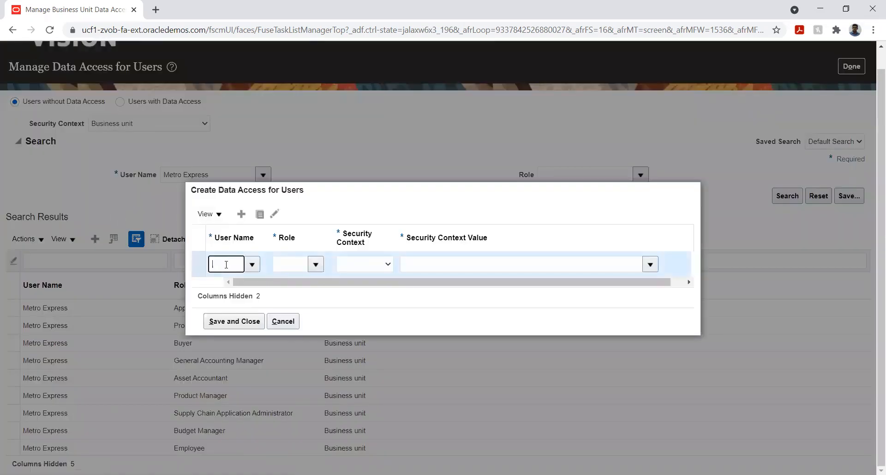
{"action": "type", "text": "Metr"}
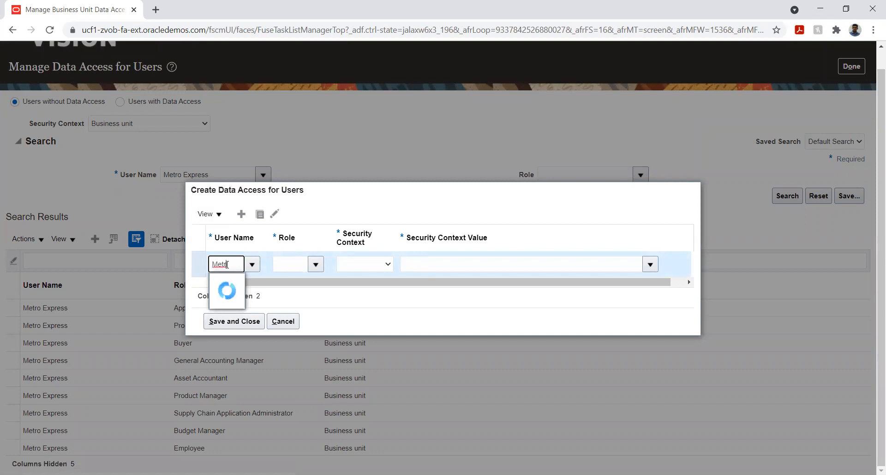
{"action": "left_click", "coordinate": [233, 283]}
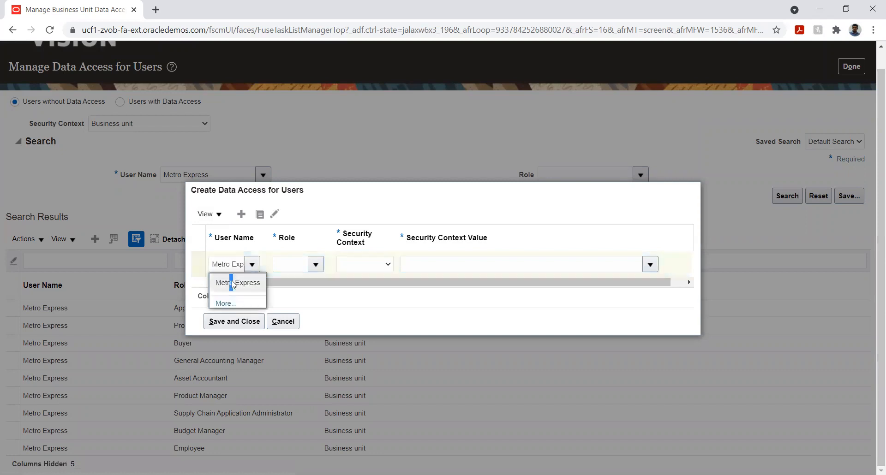
{"action": "left_click", "coordinate": [285, 263]}
{"action": "left_click", "coordinate": [316, 264]}
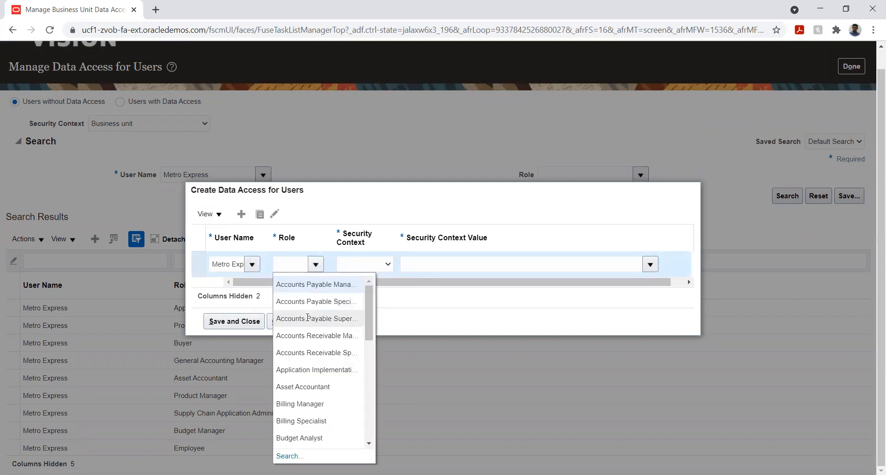
{"action": "left_click", "coordinate": [307, 318]}
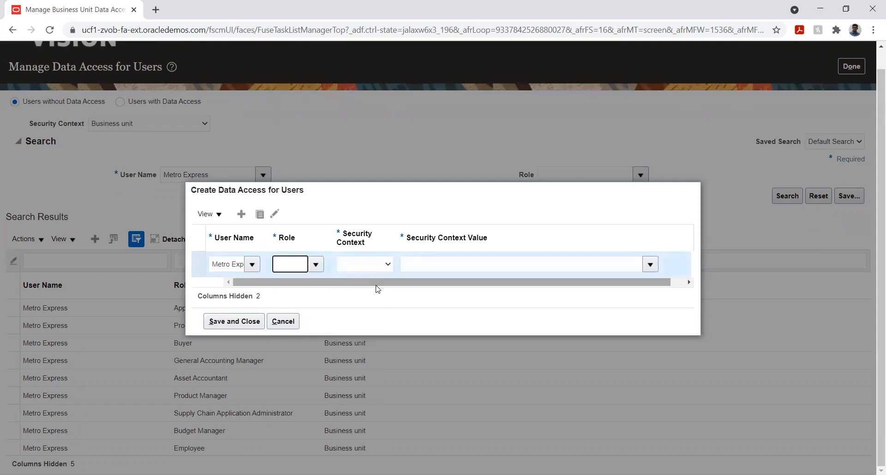
{"action": "left_click", "coordinate": [382, 263]}
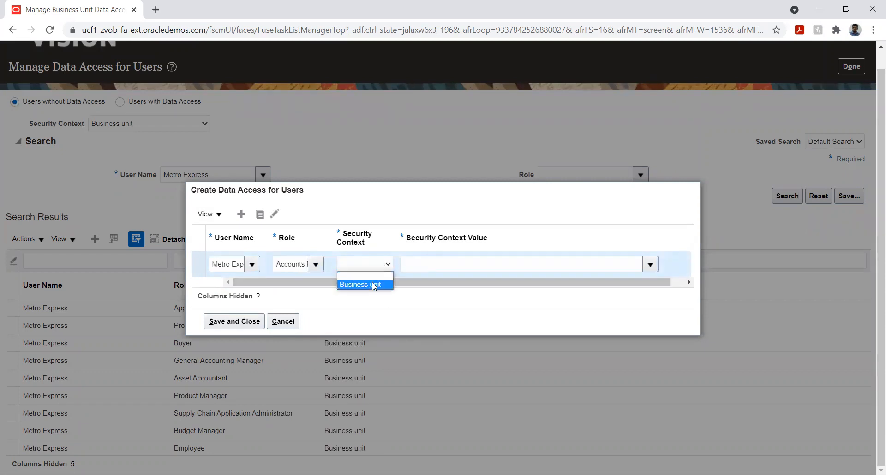
{"action": "left_click", "coordinate": [374, 285]}
{"action": "left_click", "coordinate": [499, 264]}
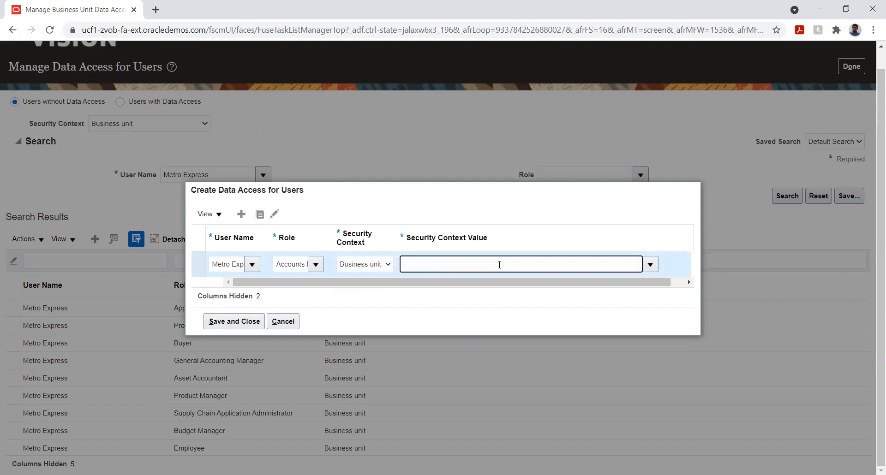
{"action": "type", "text": "Met"}
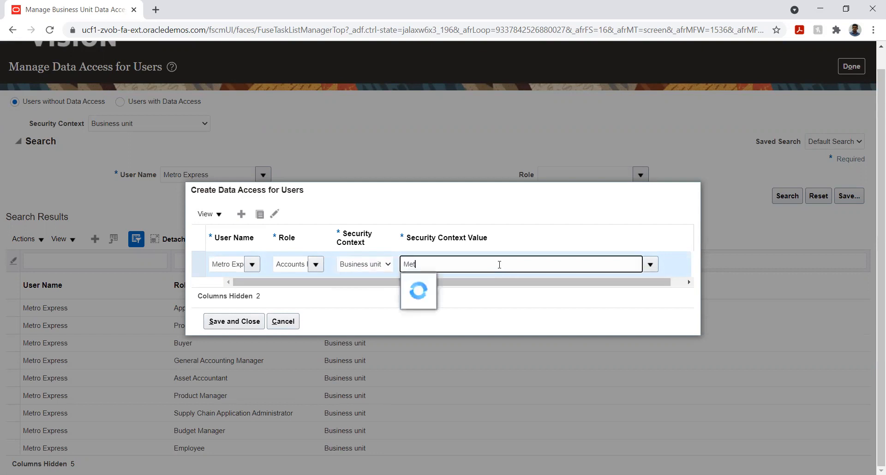
{"action": "left_click", "coordinate": [461, 283]}
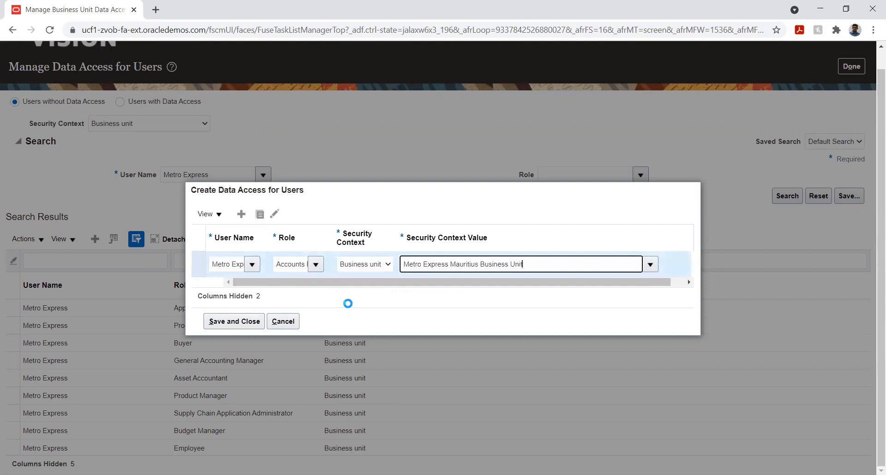
Add another data access entry for user Metro Express with the Accounts Receivable Specialist role
{"action": "left_click", "coordinate": [241, 214]}
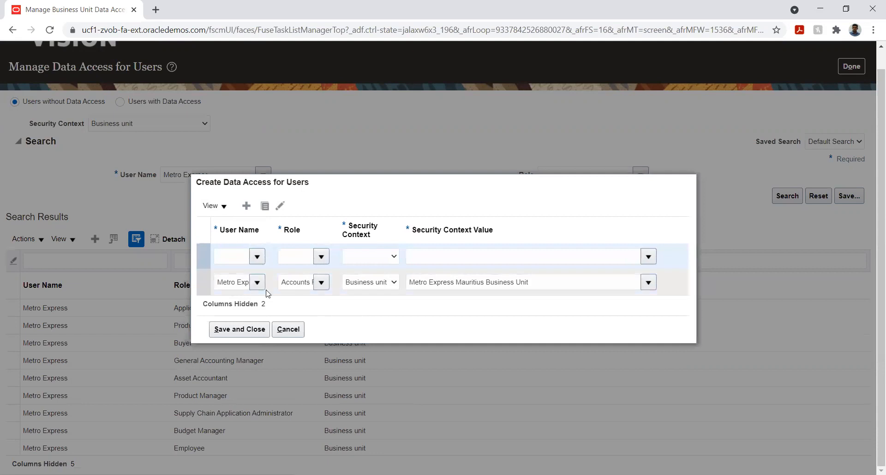
{"action": "left_click", "coordinate": [233, 257]}
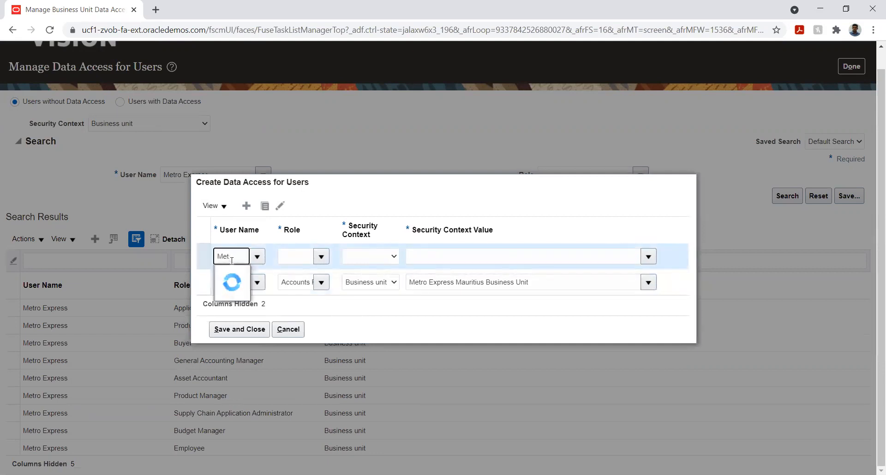
{"action": "left_click", "coordinate": [235, 275]}
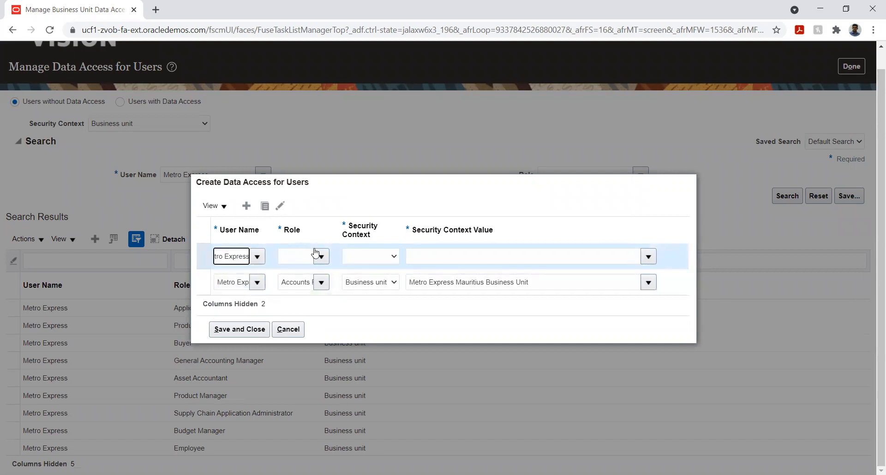
{"action": "left_click", "coordinate": [322, 283]}
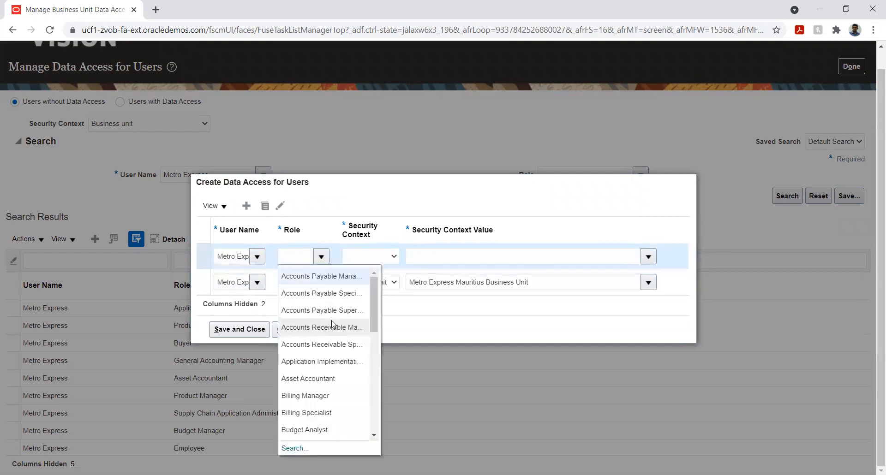
{"action": "left_click", "coordinate": [326, 344]}
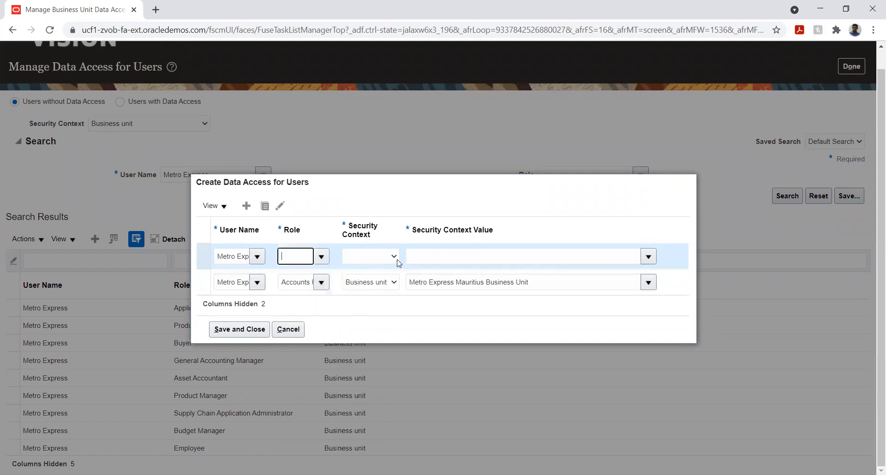
Set the Accounts Receivable Specialist entry's security context to Reference data set with the value METRO_MUR_BU_SET
{"action": "left_click", "coordinate": [384, 257]}
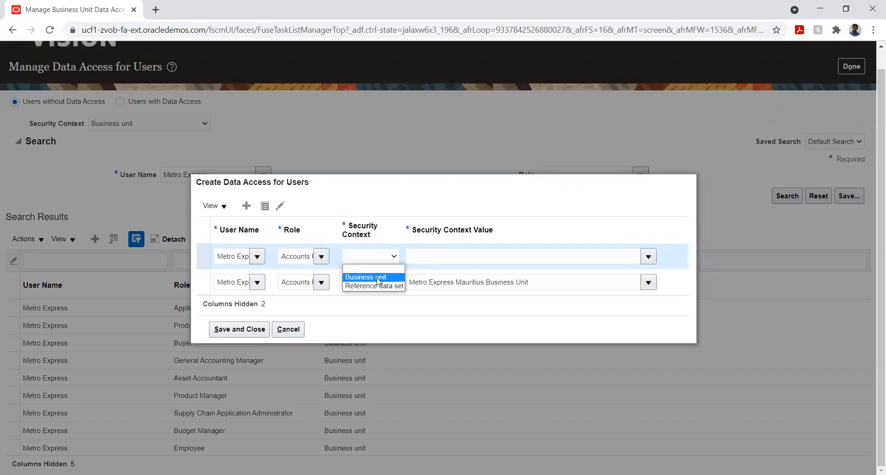
{"action": "left_click", "coordinate": [379, 277]}
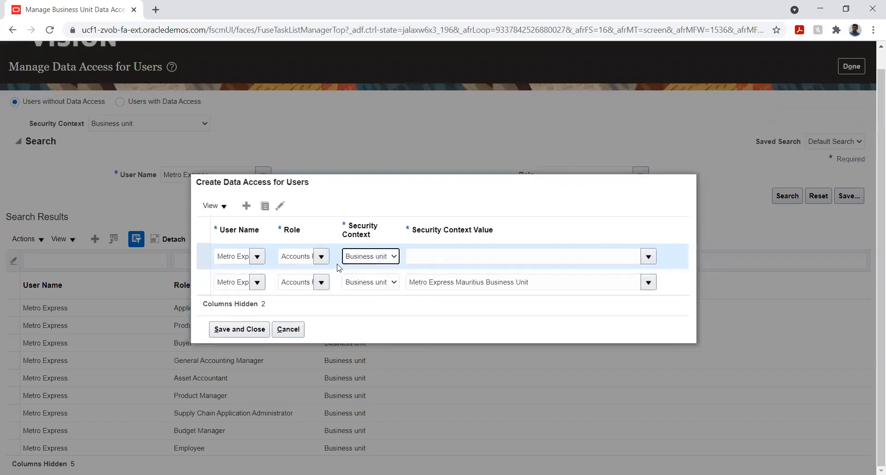
{"action": "left_click", "coordinate": [366, 260]}
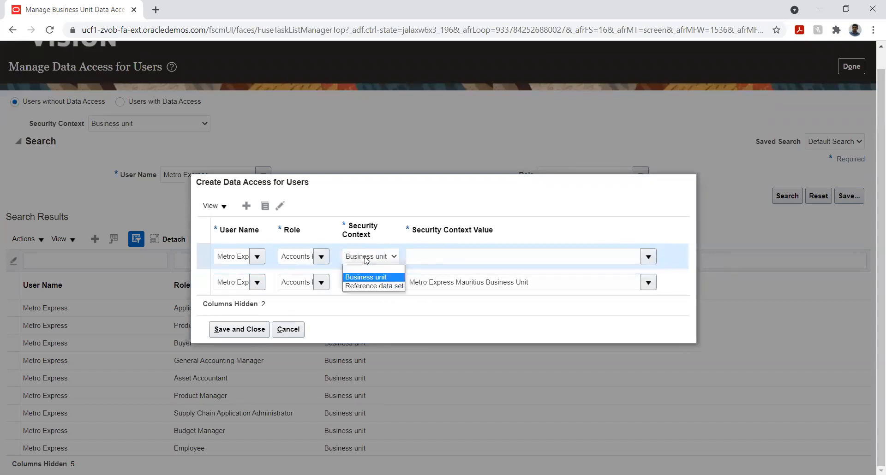
{"action": "left_click", "coordinate": [368, 286]}
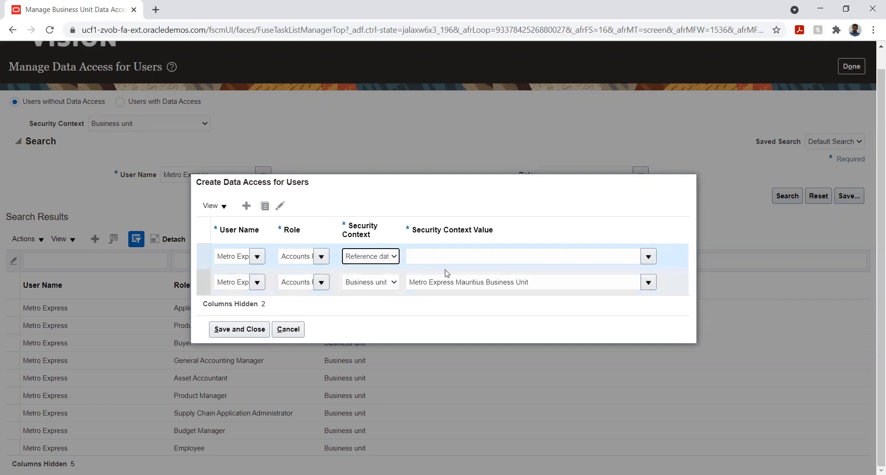
{"action": "left_click", "coordinate": [615, 254]}
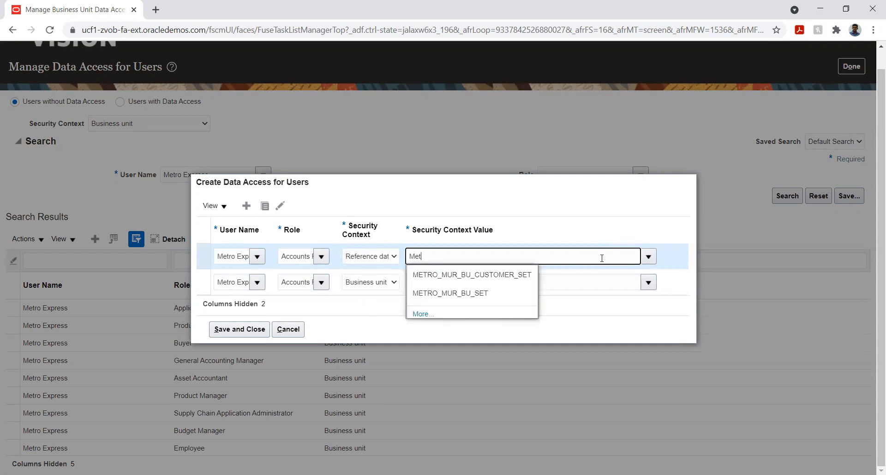
{"action": "left_click", "coordinate": [482, 292]}
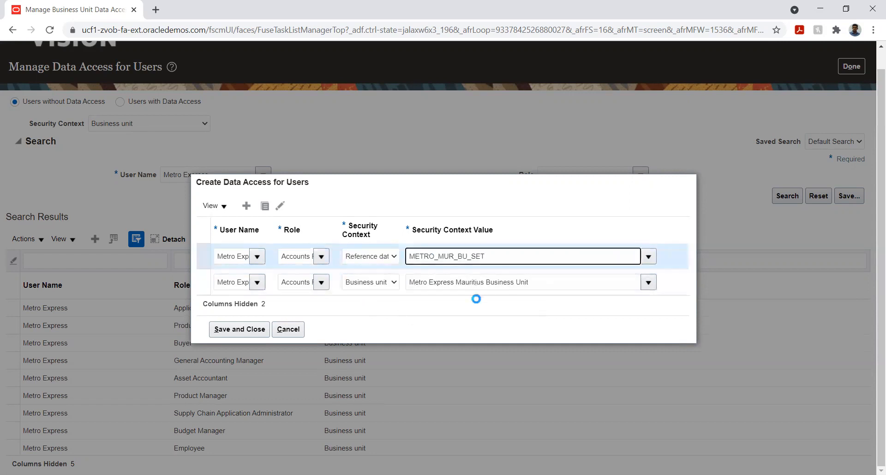
Remove the Accounts Payable Supervisor entry for Metro Express Mauritius Business Unit
{"action": "left_click", "coordinate": [369, 283]}
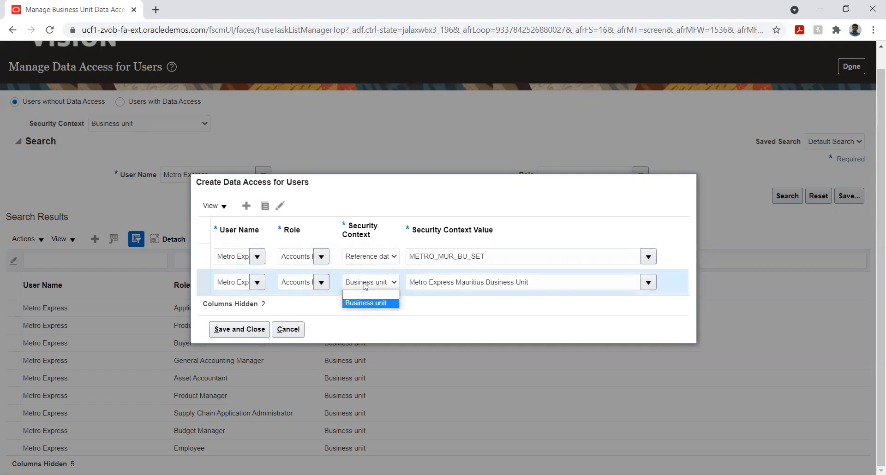
{"action": "left_click", "coordinate": [382, 295]}
{"action": "left_click", "coordinate": [382, 283]}
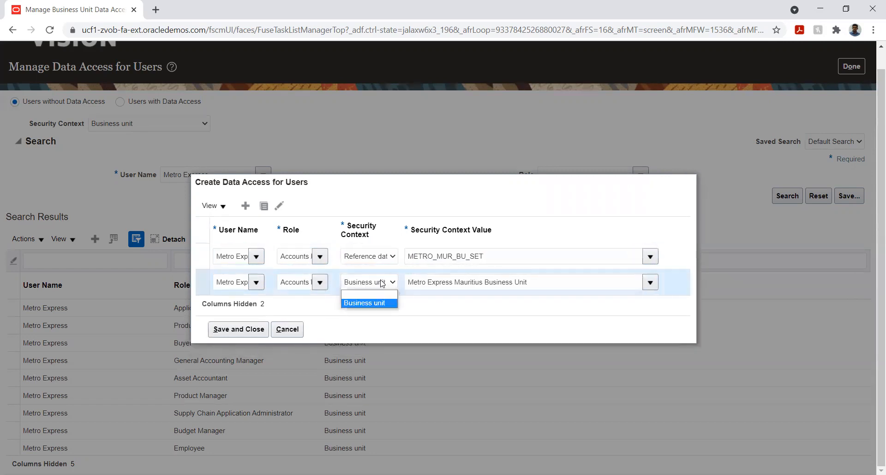
{"action": "left_click", "coordinate": [412, 299]}
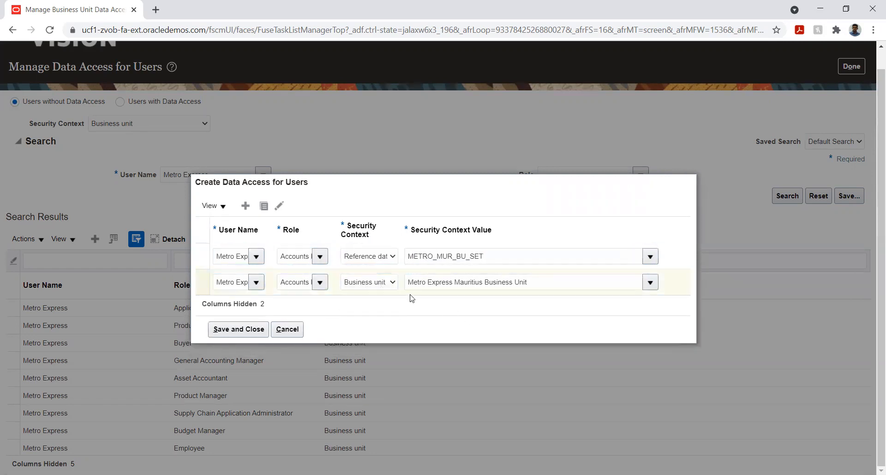
{"action": "left_click", "coordinate": [294, 281]}
{"action": "left_click", "coordinate": [280, 206]}
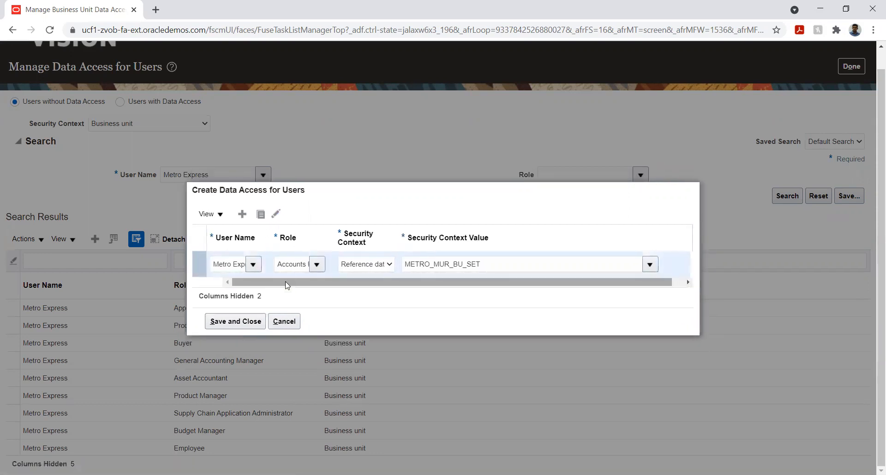
Examine the full role name of the METRO_MUR_BU_SET entry
{"action": "left_click", "coordinate": [292, 263]}
{"action": "key", "text": "Right"}
{"action": "key", "text": "Right"}
{"action": "key", "text": "Right"}
{"action": "key", "text": "Right"}
{"action": "key", "text": "Right"}
{"action": "key", "text": "Right"}
{"action": "key", "text": "Right"}
{"action": "key", "text": "Right"}
{"action": "key", "text": "Right"}
{"action": "key", "text": "Right"}
{"action": "key", "text": "Right"}
{"action": "key", "text": "Right"}
{"action": "key", "text": "Right"}
{"action": "key", "text": "Right"}
{"action": "key", "text": "Right"}
{"action": "key", "text": "Right"}
{"action": "key", "text": "Right"}
{"action": "key", "text": "Right"}
{"action": "key", "text": "Right"}
{"action": "key", "text": "Right"}
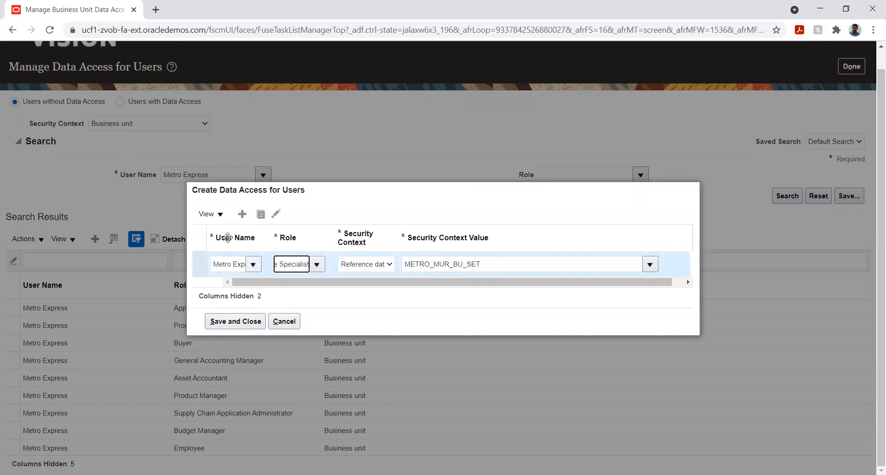
Add a data access entry for user Metro Express with the Accounts Receivable Manager role
{"action": "left_click", "coordinate": [242, 213]}
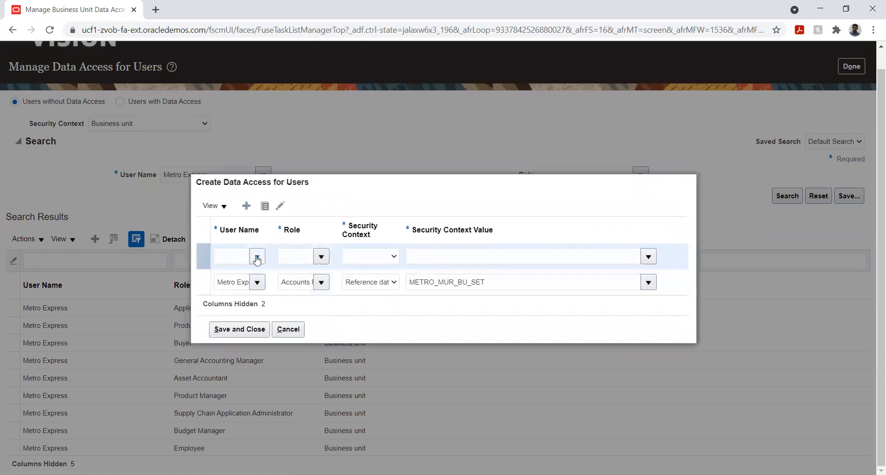
{"action": "left_click", "coordinate": [241, 253]}
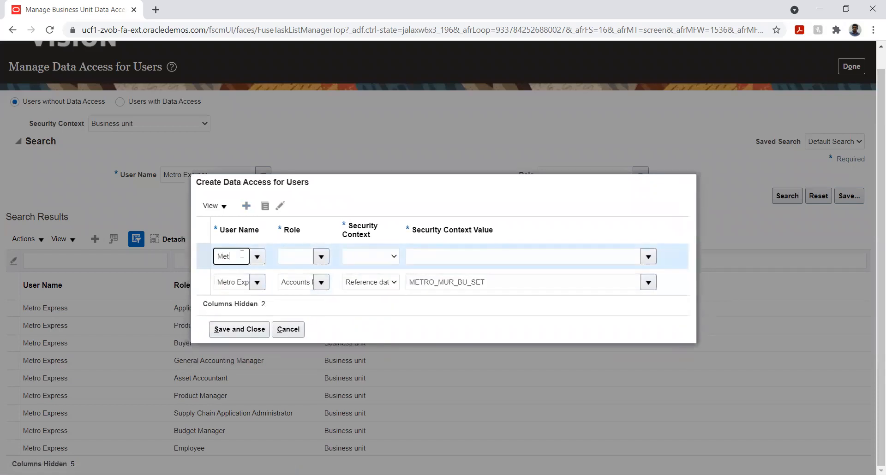
{"action": "left_click", "coordinate": [243, 275]}
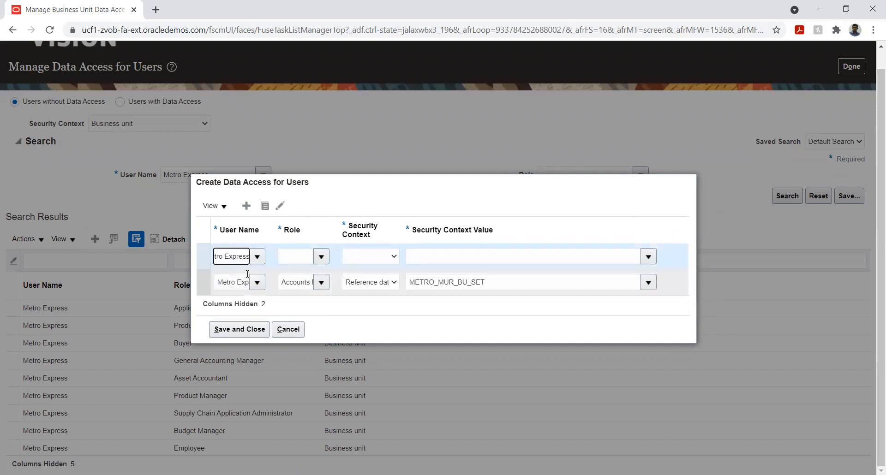
{"action": "left_click", "coordinate": [322, 257]}
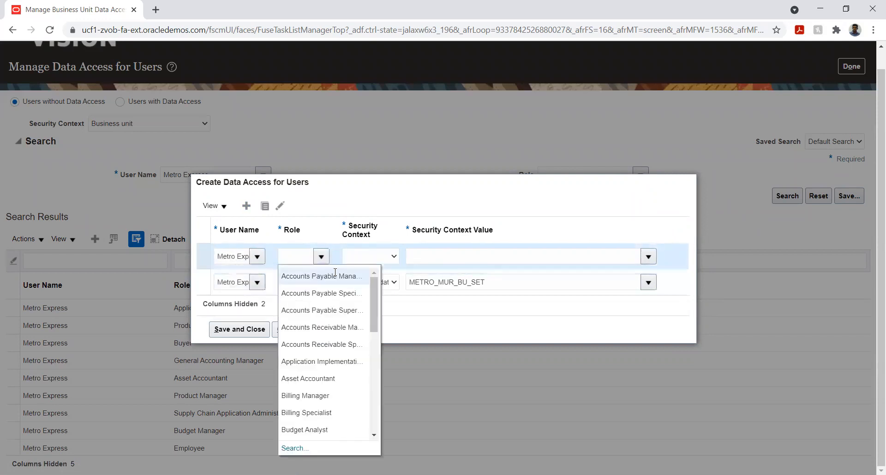
{"action": "left_click", "coordinate": [328, 328]}
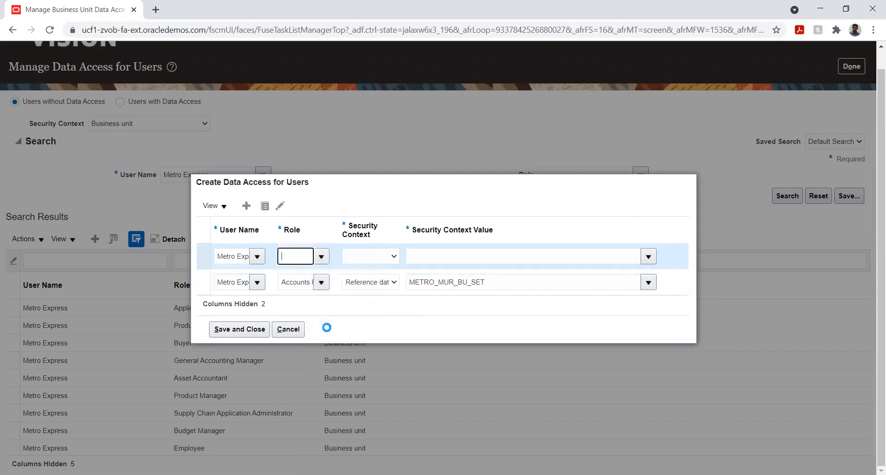
Set the Accounts Receivable Manager entry's security context to Reference data set with the value METRO_MUR_BU_SET
{"action": "left_click", "coordinate": [377, 257]}
{"action": "left_click", "coordinate": [369, 287]}
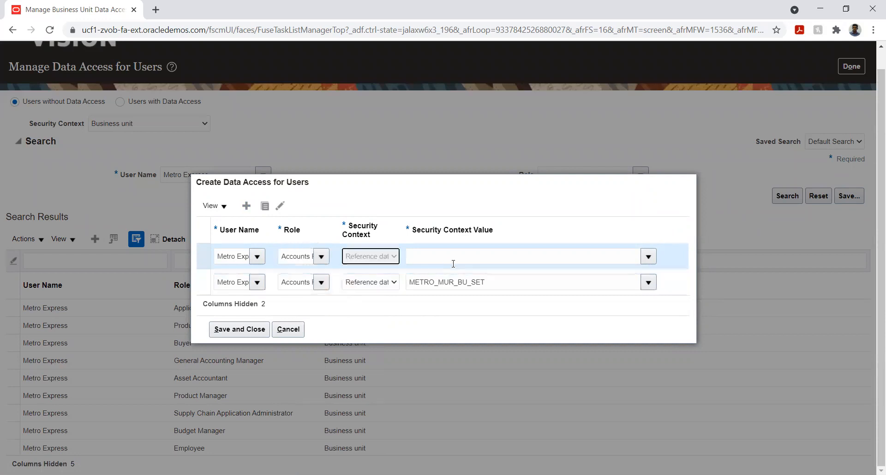
{"action": "left_click", "coordinate": [459, 255]}
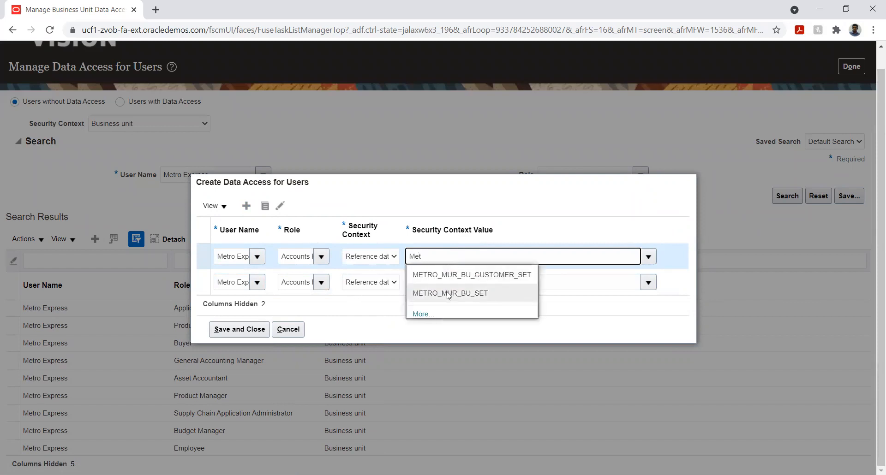
{"action": "left_click", "coordinate": [447, 295]}
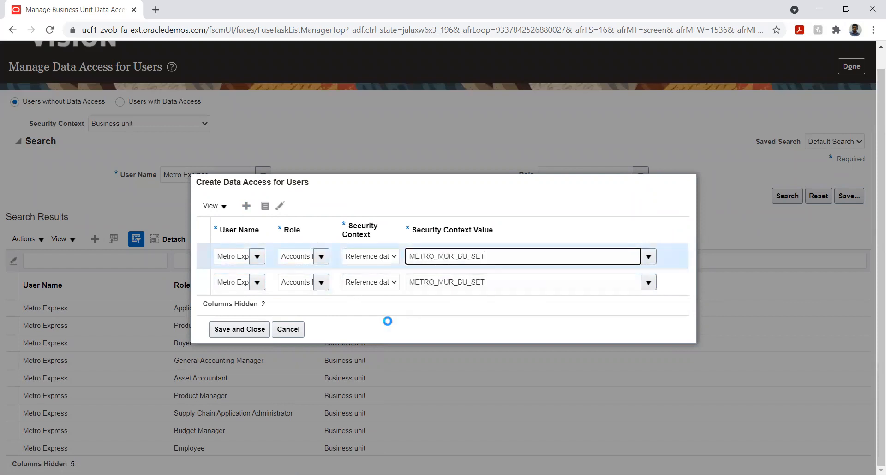
Save the new data access entries and finish managing data access for users
{"action": "left_click", "coordinate": [240, 328]}
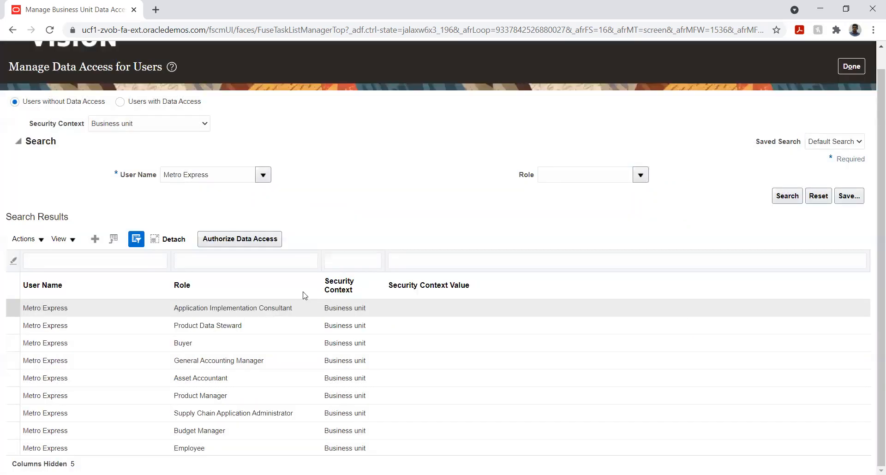
{"action": "left_click", "coordinate": [855, 65]}
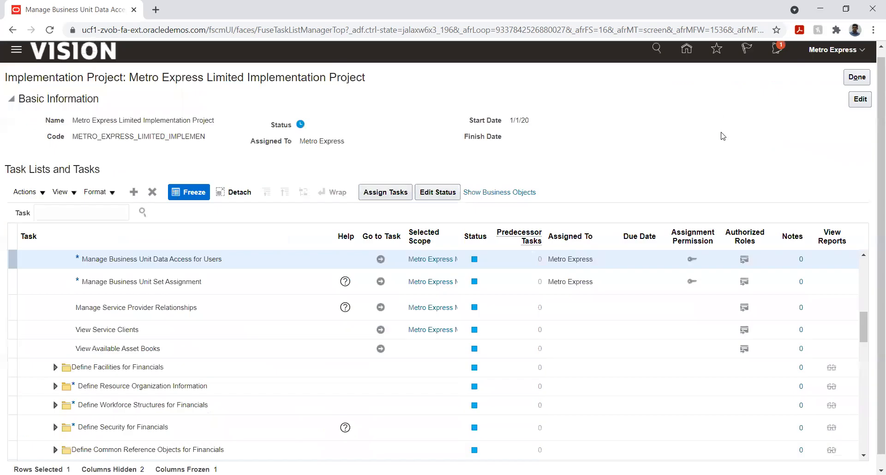
Sign out of the application and confirm the single sign-off
{"action": "left_click", "coordinate": [860, 51]}
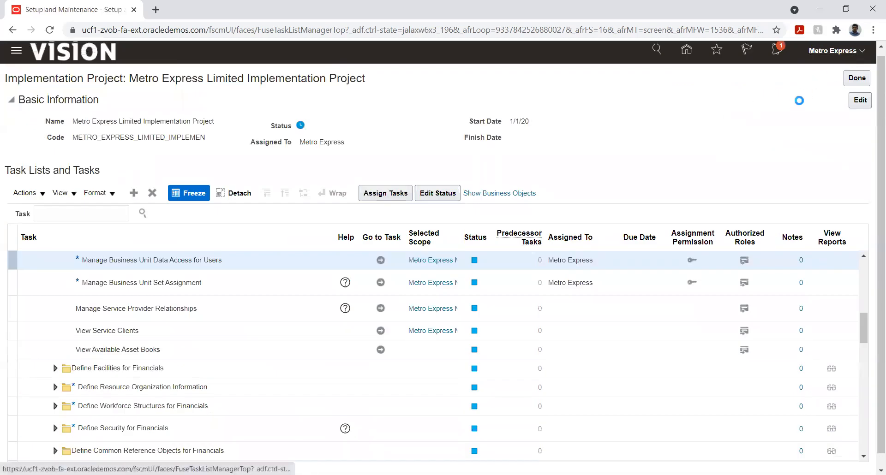
{"action": "left_click", "coordinate": [830, 73]}
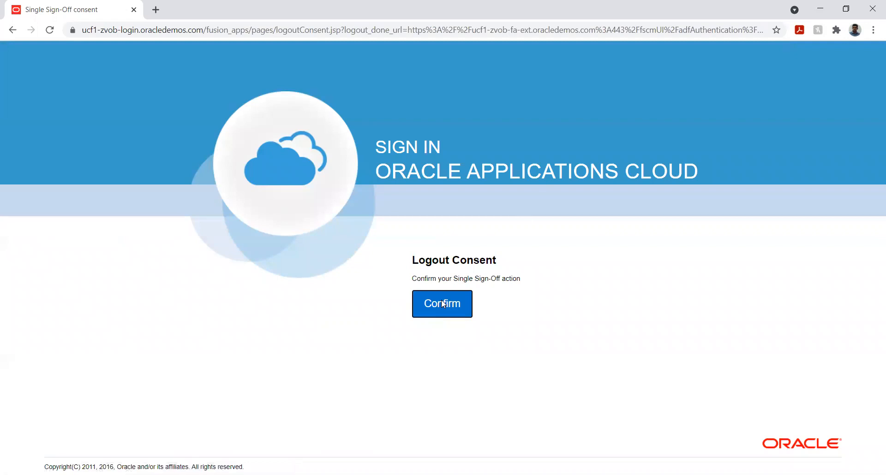
{"action": "left_click", "coordinate": [439, 299]}
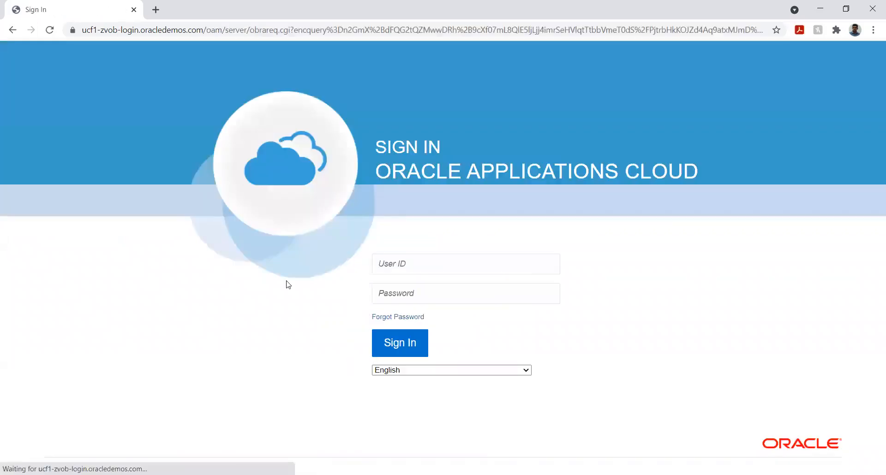
Sign in again as the Metro Express user, entering the account password
{"action": "left_click", "coordinate": [393, 262]}
{"action": "type", "text": "Metlo Express"}
{"action": "key", "text": "Tab"}
{"action": "type", "text": "•"}
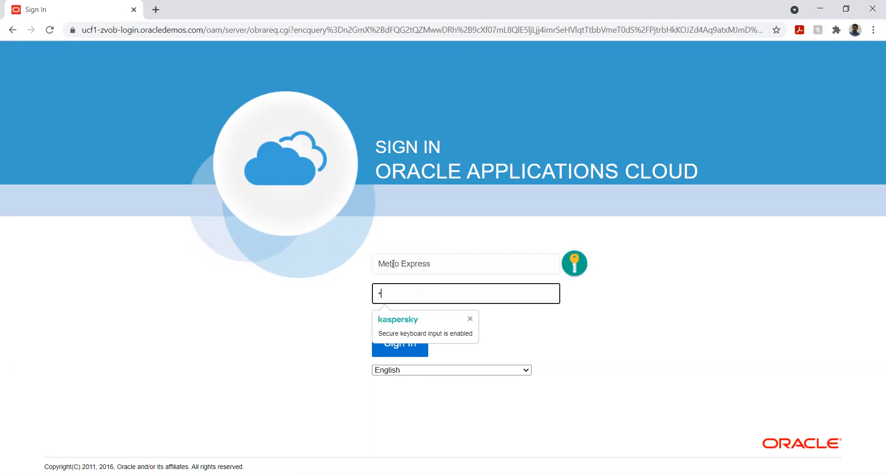
{"action": "type", "text": "••"}
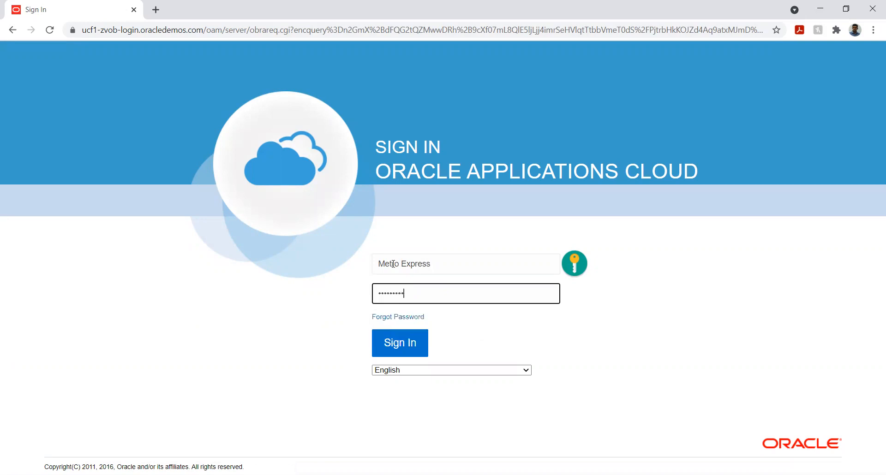
{"action": "left_click", "coordinate": [393, 345]}
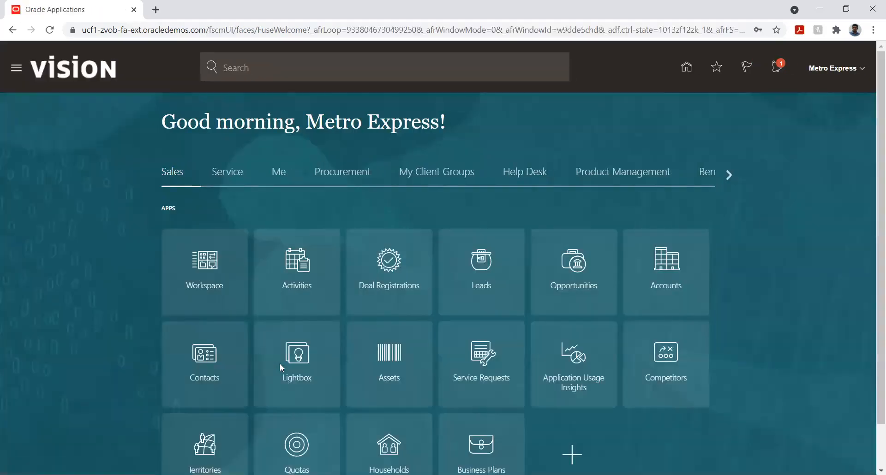
Open the implementation projects management page in Setup and Maintenance
{"action": "left_click", "coordinate": [862, 68]}
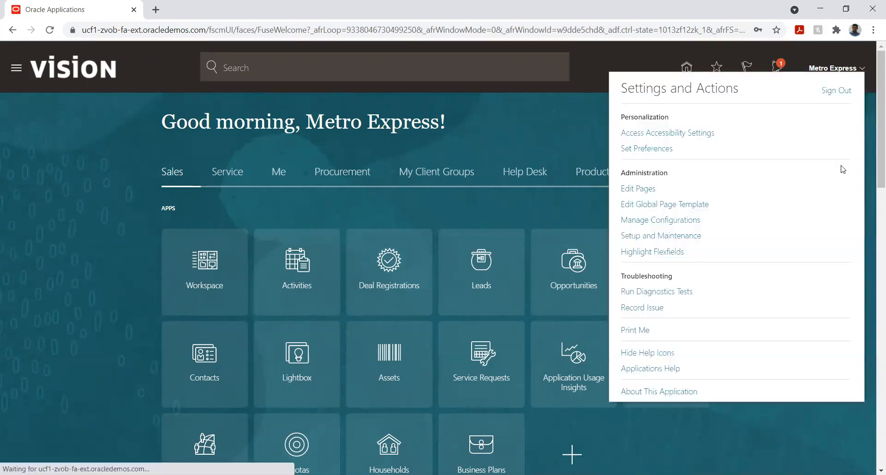
{"action": "left_click", "coordinate": [667, 237]}
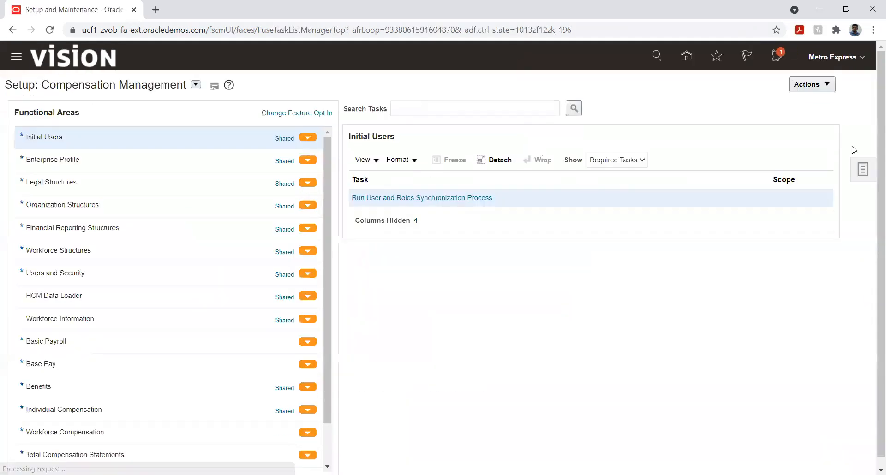
{"action": "left_click", "coordinate": [857, 169]}
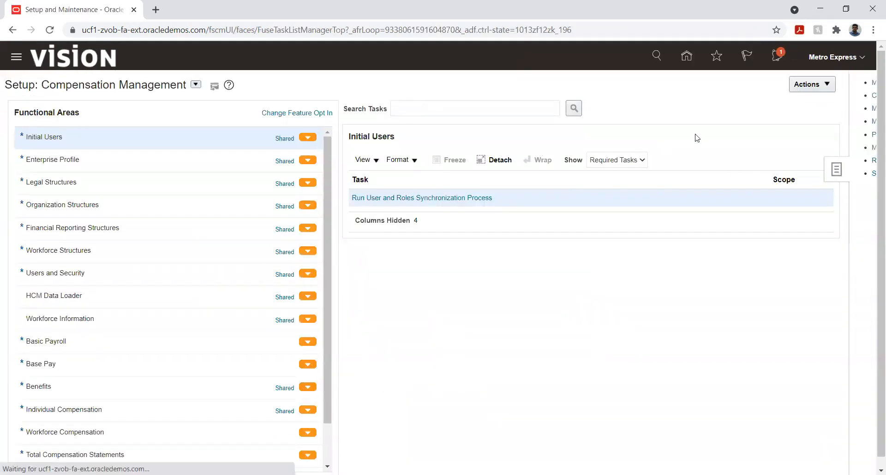
{"action": "left_click", "coordinate": [782, 84]}
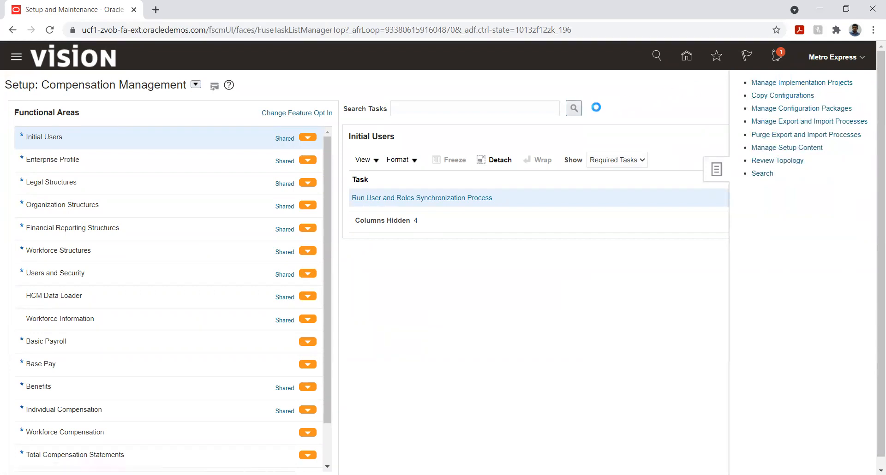
Search the implementation projects for Metro and open Metro Express Limited Implementation Project
{"action": "left_click", "coordinate": [214, 128]}
{"action": "type", "text": "Metro"}
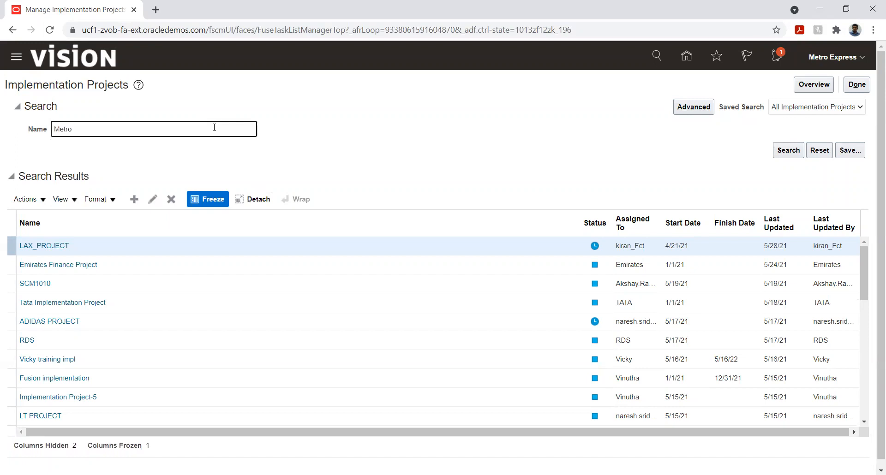
{"action": "key", "text": "Return"}
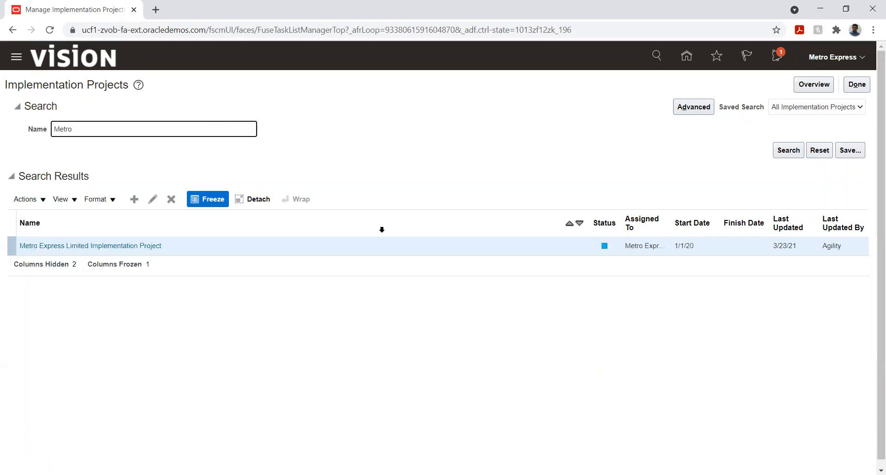
{"action": "left_click", "coordinate": [124, 246]}
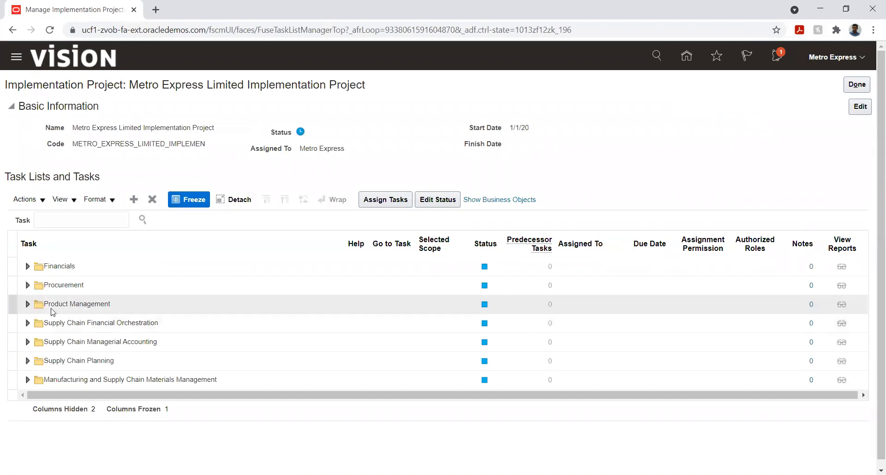
Open the Manage Transaction Types task within Financials, Define Receivables Configuration, Define Customer Billing Configuration
{"action": "left_click", "coordinate": [28, 269]}
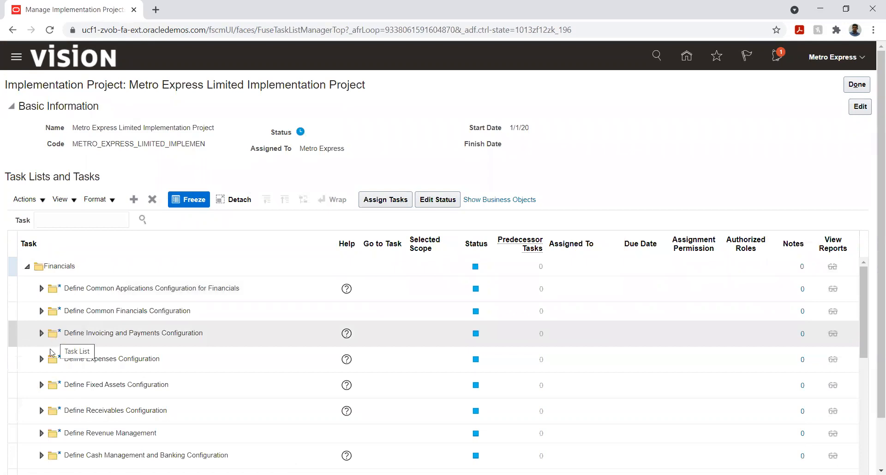
{"action": "left_click", "coordinate": [41, 411]}
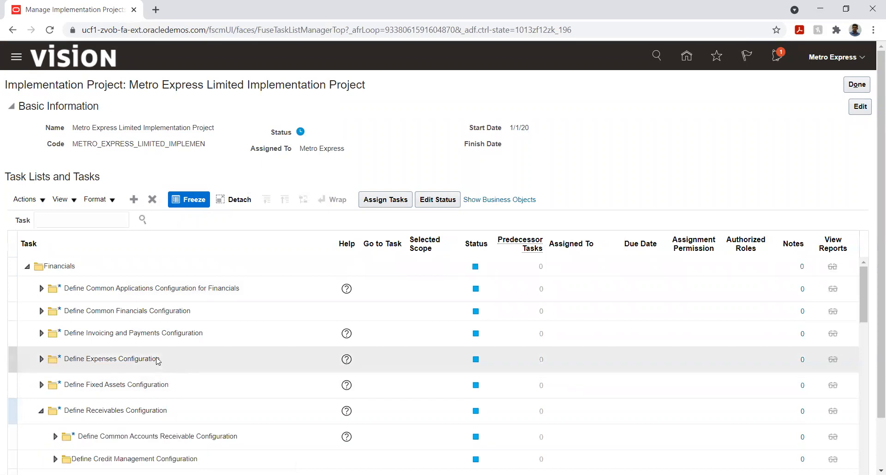
{"action": "scroll", "coordinate": [154, 349], "scroll_direction": "down", "scroll_amount": 2}
{"action": "scroll", "coordinate": [155, 348], "scroll_direction": "down", "scroll_amount": 4}
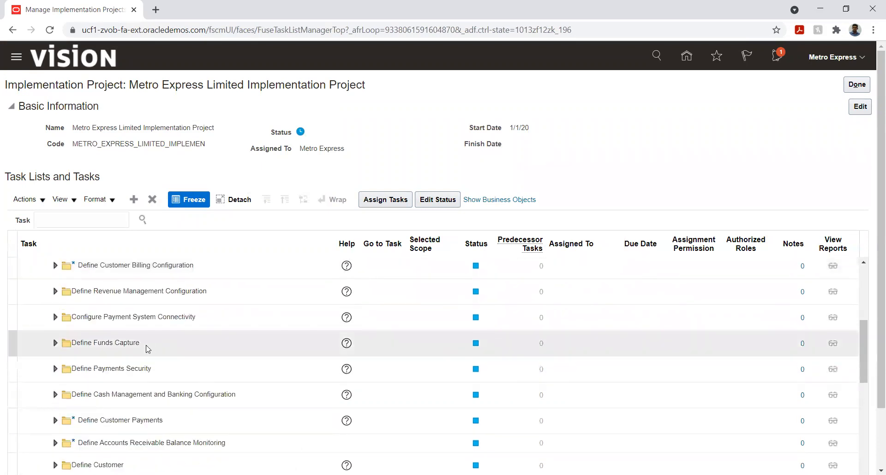
{"action": "left_click", "coordinate": [55, 265]}
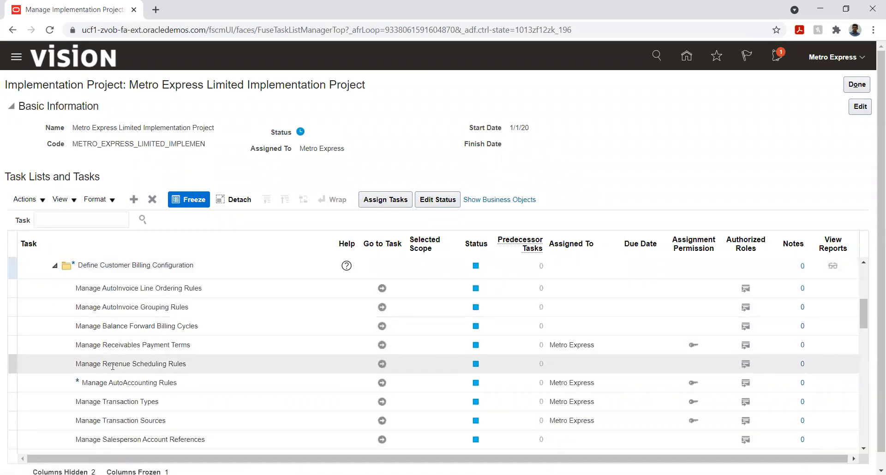
{"action": "left_click", "coordinate": [382, 401]}
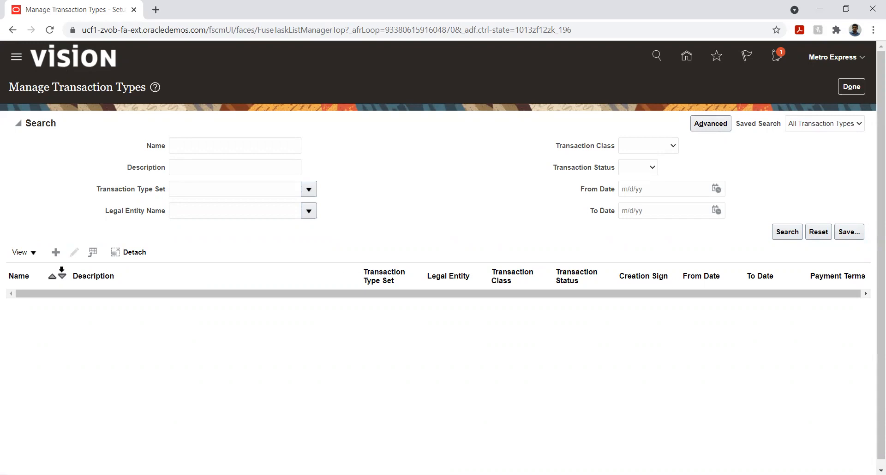
Create a new transaction type and set its transaction type set to METRO_MUR_BU_SET
{"action": "left_click", "coordinate": [59, 256]}
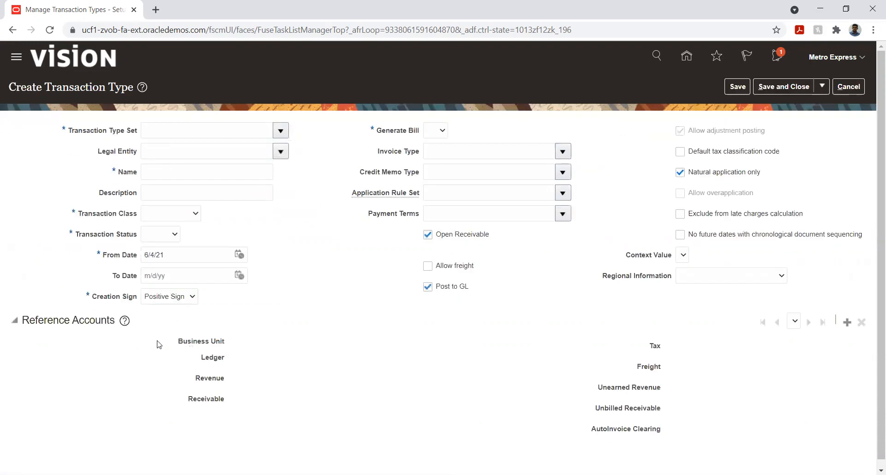
{"action": "left_click", "coordinate": [279, 137]}
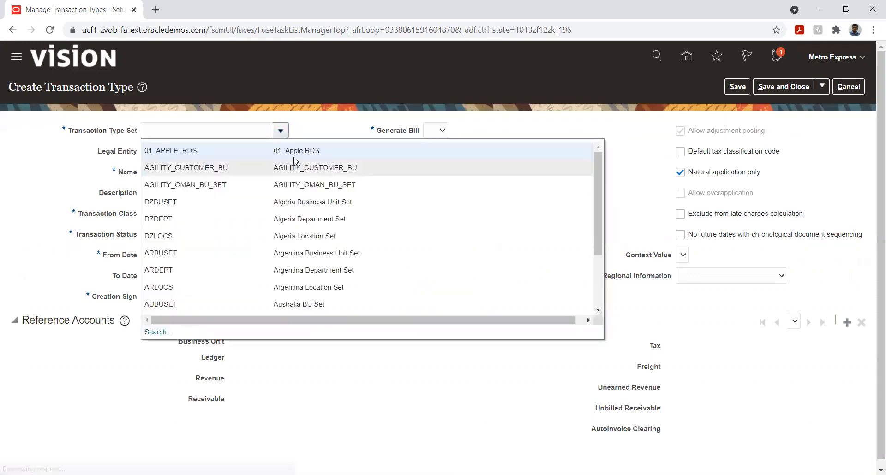
{"action": "left_click", "coordinate": [229, 131]}
{"action": "type", "text": "Met"}
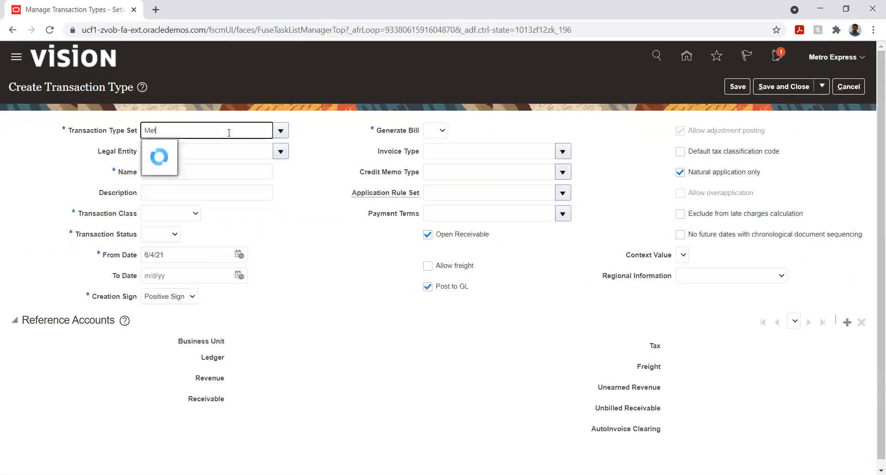
{"action": "left_click", "coordinate": [217, 167]}
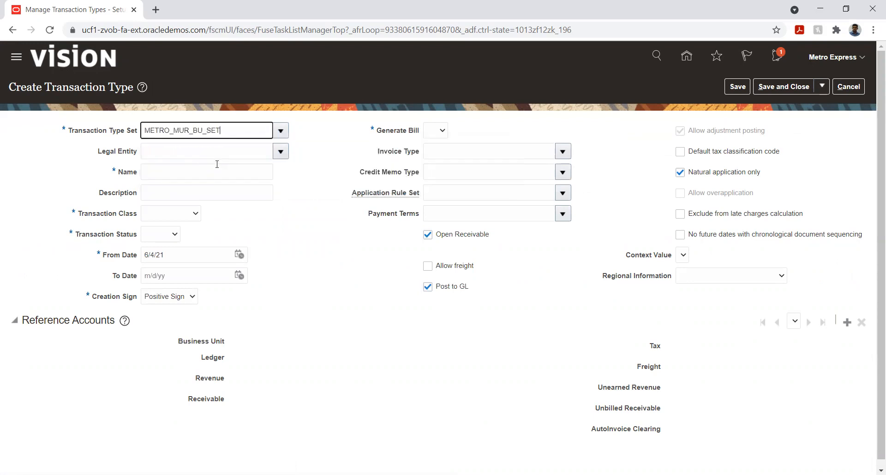
Set the legal entity to Metro Express Mauritius Legal Entity and name the transaction type Metro_Invoice
{"action": "left_click", "coordinate": [281, 152]}
{"action": "left_click", "coordinate": [240, 150]}
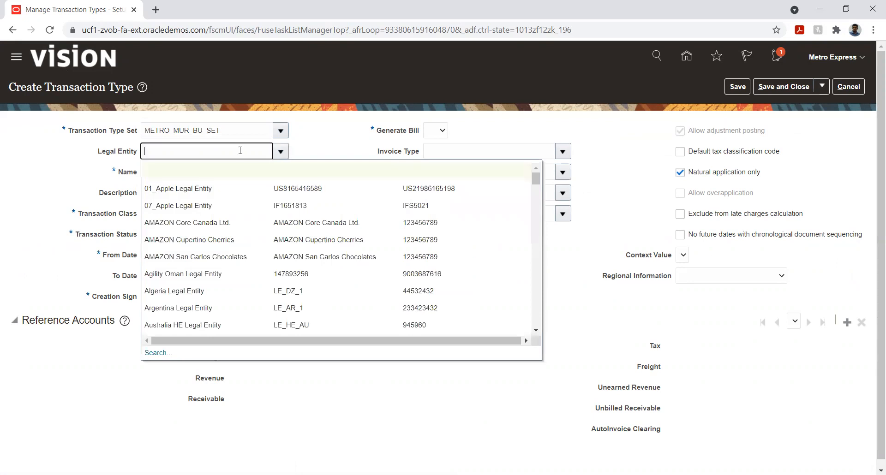
{"action": "type", "text": "Met"}
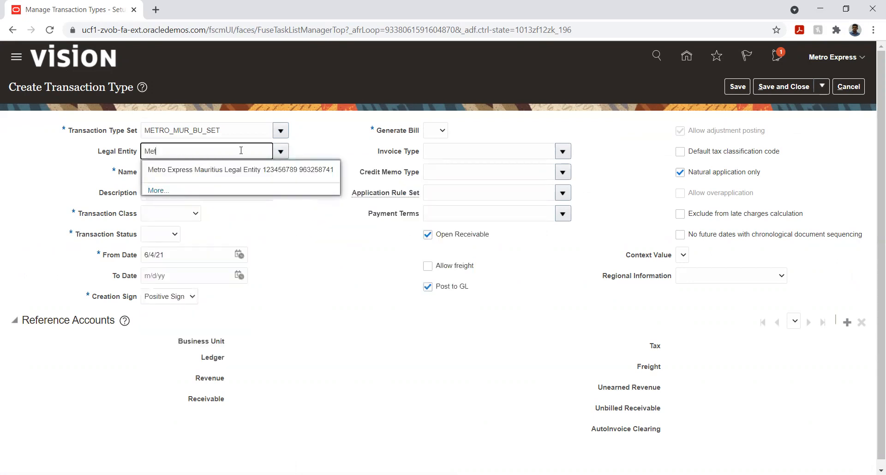
{"action": "left_click", "coordinate": [236, 168]}
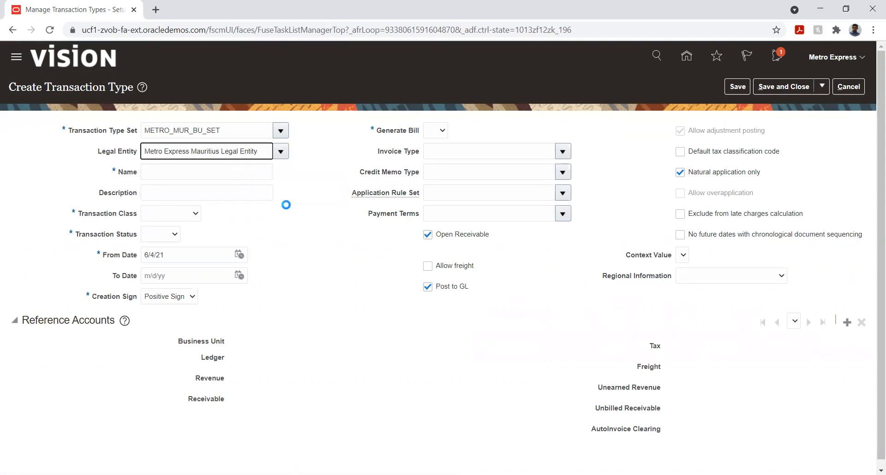
{"action": "left_click", "coordinate": [223, 171]}
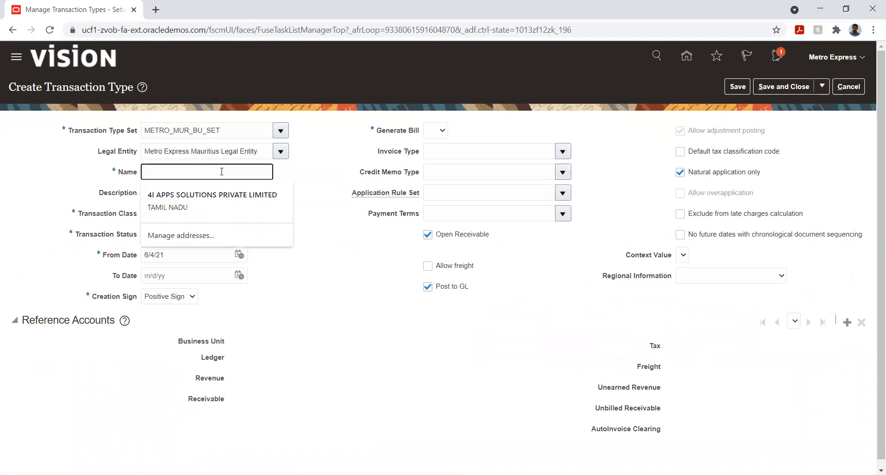
{"action": "type", "text": "Metro"}
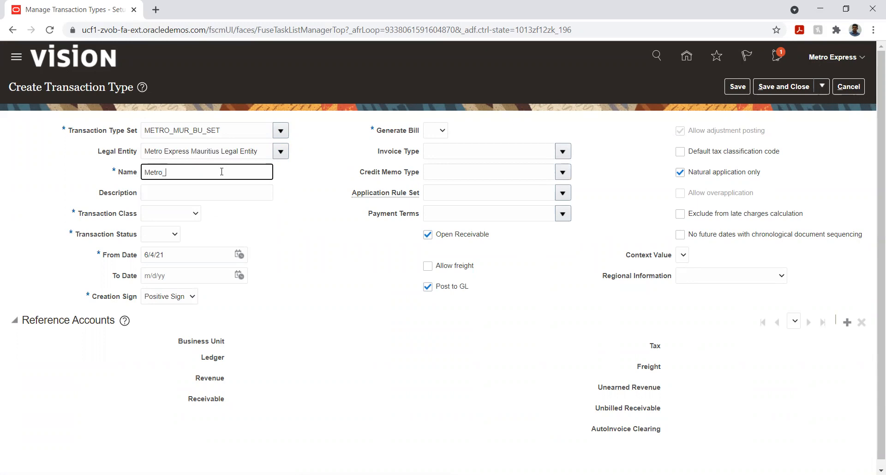
{"action": "type", "text": "_Invoic"}
{"action": "key", "text": "Tab"}
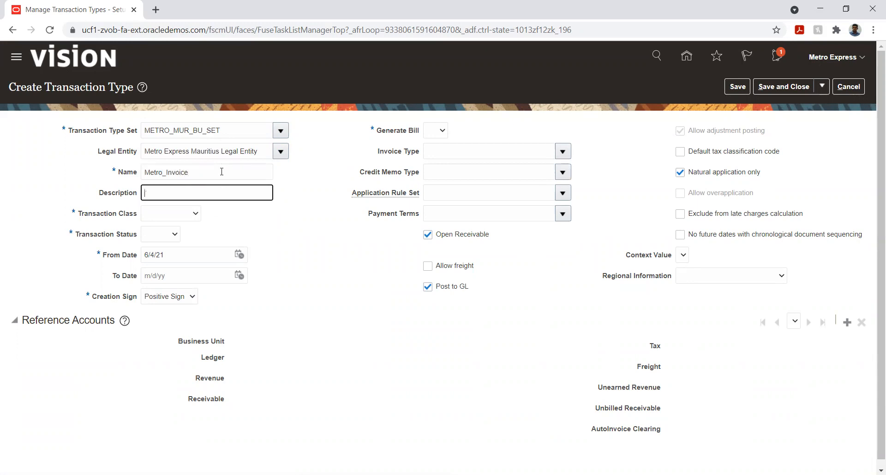
Set the transaction class to Invoice and the transaction status to Open
{"action": "left_click", "coordinate": [171, 214]}
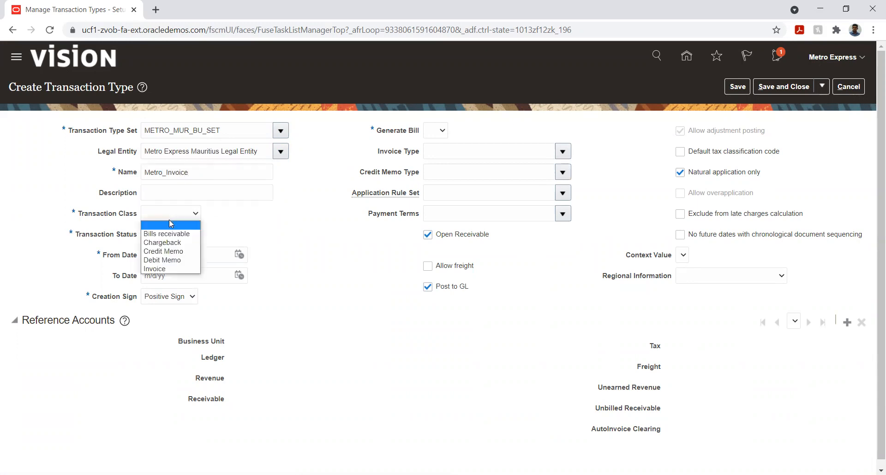
{"action": "left_click", "coordinate": [167, 268]}
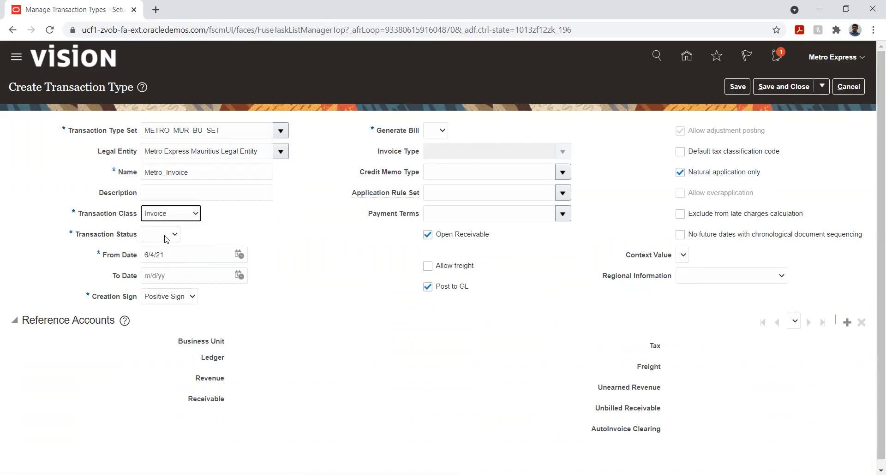
{"action": "left_click", "coordinate": [166, 237]}
{"action": "left_click", "coordinate": [165, 264]}
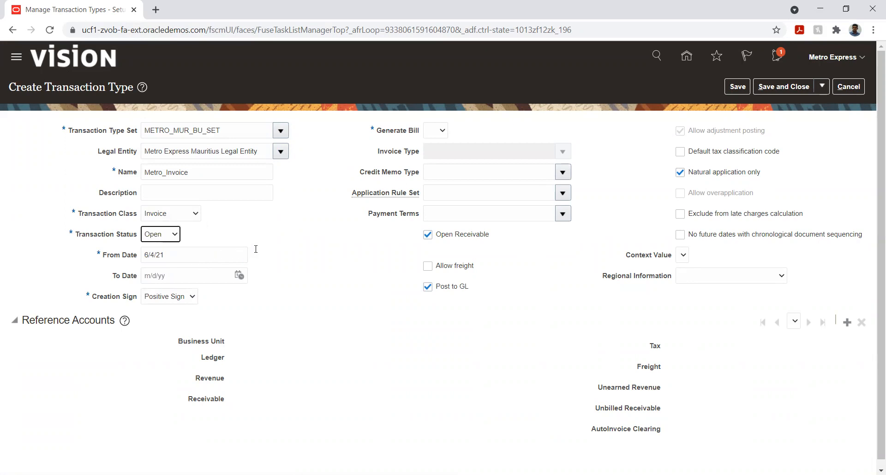
Set the transaction type's From Date to 1/1/21
{"action": "left_click", "coordinate": [240, 254]}
{"action": "left_click", "coordinate": [271, 276]}
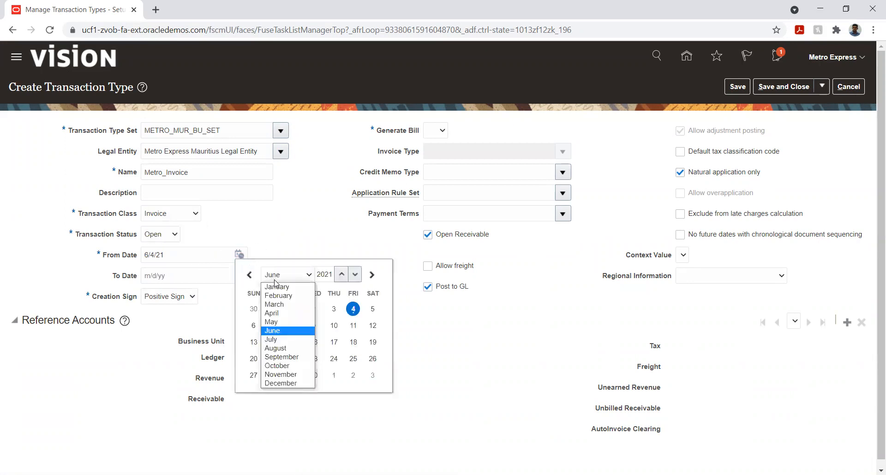
{"action": "left_click", "coordinate": [278, 286]}
{"action": "left_click", "coordinate": [353, 309]}
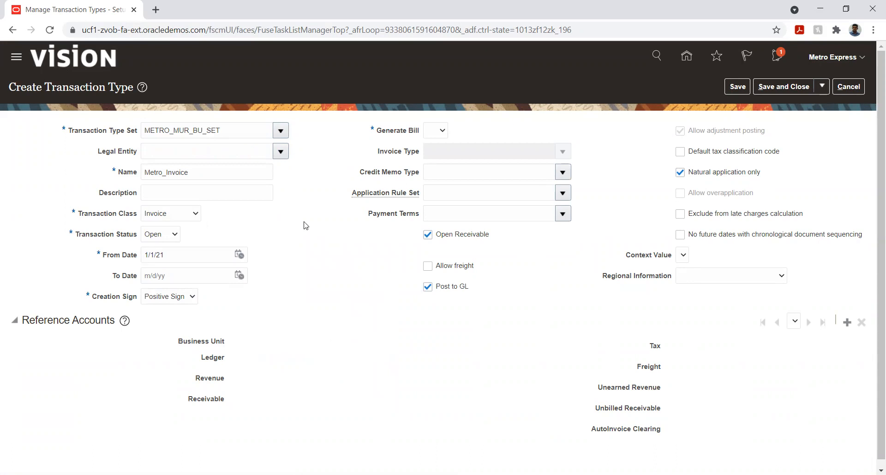
Set Generate Bill to Yes for the Metro_Invoice transaction type
{"action": "left_click", "coordinate": [435, 130]}
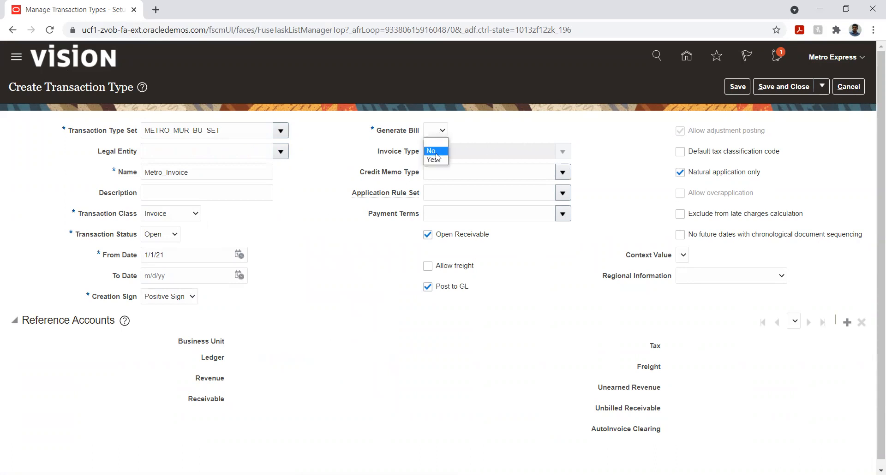
{"action": "left_click", "coordinate": [436, 153]}
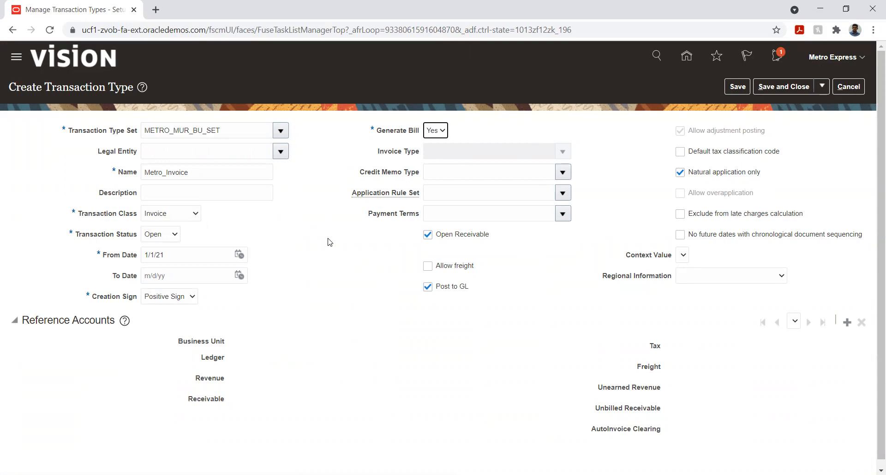
Try to choose a business unit for new reference accounts, and discard the unsaved transaction type
{"action": "left_click", "coordinate": [847, 323]}
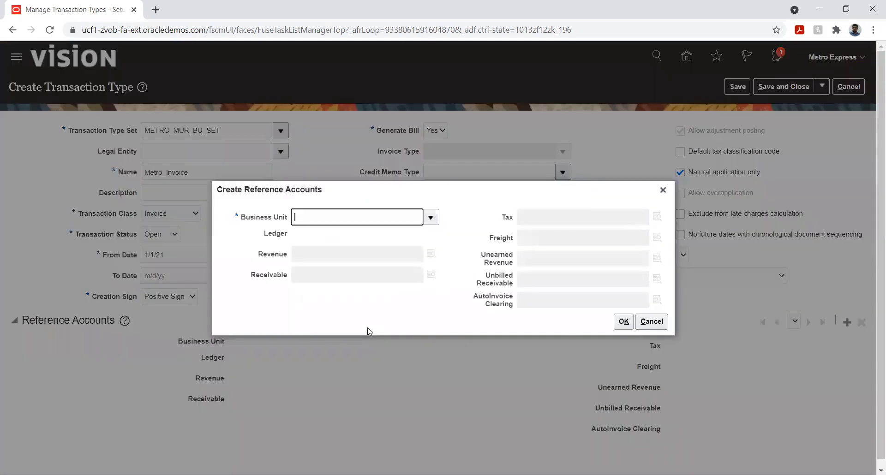
{"action": "left_click", "coordinate": [431, 219]}
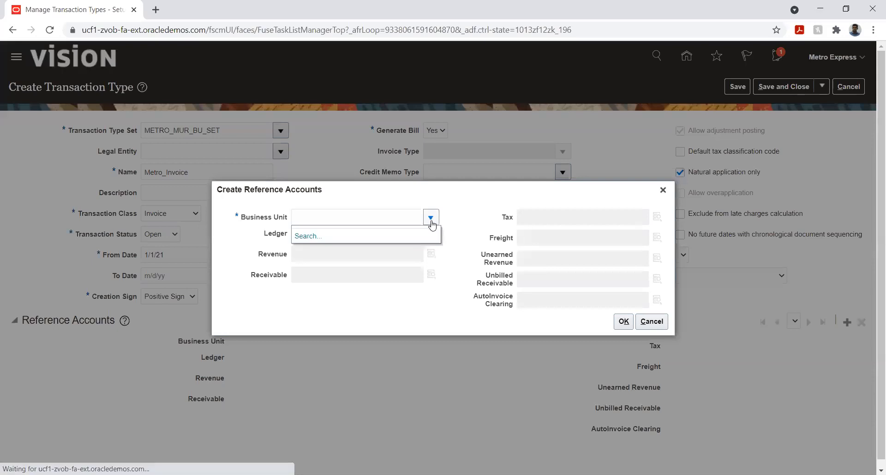
{"action": "left_click", "coordinate": [447, 243]}
{"action": "left_click", "coordinate": [648, 321]}
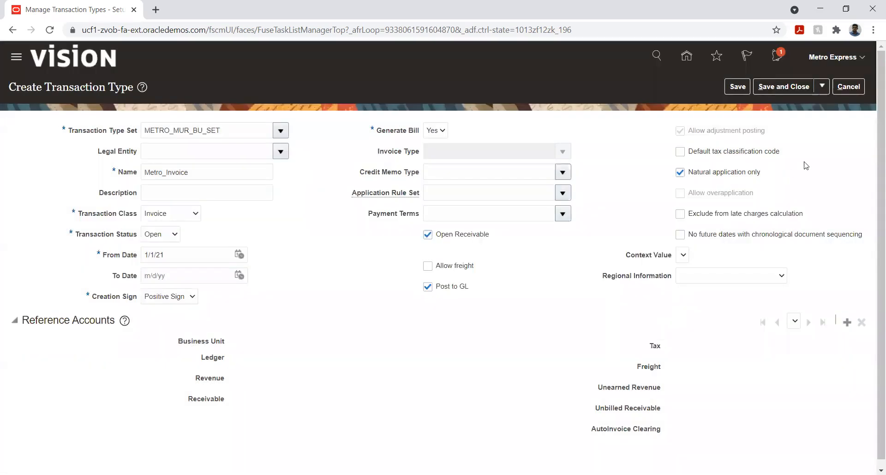
{"action": "left_click", "coordinate": [849, 87]}
{"action": "left_click", "coordinate": [848, 87]}
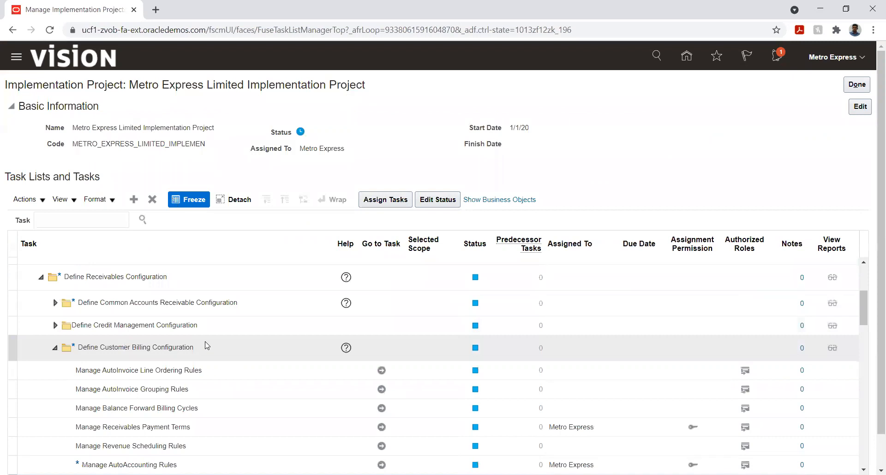
Open the Manage Business Unit Data Access for Users task within Define Business Units of the common applications configuration
{"action": "scroll", "coordinate": [207, 346], "scroll_direction": "up", "scroll_amount": 5}
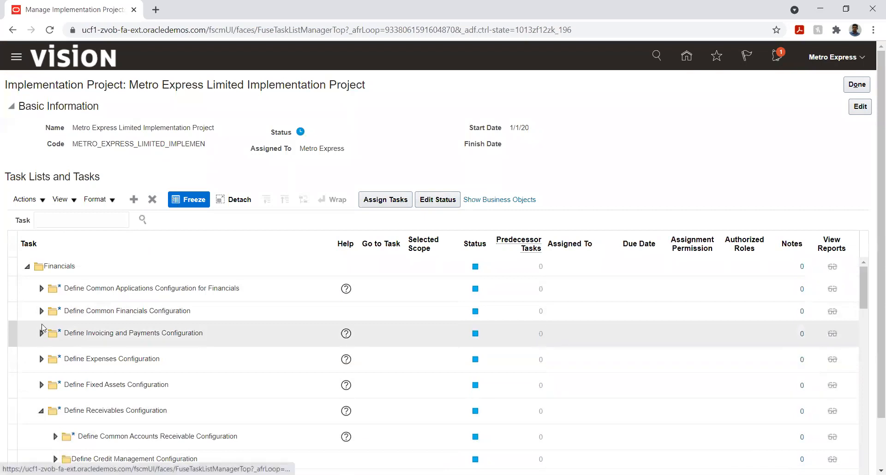
{"action": "left_click", "coordinate": [41, 289]}
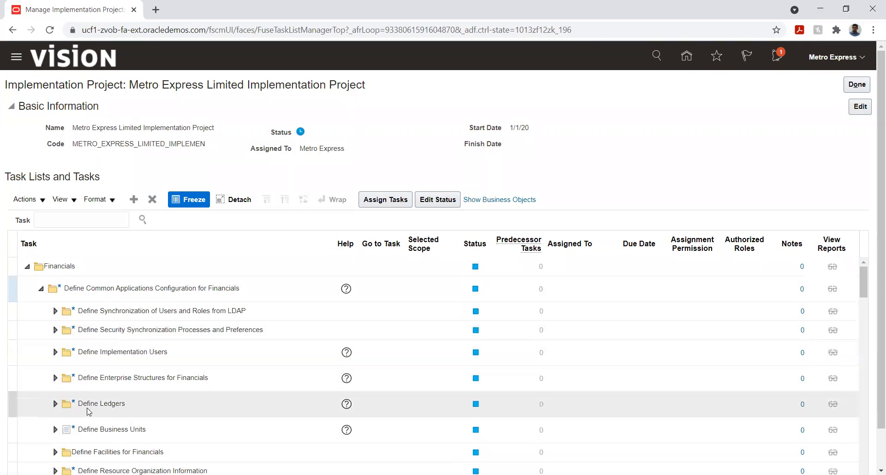
{"action": "left_click", "coordinate": [55, 429]}
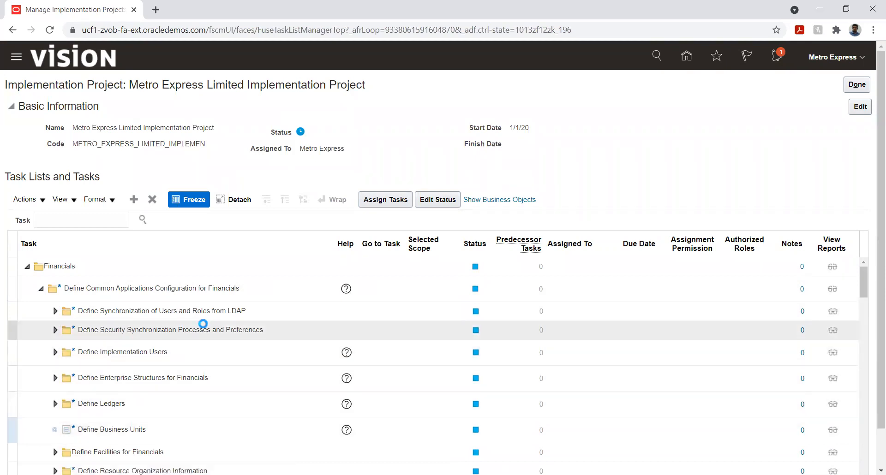
{"action": "scroll", "coordinate": [204, 325], "scroll_direction": "down", "scroll_amount": 2}
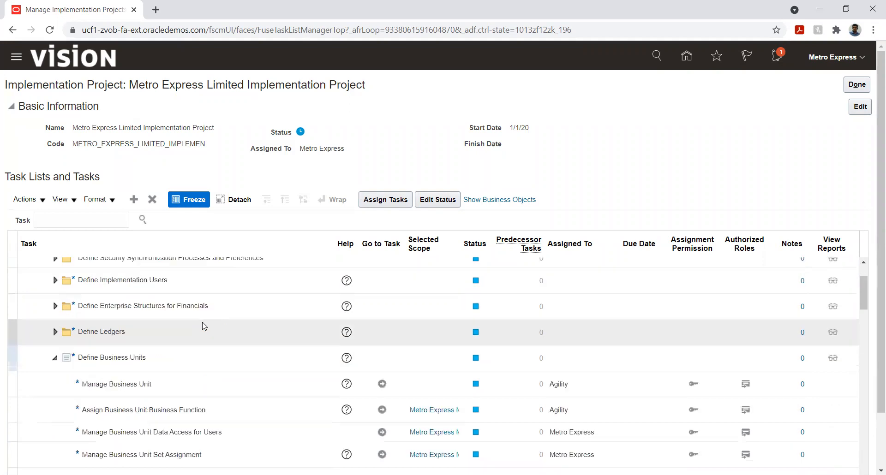
{"action": "left_click", "coordinate": [383, 433]}
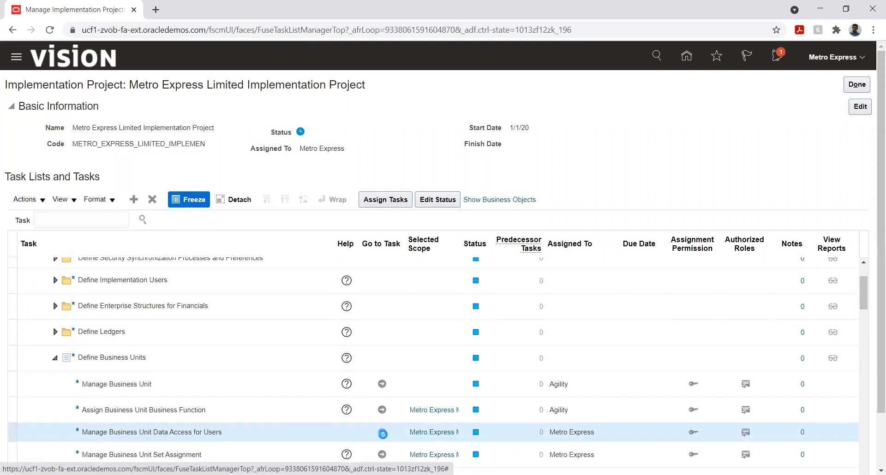
{"action": "left_click", "coordinate": [383, 434]}
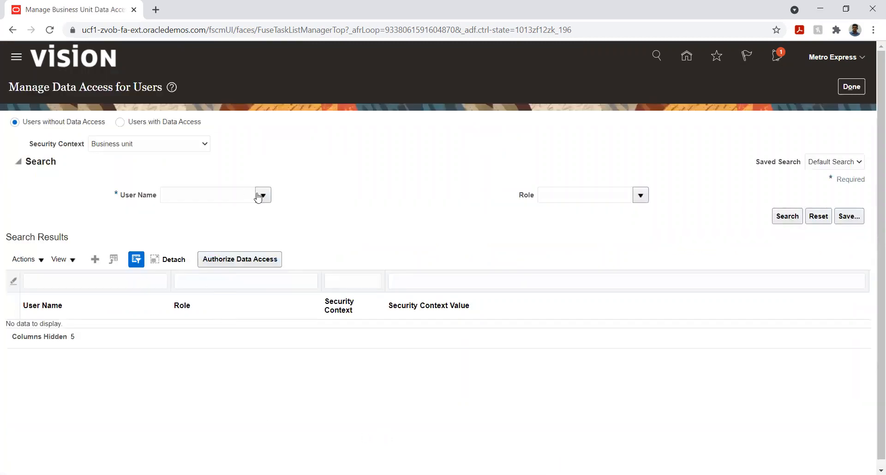
Create a data access entry for the Metro Express user with the Accounts Receivable Manager role
{"action": "left_click", "coordinate": [94, 261]}
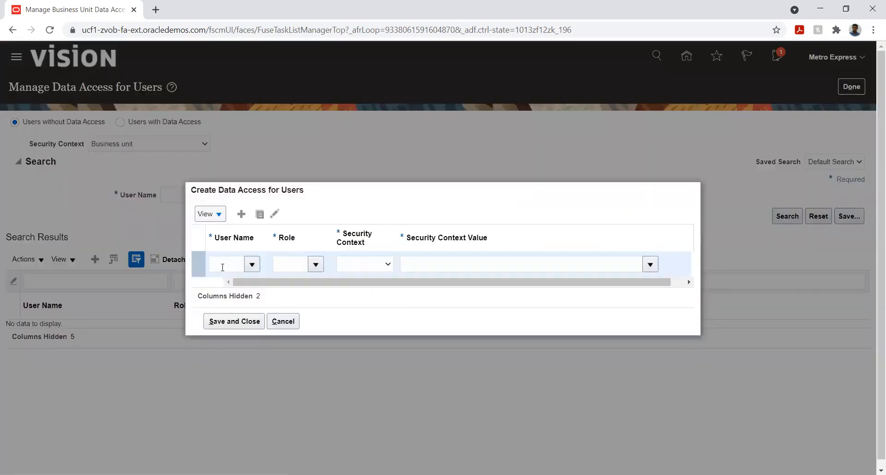
{"action": "left_click", "coordinate": [221, 266]}
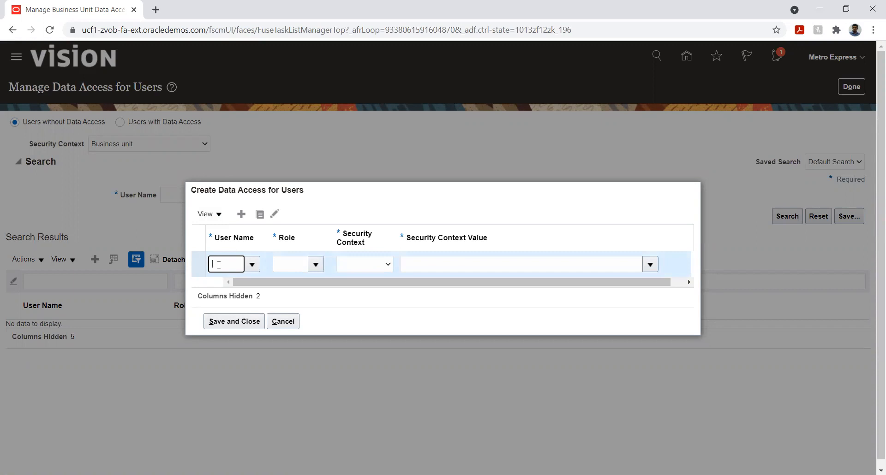
{"action": "type", "text": "Met"}
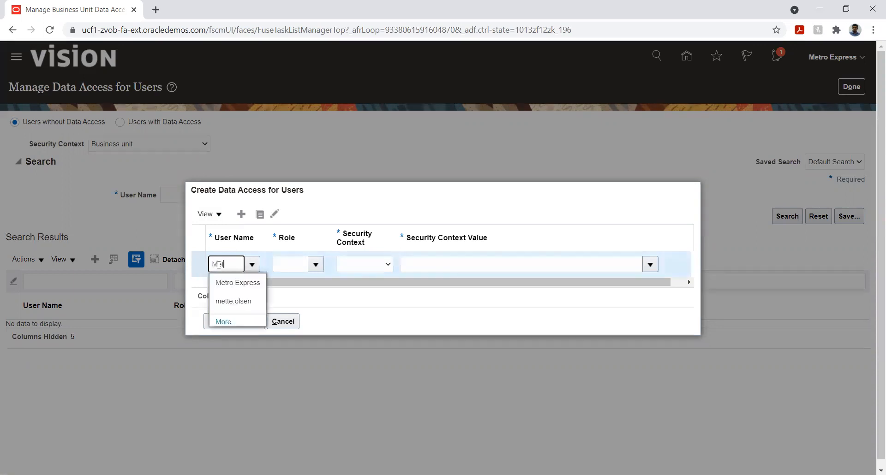
{"action": "left_click", "coordinate": [226, 282]}
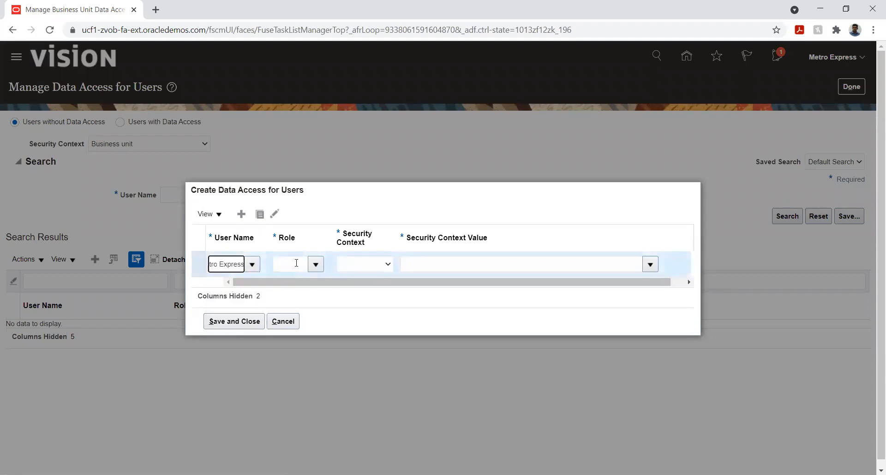
{"action": "left_click", "coordinate": [314, 265]}
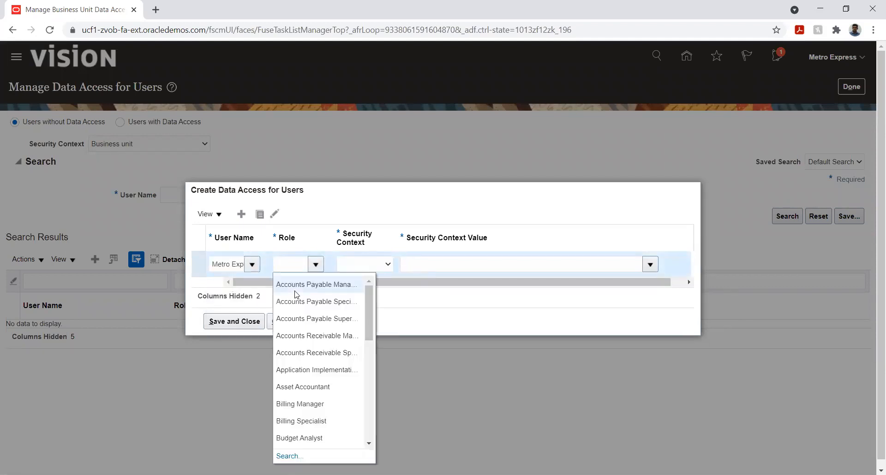
{"action": "left_click", "coordinate": [312, 342]}
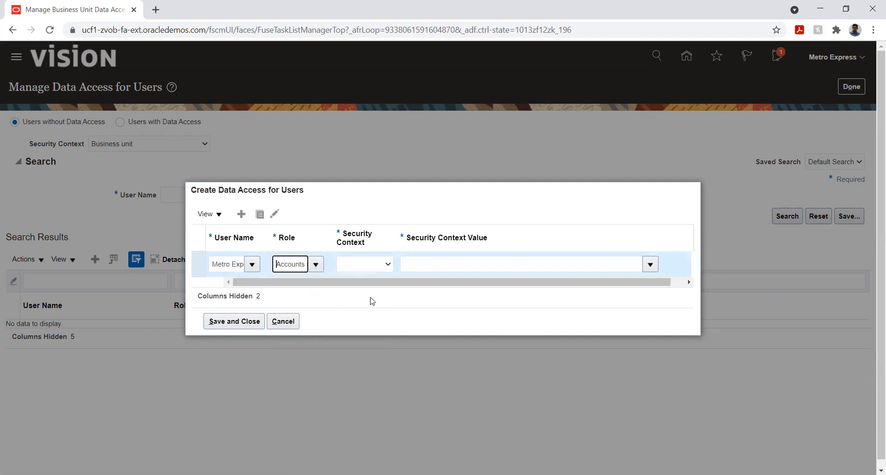
Set the Accounts Receivable Manager entry's security context to Business unit with the value Metro Express Mauritius Business Unit
{"action": "left_click", "coordinate": [381, 265]}
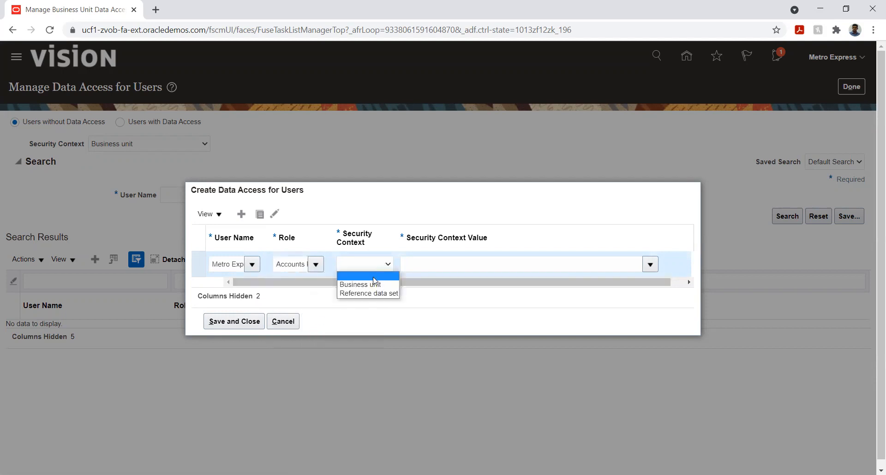
{"action": "left_click", "coordinate": [373, 285]}
{"action": "left_click", "coordinate": [438, 263]}
{"action": "type", "text": "Met"}
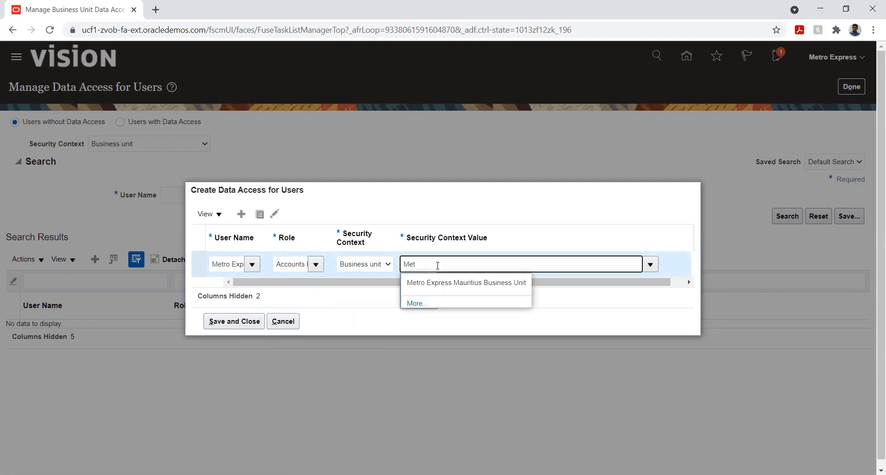
{"action": "left_click", "coordinate": [436, 283]}
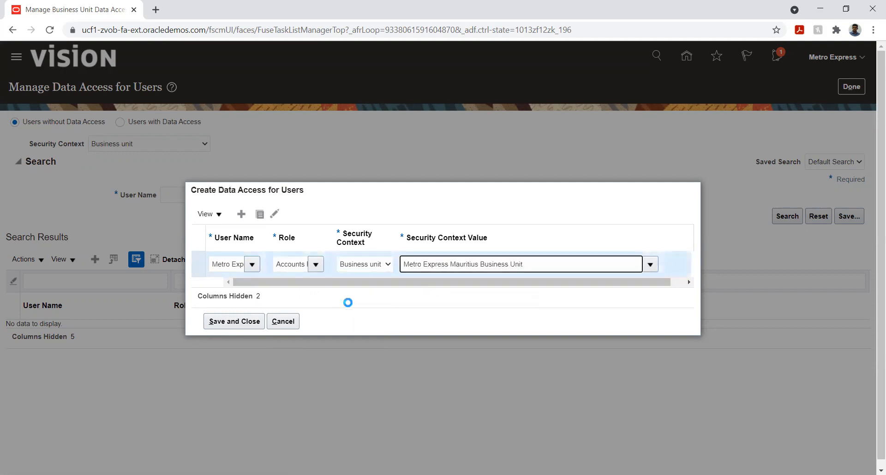
Add a second data access entry for the Metro Express user with the Accounts Receivable Specialist role
{"action": "left_click", "coordinate": [239, 215]}
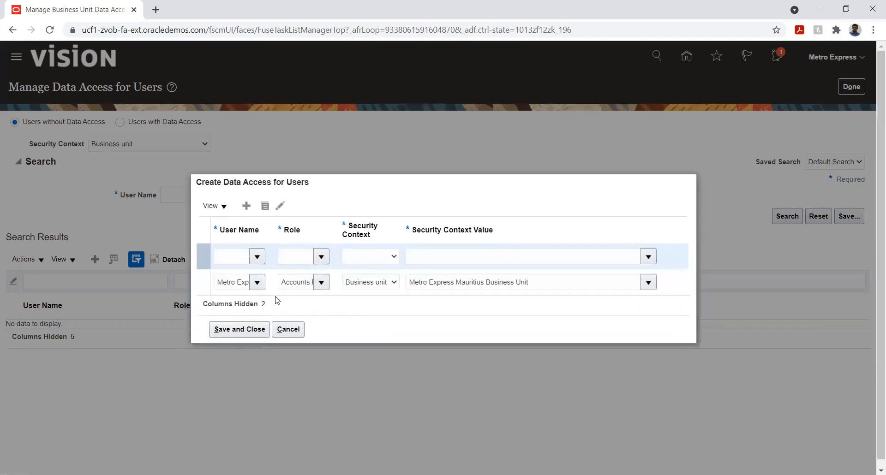
{"action": "left_click", "coordinate": [227, 256]}
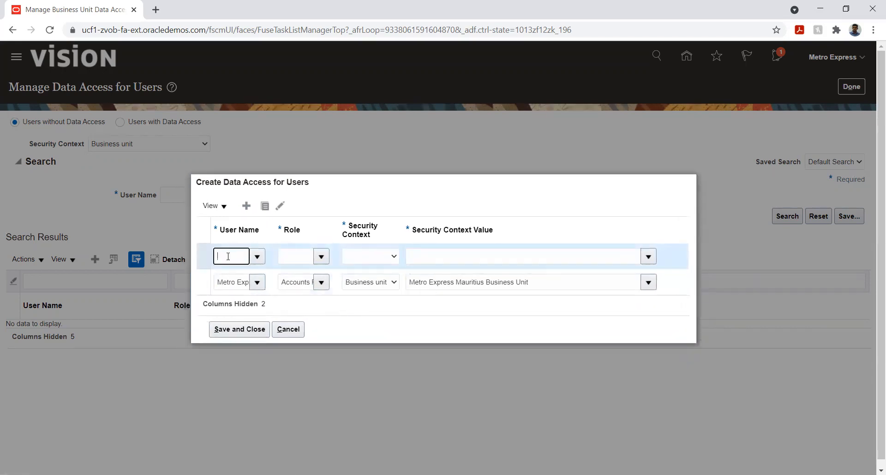
{"action": "type", "text": "Met"}
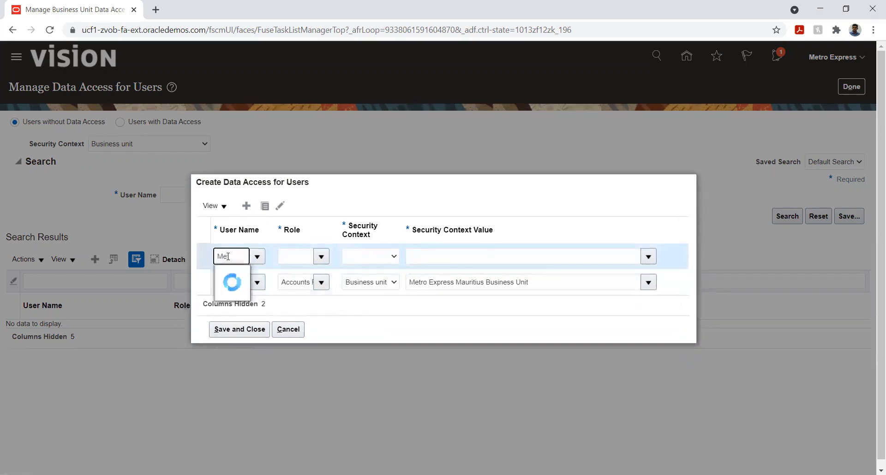
{"action": "left_click", "coordinate": [228, 273]}
{"action": "left_click", "coordinate": [294, 252]}
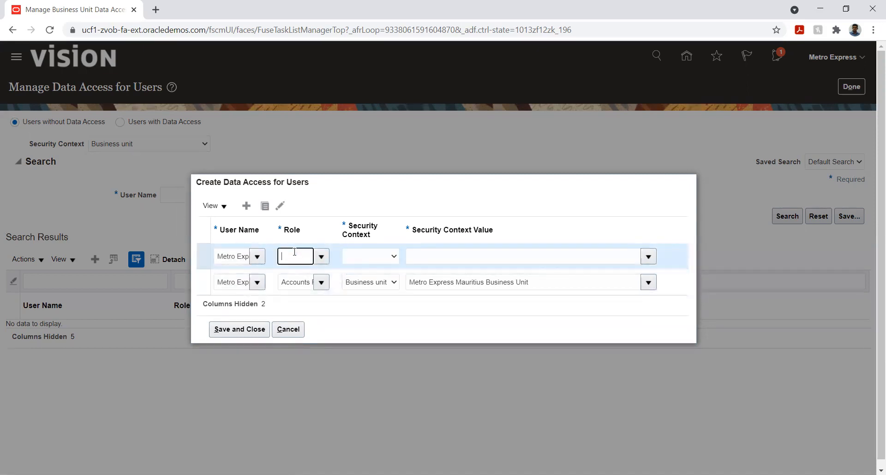
{"action": "left_click", "coordinate": [321, 257]}
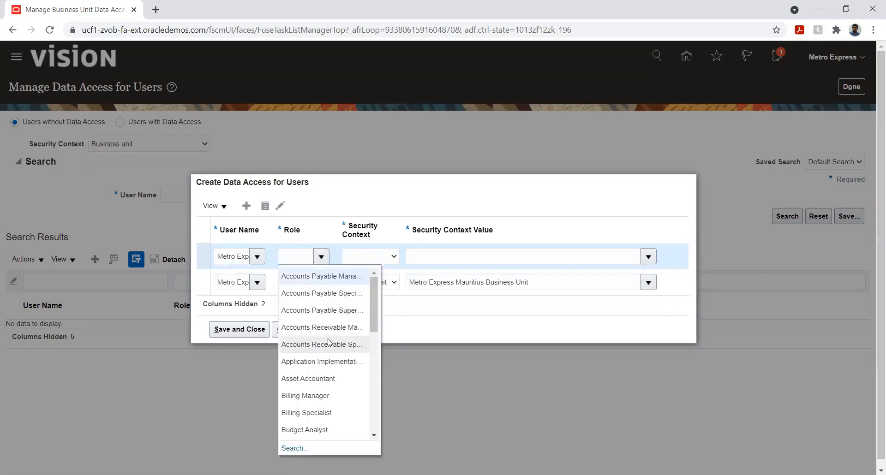
{"action": "left_click", "coordinate": [326, 344]}
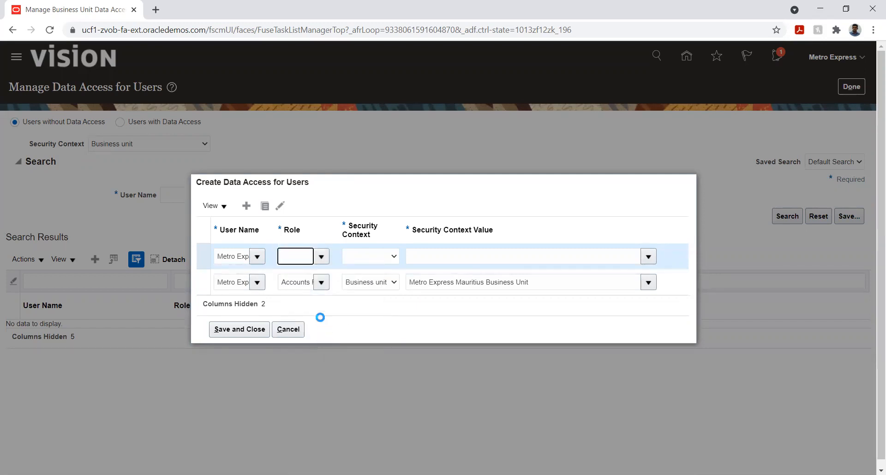
Try to assign Metro Express Mauritius Business Unit as the security context value of the Accounts Receivable Specialist entry
{"action": "left_click", "coordinate": [294, 283]}
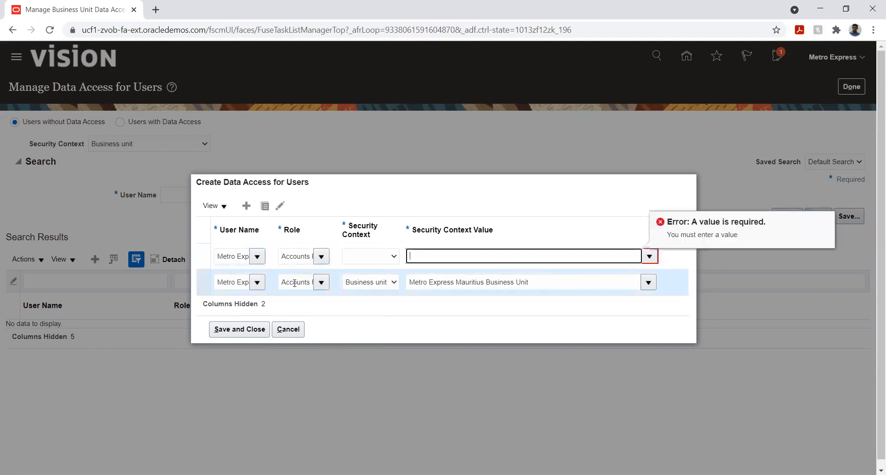
{"action": "left_click", "coordinate": [361, 256]}
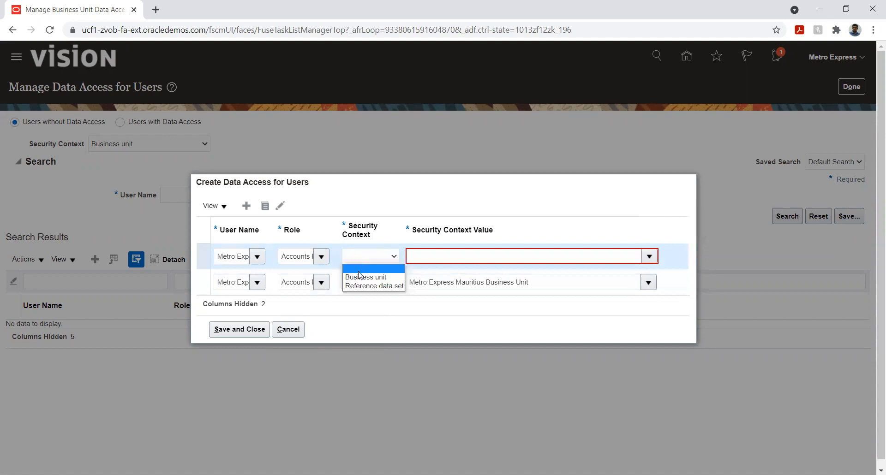
{"action": "left_click", "coordinate": [360, 275]}
{"action": "left_click", "coordinate": [375, 262]}
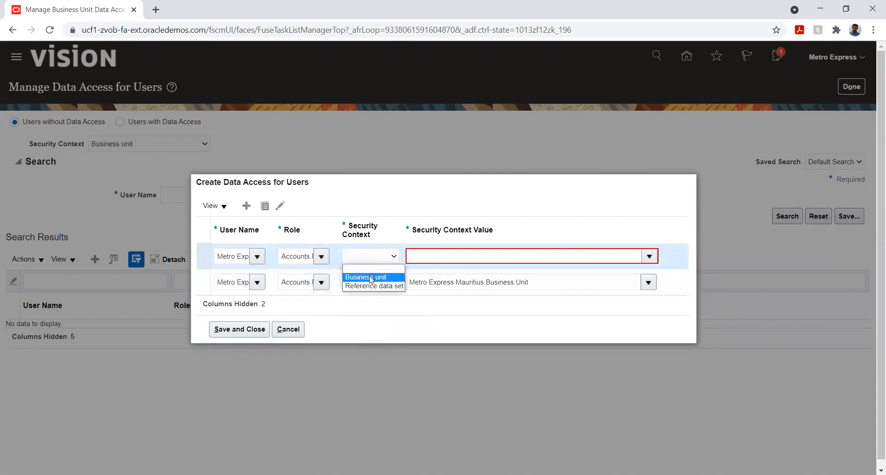
{"action": "left_click", "coordinate": [369, 277]}
{"action": "type", "text": "Met"}
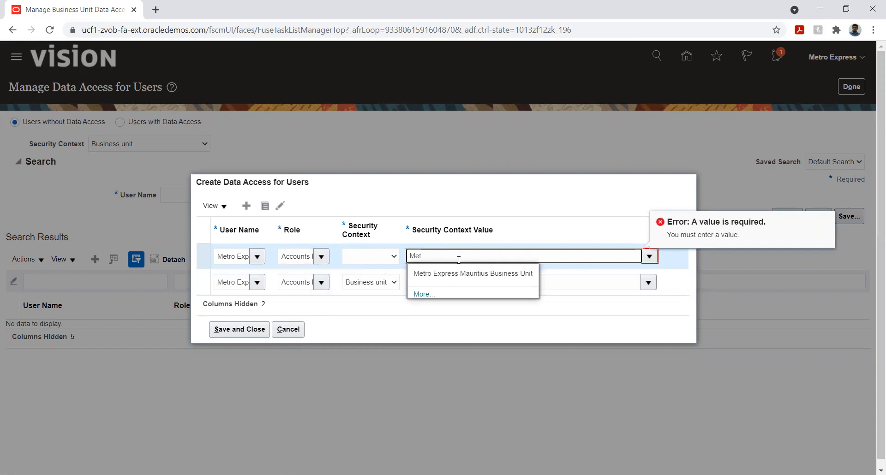
{"action": "left_click", "coordinate": [451, 275]}
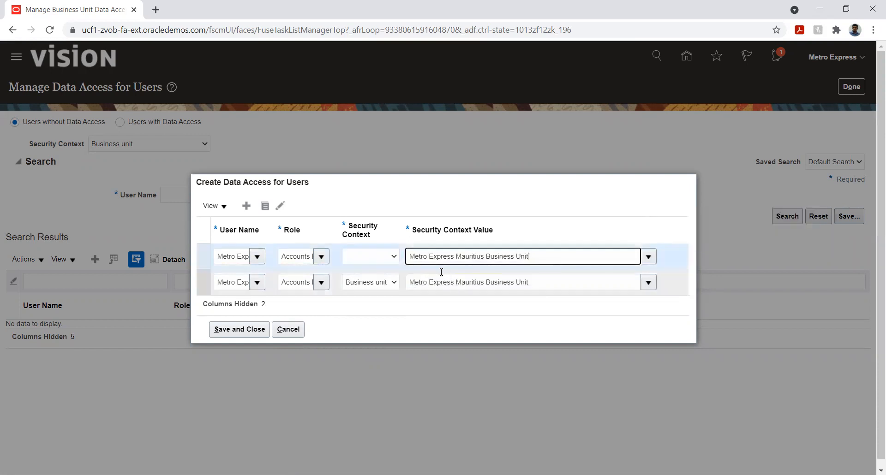
Set the Accounts Receivable Specialist entry's security context to Business unit with the value Metro Express Mauritius Business Unit
{"action": "left_click", "coordinate": [386, 262]}
{"action": "left_click", "coordinate": [375, 277]}
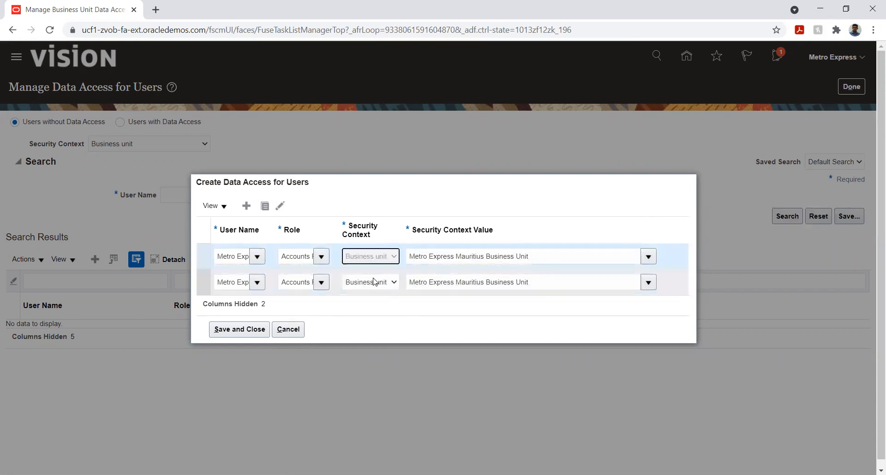
{"action": "left_click", "coordinate": [434, 255]}
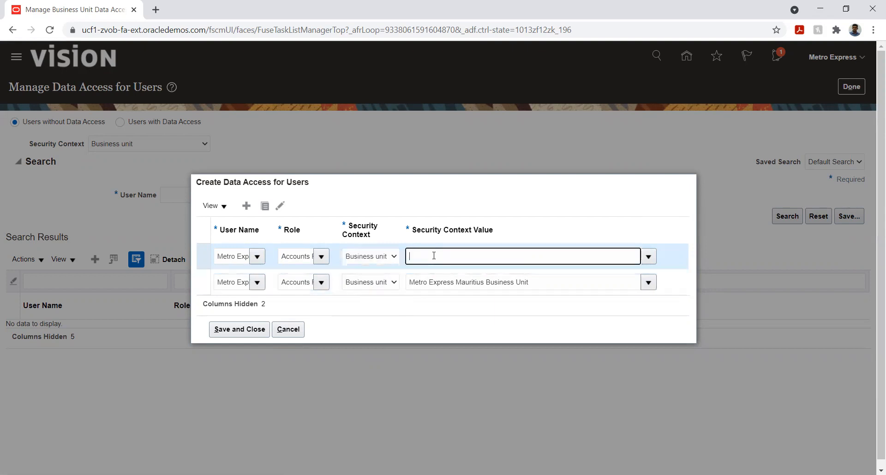
{"action": "type", "text": "Met"}
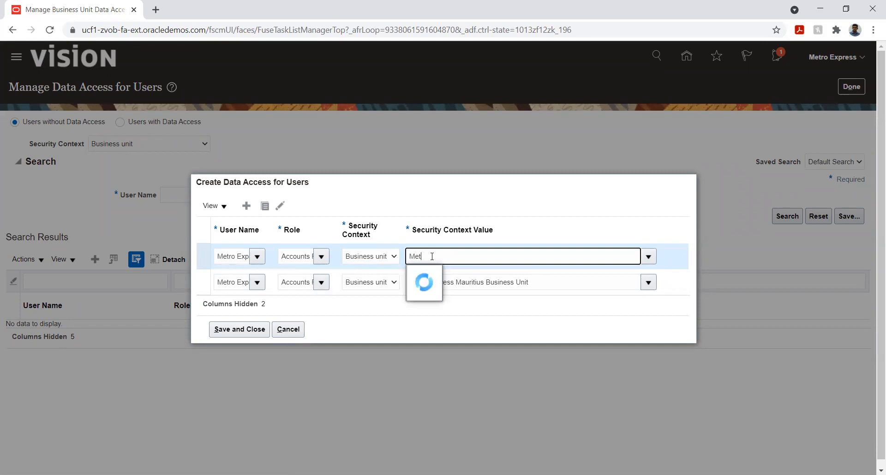
{"action": "left_click", "coordinate": [435, 275]}
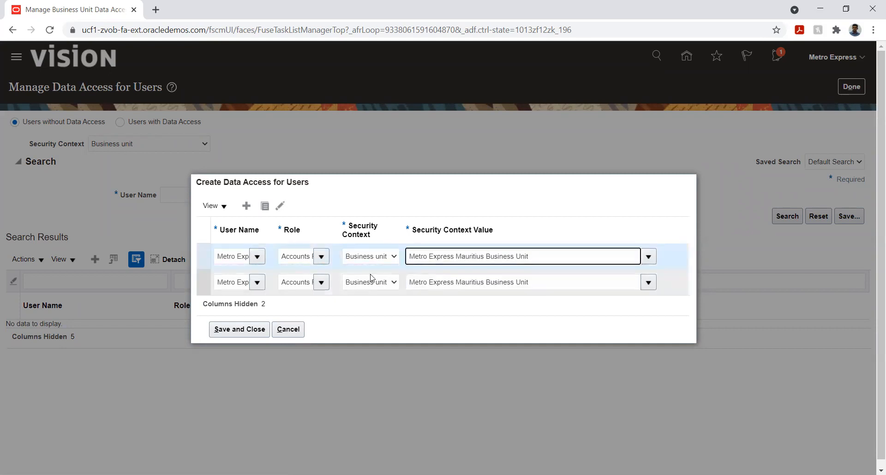
Check the full role names of both new data access entries
{"action": "left_click", "coordinate": [301, 257]}
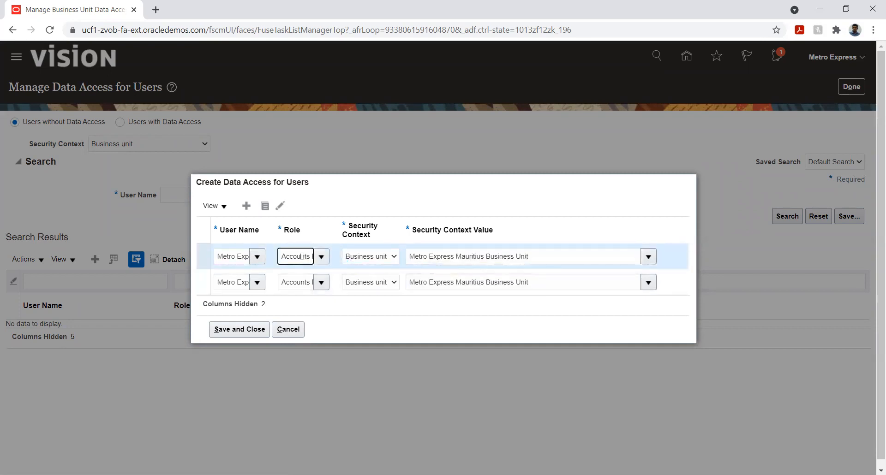
{"action": "key", "text": "Right"}
{"action": "key", "text": "Right"}
{"action": "key", "text": "Right"}
{"action": "key", "text": "Right"}
{"action": "key", "text": "Right"}
{"action": "key", "text": "Right"}
{"action": "key", "text": "Right"}
{"action": "key", "text": "Right"}
{"action": "key", "text": "Right"}
{"action": "key", "text": "Right"}
{"action": "key", "text": "Right"}
{"action": "key", "text": "Right"}
{"action": "key", "text": "Right"}
{"action": "key", "text": "Right"}
{"action": "key", "text": "Right"}
{"action": "key", "text": "Right"}
{"action": "key", "text": "Right"}
{"action": "key", "text": "Right"}
{"action": "left_click", "coordinate": [301, 282]}
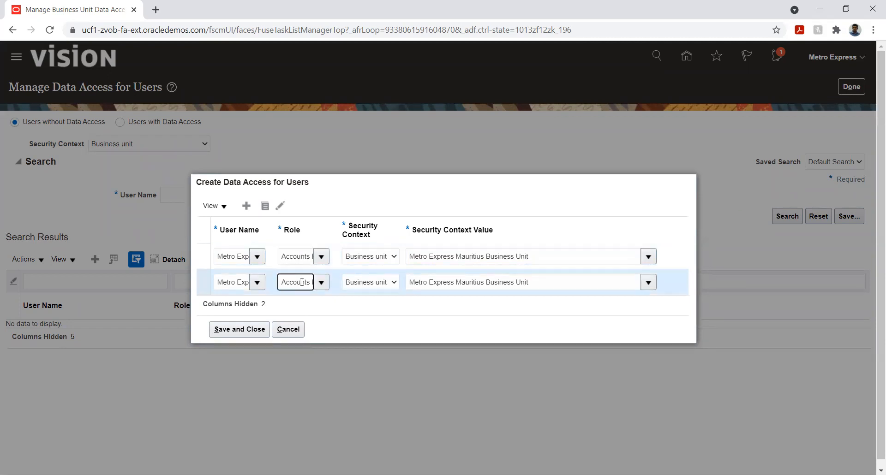
{"action": "key", "text": "Right"}
{"action": "key", "text": "Right"}
{"action": "key", "text": "Right"}
{"action": "key", "text": "Right"}
{"action": "key", "text": "Right"}
{"action": "key", "text": "Right"}
{"action": "key", "text": "Right"}
{"action": "key", "text": "Right"}
{"action": "key", "text": "Right"}
{"action": "key", "text": "Right"}
{"action": "key", "text": "Right"}
{"action": "key", "text": "Right"}
{"action": "key", "text": "Right"}
{"action": "key", "text": "Right"}
{"action": "key", "text": "Right"}
{"action": "key", "text": "Right"}
{"action": "key", "text": "Right"}
{"action": "key", "text": "Right"}
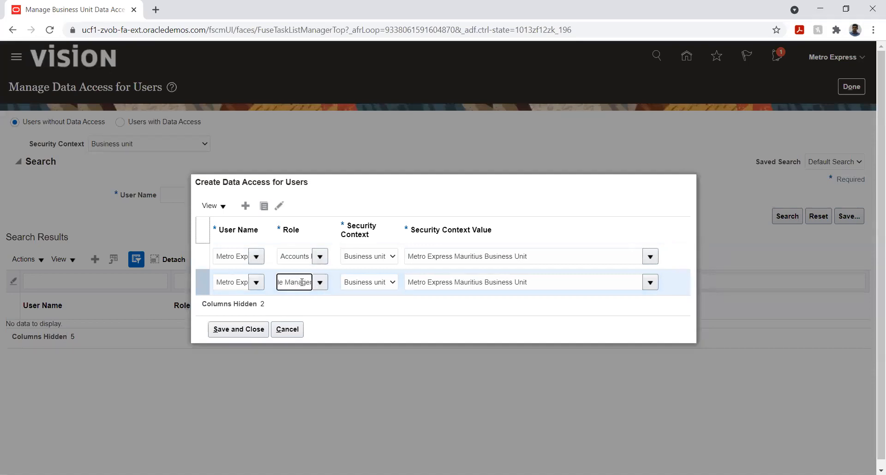
Try to save the two business unit data access entries, then cancel their creation
{"action": "left_click", "coordinate": [243, 330]}
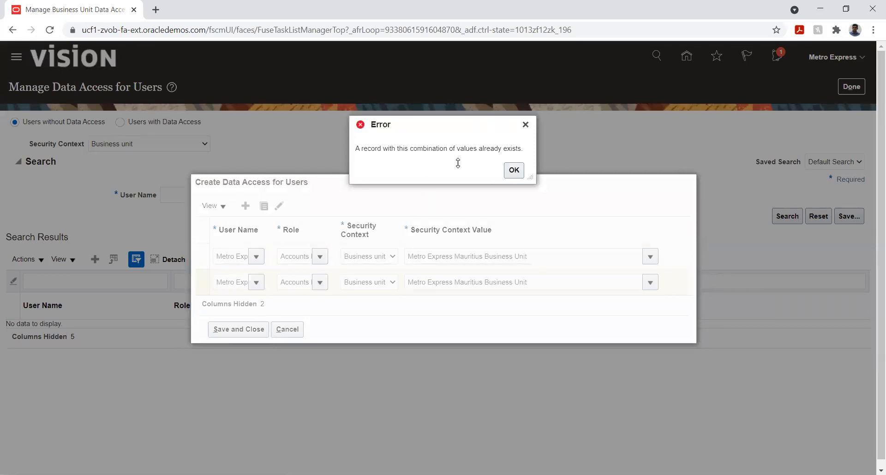
{"action": "left_click", "coordinate": [509, 170]}
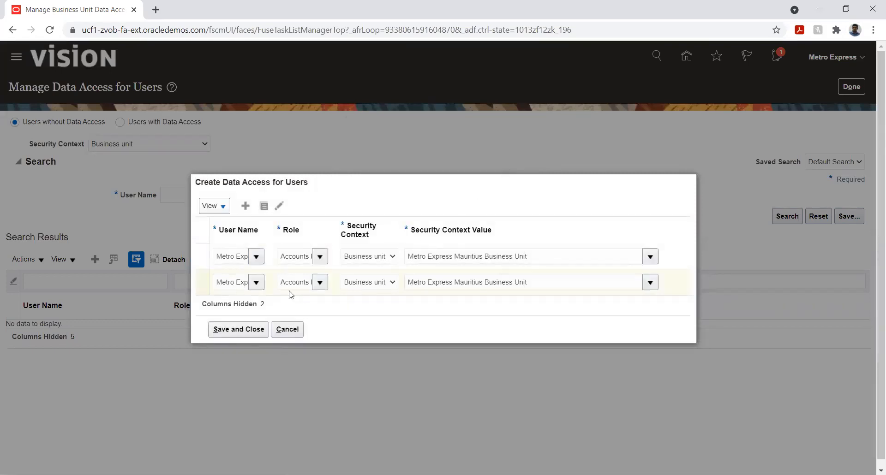
{"action": "left_click", "coordinate": [231, 330]}
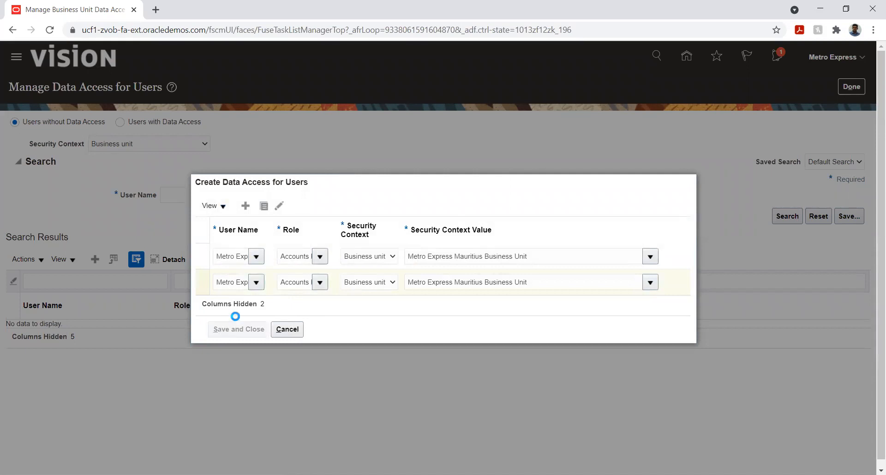
{"action": "left_click", "coordinate": [514, 170]}
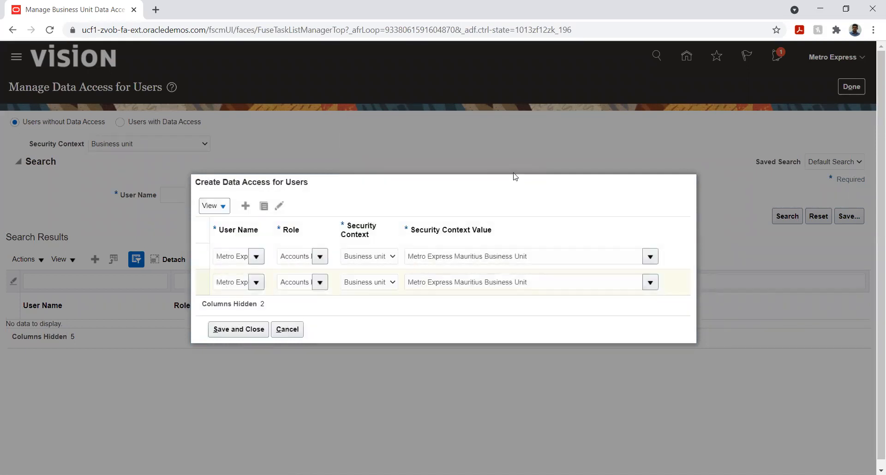
{"action": "left_click", "coordinate": [291, 331]}
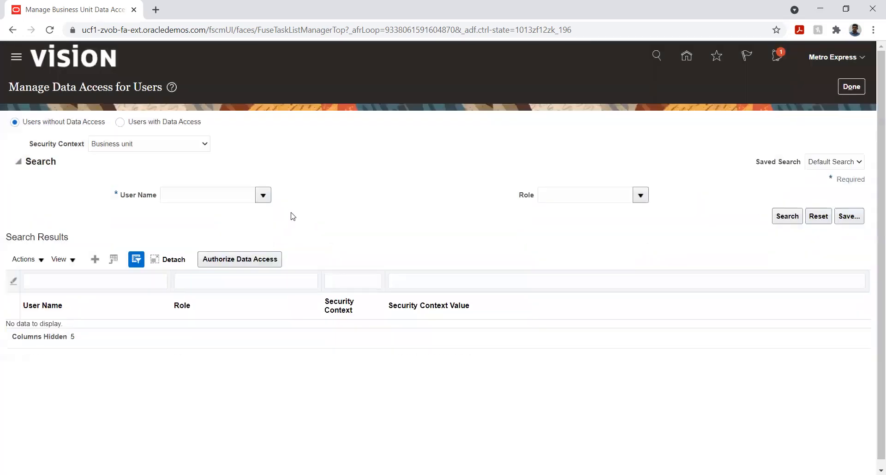
Search the users without data access for Metro Express and review the listed roles
{"action": "left_click", "coordinate": [225, 194]}
{"action": "type", "text": "Metr"}
{"action": "key", "text": "Tab"}
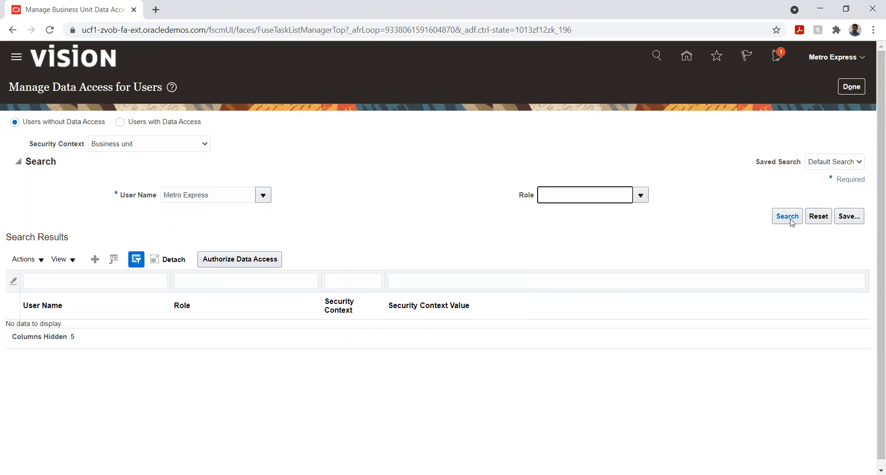
{"action": "left_click", "coordinate": [789, 222]}
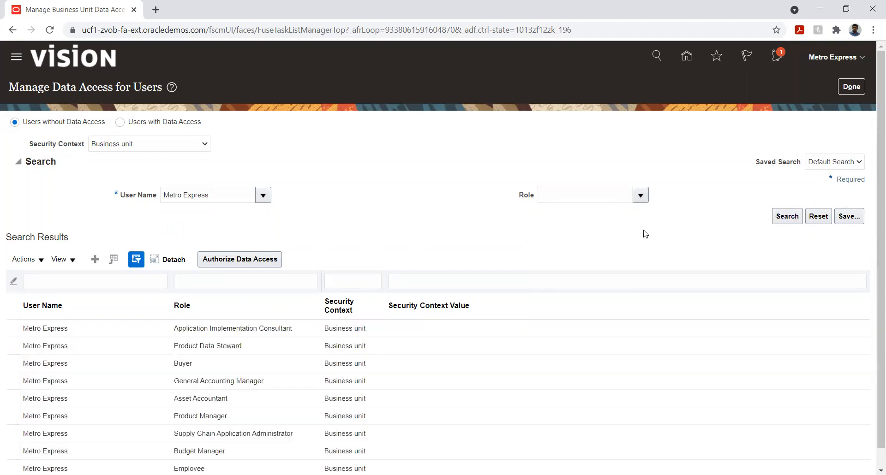
{"action": "scroll", "coordinate": [390, 196], "scroll_direction": "down", "scroll_amount": 1}
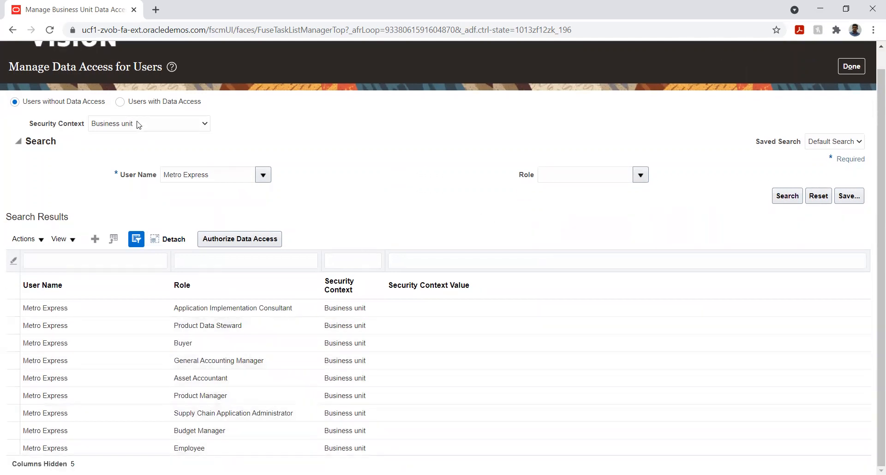
Search the users with data access for Metro Express and examine the Accounts Receivable Manager and Accounts Receivable Specialist assignments
{"action": "left_click", "coordinate": [120, 102]}
{"action": "left_click", "coordinate": [215, 190]}
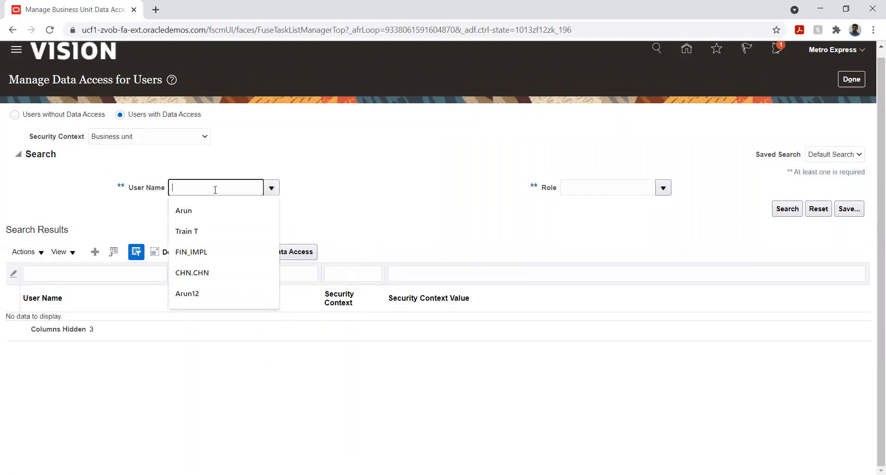
{"action": "type", "text": "Metr"}
{"action": "key", "text": "Tab"}
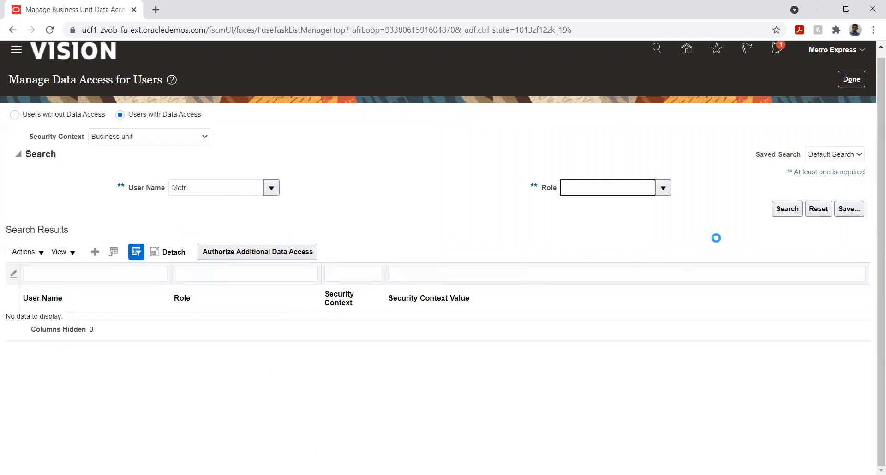
{"action": "left_click", "coordinate": [792, 211]}
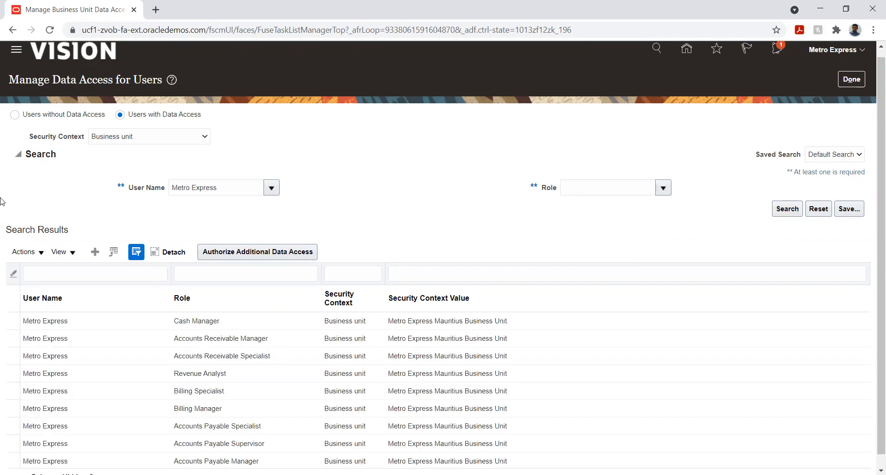
{"action": "scroll", "coordinate": [1, 201], "scroll_direction": "down", "scroll_amount": 1}
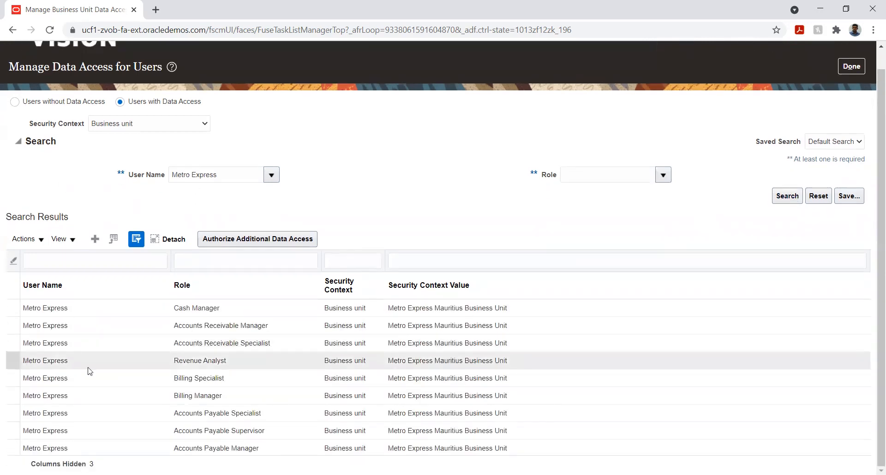
{"action": "left_click", "coordinate": [192, 327]}
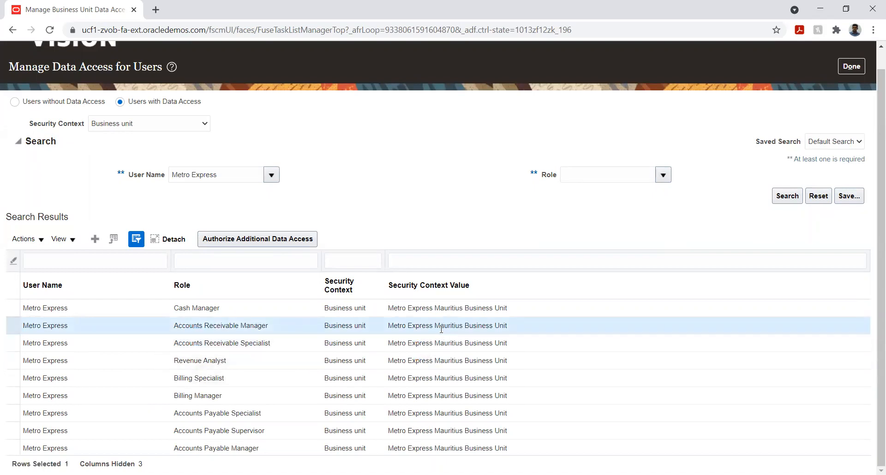
{"action": "left_click", "coordinate": [268, 344]}
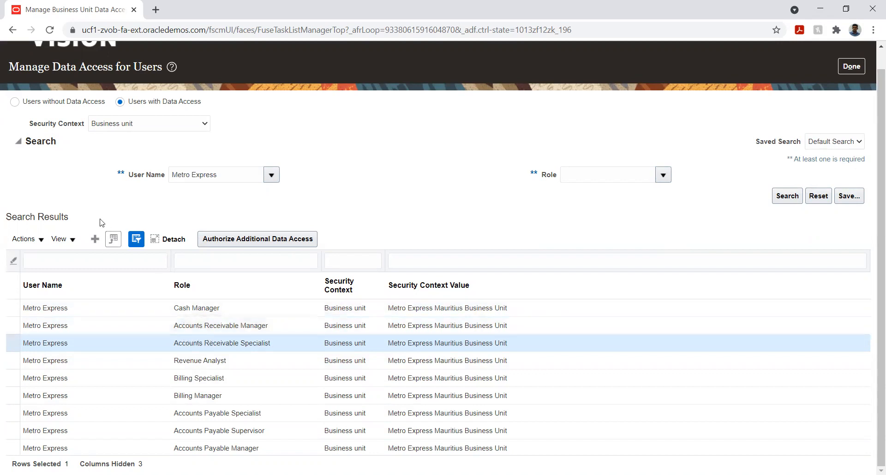
Create a new data access entry for Metro Express with the Accounts Receivable Manager role
{"action": "left_click", "coordinate": [95, 241]}
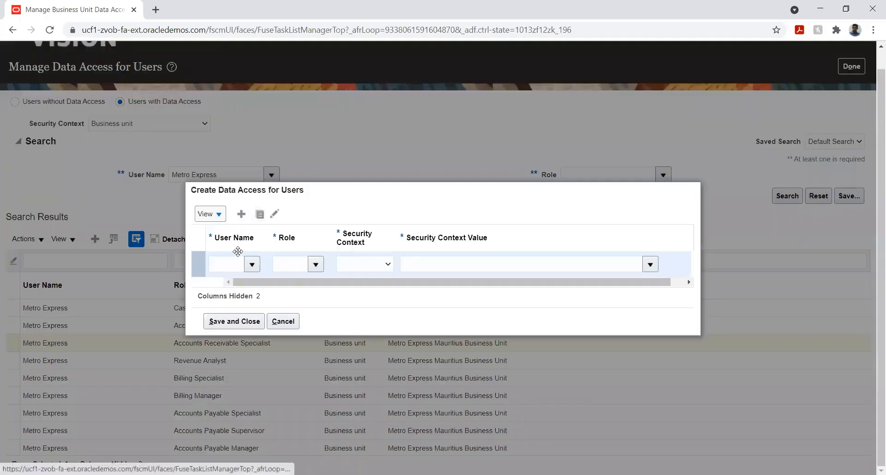
{"action": "left_click", "coordinate": [237, 261]}
{"action": "type", "text": "Met"}
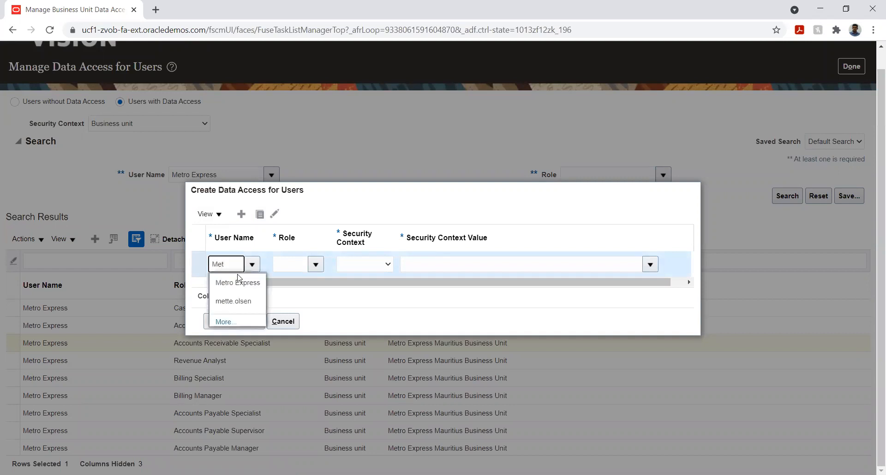
{"action": "left_click", "coordinate": [238, 279]}
{"action": "left_click", "coordinate": [316, 264]}
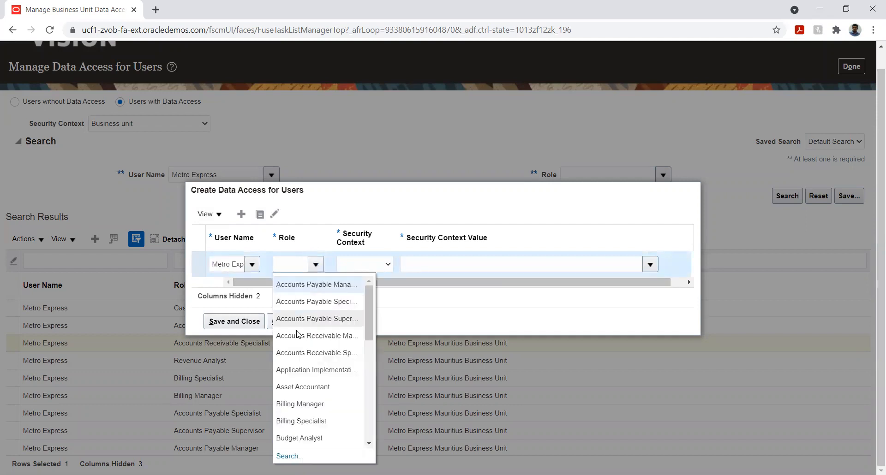
{"action": "left_click", "coordinate": [312, 336]}
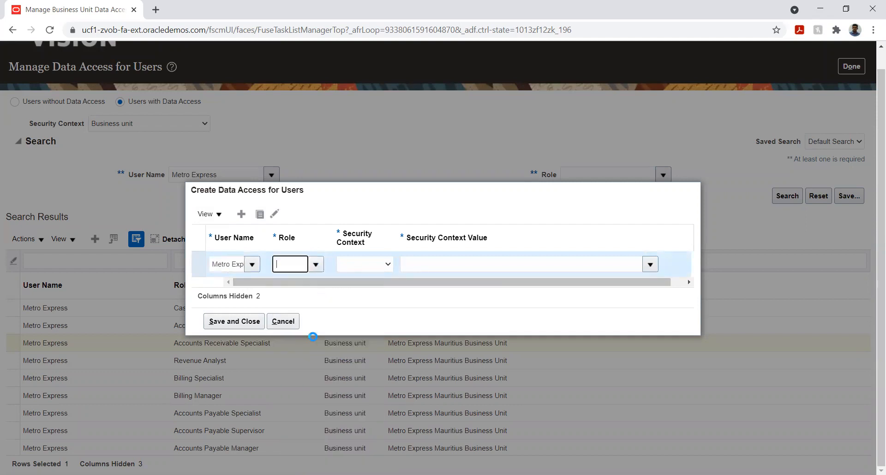
Set the Accounts Receivable Manager entry's security context to Reference data set with the value METRO_MUR_BU_SET
{"action": "left_click", "coordinate": [363, 266]}
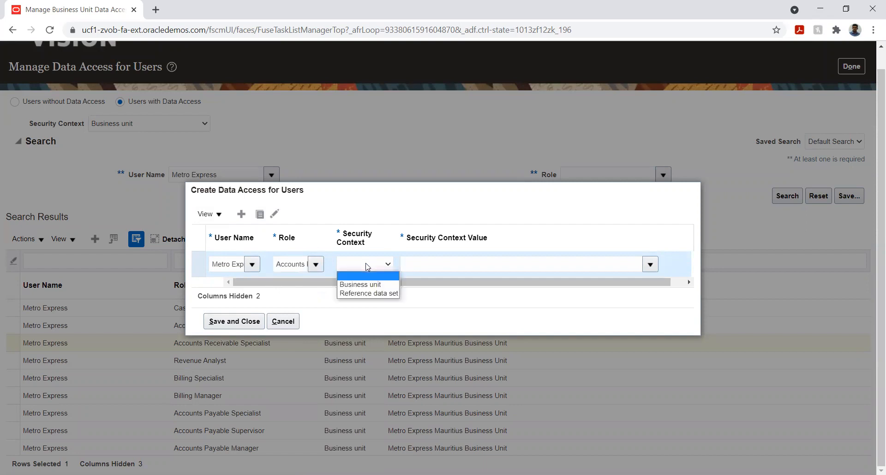
{"action": "left_click", "coordinate": [372, 292]}
{"action": "left_click", "coordinate": [469, 265]}
{"action": "type", "text": "M"}
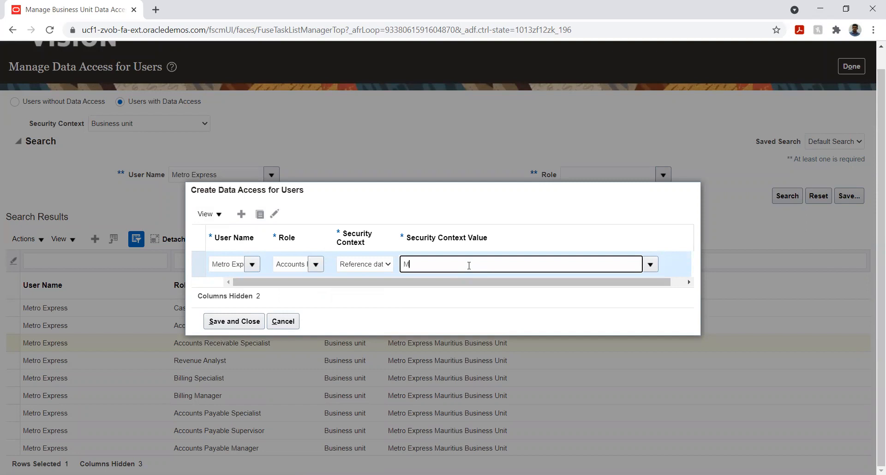
{"action": "type", "text": "et"}
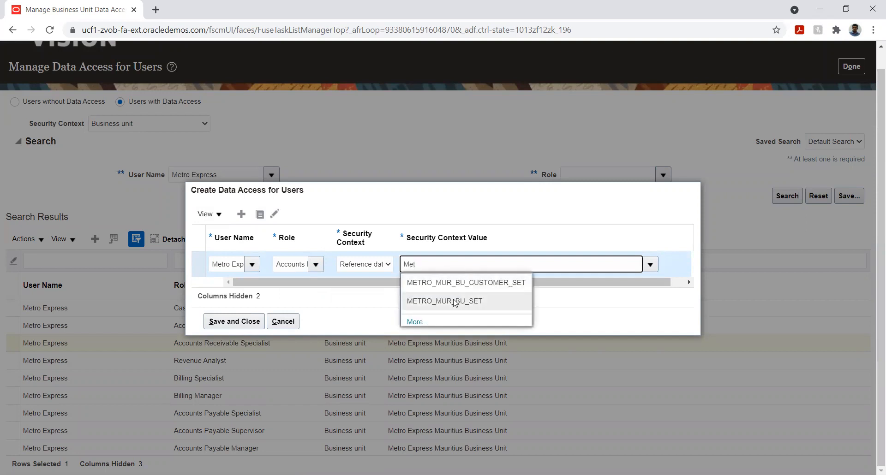
{"action": "left_click", "coordinate": [454, 303]}
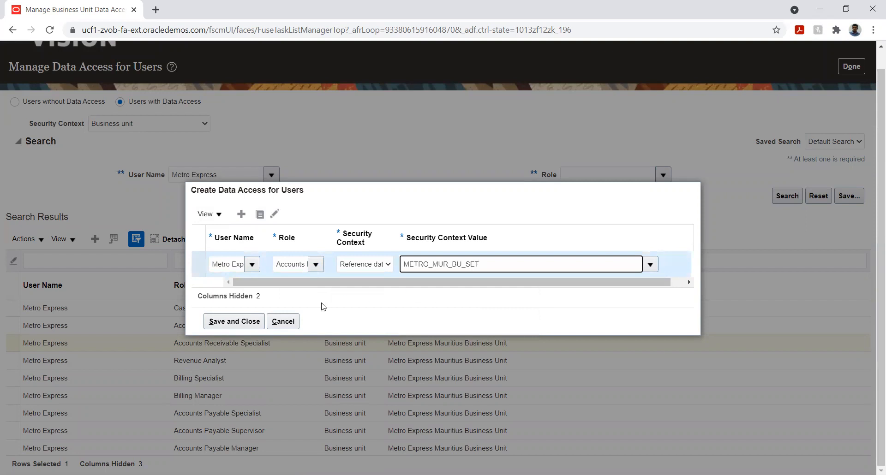
Add another data access entry for Metro Express with the Accounts Receivable Specialist role
{"action": "left_click", "coordinate": [241, 213]}
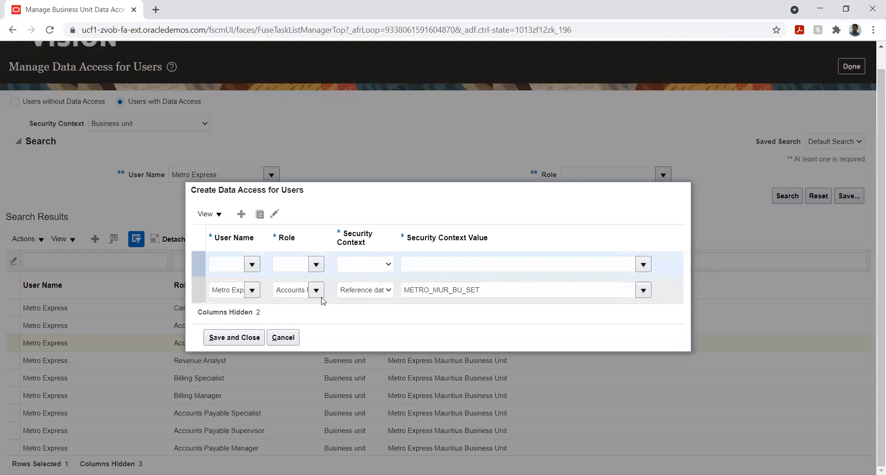
{"action": "left_click", "coordinate": [232, 257]}
{"action": "type", "text": "Metro Exp"}
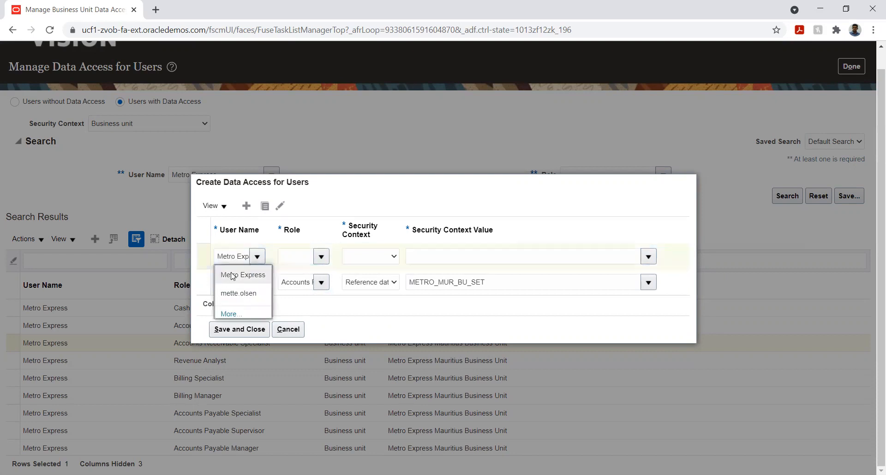
{"action": "left_click", "coordinate": [242, 275]}
{"action": "left_click", "coordinate": [299, 256]}
{"action": "left_click", "coordinate": [321, 257]}
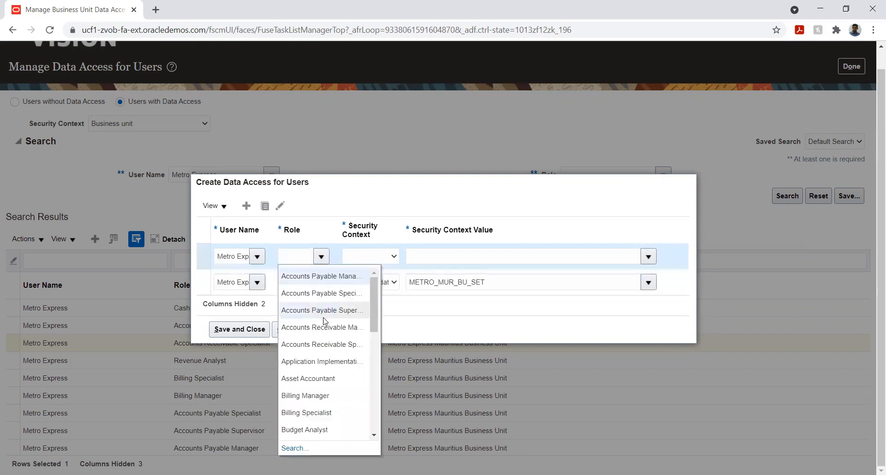
{"action": "left_click", "coordinate": [331, 342]}
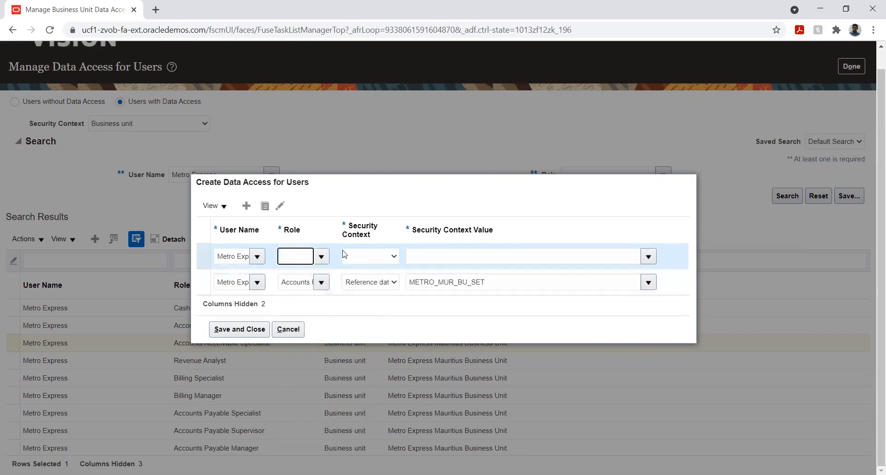
Set the Accounts Receivable Specialist entry's security context to Reference data set with the value METRO_MUR_BU_SET
{"action": "left_click", "coordinate": [365, 260]}
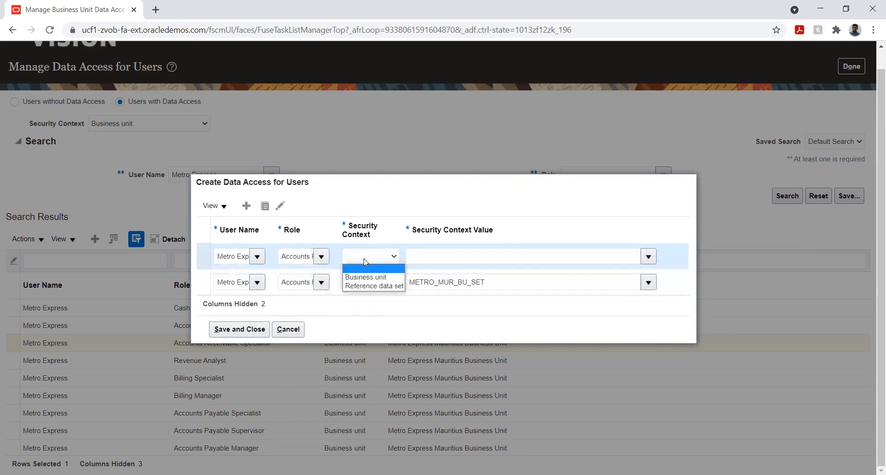
{"action": "left_click", "coordinate": [371, 286]}
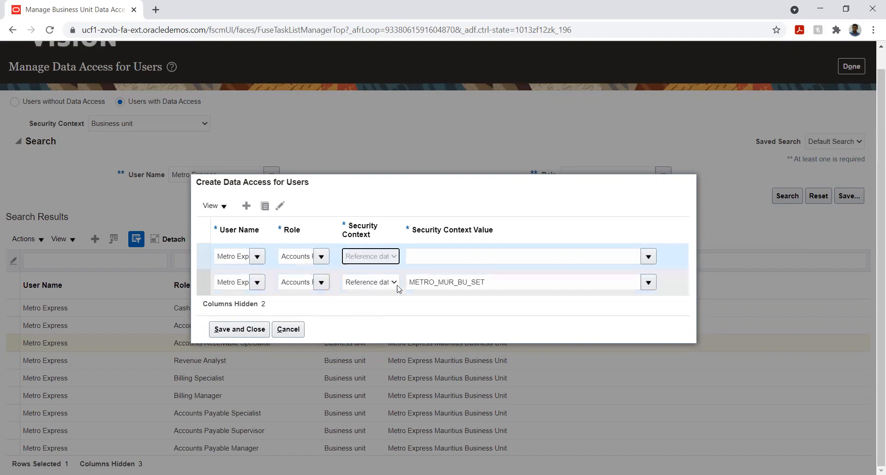
{"action": "left_click", "coordinate": [472, 251]}
{"action": "type", "text": "Met"}
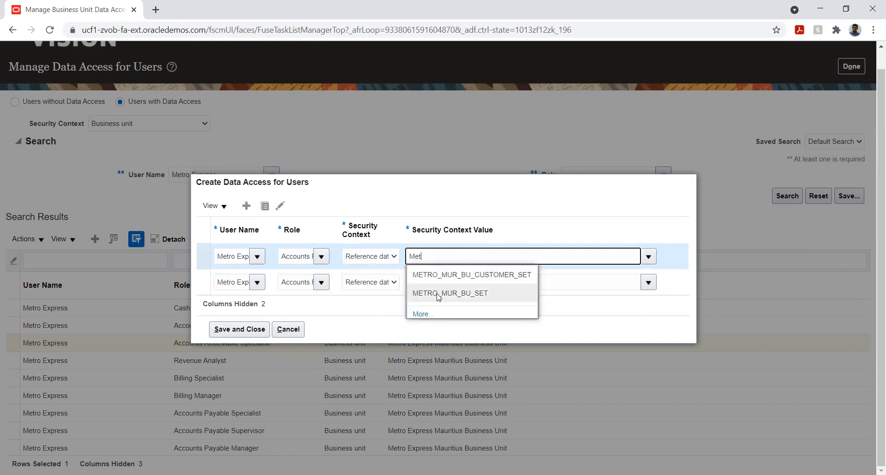
{"action": "left_click", "coordinate": [438, 294]}
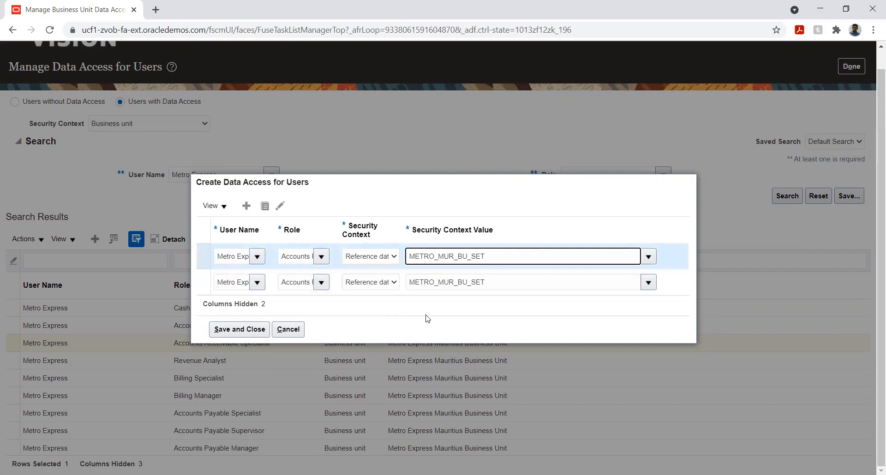
Try to save the two new data access entries, and discard them by leaving the creation dialog
{"action": "left_click", "coordinate": [243, 331]}
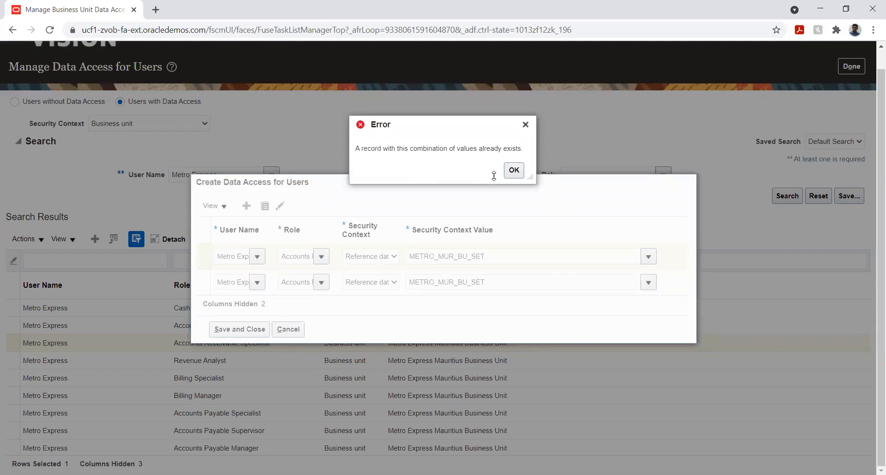
{"action": "left_click", "coordinate": [514, 170]}
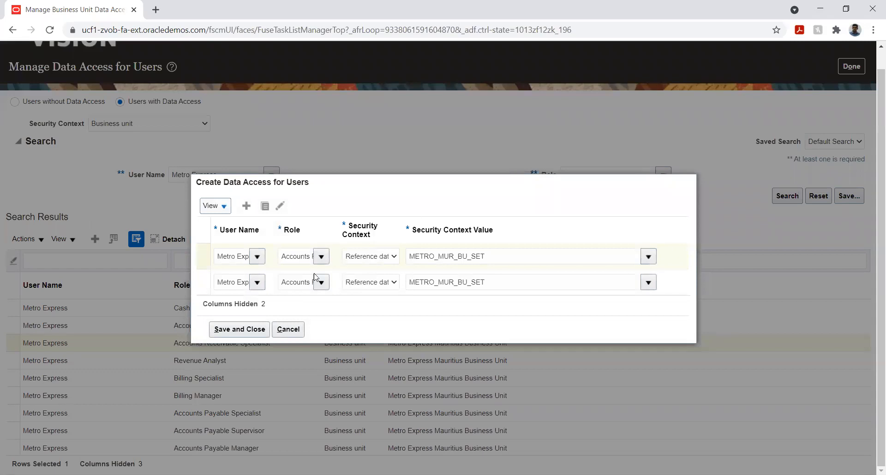
{"action": "left_click", "coordinate": [288, 329]}
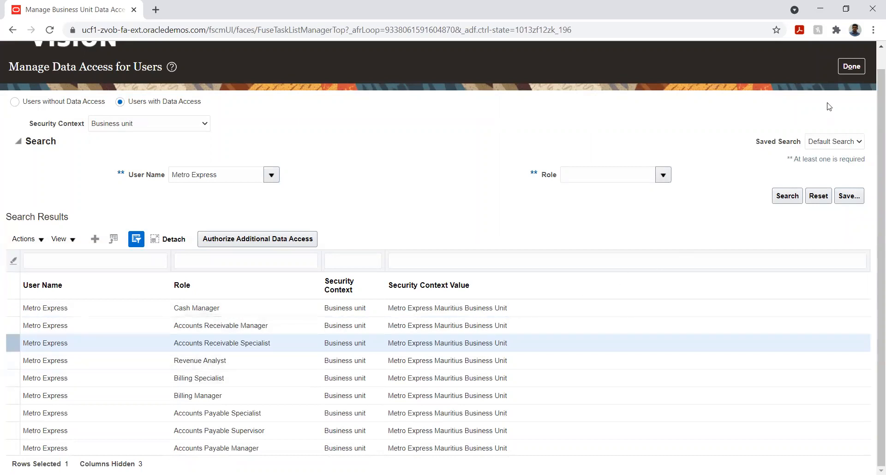
Finish managing user data access and go to the Manage Transaction Types task under Define Customer Billing Configuration
{"action": "left_click", "coordinate": [852, 66]}
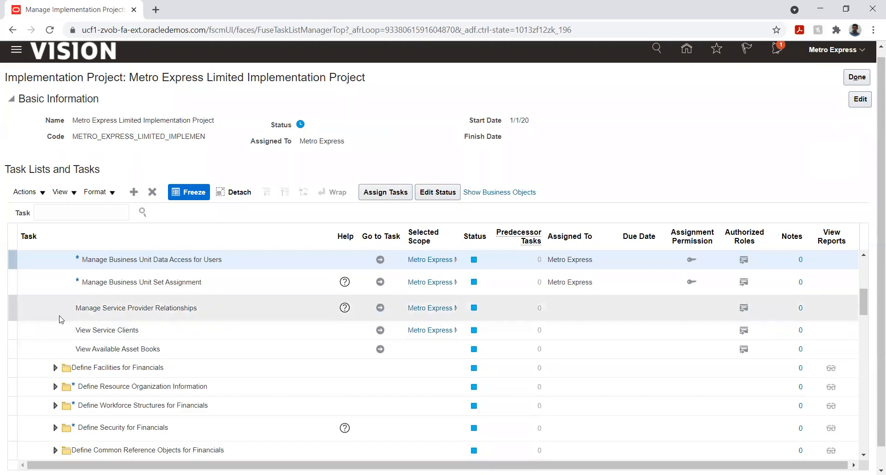
{"action": "scroll", "coordinate": [53, 325], "scroll_direction": "down", "scroll_amount": 6}
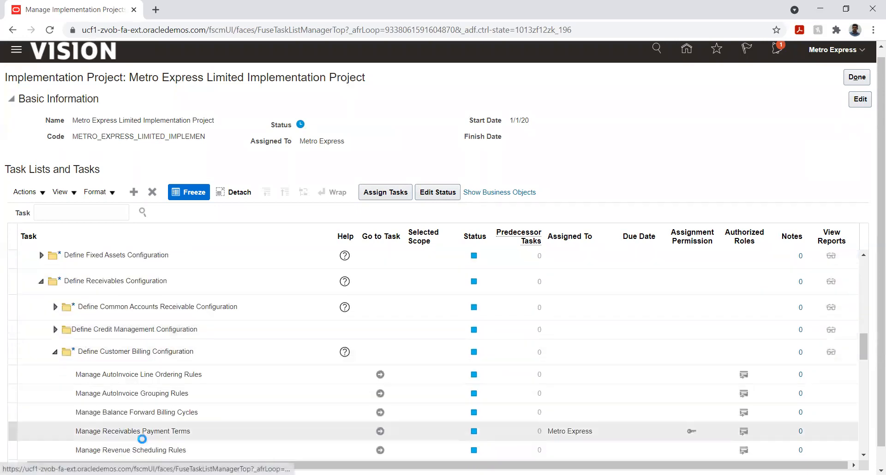
{"action": "scroll", "coordinate": [152, 361], "scroll_direction": "down", "scroll_amount": 3}
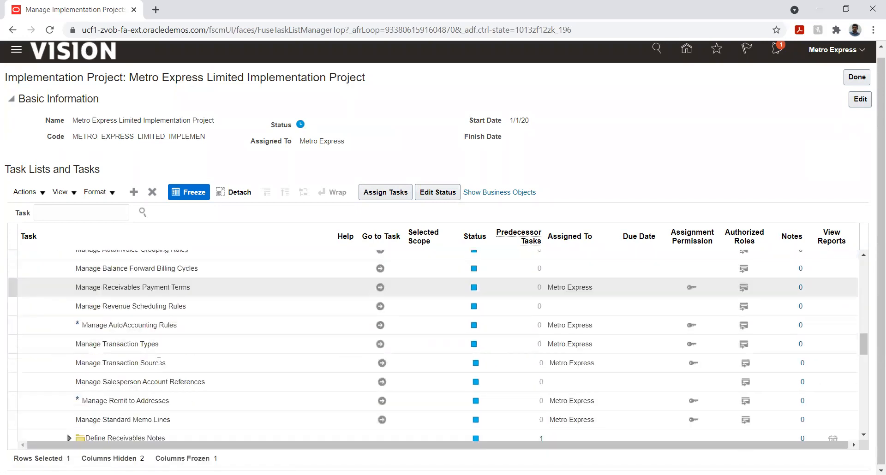
{"action": "scroll", "coordinate": [159, 360], "scroll_direction": "down", "scroll_amount": 2}
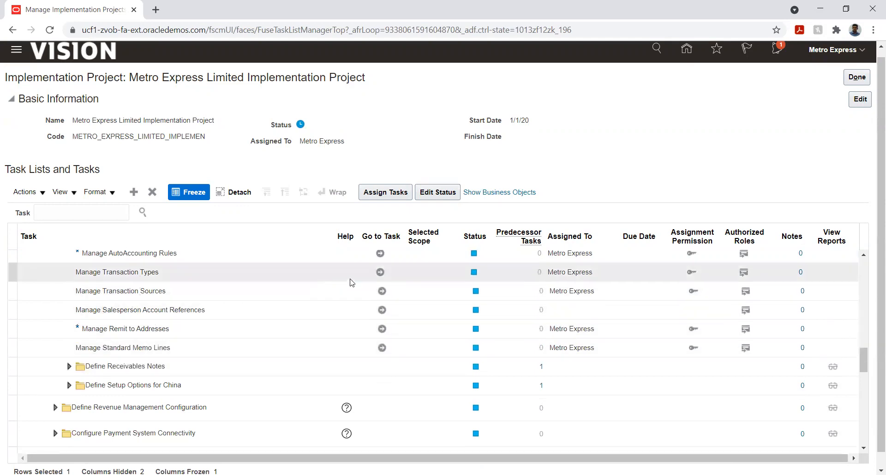
{"action": "left_click", "coordinate": [379, 272]}
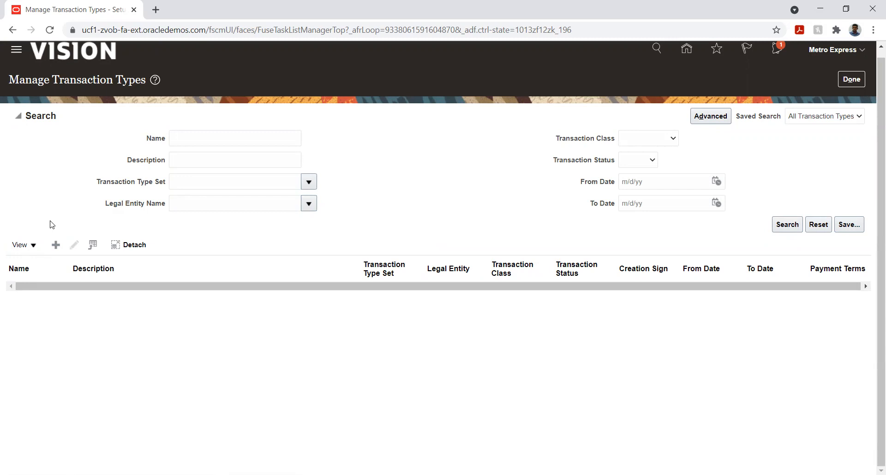
Start a new transaction type and assign it the transaction type set METRO_MUR_BU_SET
{"action": "left_click", "coordinate": [56, 245]}
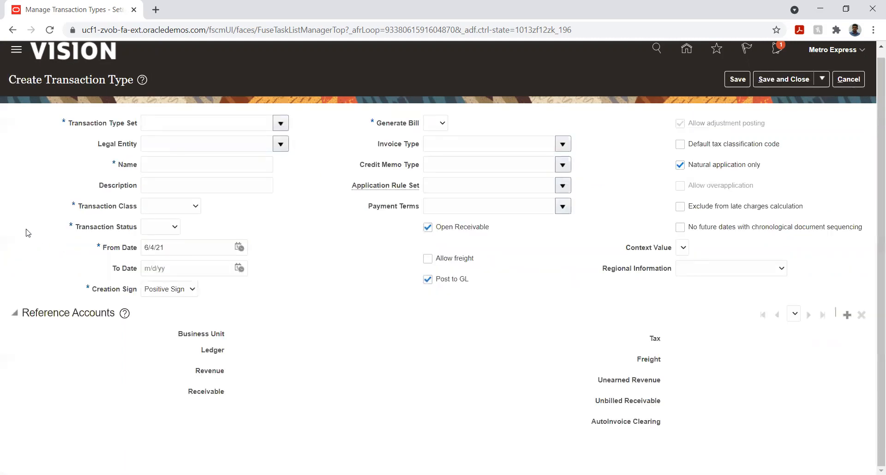
{"action": "left_click", "coordinate": [280, 123]}
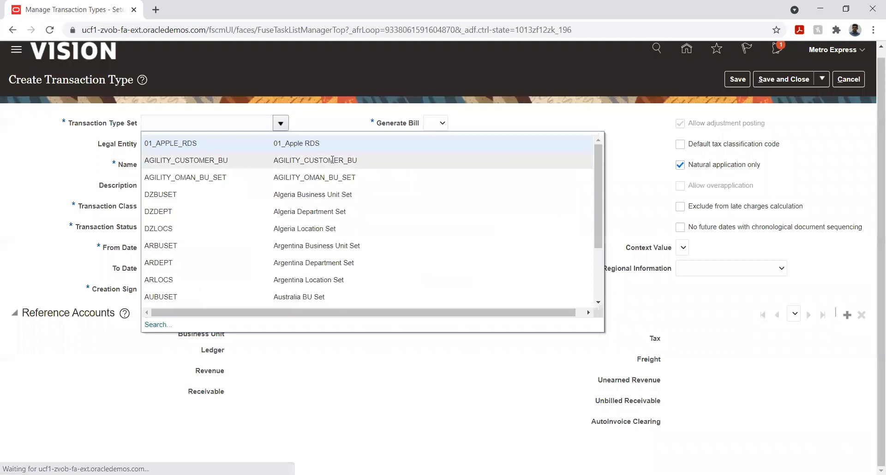
{"action": "left_click", "coordinate": [213, 122]}
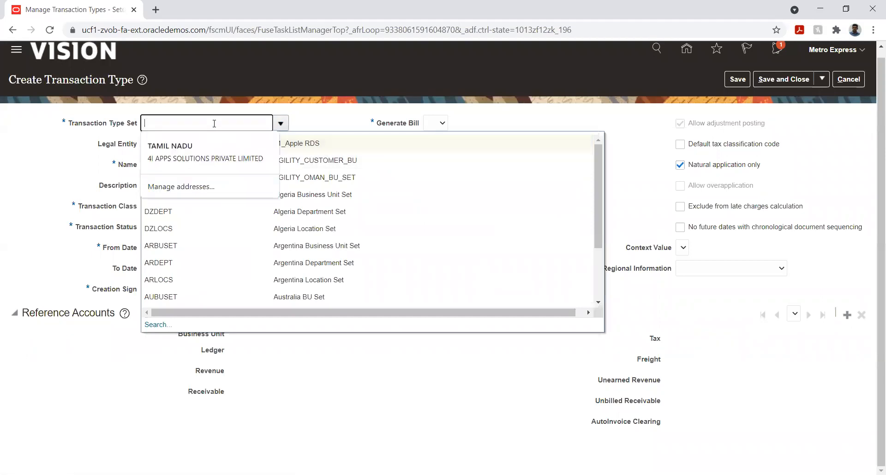
{"action": "type", "text": "Met"}
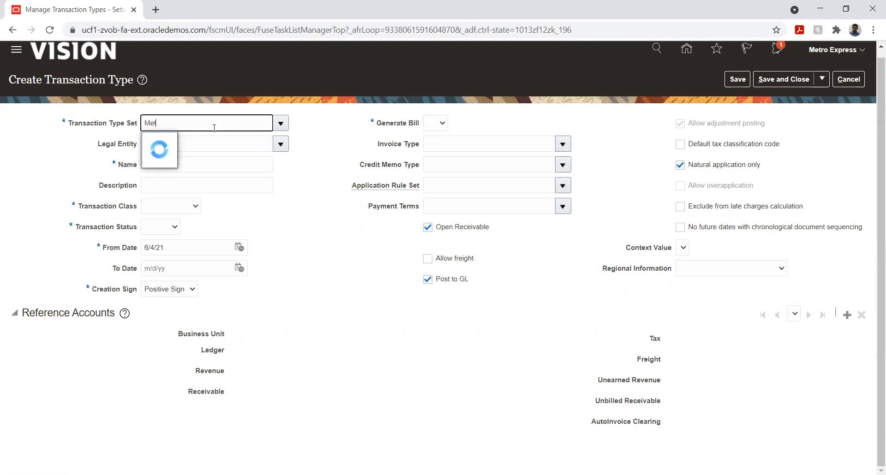
{"action": "left_click", "coordinate": [216, 162]}
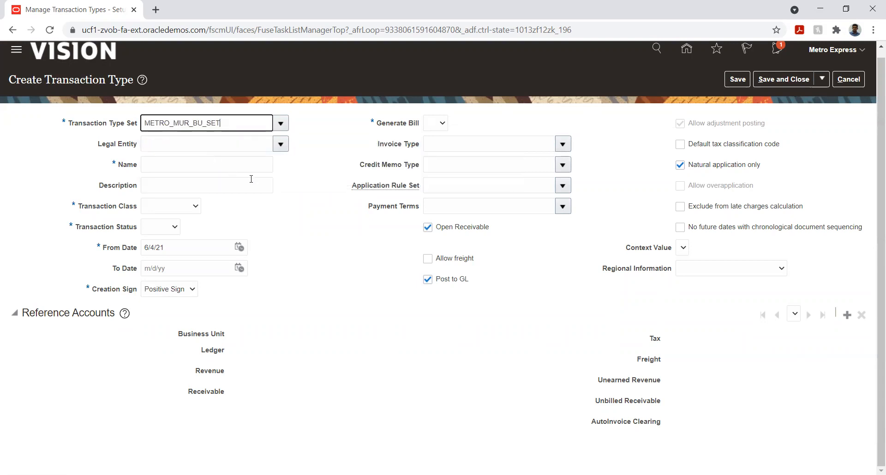
Set the new transaction type's legal entity to Metro Express Mauritius Legal Entity
{"action": "left_click", "coordinate": [281, 144]}
{"action": "left_click", "coordinate": [252, 141]}
{"action": "type", "text": "Met"}
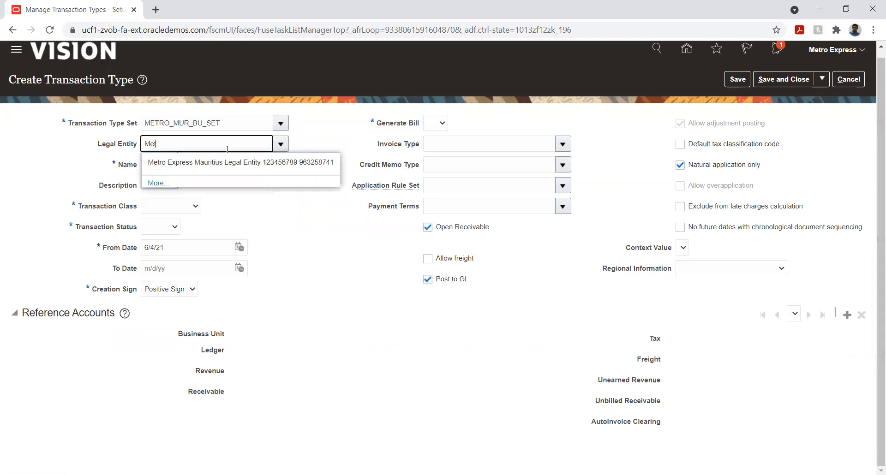
{"action": "left_click", "coordinate": [211, 162]}
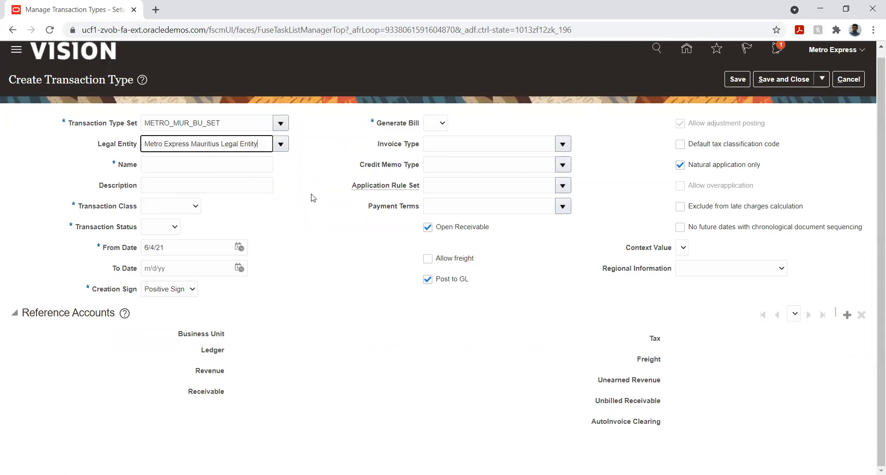
Name the transaction type Metro_Invoice and set its transaction class to Invoice
{"action": "left_click", "coordinate": [238, 171]}
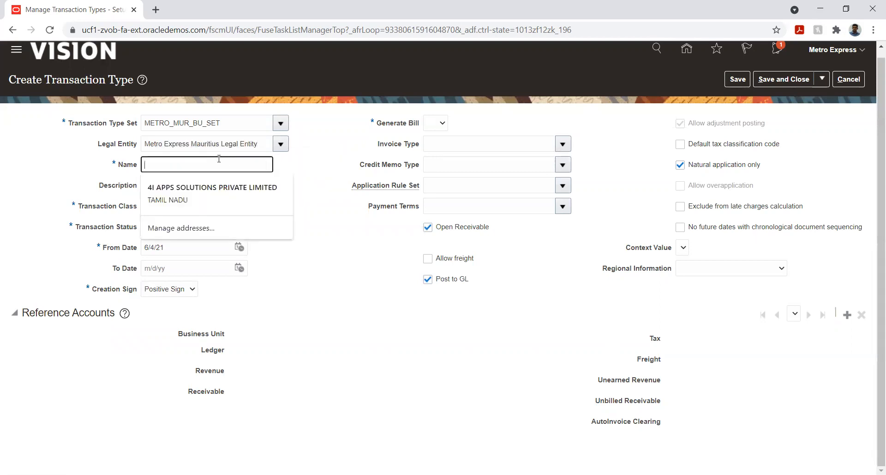
{"action": "type", "text": "Metro_Invoice"}
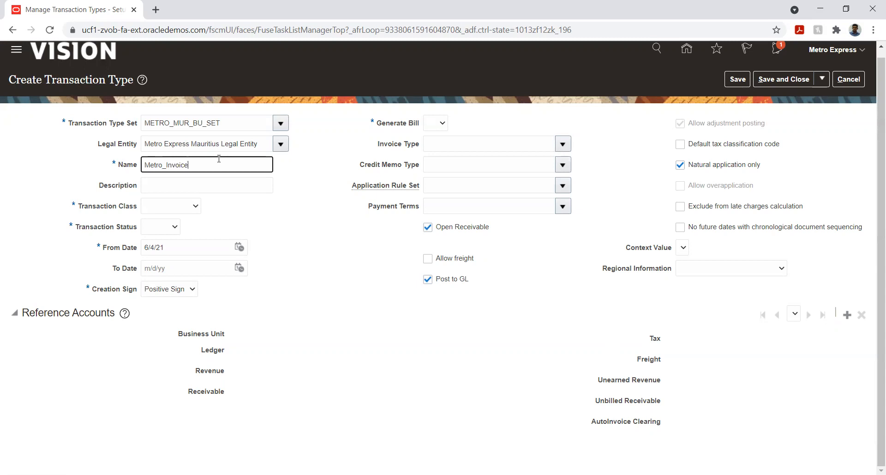
{"action": "key", "text": "Tab"}
{"action": "left_click", "coordinate": [189, 206]}
{"action": "key", "text": "i"}
{"action": "left_click", "coordinate": [187, 207]}
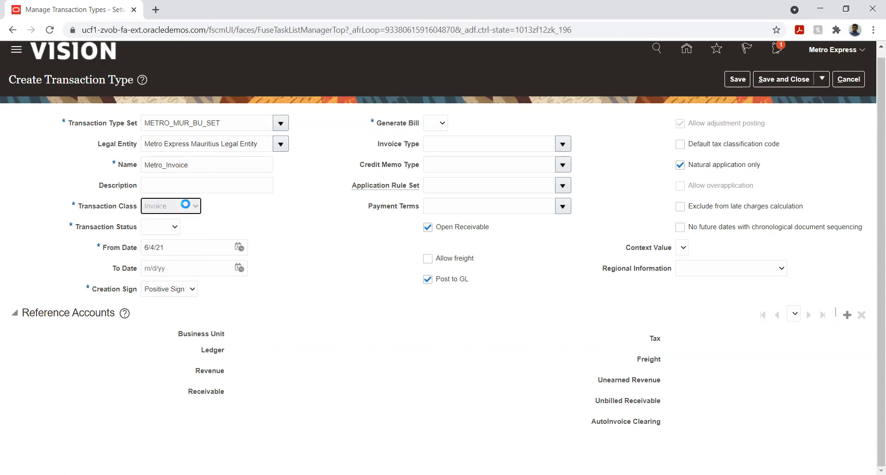
Set the Metro_Invoice transaction status to Open and its start date to 1/1/21
{"action": "left_click", "coordinate": [159, 228]}
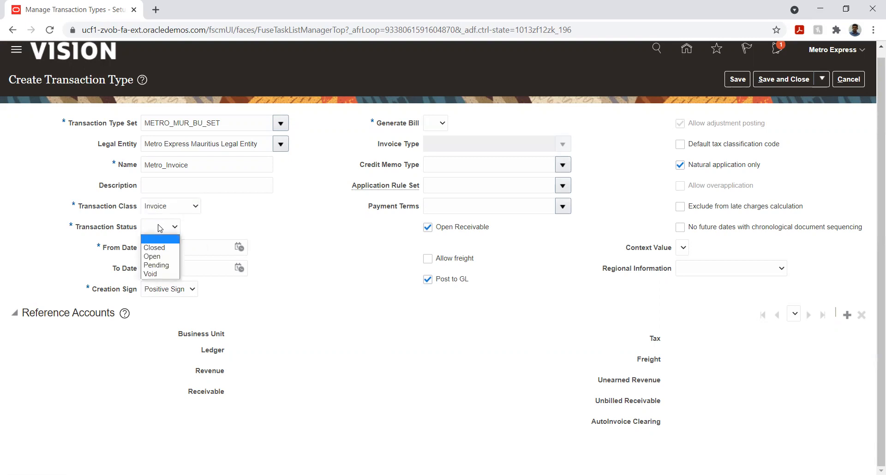
{"action": "left_click", "coordinate": [153, 256]}
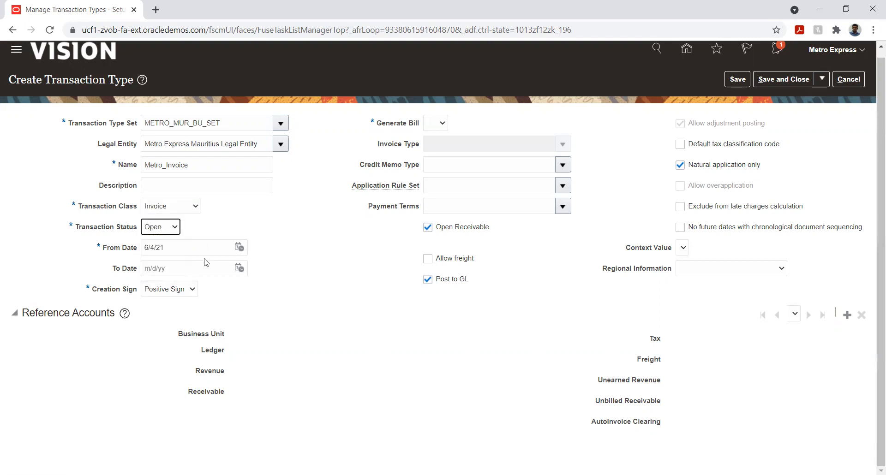
{"action": "left_click", "coordinate": [238, 248]}
{"action": "left_click", "coordinate": [277, 269]}
{"action": "left_click", "coordinate": [281, 279]}
{"action": "left_click", "coordinate": [353, 302]}
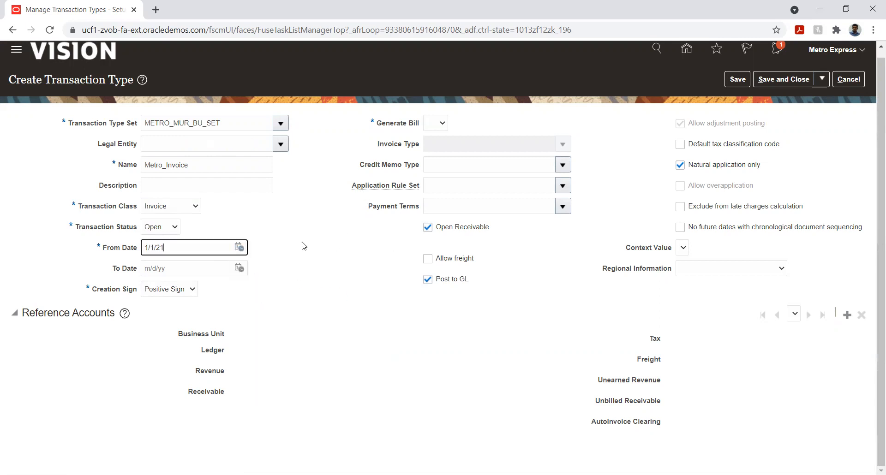
Set Generate Bill to Yes for Metro_Invoice and save the transaction type
{"action": "left_click", "coordinate": [439, 123]}
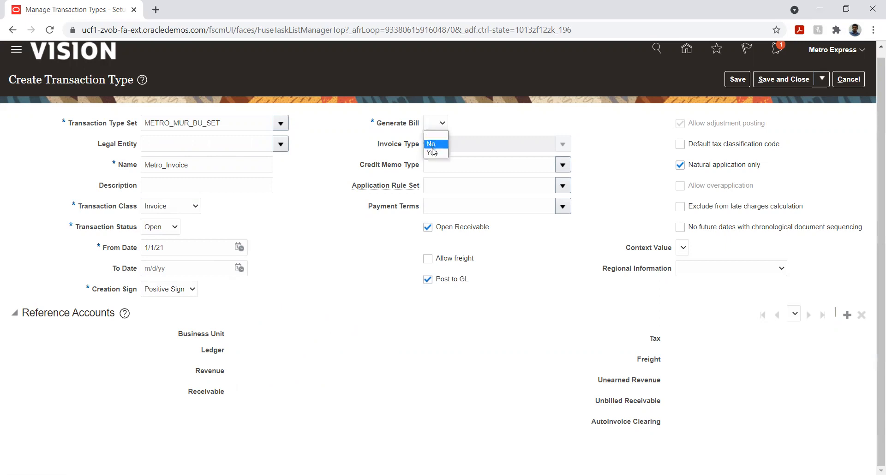
{"action": "left_click", "coordinate": [434, 152]}
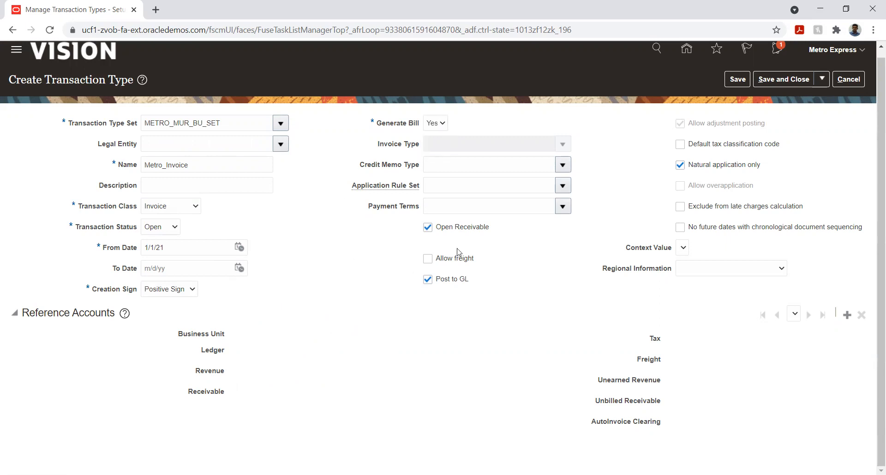
{"action": "left_click", "coordinate": [737, 80]}
Try to add reference accounts to Metro_Invoice by looking for a business unit, and cancel the entry
{"action": "left_click", "coordinate": [846, 317]}
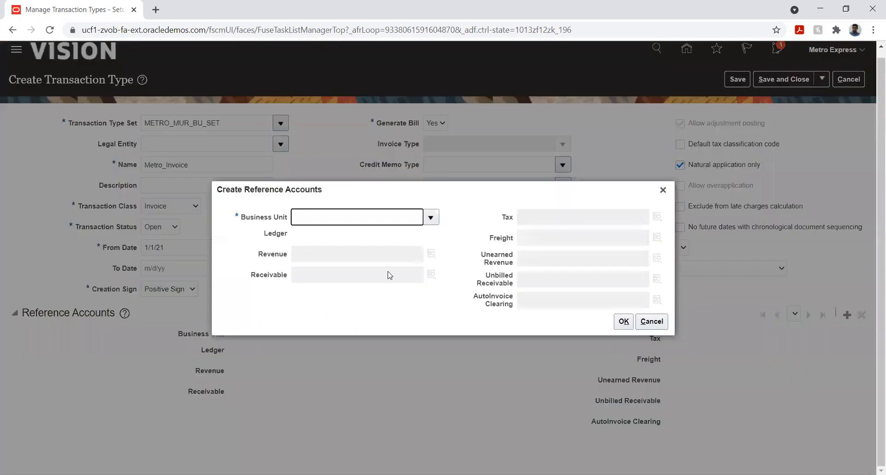
{"action": "left_click", "coordinate": [431, 220]}
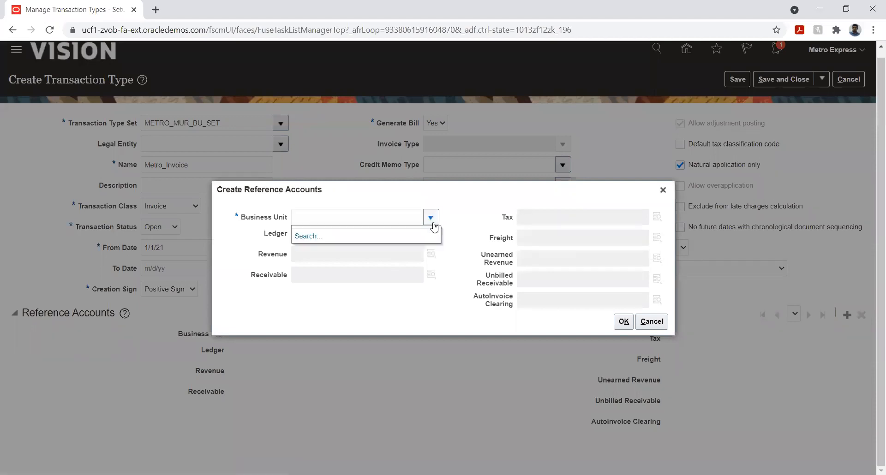
{"action": "left_click", "coordinate": [458, 222]}
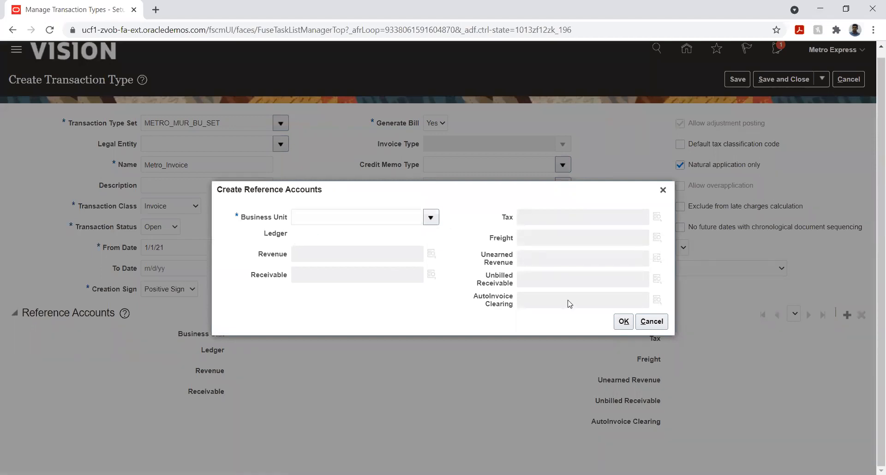
{"action": "left_click", "coordinate": [654, 322]}
Reselect Metro Express Mauritius Legal Entity for Metro_Invoice, try to save it, and examine the messages about required attributes
{"action": "left_click", "coordinate": [281, 144]}
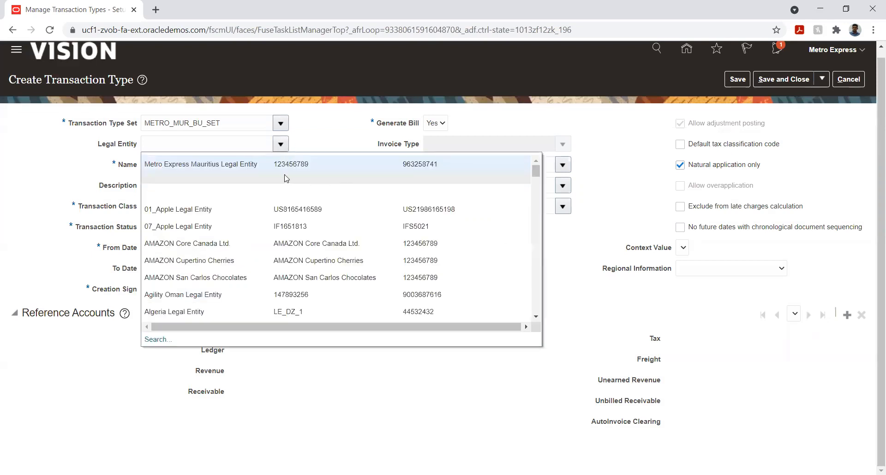
{"action": "left_click", "coordinate": [257, 166]}
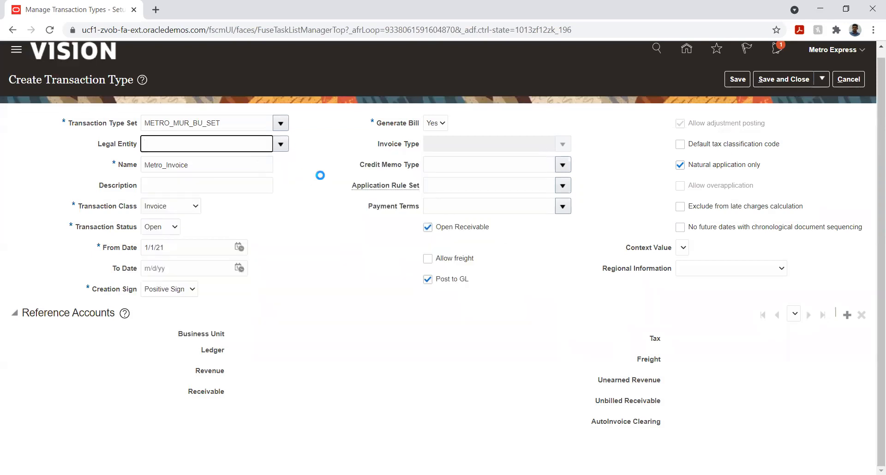
{"action": "left_click", "coordinate": [729, 81]}
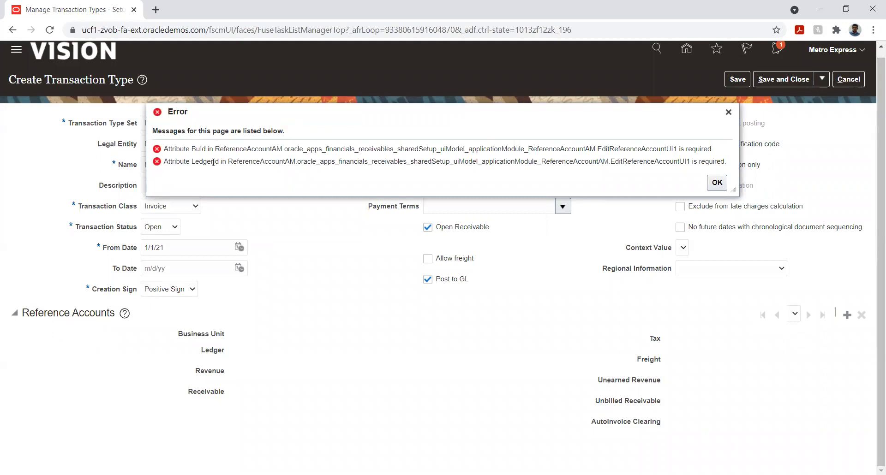
{"action": "left_click_drag", "start_coordinate": [422, 152], "coordinate": [674, 148]}
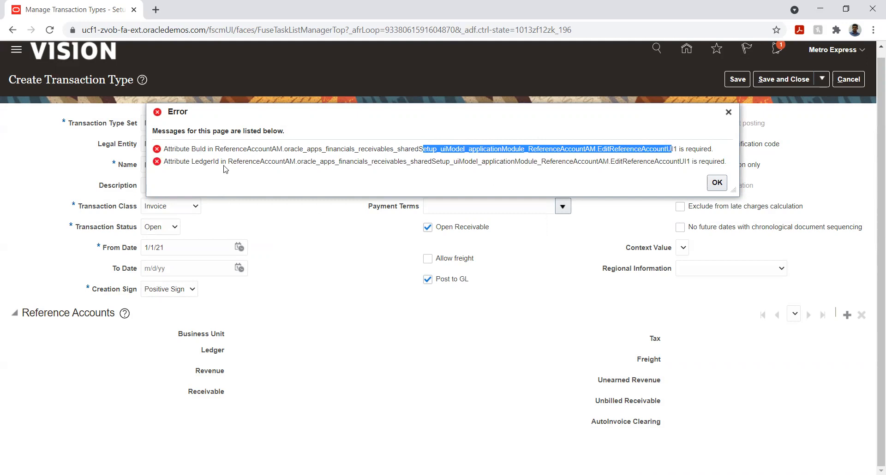
{"action": "left_click_drag", "start_coordinate": [229, 163], "coordinate": [289, 167]}
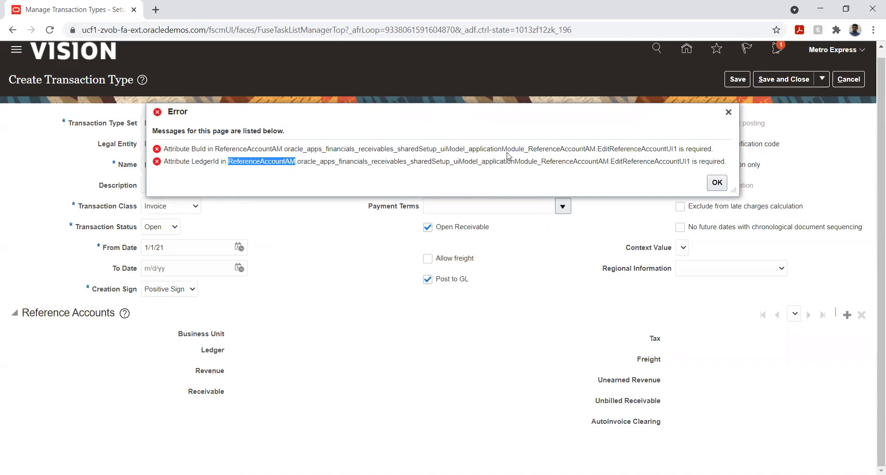
Dismiss the error messages, retry finding a business unit for Metro_Invoice's reference accounts with a blank name search, and cancel the entry
{"action": "left_click", "coordinate": [711, 193]}
{"action": "left_click", "coordinate": [715, 183]}
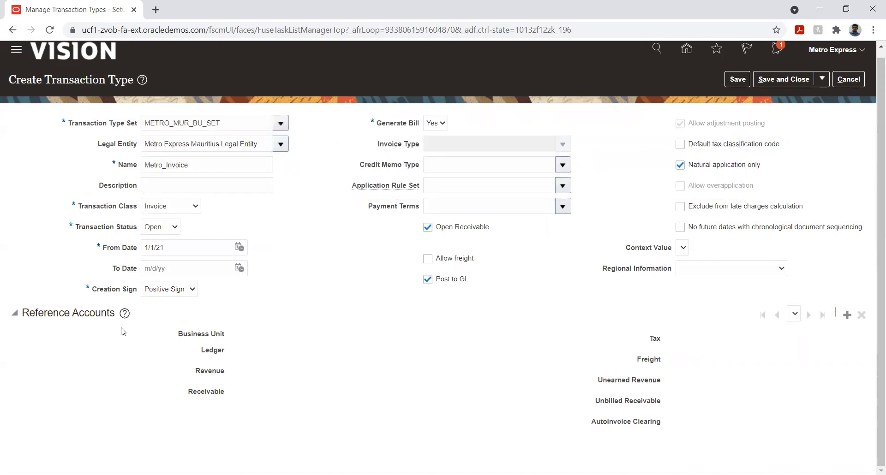
{"action": "left_click", "coordinate": [847, 315]}
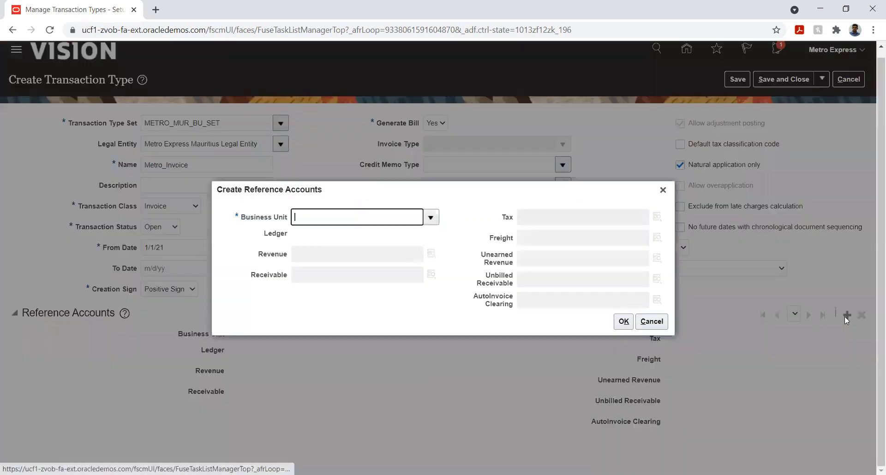
{"action": "left_click", "coordinate": [431, 217]}
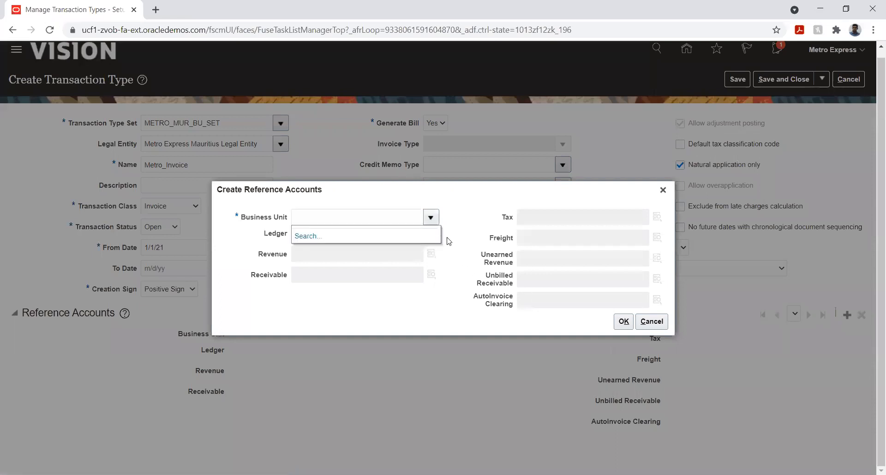
{"action": "left_click", "coordinate": [305, 236]}
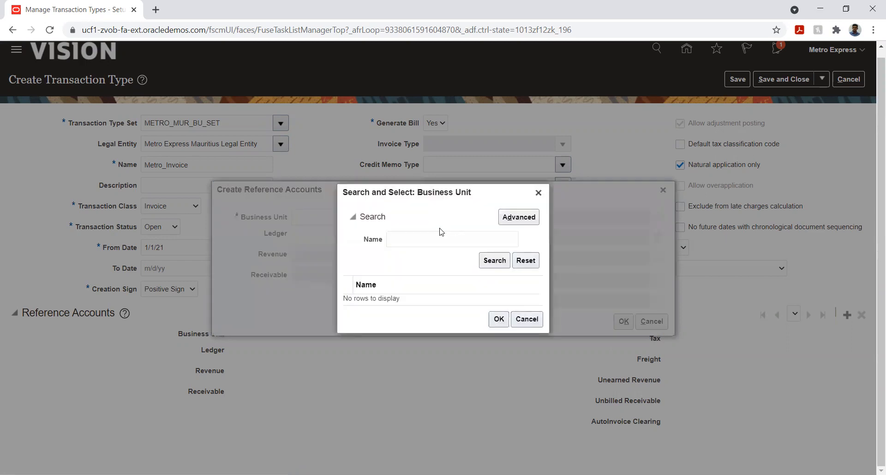
{"action": "left_click", "coordinate": [491, 262]}
{"action": "left_click", "coordinate": [519, 320]}
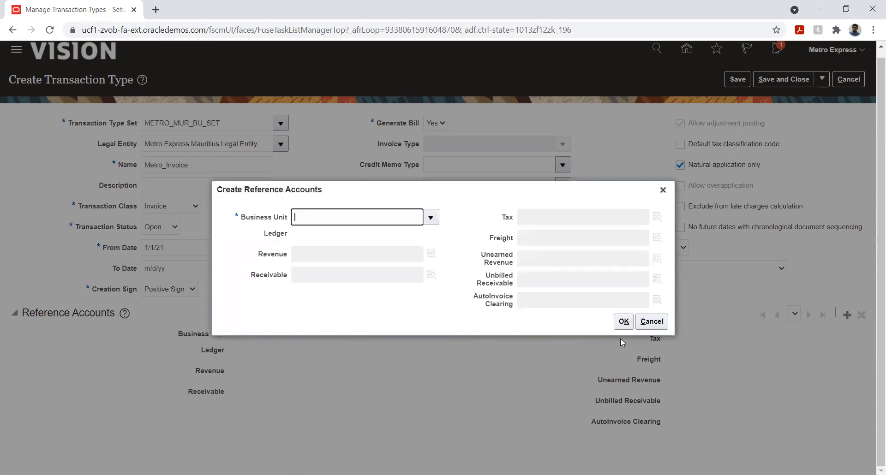
{"action": "left_click", "coordinate": [651, 321]}
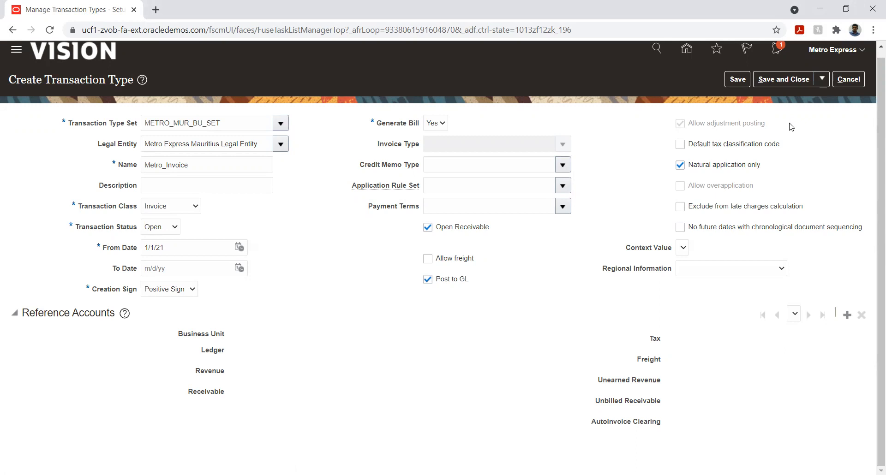
Abandon the Metro_Invoice transaction type and open the Manage Business Unit task under Define Business Units in the implementation project
{"action": "left_click", "coordinate": [847, 81]}
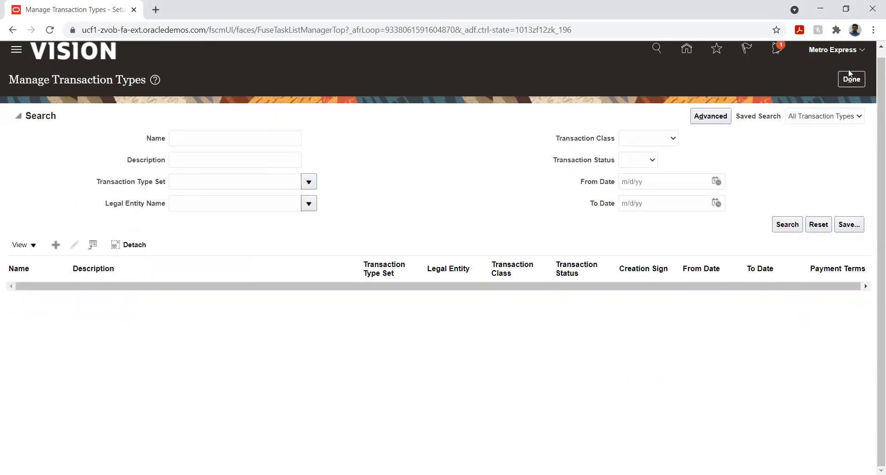
{"action": "left_click", "coordinate": [855, 82]}
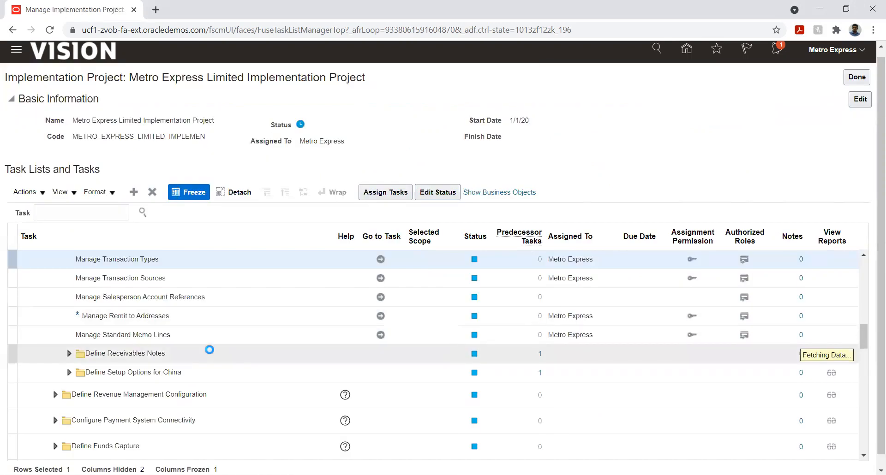
{"action": "scroll", "coordinate": [211, 354], "scroll_direction": "up", "scroll_amount": 2}
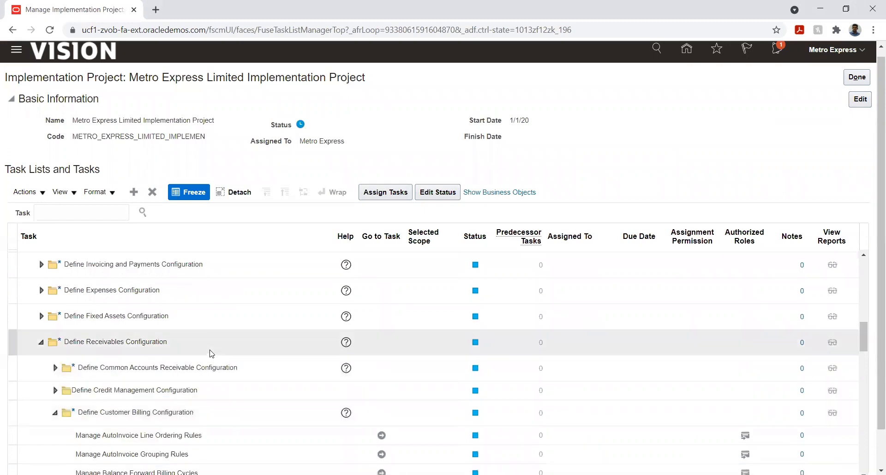
{"action": "scroll", "coordinate": [209, 354], "scroll_direction": "up", "scroll_amount": 6}
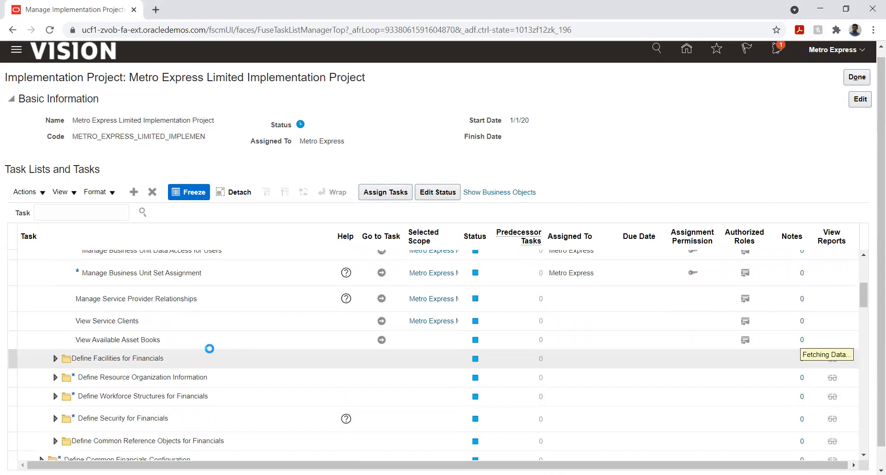
{"action": "scroll", "coordinate": [211, 351], "scroll_direction": "up", "scroll_amount": 3}
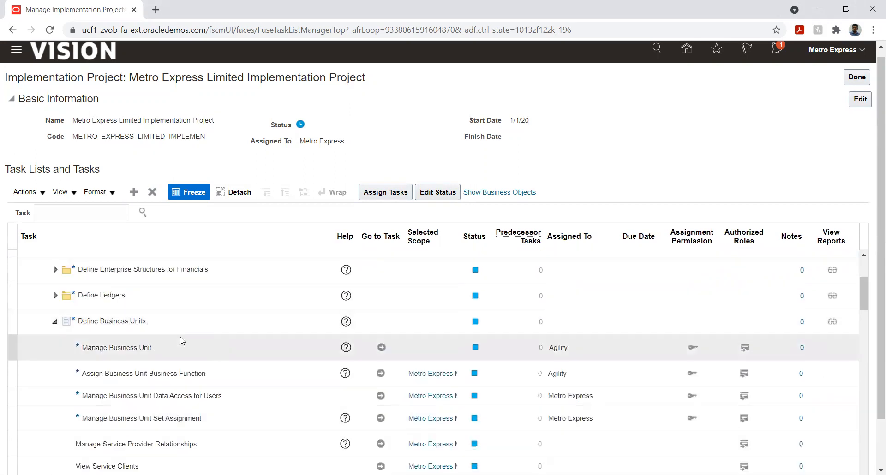
{"action": "left_click", "coordinate": [381, 346]}
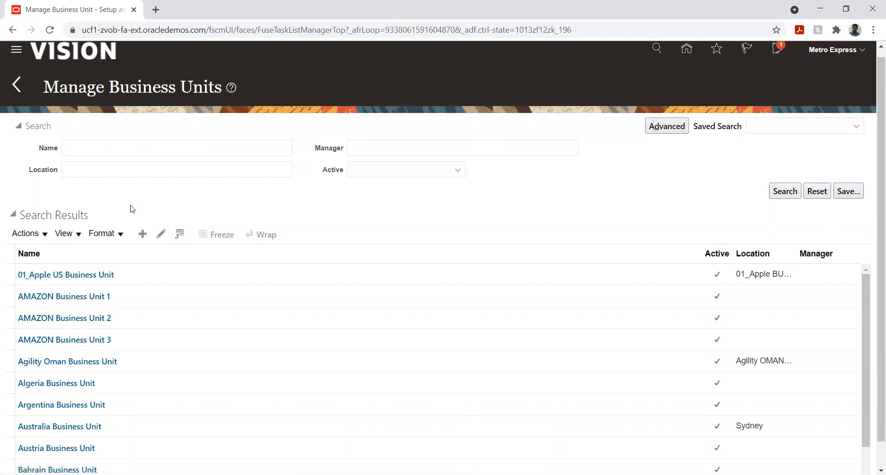
Start a new business unit named Metro unit two and set its location to Frankfurt
{"action": "left_click", "coordinate": [155, 130]}
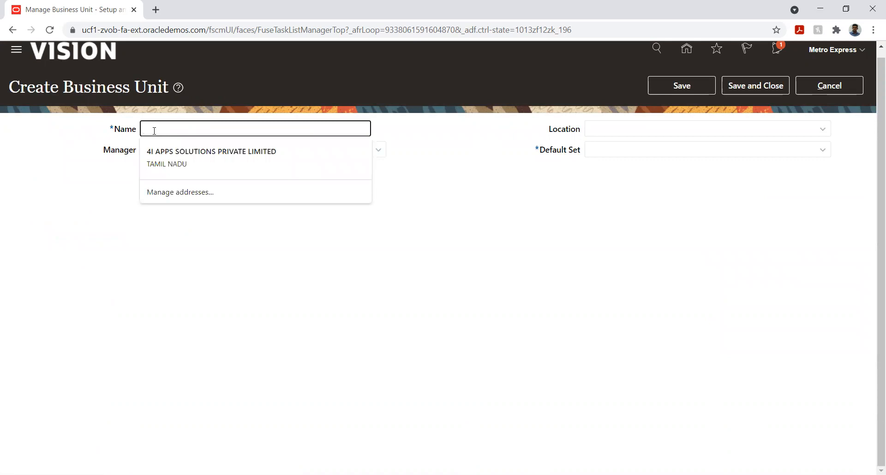
{"action": "type", "text": "<"}
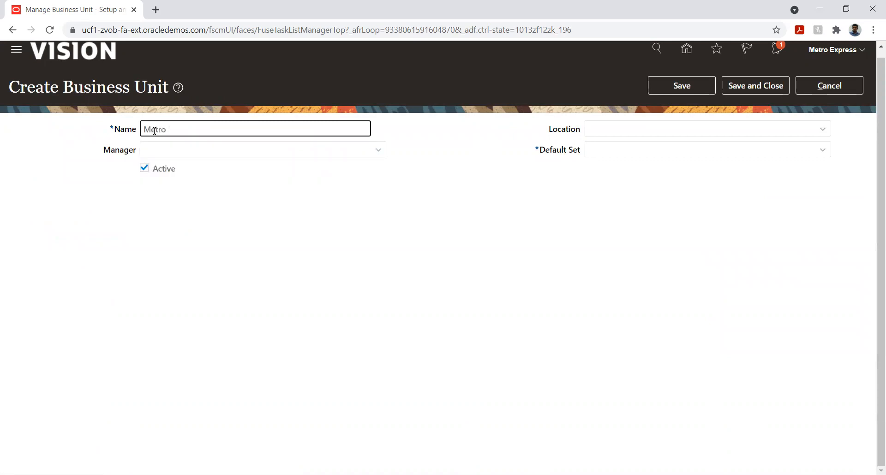
{"action": "type", "text": "etro unit two"}
{"action": "left_click", "coordinate": [725, 130]}
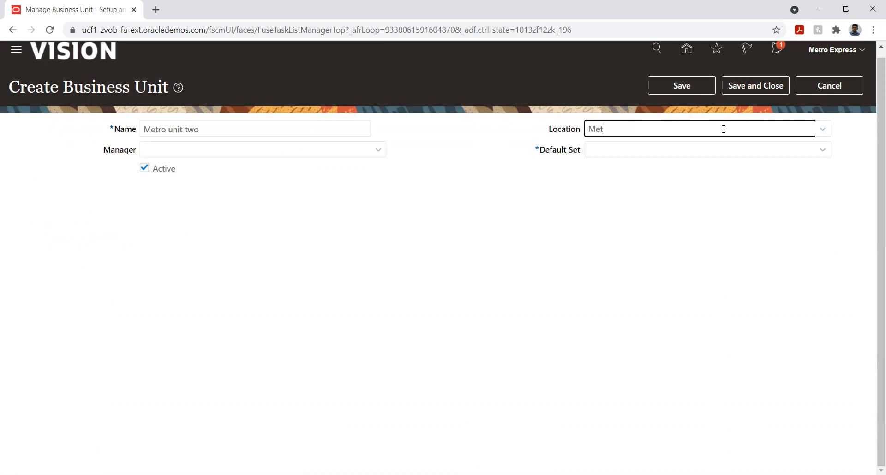
{"action": "type", "text": "Met"}
{"action": "key", "text": "Tab"}
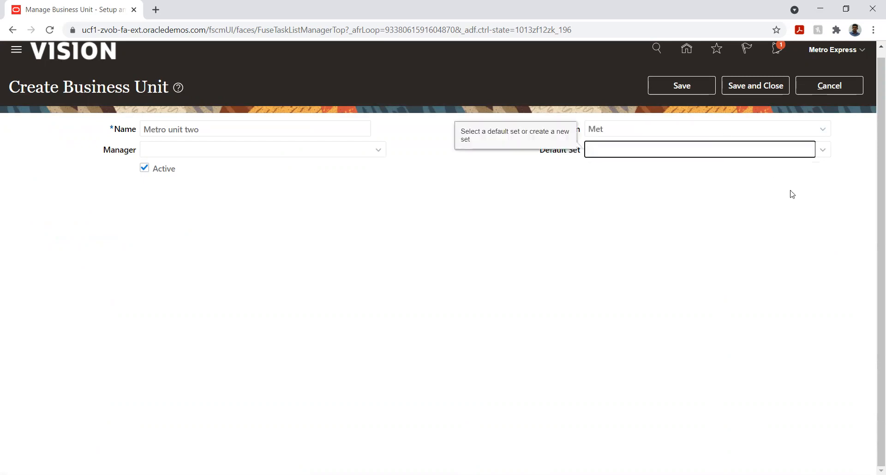
{"action": "left_click", "coordinate": [822, 131]}
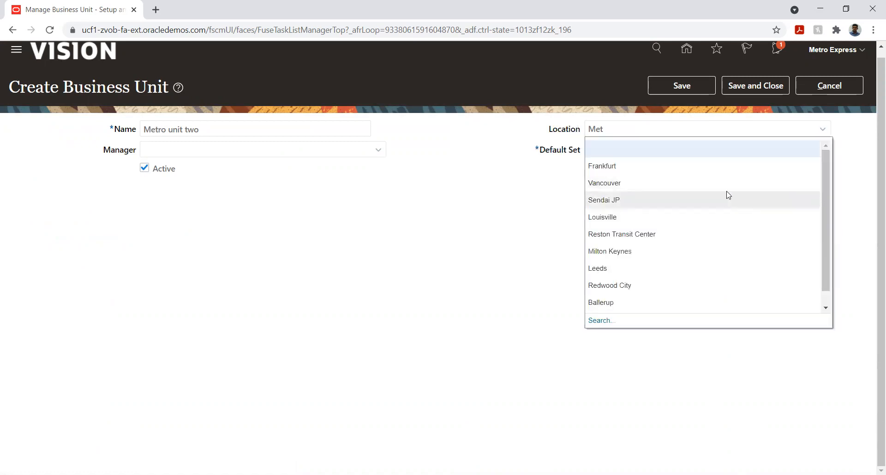
{"action": "left_click", "coordinate": [641, 166]}
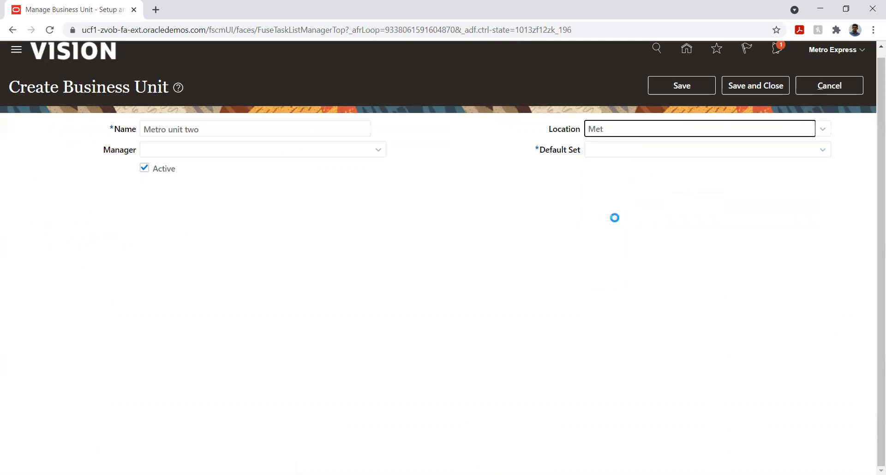
Create a reference data set with code MUT and name Metro Unit two as the business unit's default set
{"action": "left_click", "coordinate": [822, 154]}
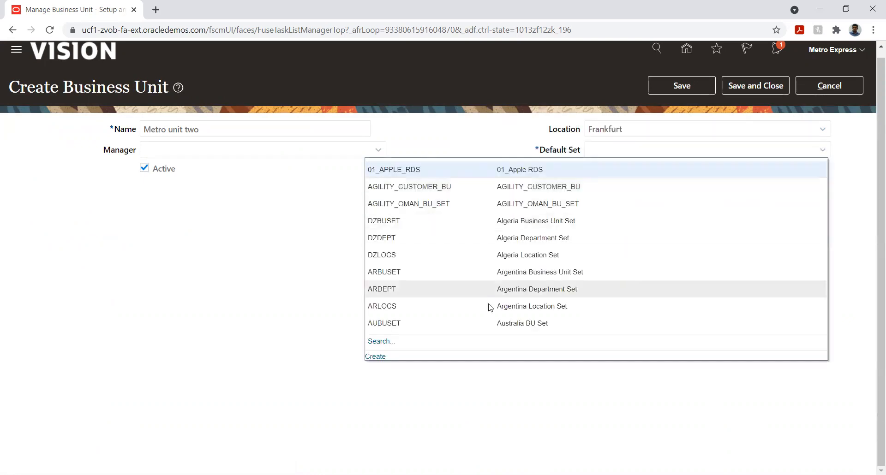
{"action": "left_click", "coordinate": [374, 356]}
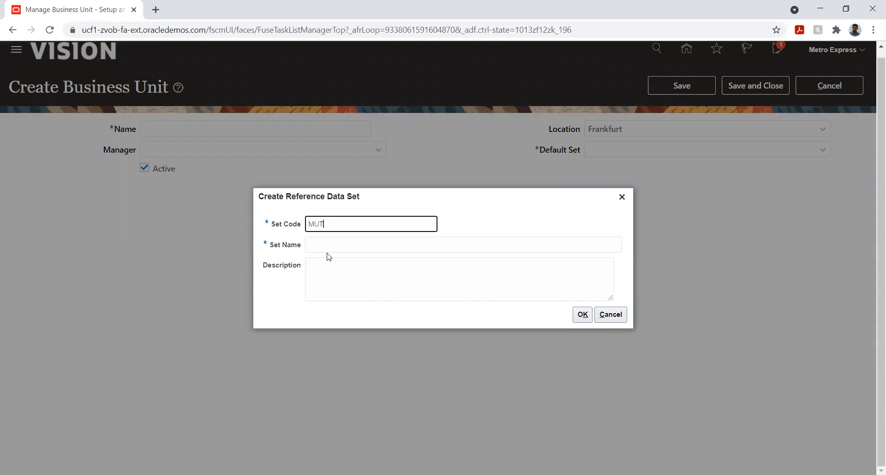
{"action": "left_click", "coordinate": [328, 252]}
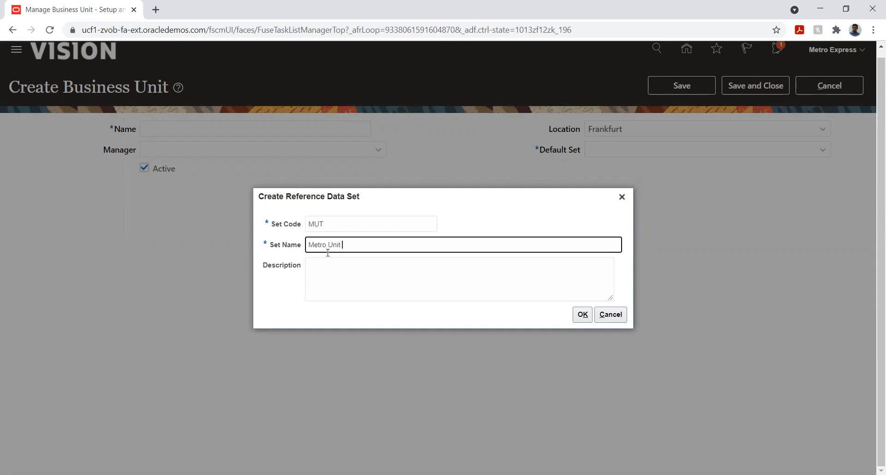
{"action": "type", "text": "Metro Unit two"}
{"action": "left_click", "coordinate": [583, 314]}
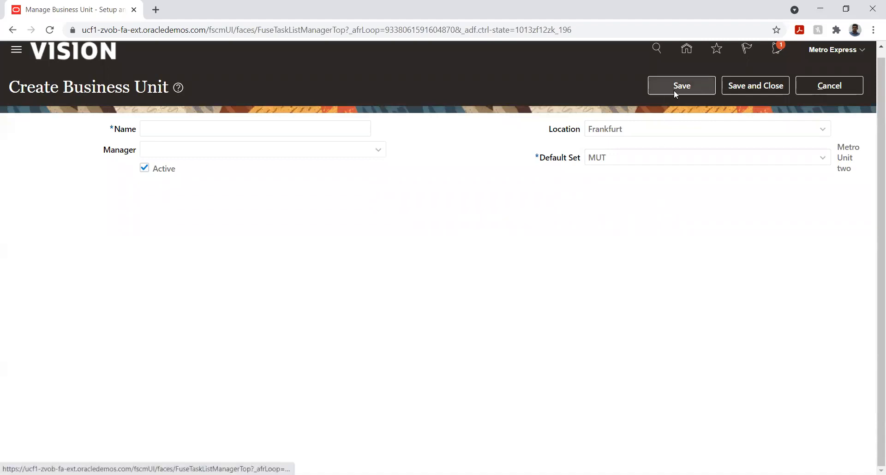
Enter Metro unit two again as the business unit's name, then save and close it
{"action": "left_click", "coordinate": [172, 130]}
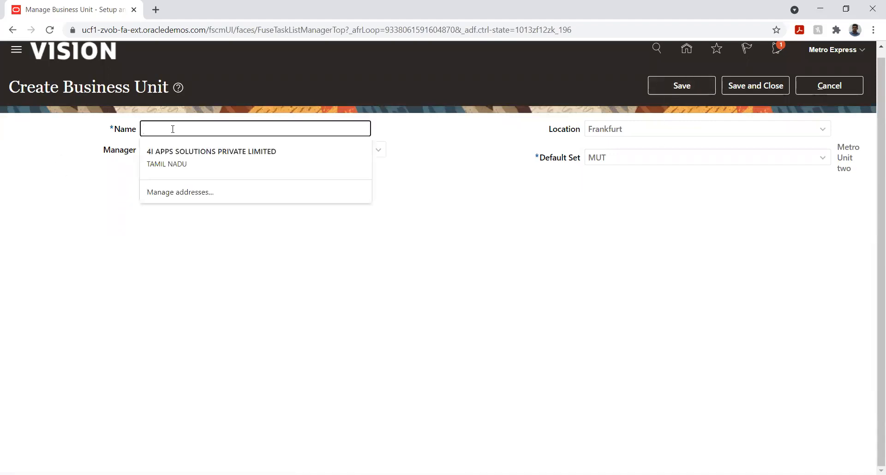
{"action": "type", "text": "Metro unit two"}
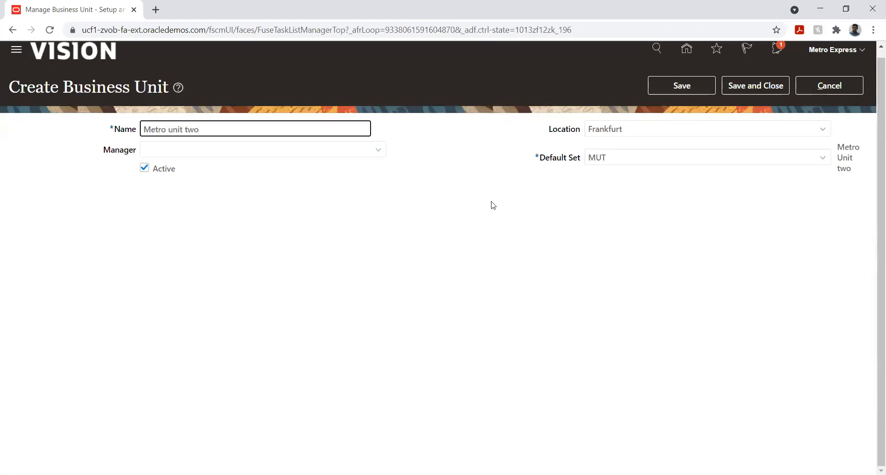
{"action": "left_click", "coordinate": [682, 88]}
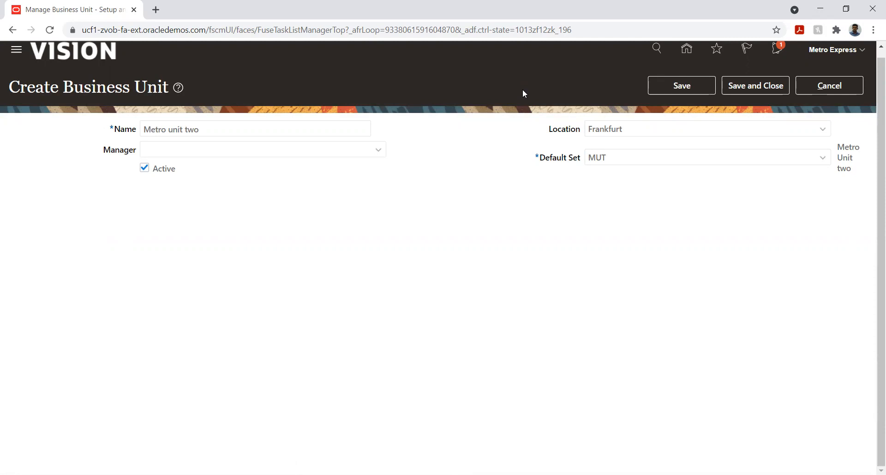
{"action": "left_click", "coordinate": [738, 87]}
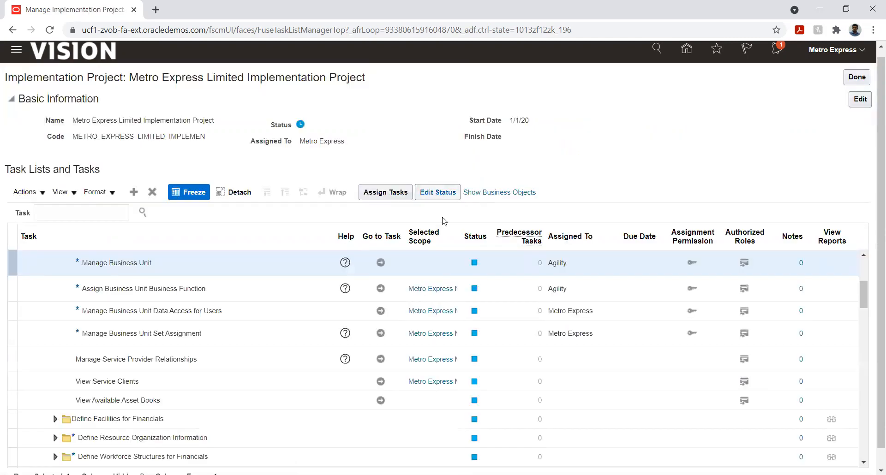
Check which business unit the Assign Business Unit Business Function task applies to, and leave it without changes
{"action": "left_click", "coordinate": [381, 288]}
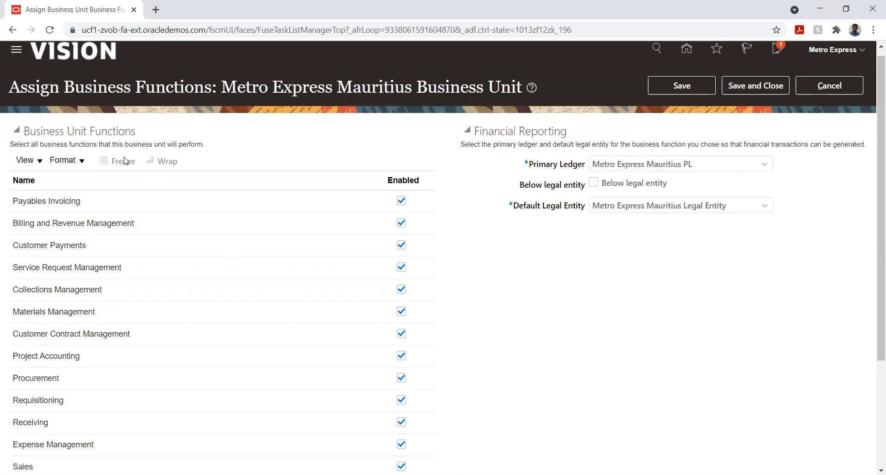
{"action": "left_click_drag", "start_coordinate": [325, 88], "coordinate": [342, 91]}
{"action": "left_click", "coordinate": [829, 85]}
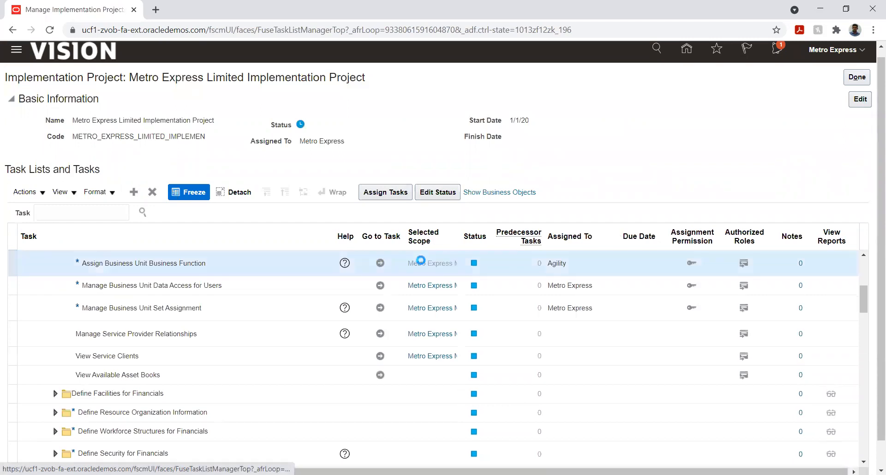
Select and add Metro unit two as the business unit scope for the Assign Business Unit Business Function task
{"action": "mouse_move", "coordinate": [420, 261]}
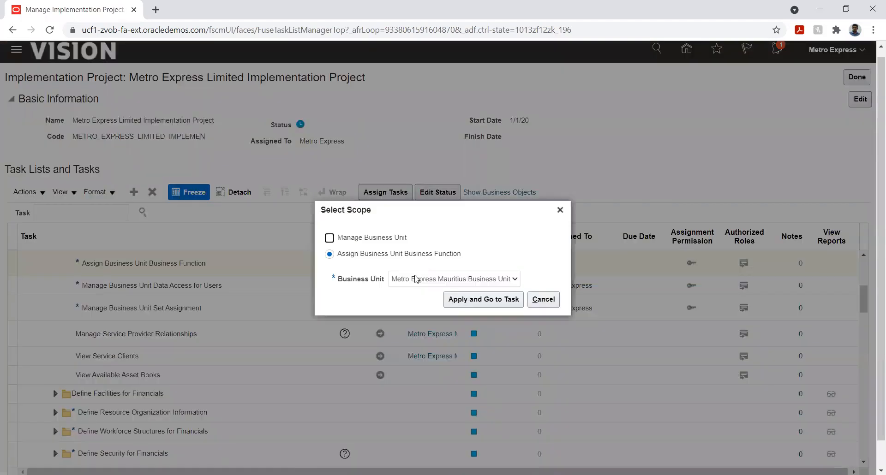
{"action": "left_click", "coordinate": [412, 279]}
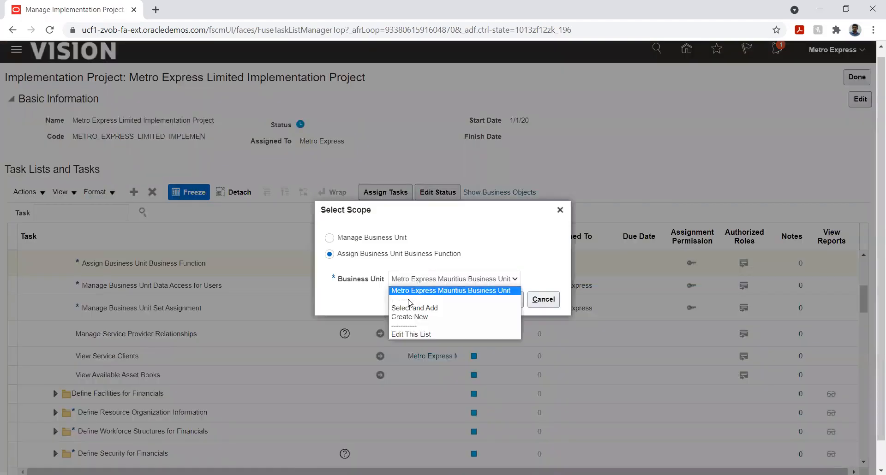
{"action": "left_click", "coordinate": [410, 307]}
{"action": "left_click", "coordinate": [487, 300]}
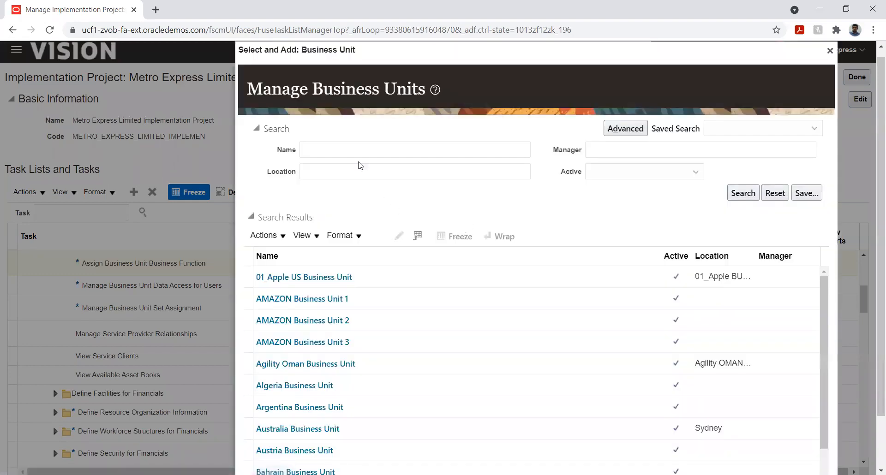
{"action": "left_click", "coordinate": [354, 151]}
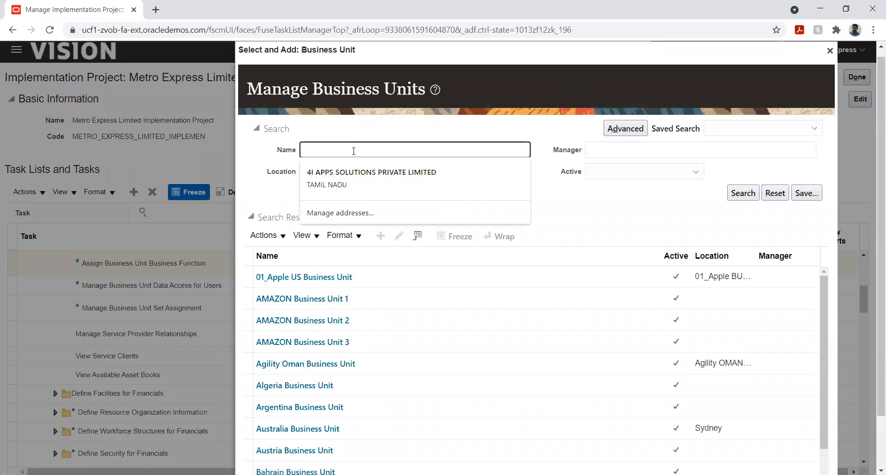
{"action": "type", "text": "Metro"}
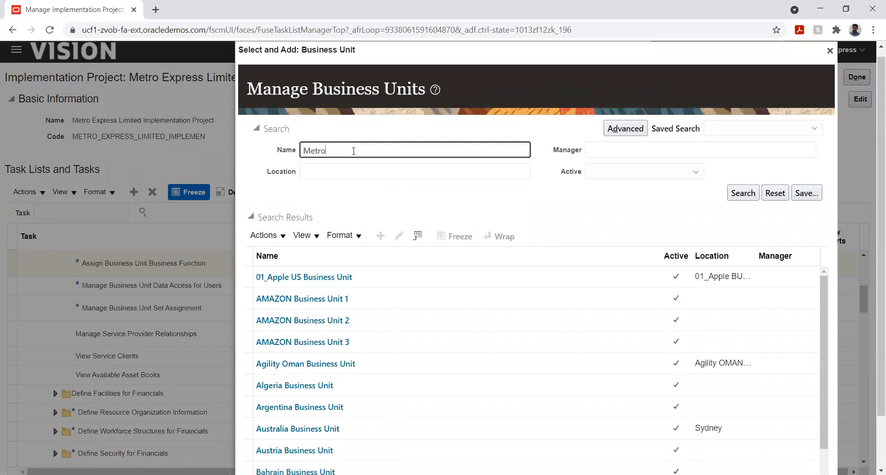
{"action": "key", "text": "Return"}
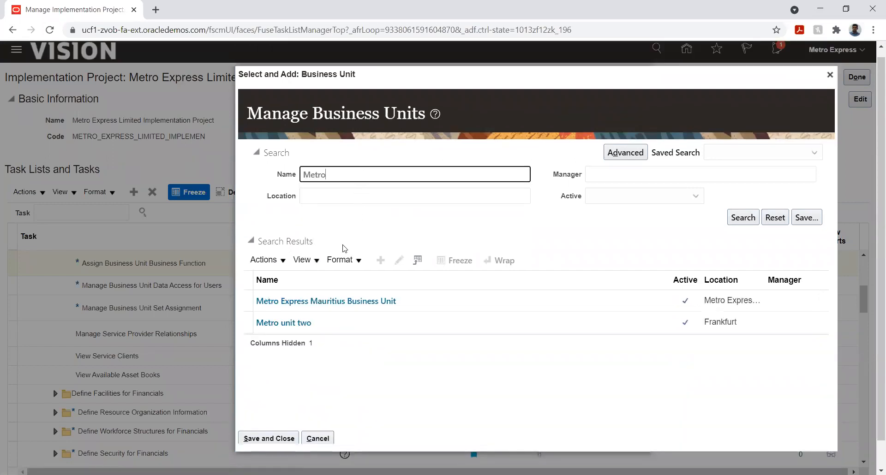
{"action": "left_click", "coordinate": [336, 323]}
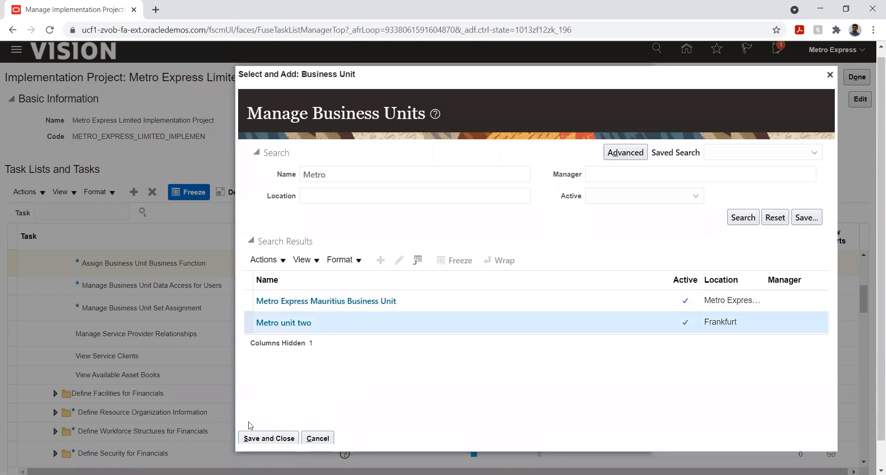
{"action": "left_click", "coordinate": [260, 438]}
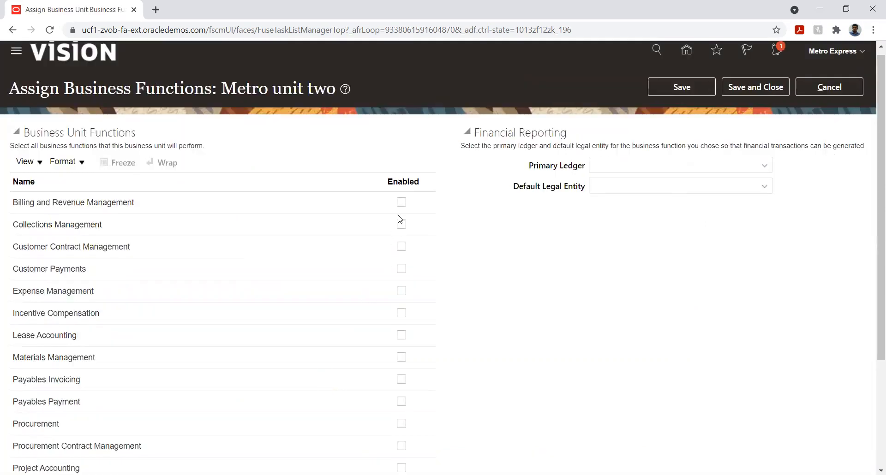
Enable Billing and Revenue Management, Collections Management and Customer Contract Management for Metro unit two
{"action": "left_click", "coordinate": [401, 203]}
{"action": "left_click", "coordinate": [401, 224]}
{"action": "left_click", "coordinate": [401, 246]}
Search for ledgers starting with Met and set Metro Express Mauritius PL as primary ledger, with Metro Express Mauritius Legal Entity
{"action": "scroll", "coordinate": [488, 218], "scroll_direction": "down", "scroll_amount": 1}
{"action": "left_click", "coordinate": [686, 108]}
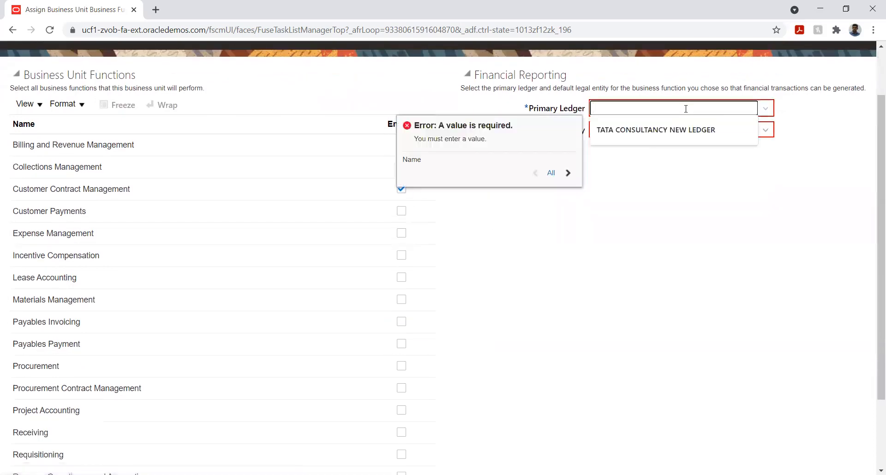
{"action": "type", "text": "Met"}
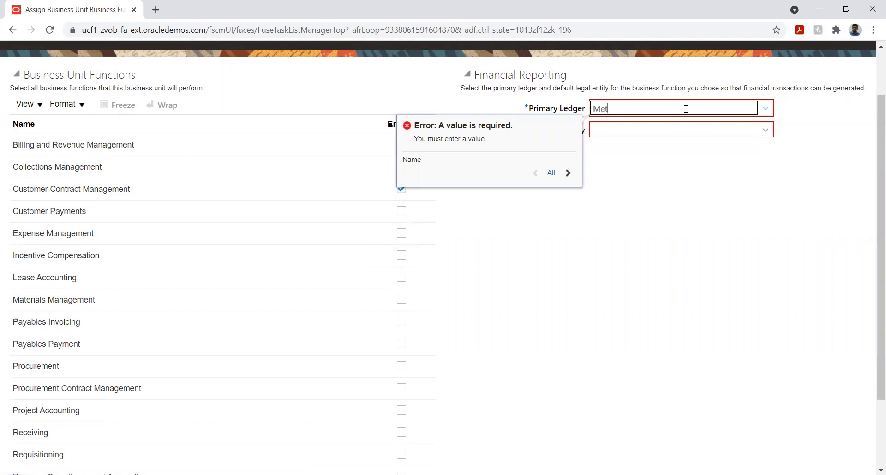
{"action": "left_click", "coordinate": [656, 130]}
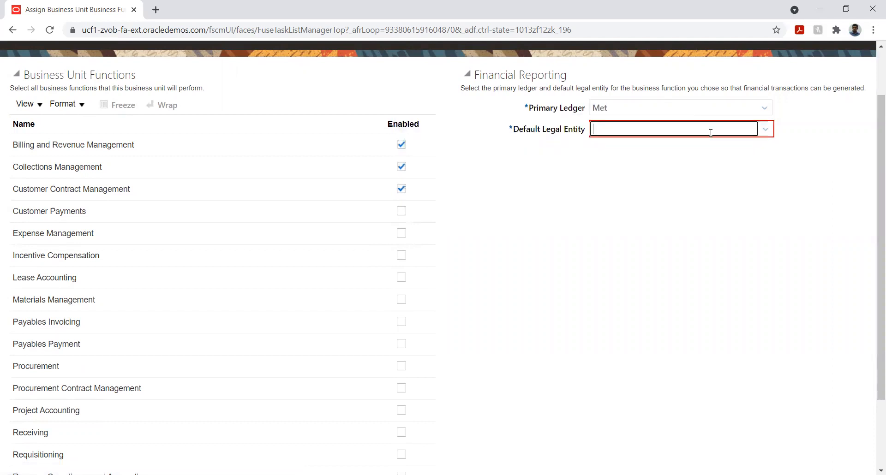
{"action": "left_click", "coordinate": [766, 110]}
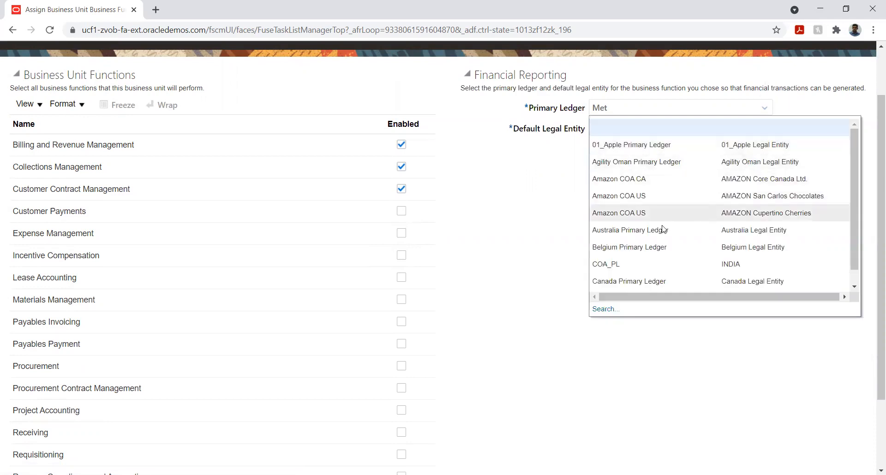
{"action": "left_click", "coordinate": [606, 310]}
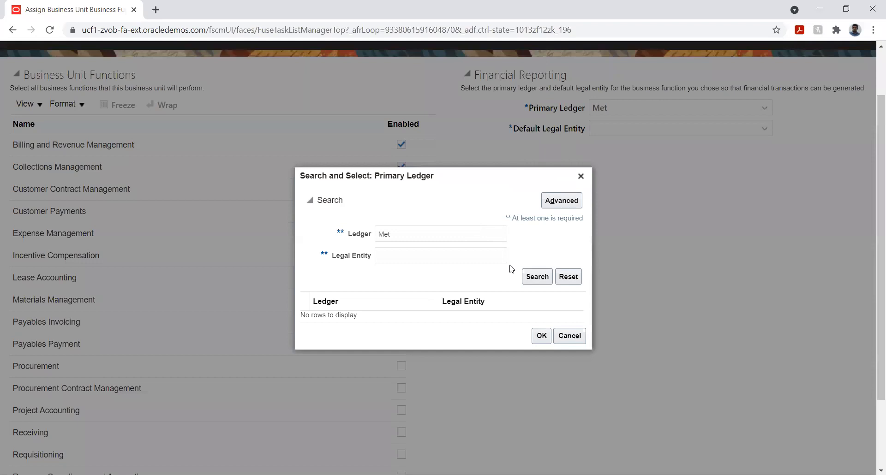
{"action": "left_click", "coordinate": [534, 280]}
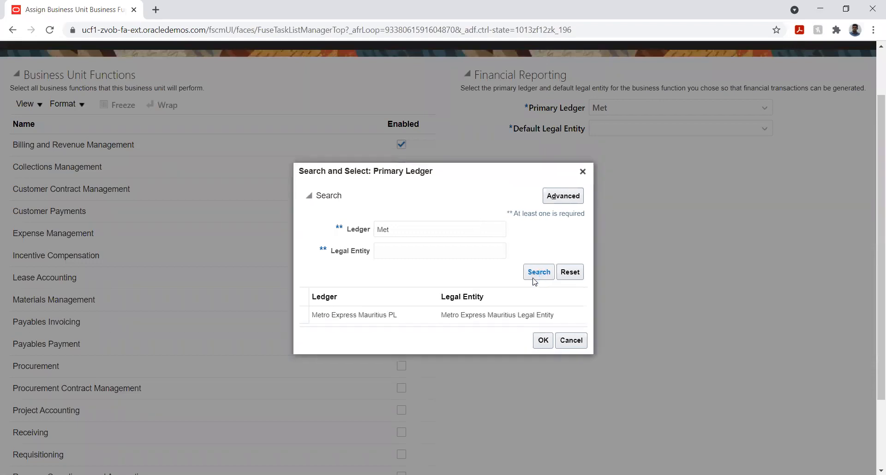
{"action": "left_click", "coordinate": [442, 318]}
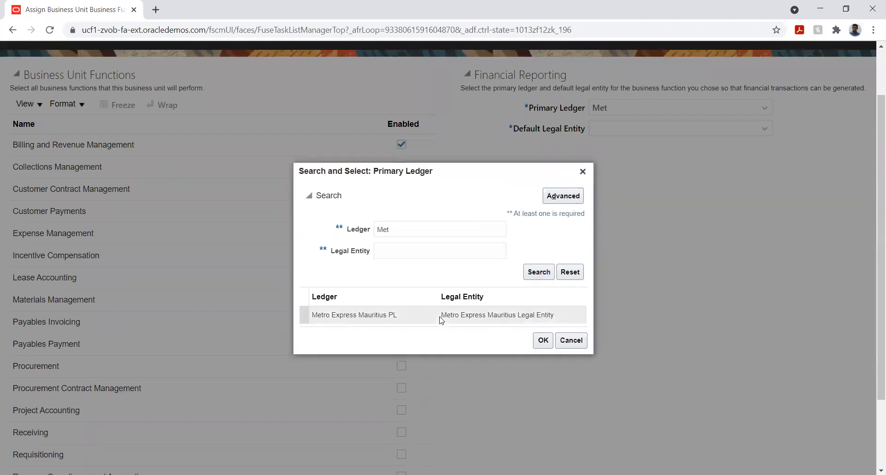
{"action": "left_click", "coordinate": [540, 341]}
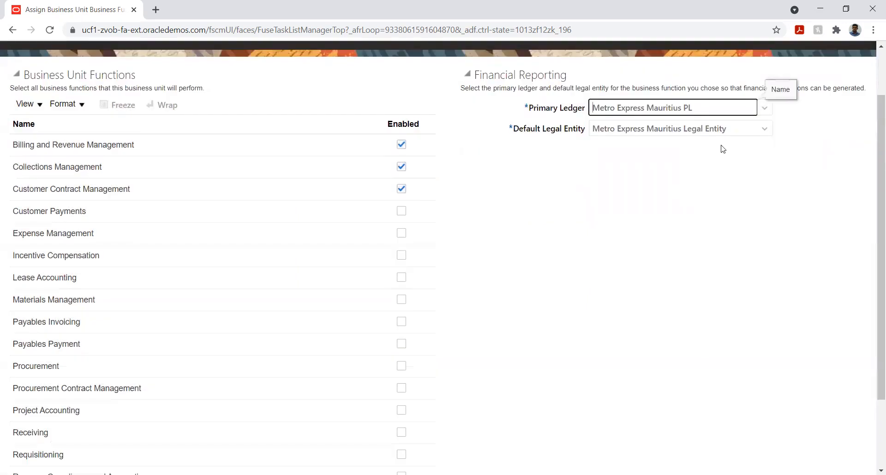
Enable Customer Payments, Expense Management, Lease Accounting, Materials Management and Payables Invoicing for the business unit
{"action": "left_click", "coordinate": [401, 212]}
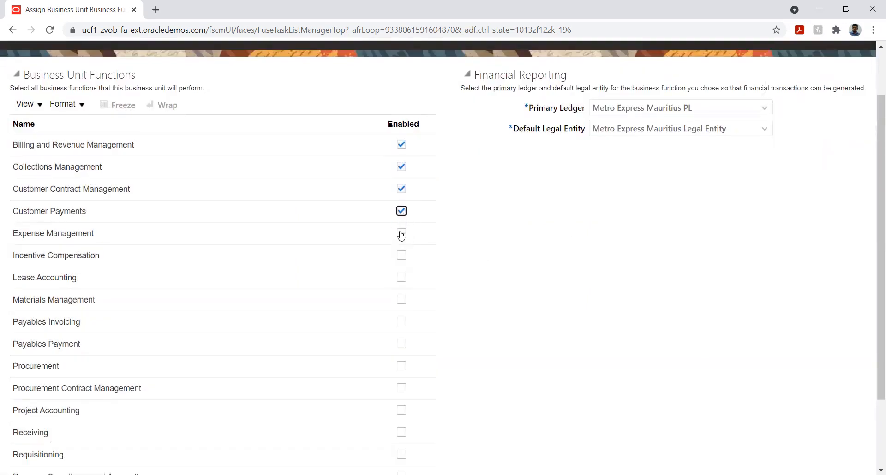
{"action": "left_click", "coordinate": [401, 233]}
{"action": "left_click", "coordinate": [402, 278]}
{"action": "left_click", "coordinate": [402, 300]}
{"action": "left_click", "coordinate": [402, 322]}
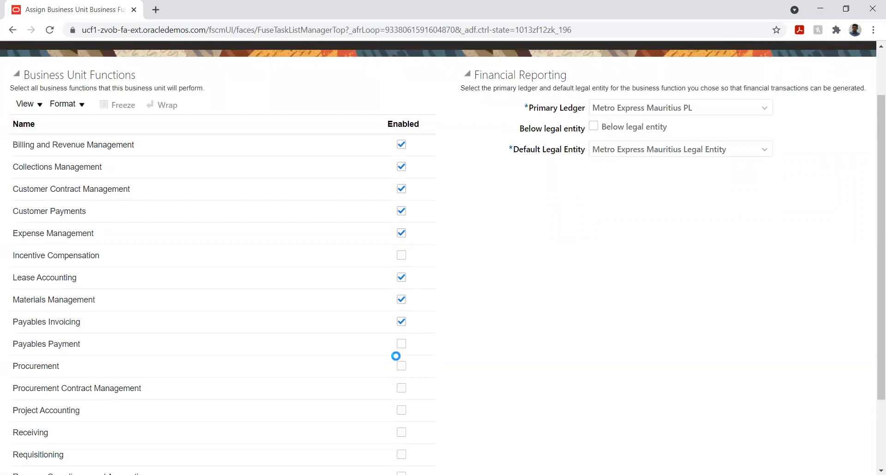
Enable Payables Payment, Procurement, Procurement Contract Management, Project Accounting, Receiving, Requisitioning, Revenue Compliance and Accounting, and Sales for the business unit
{"action": "left_click", "coordinate": [401, 345]}
{"action": "left_click", "coordinate": [402, 366]}
{"action": "left_click", "coordinate": [401, 389]}
{"action": "left_click", "coordinate": [402, 411]}
{"action": "left_click", "coordinate": [401, 434]}
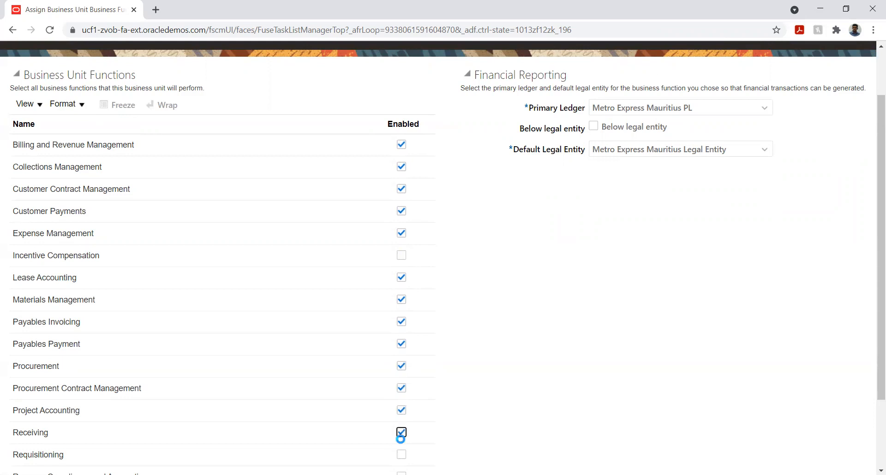
{"action": "left_click", "coordinate": [402, 457]}
{"action": "scroll", "coordinate": [455, 339], "scroll_direction": "down", "scroll_amount": 3}
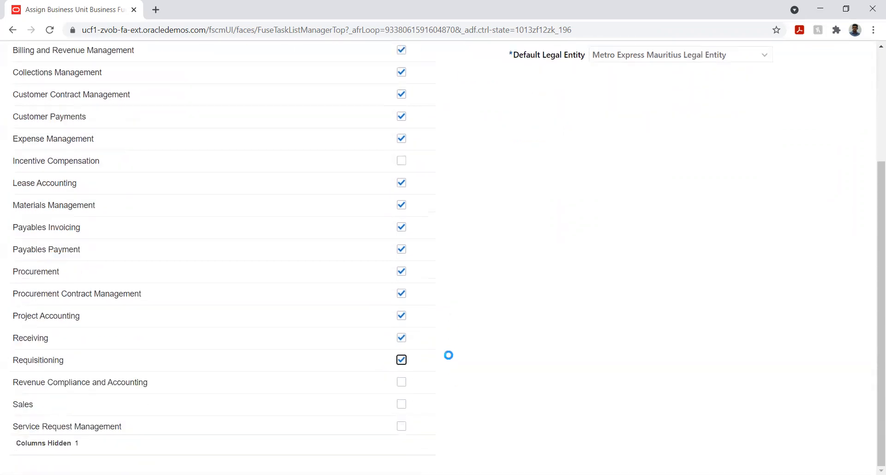
{"action": "left_click", "coordinate": [401, 385]}
{"action": "left_click", "coordinate": [401, 405]}
Mark Metro unit two as below legal entity and save the business functions, accepting the warning
{"action": "scroll", "coordinate": [484, 358], "scroll_direction": "up", "scroll_amount": 5}
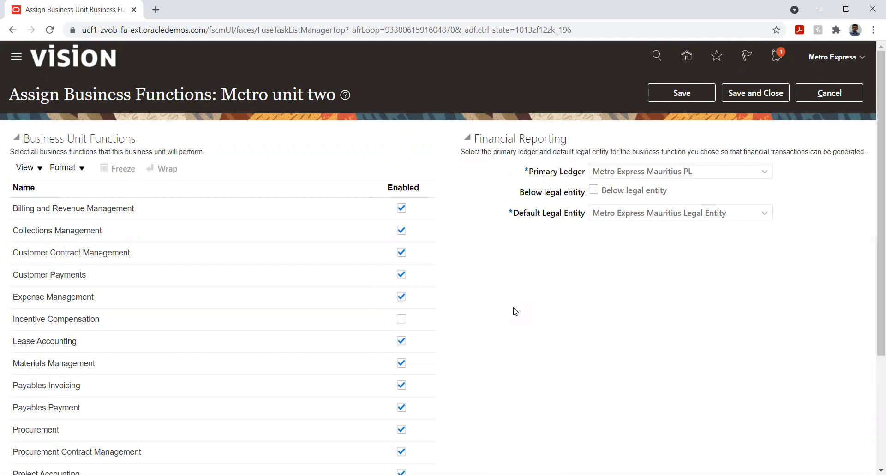
{"action": "left_click", "coordinate": [594, 191]}
{"action": "left_click", "coordinate": [672, 96]}
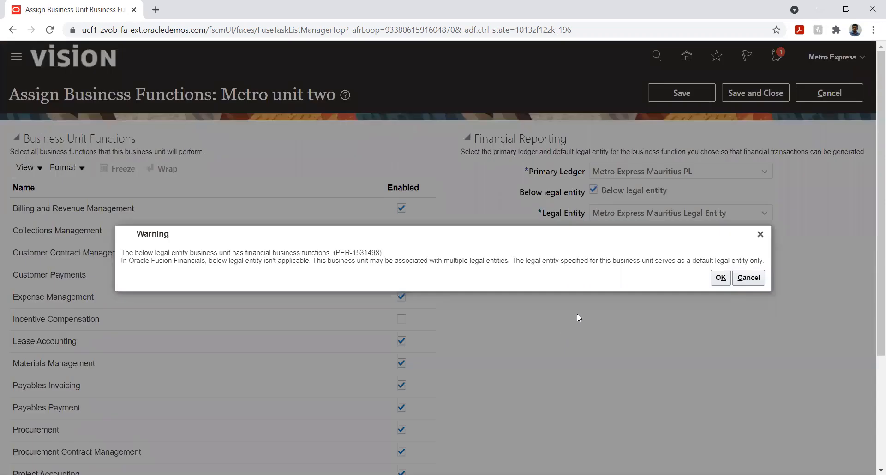
{"action": "left_click", "coordinate": [721, 278]}
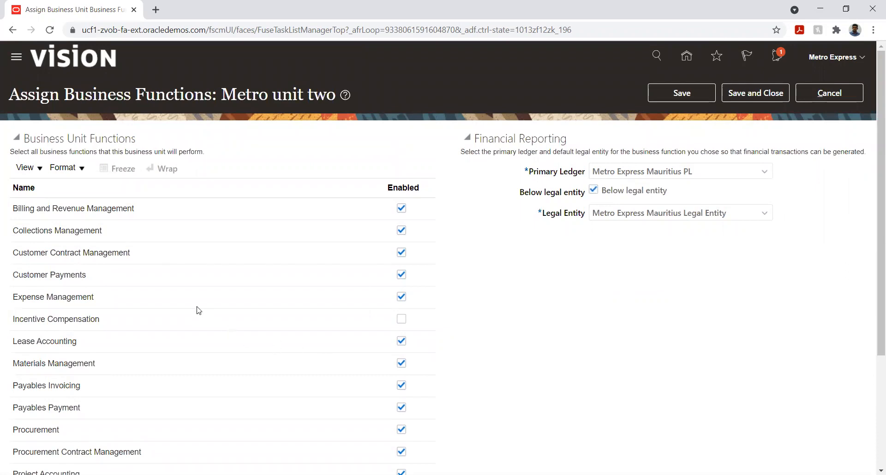
Review the enabled business functions, then save and close the assignment for Metro unit two, accepting the warnings
{"action": "scroll", "coordinate": [678, 293], "scroll_direction": "down", "scroll_amount": 3}
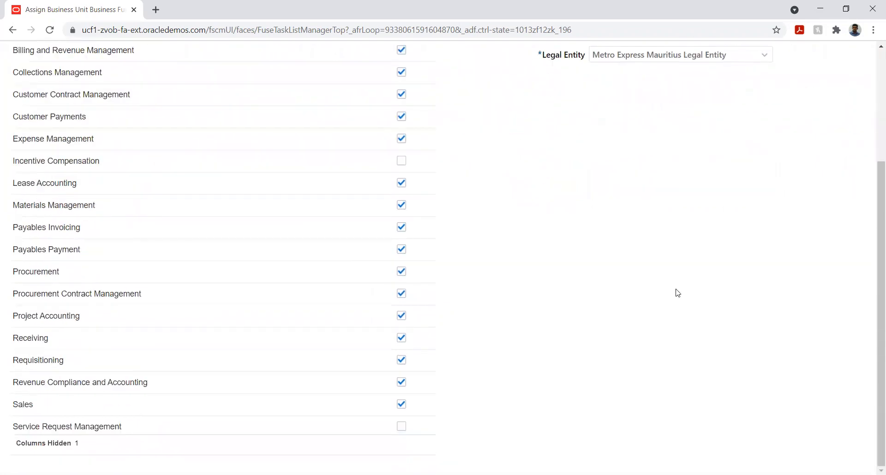
{"action": "scroll", "coordinate": [678, 293], "scroll_direction": "up", "scroll_amount": 3}
{"action": "left_click", "coordinate": [682, 94]}
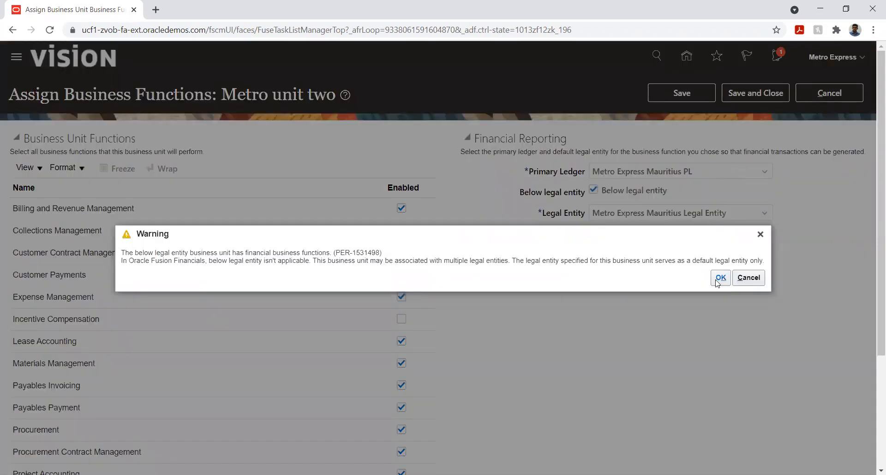
{"action": "left_click", "coordinate": [720, 278]}
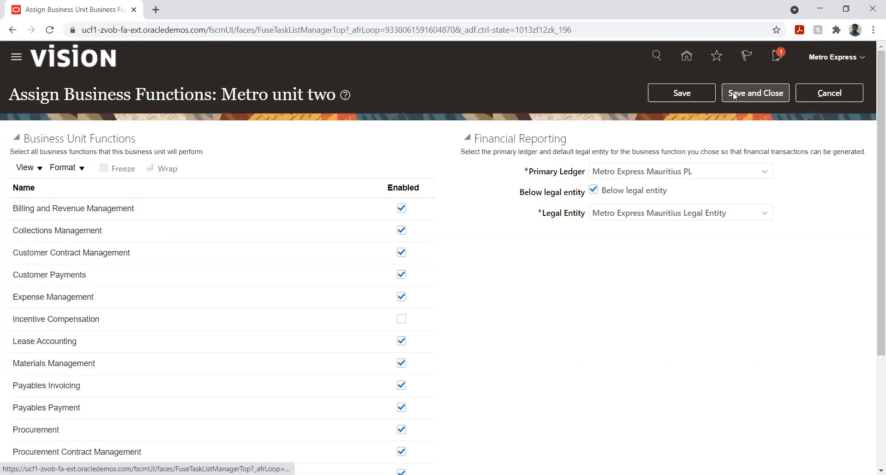
{"action": "left_click", "coordinate": [734, 95]}
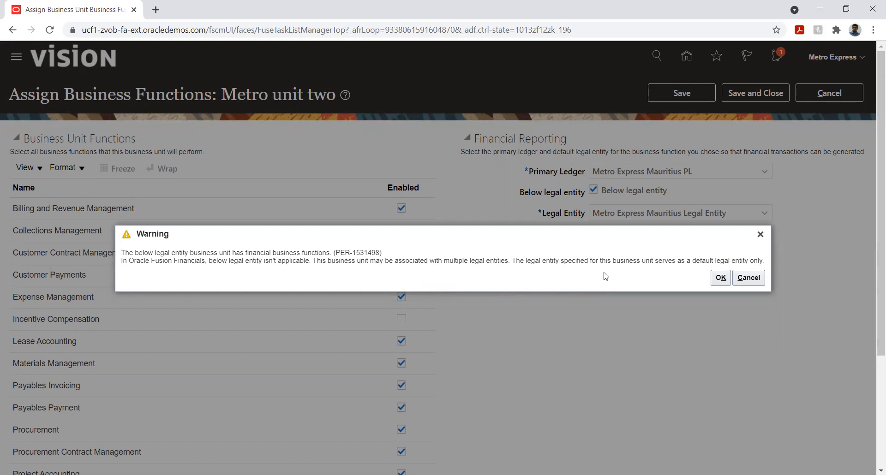
{"action": "left_click", "coordinate": [721, 277]}
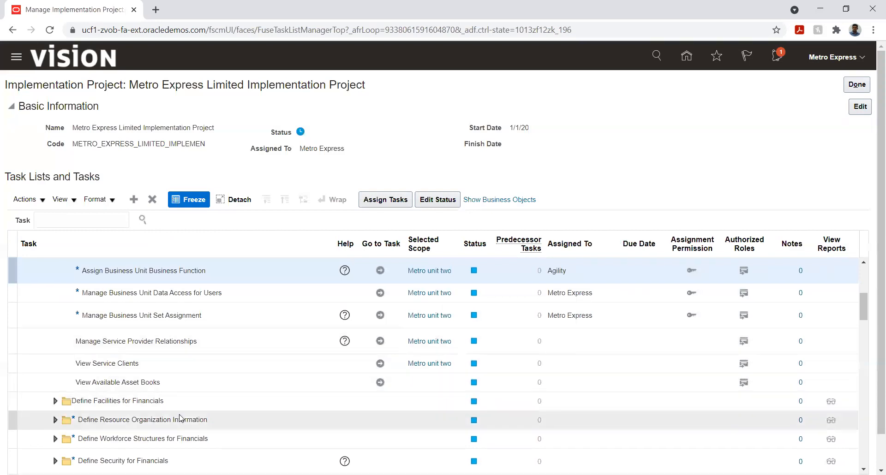
Start the business unit data access setup for Metro unit two, with user Metro Express and role Accounts Receivable Manager in the first row
{"action": "left_click", "coordinate": [380, 293]}
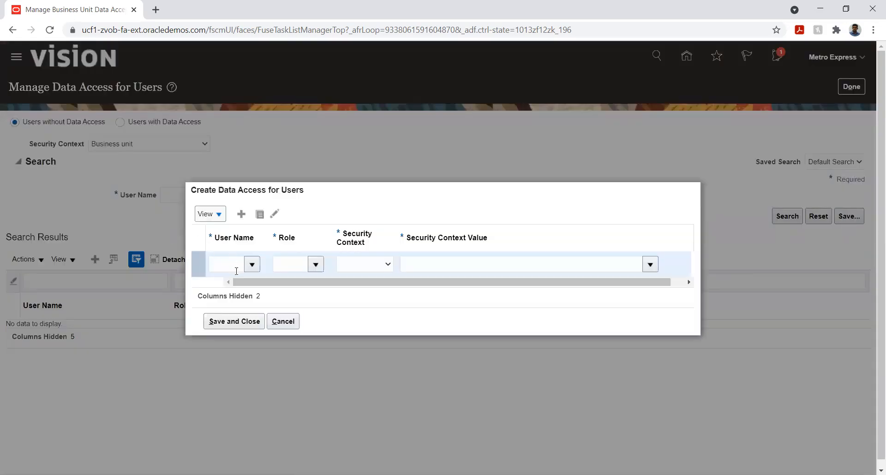
{"action": "left_click", "coordinate": [234, 269]}
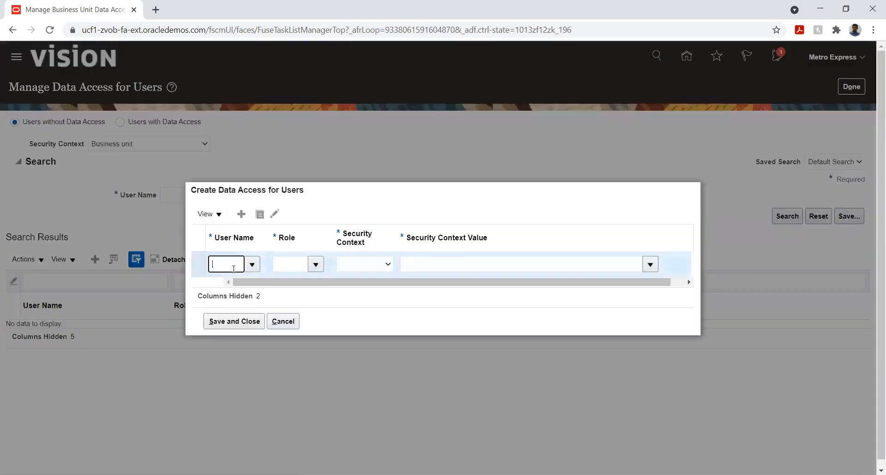
{"action": "type", "text": "Met"}
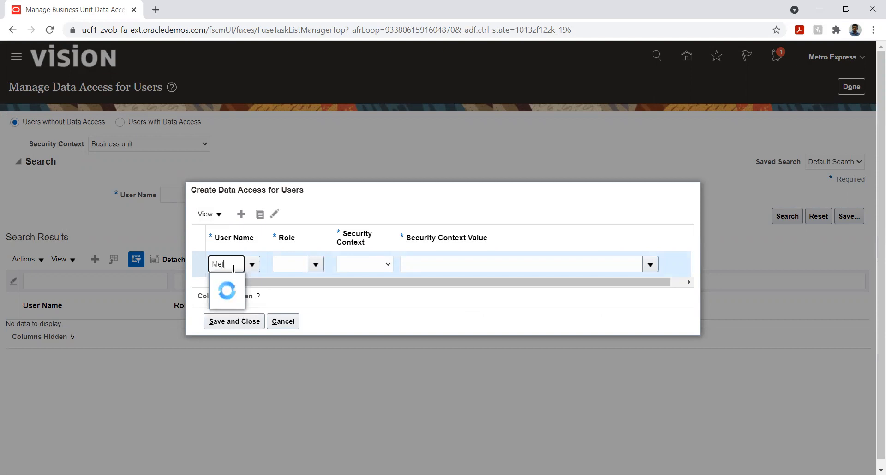
{"action": "left_click", "coordinate": [235, 283]}
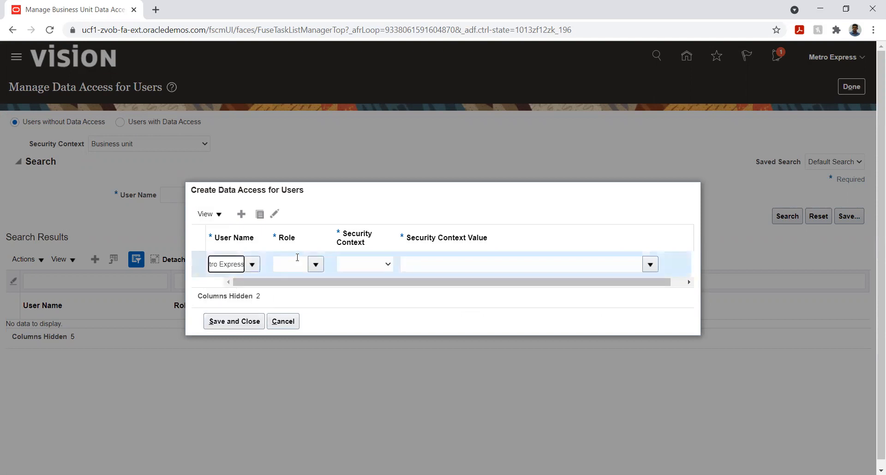
{"action": "left_click", "coordinate": [316, 267]}
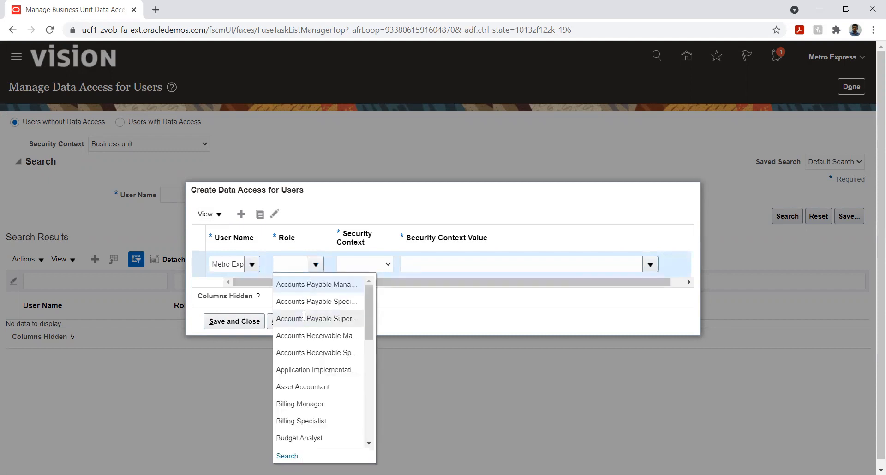
{"action": "left_click", "coordinate": [311, 335]}
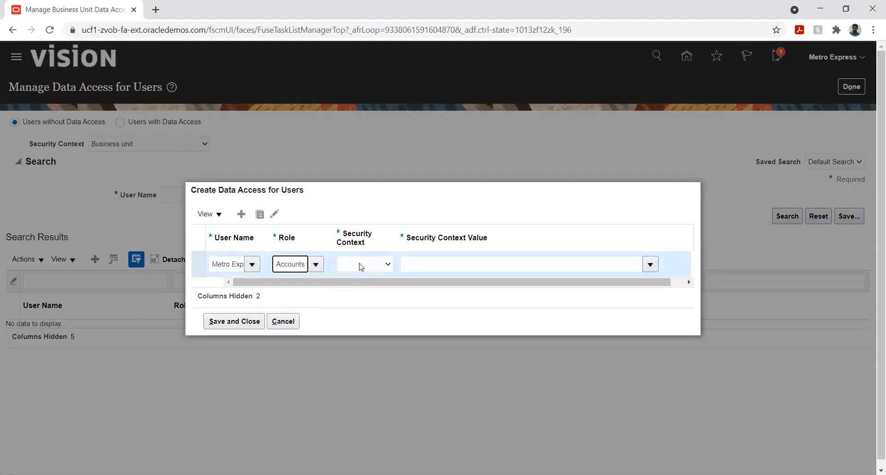
Set the Accounts Receivable Manager row's security context to Reference data set and its value to Metro Unit two
{"action": "left_click", "coordinate": [378, 269]}
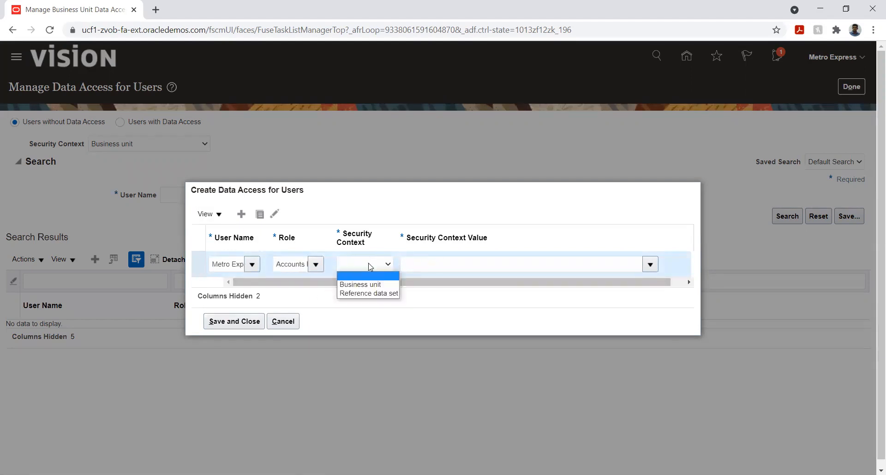
{"action": "left_click", "coordinate": [366, 294]}
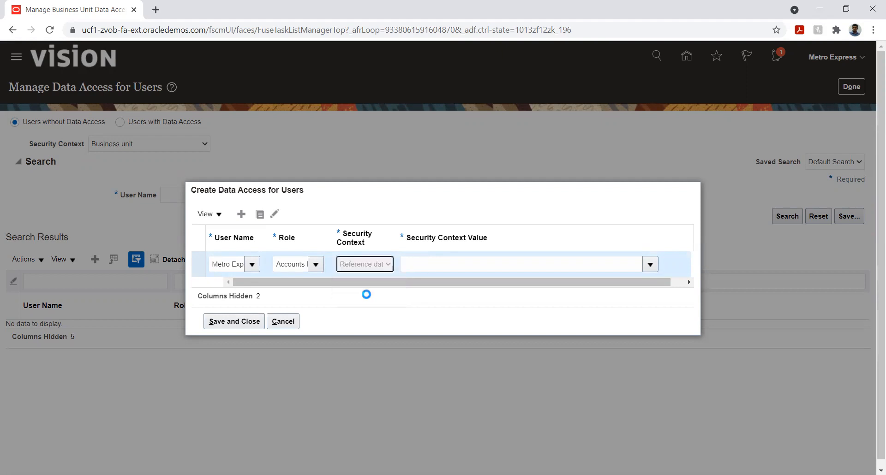
{"action": "left_click", "coordinate": [439, 265]}
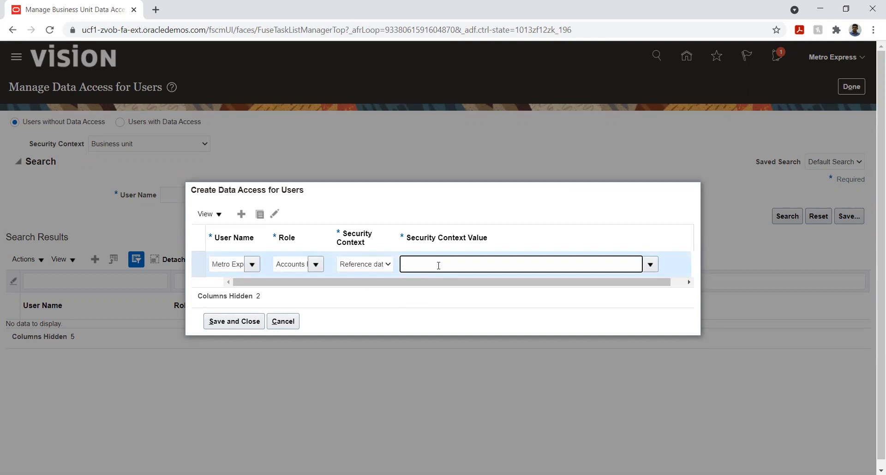
{"action": "type", "text": "Met"}
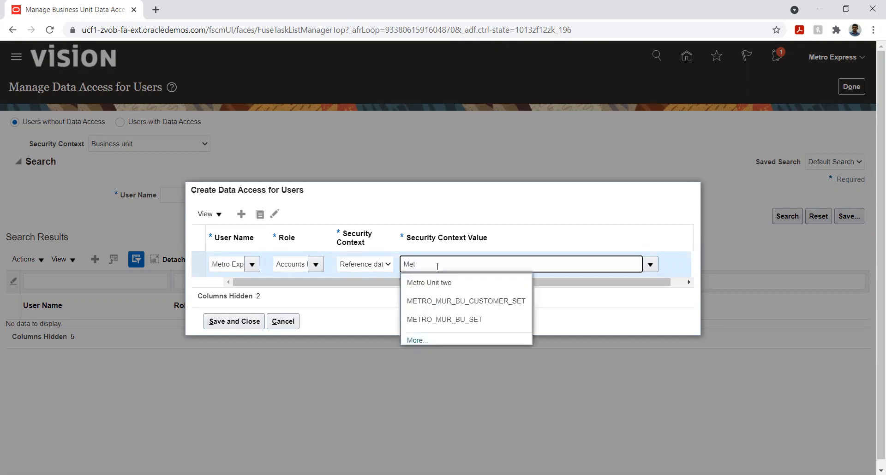
{"action": "left_click", "coordinate": [440, 283]}
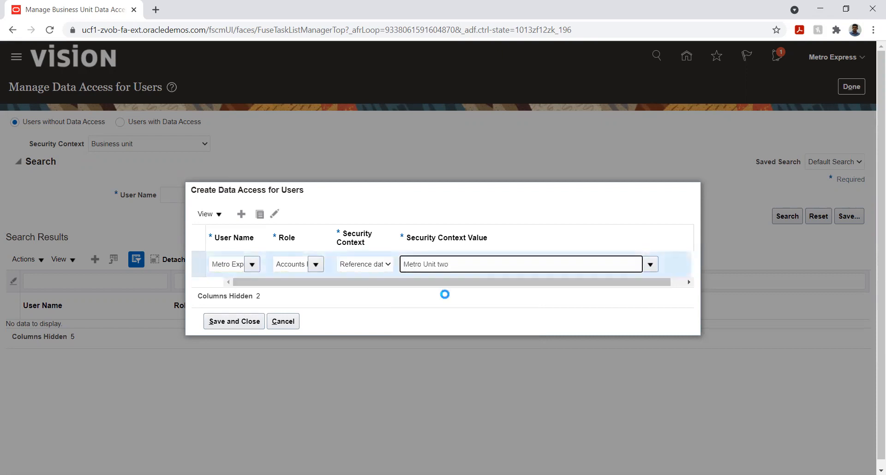
Add a second data access row for user Metro Express with the role Accounts Receivable Specialist
{"action": "left_click", "coordinate": [241, 215]}
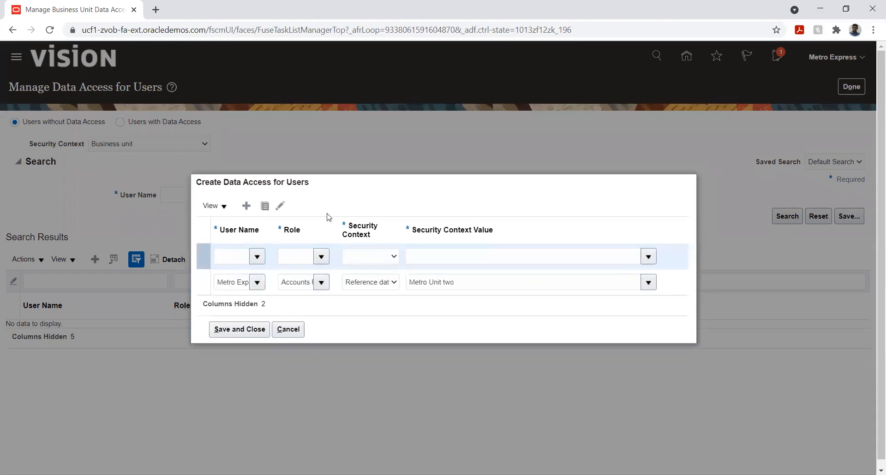
{"action": "left_click", "coordinate": [231, 257]}
{"action": "type", "text": "Metr"}
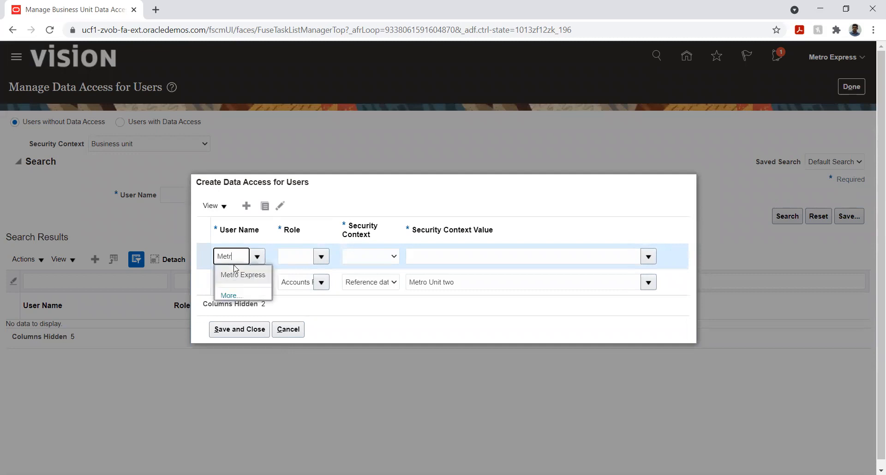
{"action": "left_click", "coordinate": [238, 276]}
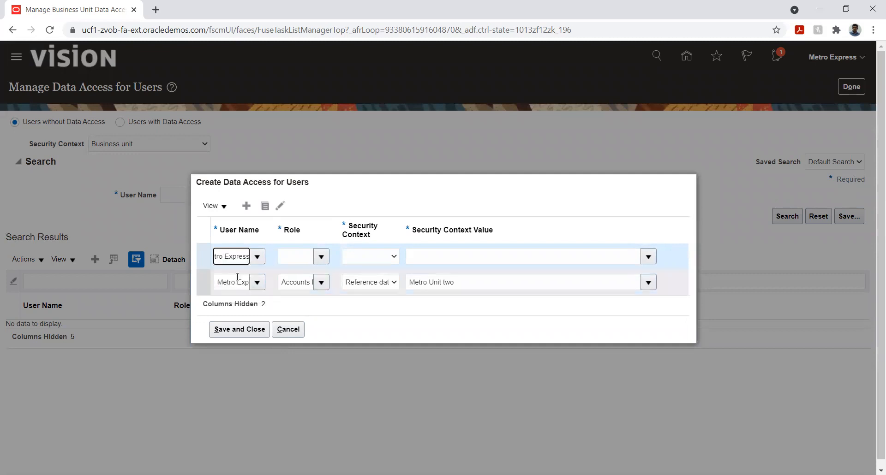
{"action": "left_click", "coordinate": [292, 256]}
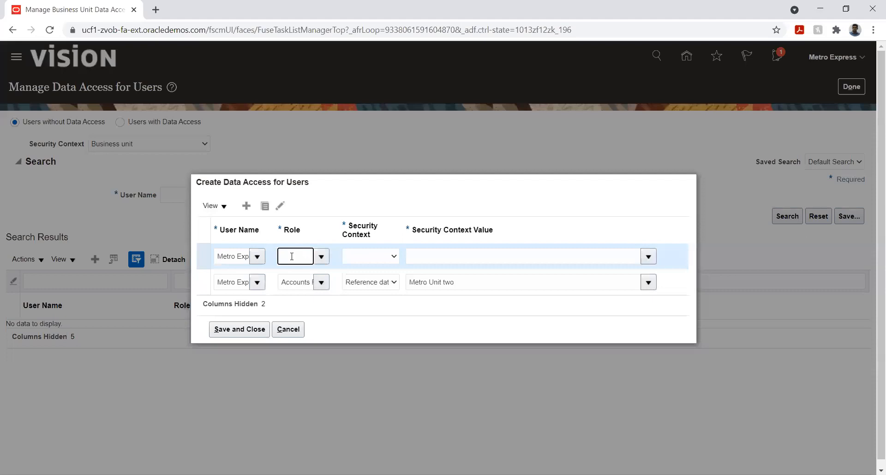
{"action": "type", "text": "Acc"}
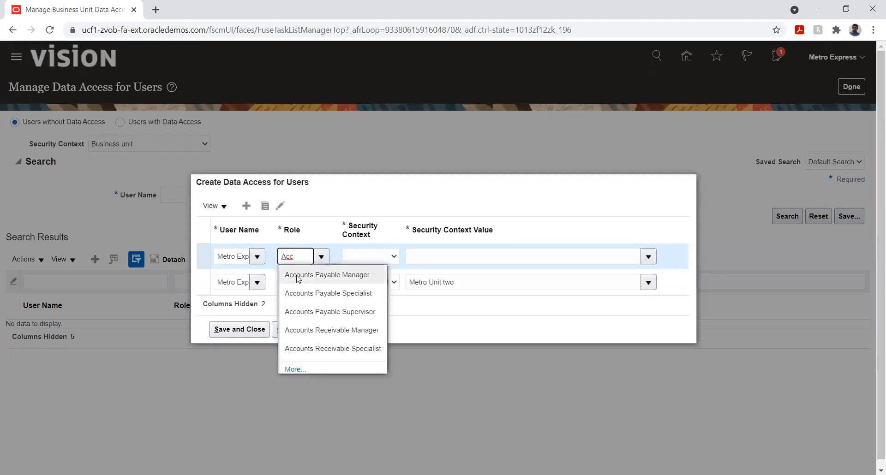
{"action": "left_click", "coordinate": [321, 347]}
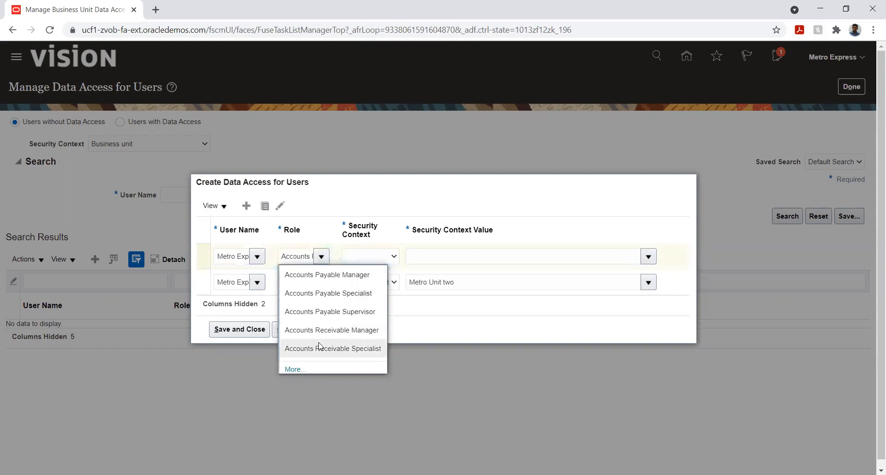
Give the Accounts Receivable Specialist row the Reference data set context with value Metro Unit two, and save and close data access management
{"action": "left_click", "coordinate": [376, 256]}
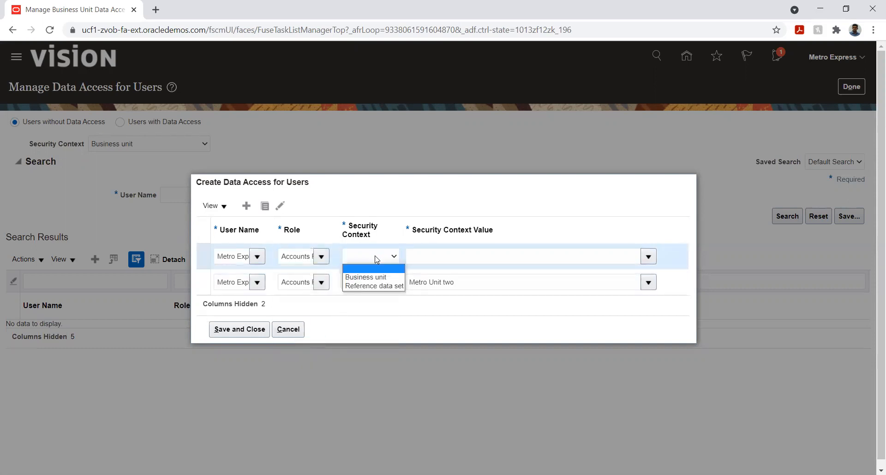
{"action": "left_click", "coordinate": [374, 287]}
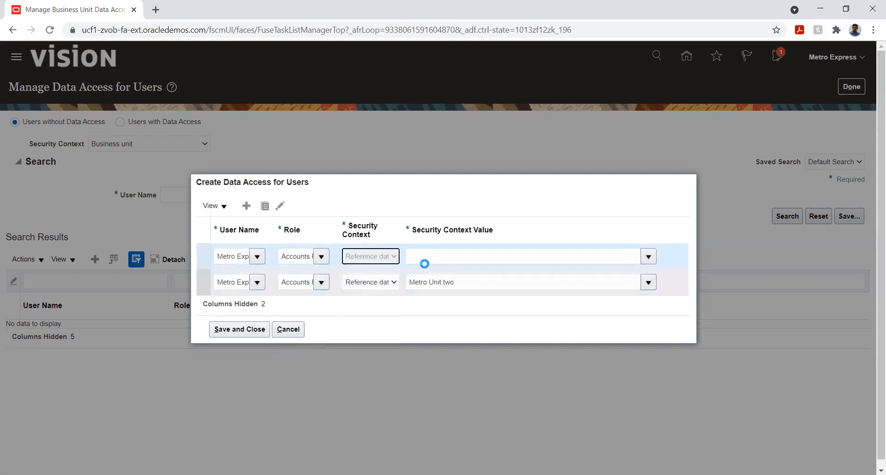
{"action": "left_click", "coordinate": [460, 254]}
{"action": "type", "text": "Met"}
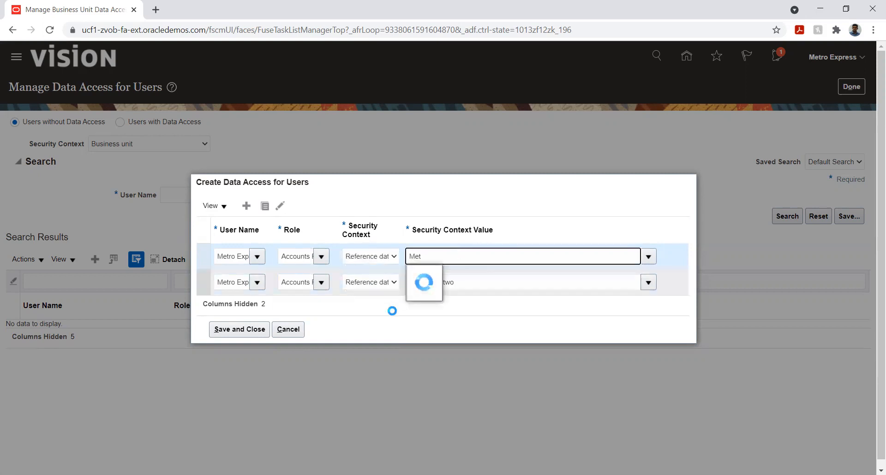
{"action": "left_click", "coordinate": [476, 281]}
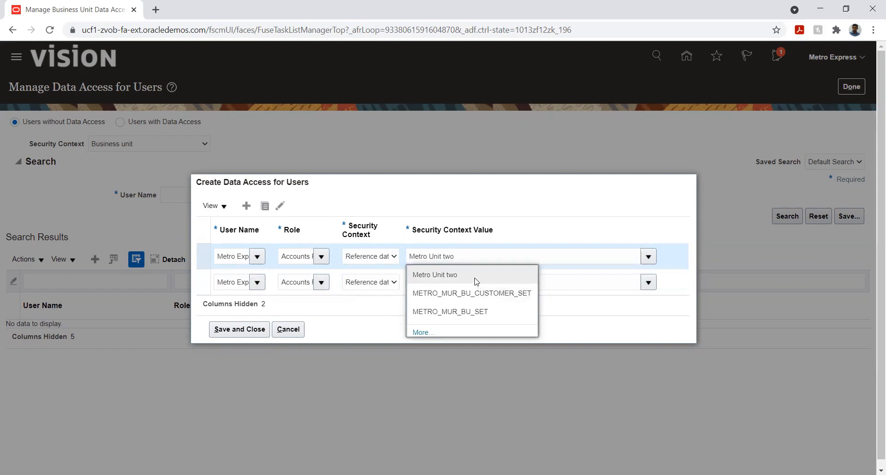
{"action": "left_click", "coordinate": [475, 276]}
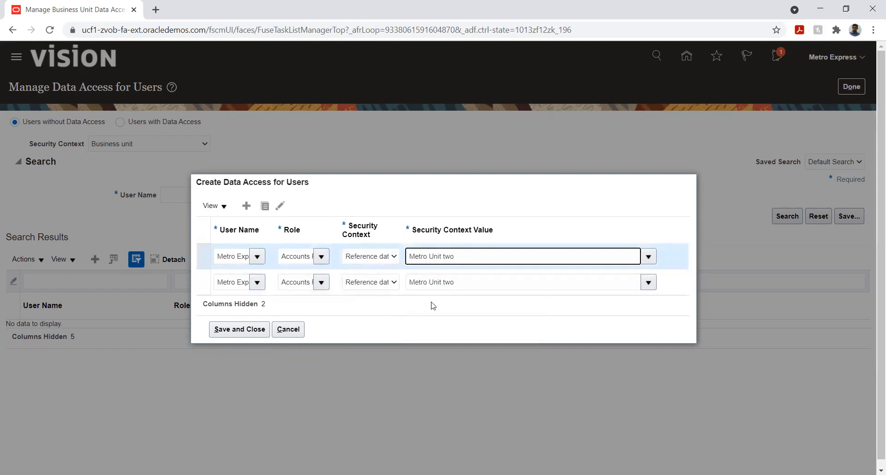
{"action": "left_click", "coordinate": [241, 329]}
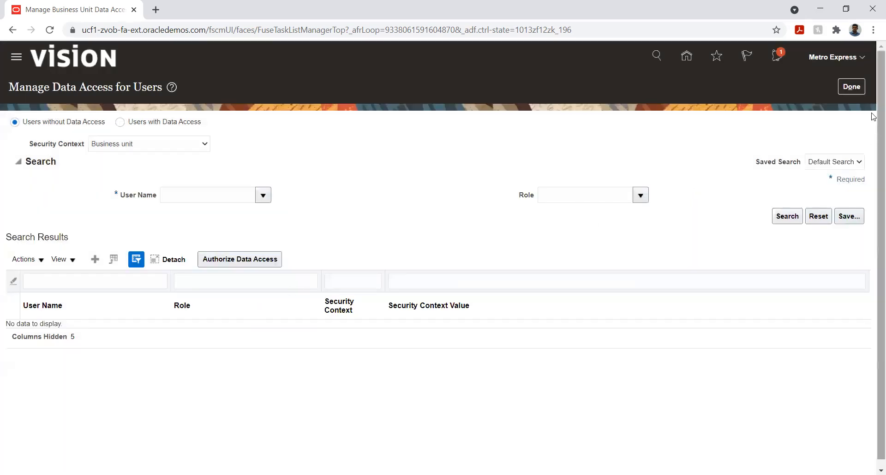
{"action": "left_click", "coordinate": [853, 87]}
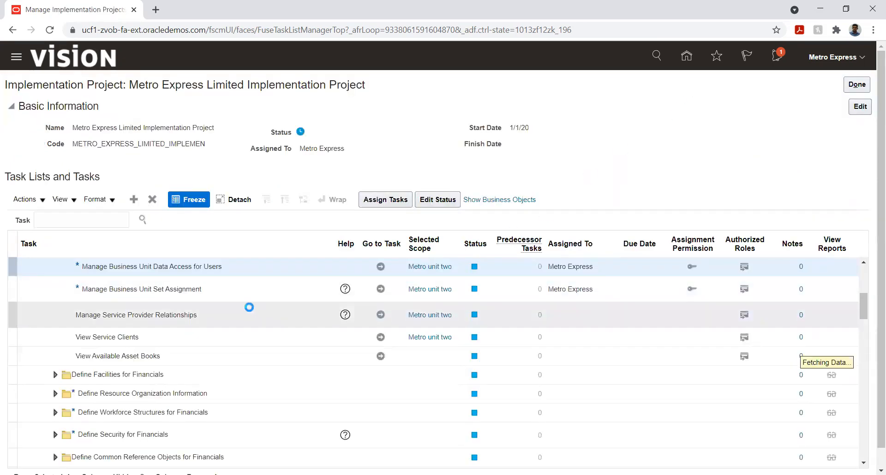
Open the Manage Receivables System Options task in the implementation project and start creating new system options
{"action": "scroll", "coordinate": [136, 339], "scroll_direction": "down", "scroll_amount": 5}
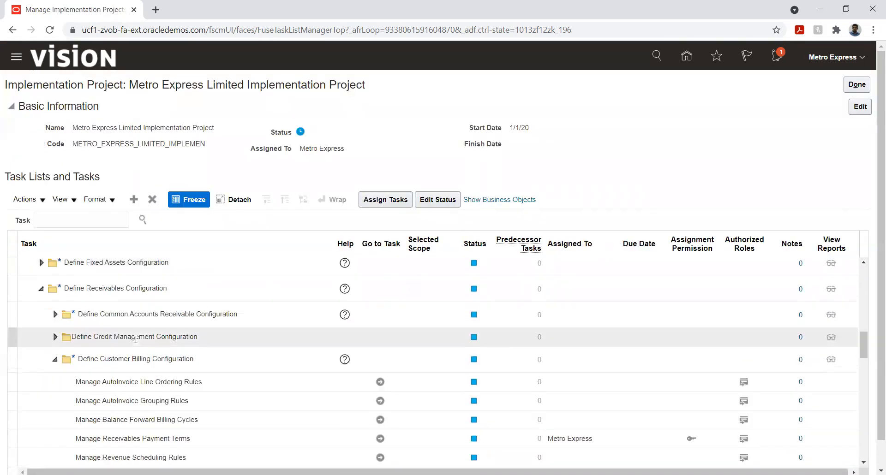
{"action": "scroll", "coordinate": [136, 339], "scroll_direction": "down", "scroll_amount": 5}
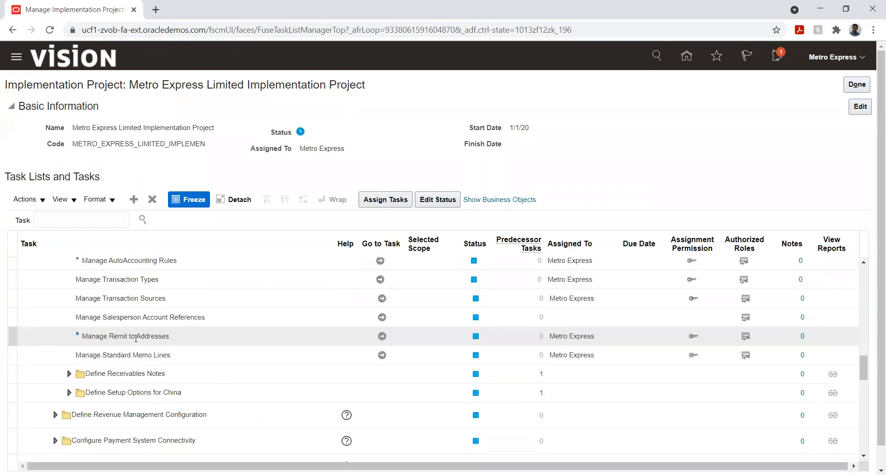
{"action": "scroll", "coordinate": [136, 340], "scroll_direction": "down", "scroll_amount": 10}
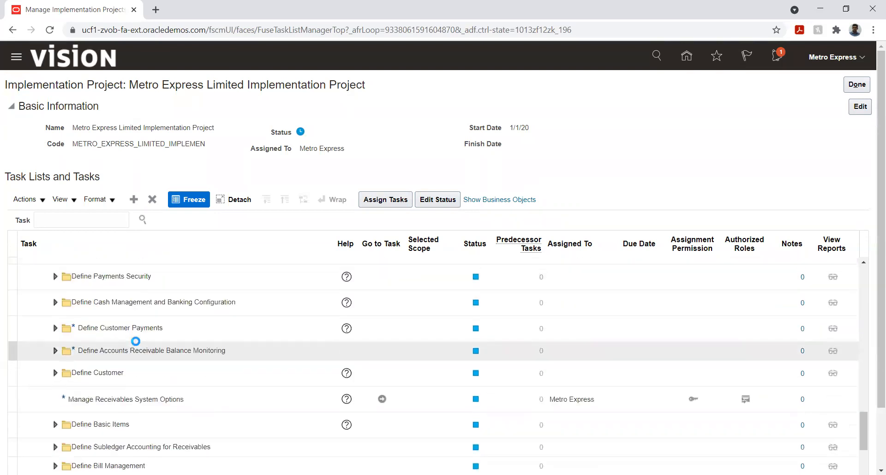
{"action": "left_click", "coordinate": [381, 398]}
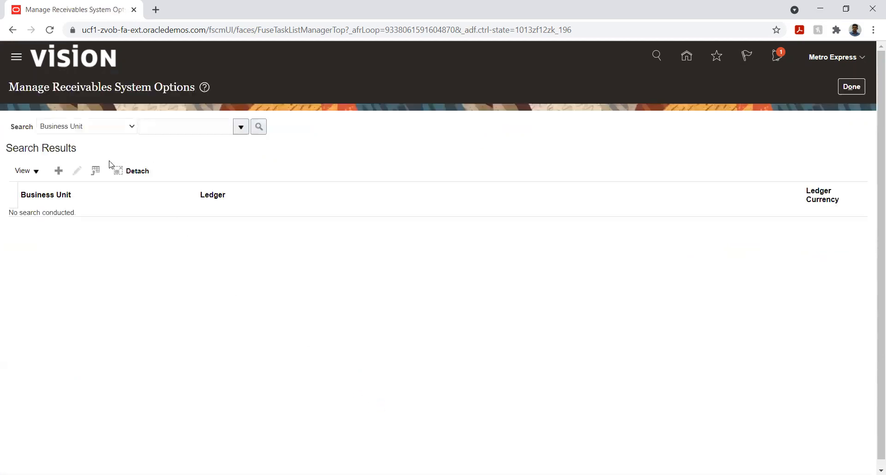
{"action": "left_click", "coordinate": [58, 171]}
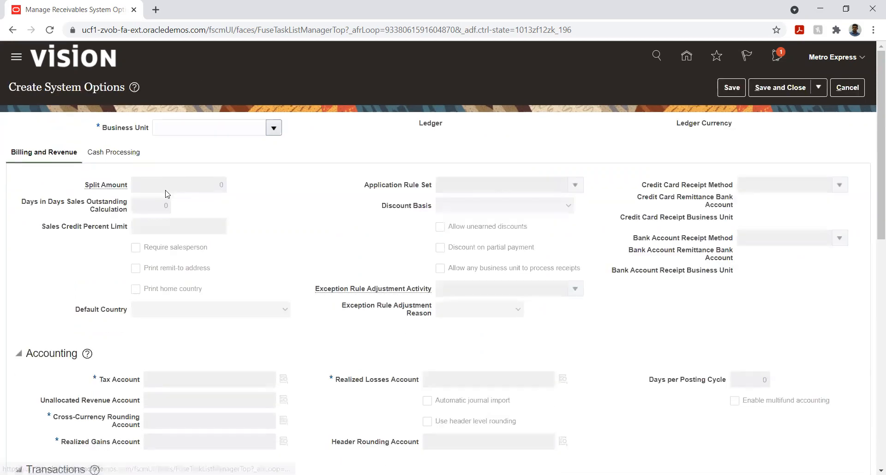
Assign business unit Metro unit two to the new Receivables system options using the business unit search
{"action": "left_click", "coordinate": [274, 133]}
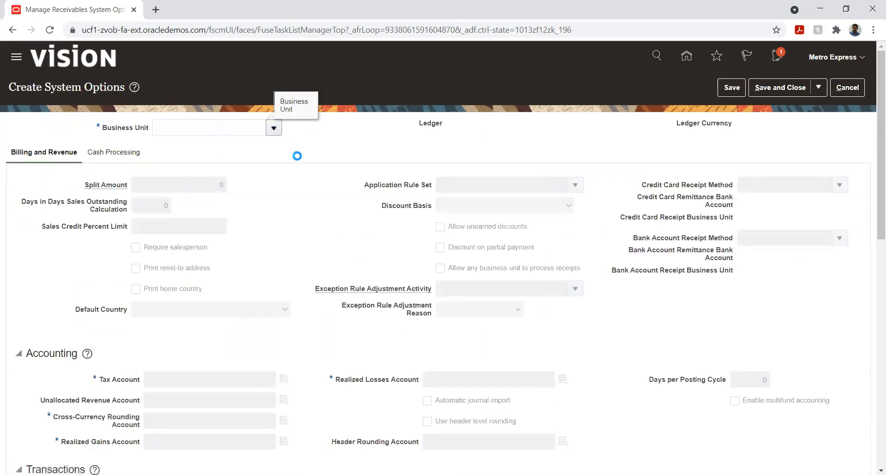
{"action": "left_click", "coordinate": [239, 127]}
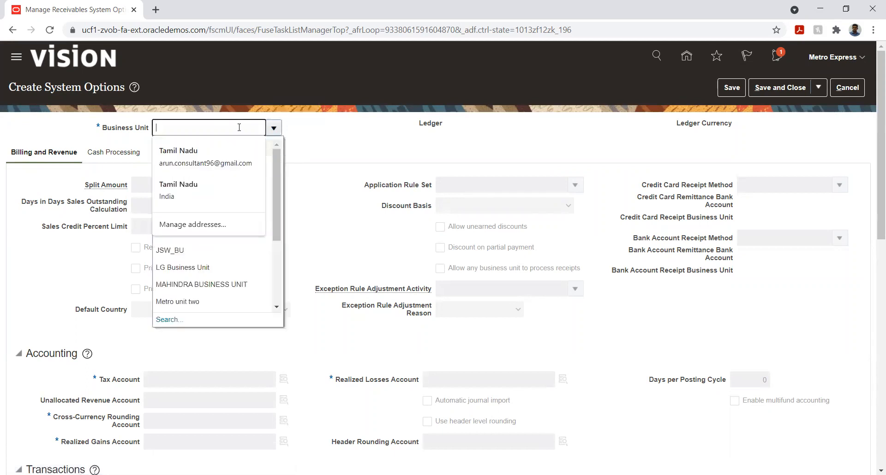
{"action": "type", "text": "Met"}
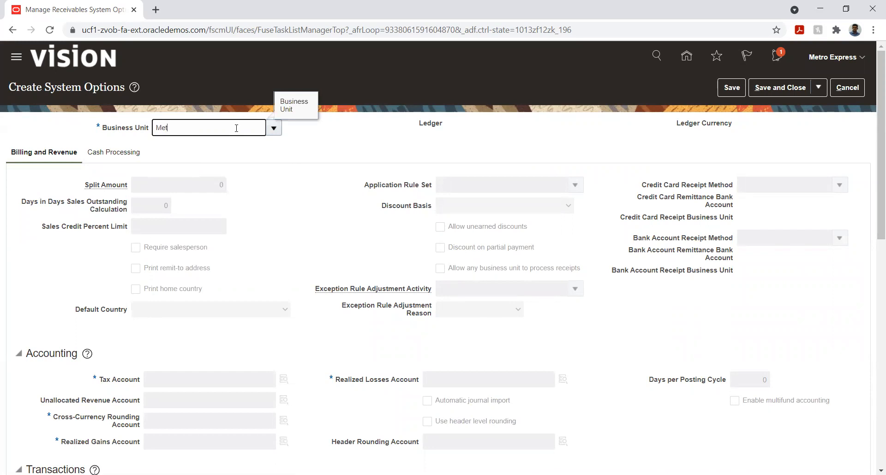
{"action": "left_click", "coordinate": [273, 130]}
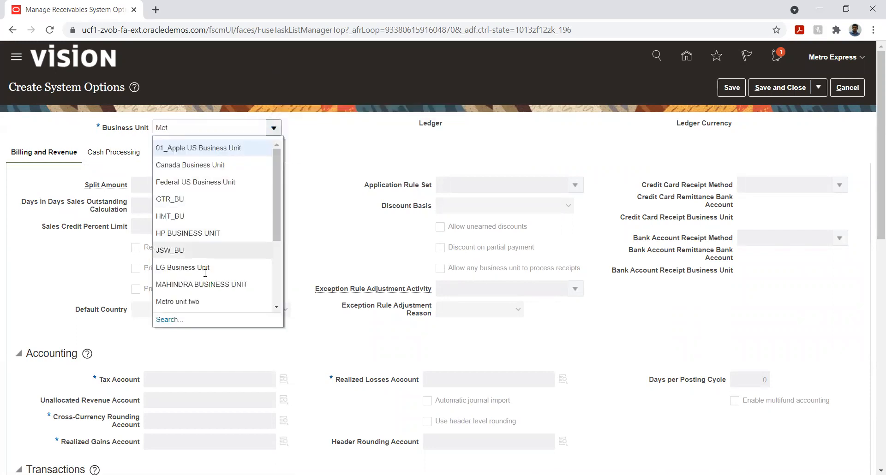
{"action": "left_click", "coordinate": [166, 322]}
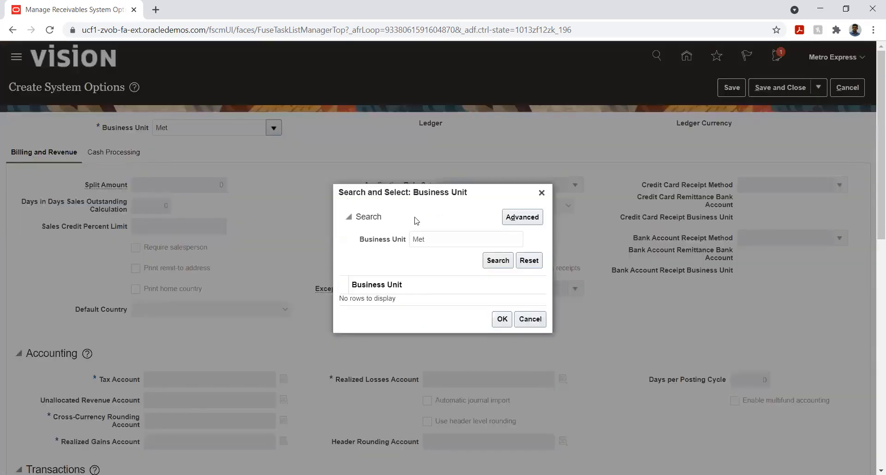
{"action": "left_click", "coordinate": [497, 261]}
{"action": "double_click", "coordinate": [462, 241]}
{"action": "key", "text": "BackSpace"}
{"action": "left_click", "coordinate": [509, 267]}
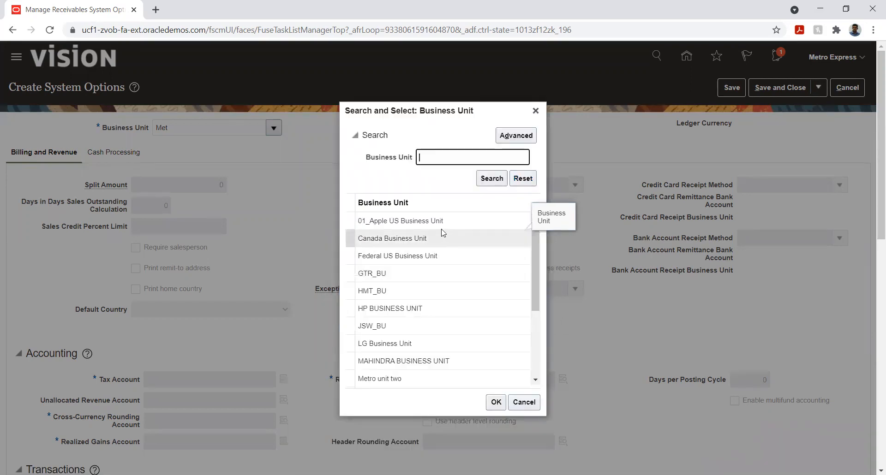
{"action": "scroll", "coordinate": [398, 303], "scroll_direction": "down", "scroll_amount": 2}
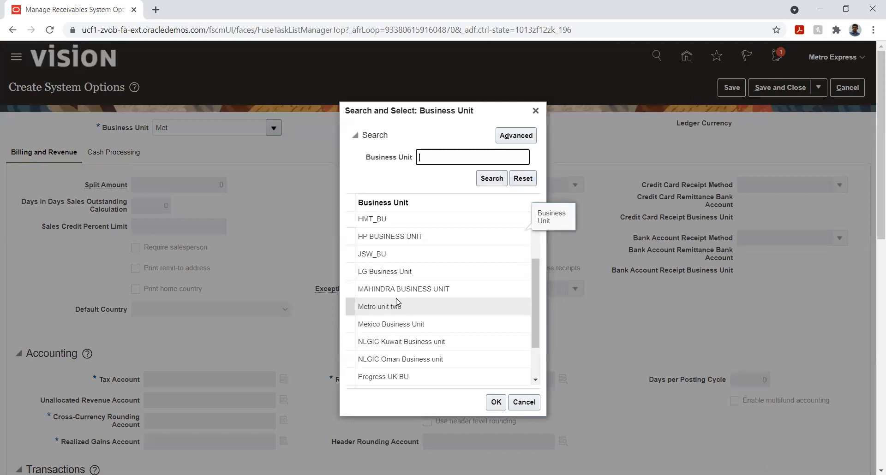
{"action": "left_click", "coordinate": [417, 309]}
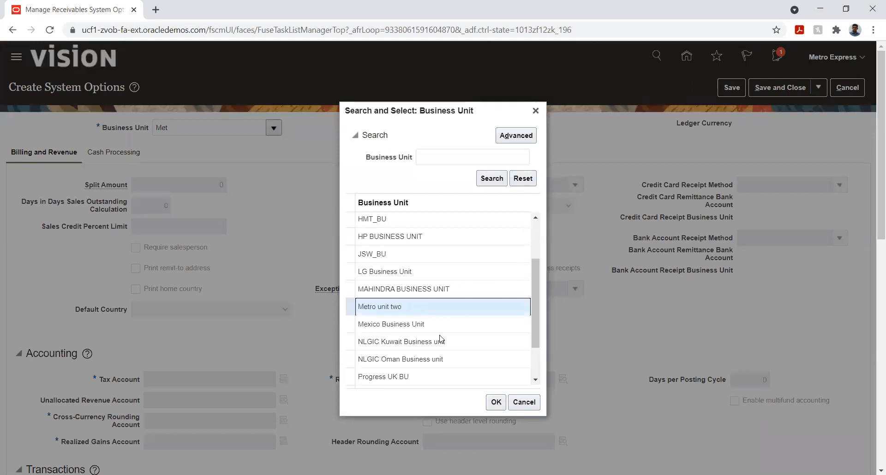
{"action": "left_click", "coordinate": [494, 403]}
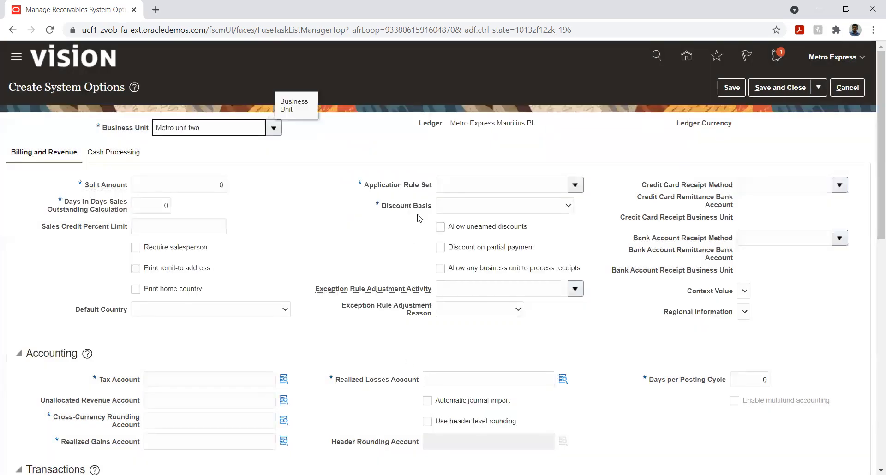
Set the application rule set to Prorate All and the discount basis to Invoice Amount
{"action": "left_click", "coordinate": [575, 186]}
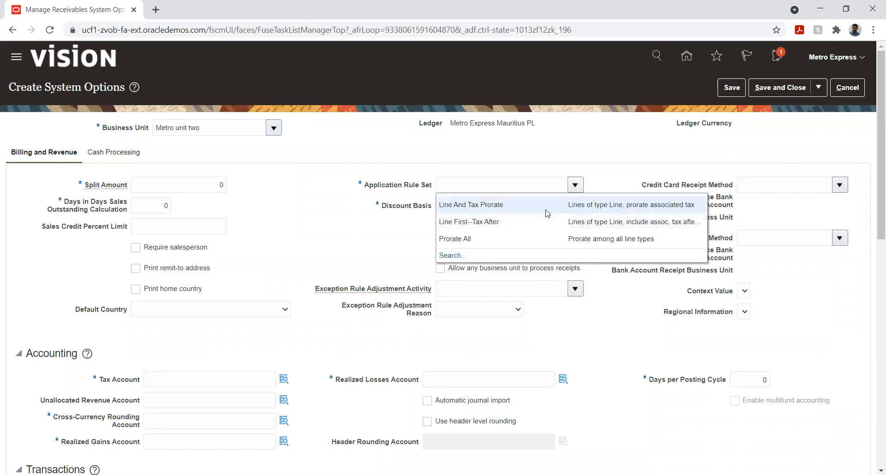
{"action": "left_click", "coordinate": [510, 255]}
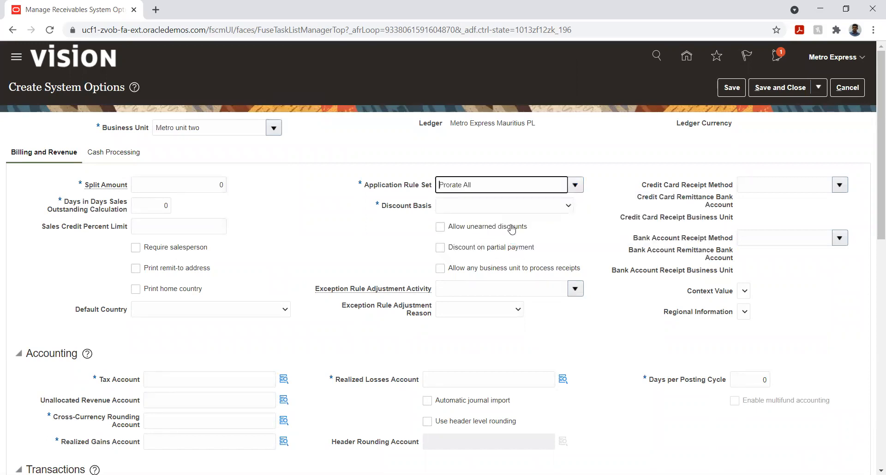
{"action": "left_click", "coordinate": [506, 207]}
{"action": "left_click", "coordinate": [486, 226]}
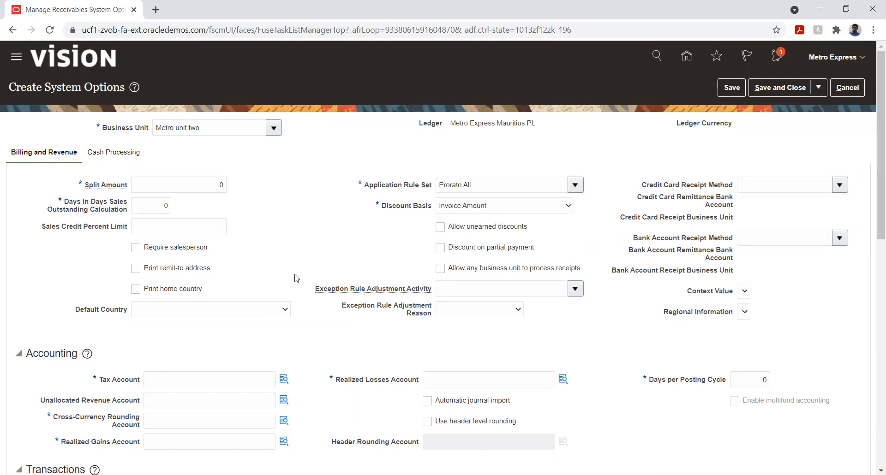
Start defining the Tax Account combination with company 01 (Metro Express Mauritius) and department 001 (Human Resource)
{"action": "scroll", "coordinate": [298, 272], "scroll_direction": "down", "scroll_amount": 3}
{"action": "left_click", "coordinate": [284, 265]}
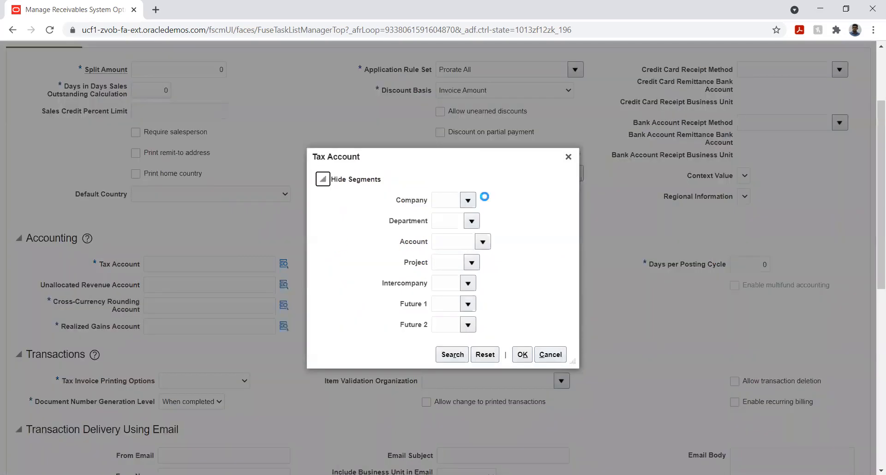
{"action": "left_click", "coordinate": [476, 222]}
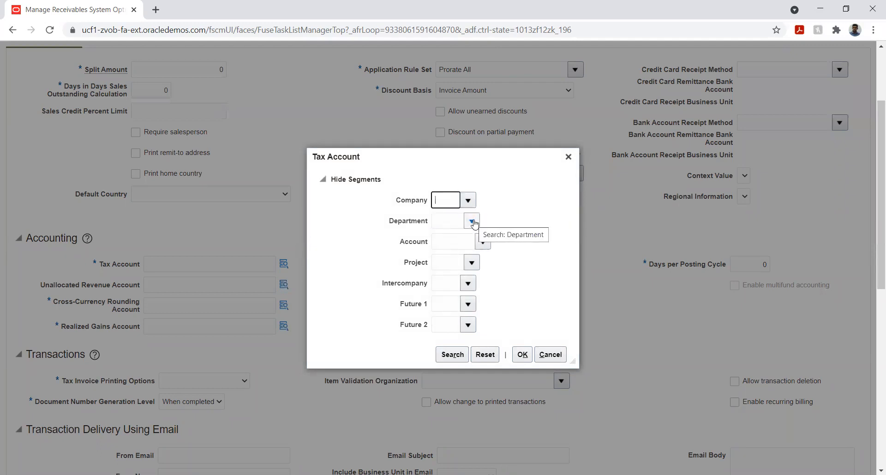
{"action": "left_click", "coordinate": [468, 200]}
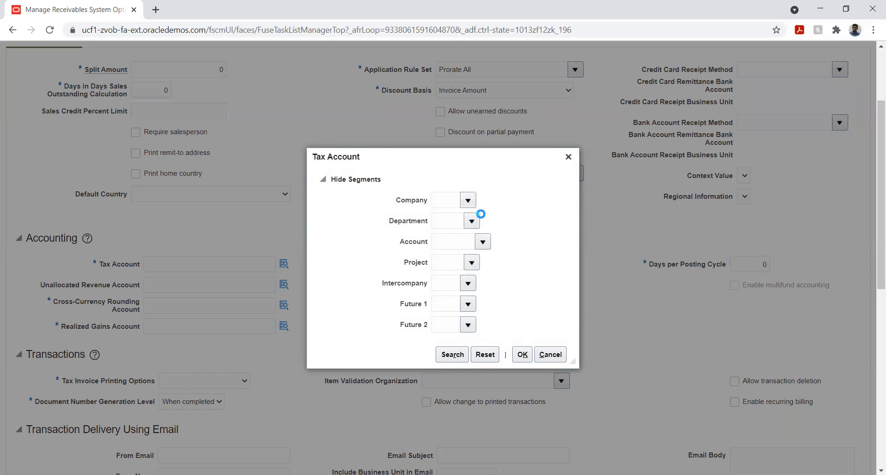
{"action": "left_click", "coordinate": [479, 218]}
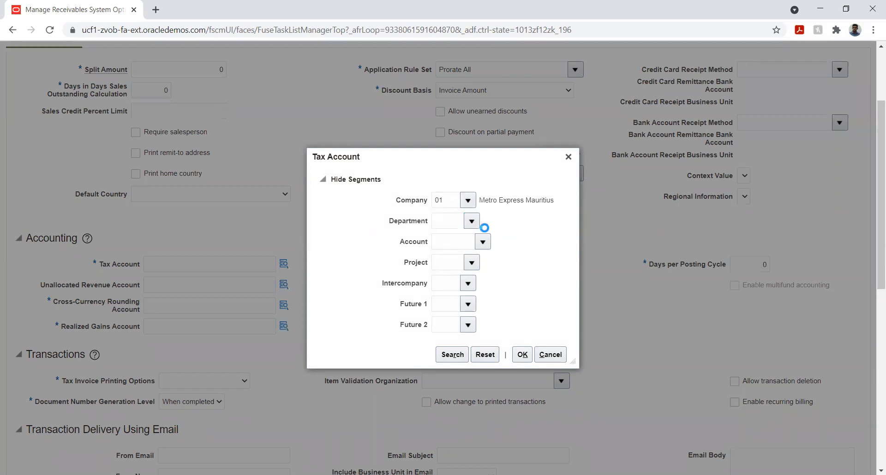
{"action": "left_click", "coordinate": [482, 240]}
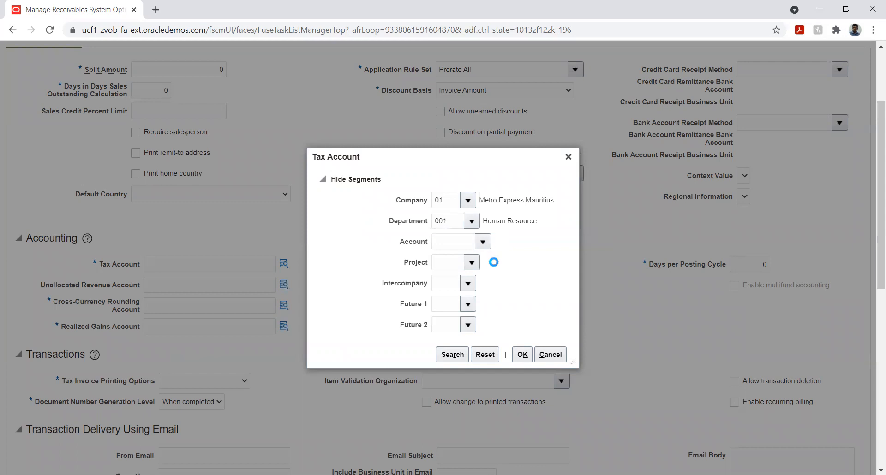
{"action": "left_click", "coordinate": [483, 242]}
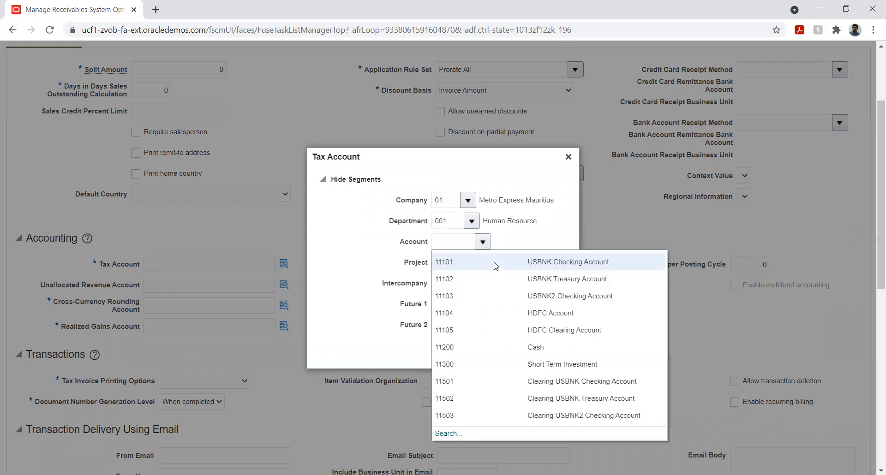
{"action": "left_click", "coordinate": [450, 432]}
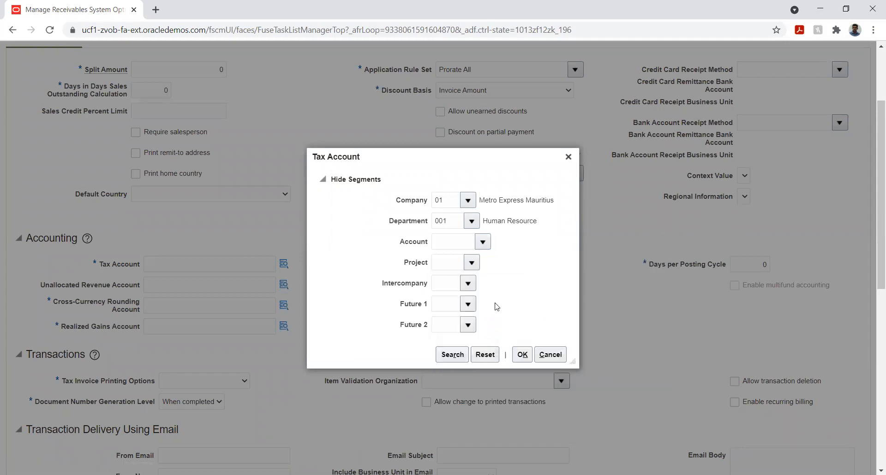
{"action": "left_click", "coordinate": [447, 259]}
{"action": "type", "text": "%tax%"}
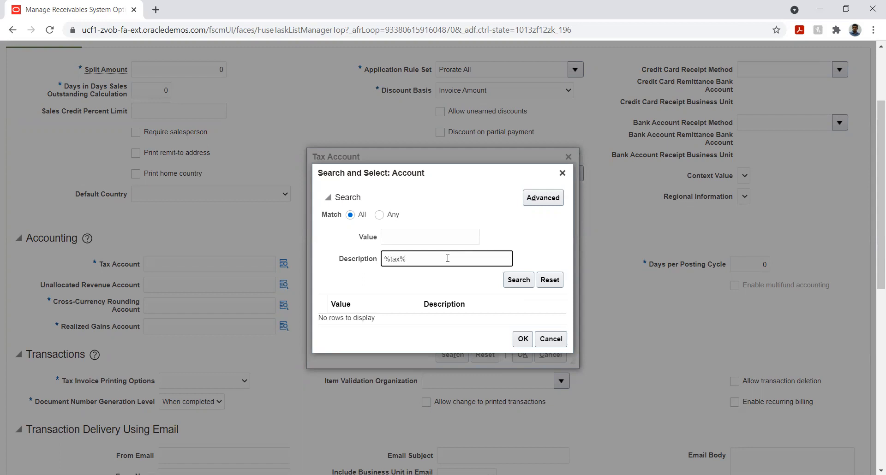
{"action": "key", "text": "Return"}
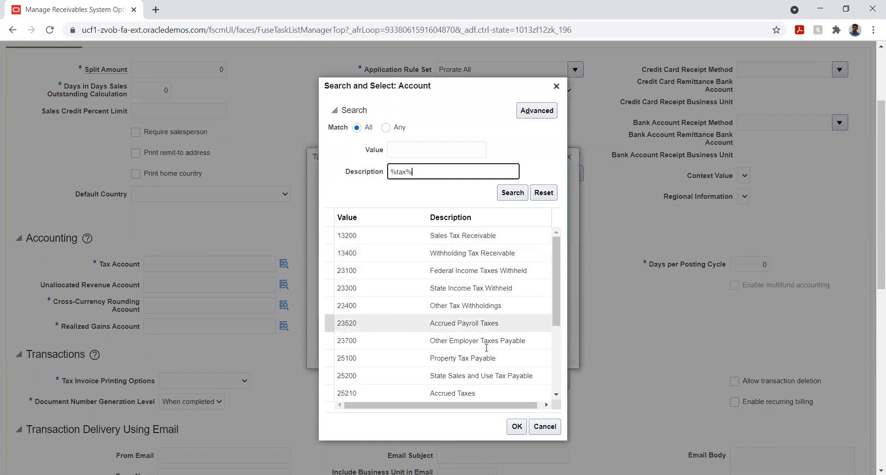
{"action": "left_click", "coordinate": [482, 394]}
{"action": "left_click", "coordinate": [516, 426]}
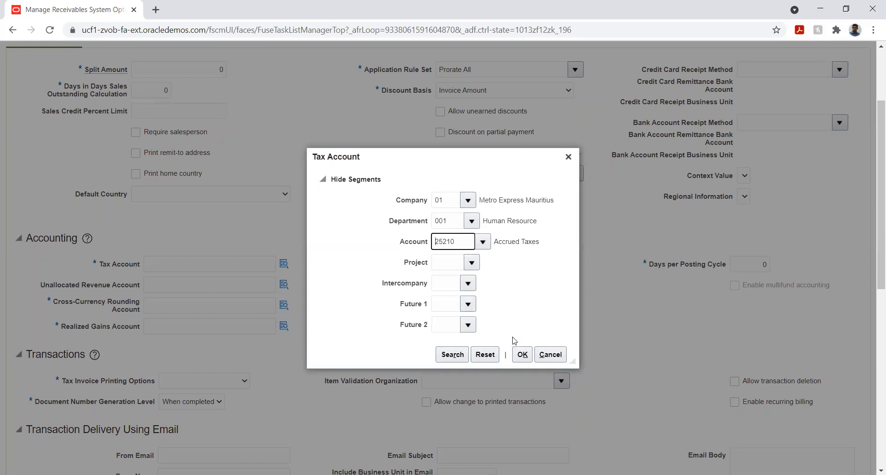
Complete the Tax Account with project 01, intercompany 01, and 00 for Future 1 and Future 2, and accept the combination
{"action": "left_click", "coordinate": [472, 265]}
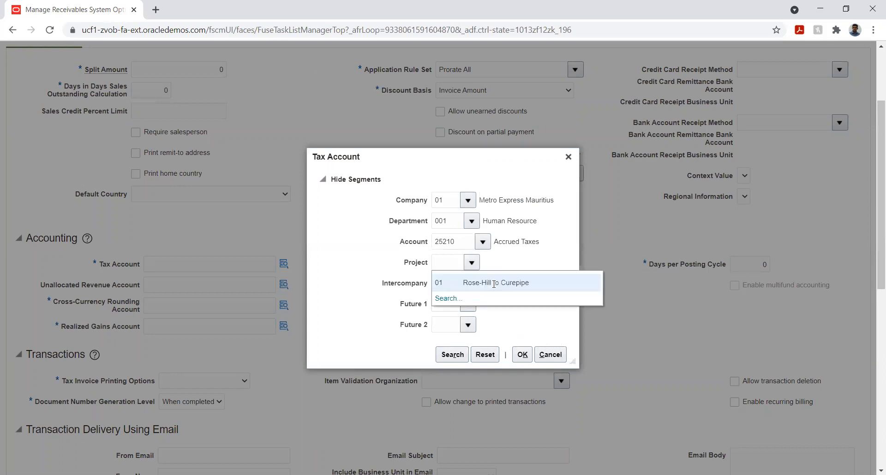
{"action": "type", "text": "01"}
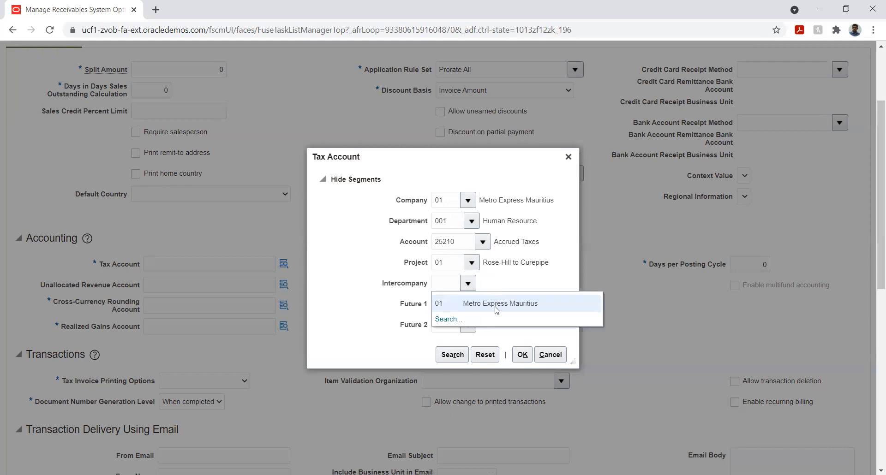
{"action": "type", "text": "01"}
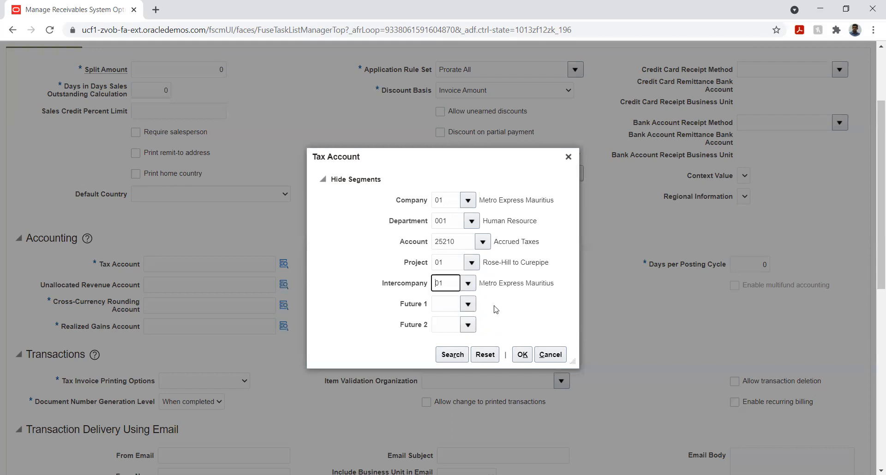
{"action": "left_click", "coordinate": [470, 309]}
{"action": "left_click", "coordinate": [470, 309]}
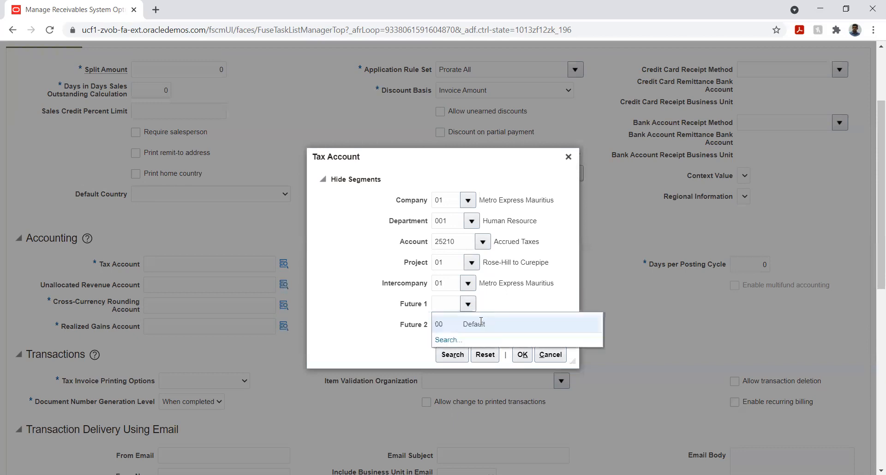
{"action": "left_click", "coordinate": [480, 323]}
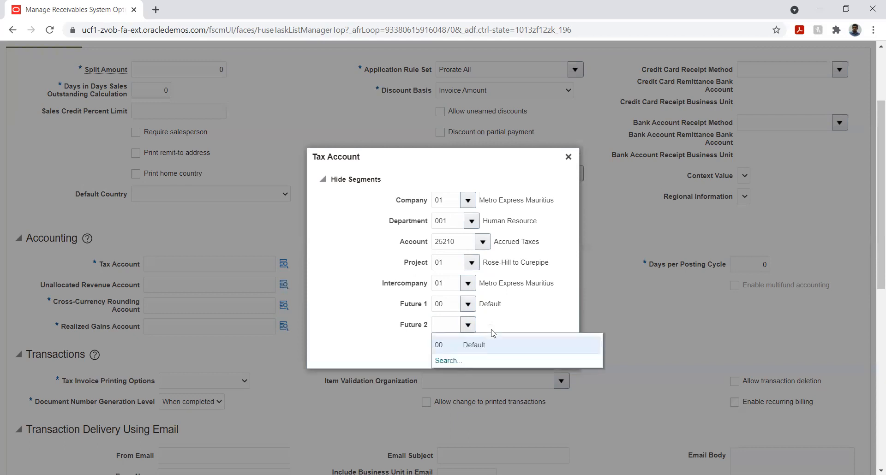
{"action": "left_click", "coordinate": [478, 344]}
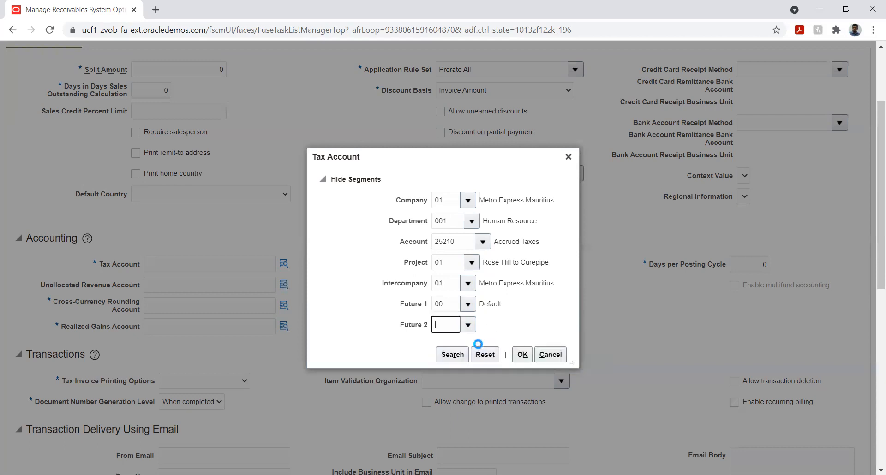
{"action": "left_click", "coordinate": [523, 355]}
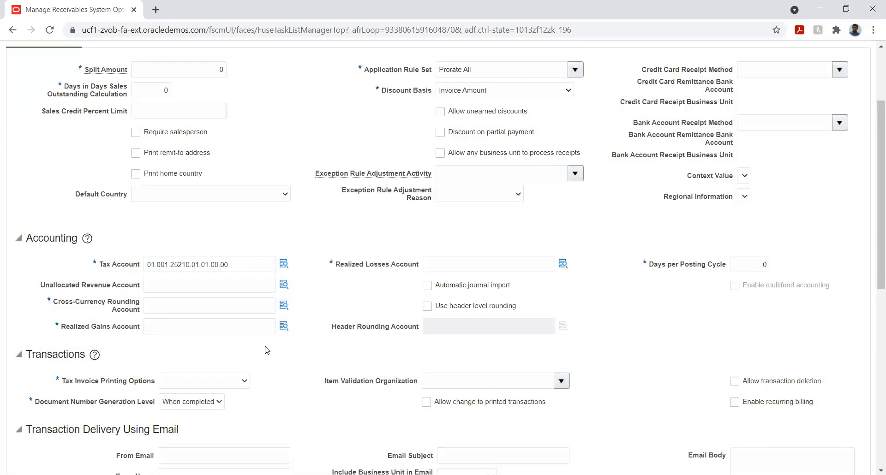
Copy the Tax Account combination 01.001.25210.01.01.00.00 into Cross-Currency Rounding Account and open its segments
{"action": "double_click", "coordinate": [256, 265]}
{"action": "key", "text": "ctrl+c"}
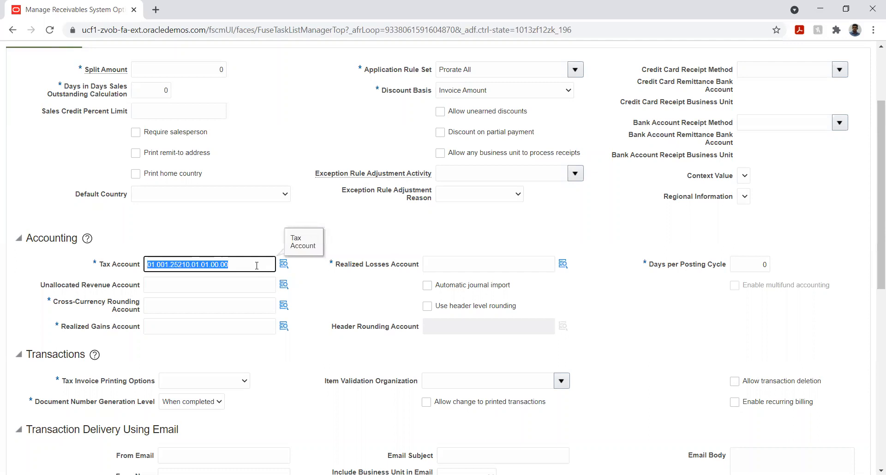
{"action": "left_click", "coordinate": [244, 306]}
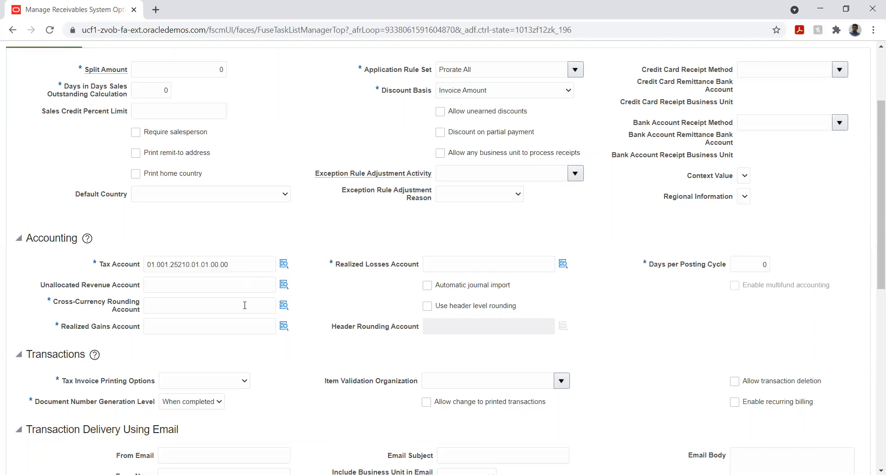
{"action": "left_click", "coordinate": [244, 305]}
{"action": "key", "text": "ctrl+v"}
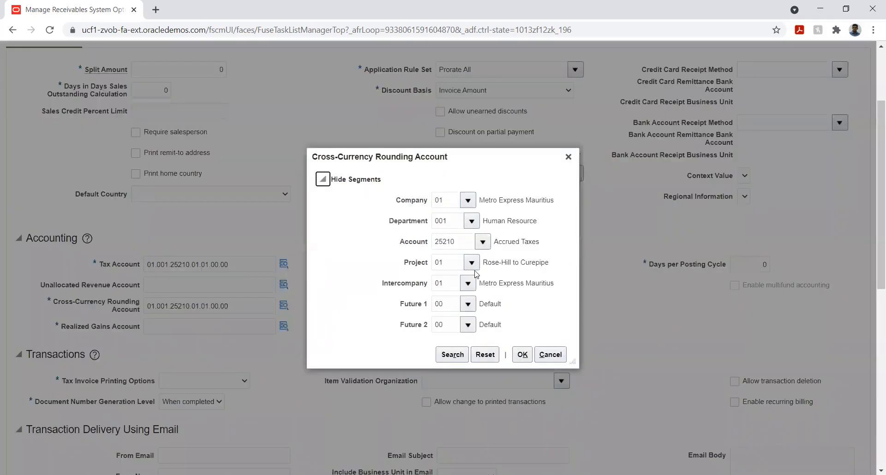
Search account descriptions for %round% and set the Cross-Currency Rounding Account's Account segment to 78550 Rounding
{"action": "double_click", "coordinate": [463, 239]}
{"action": "key", "text": "BackSpace"}
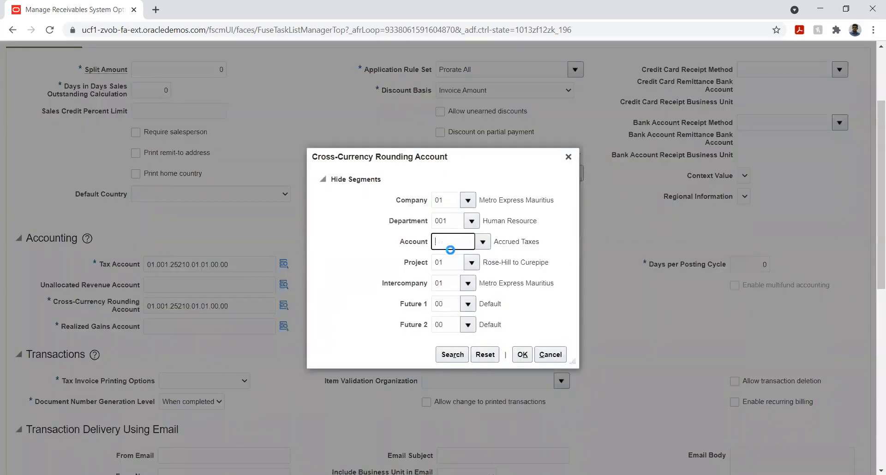
{"action": "left_click", "coordinate": [481, 247]}
{"action": "left_click", "coordinate": [446, 432]}
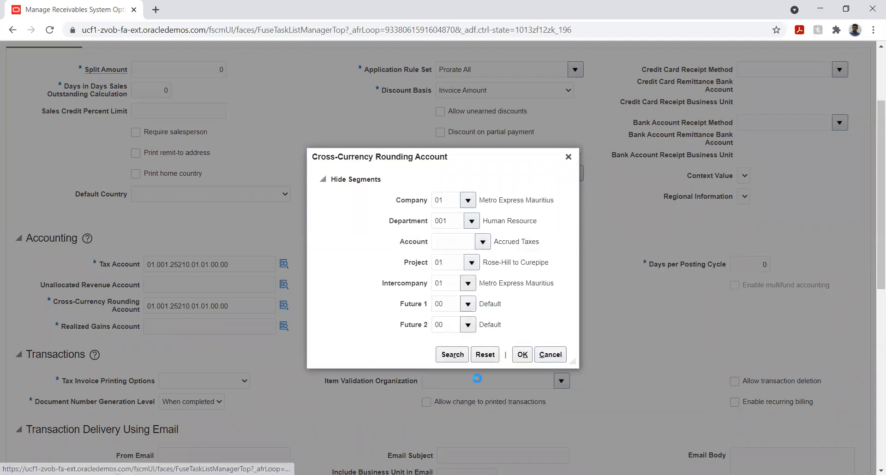
{"action": "left_click", "coordinate": [430, 256]}
{"action": "type", "text": "%round%"}
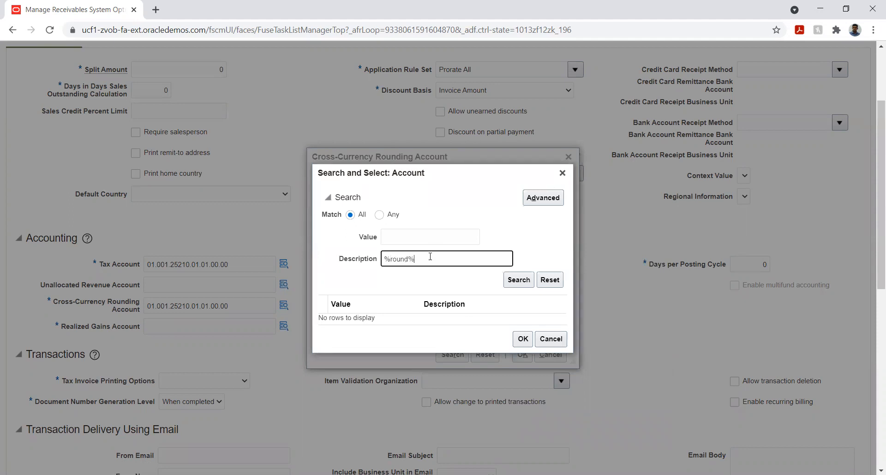
{"action": "left_click", "coordinate": [515, 279]}
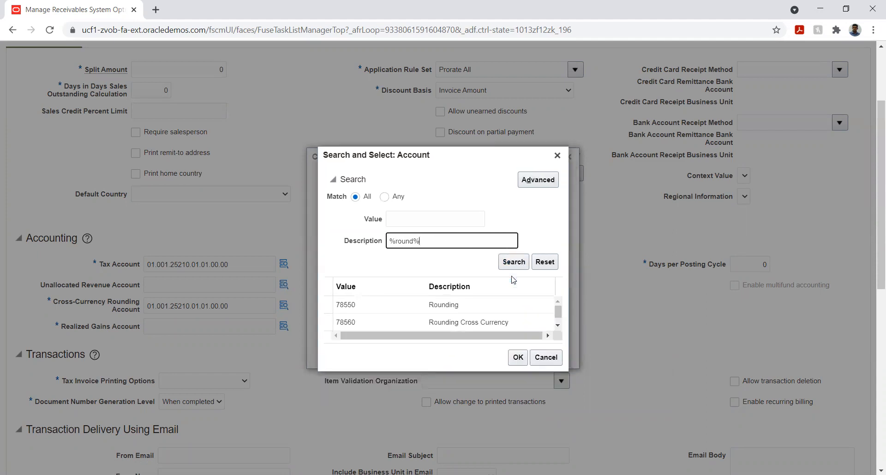
{"action": "left_click", "coordinate": [476, 307]}
{"action": "left_click", "coordinate": [518, 358]}
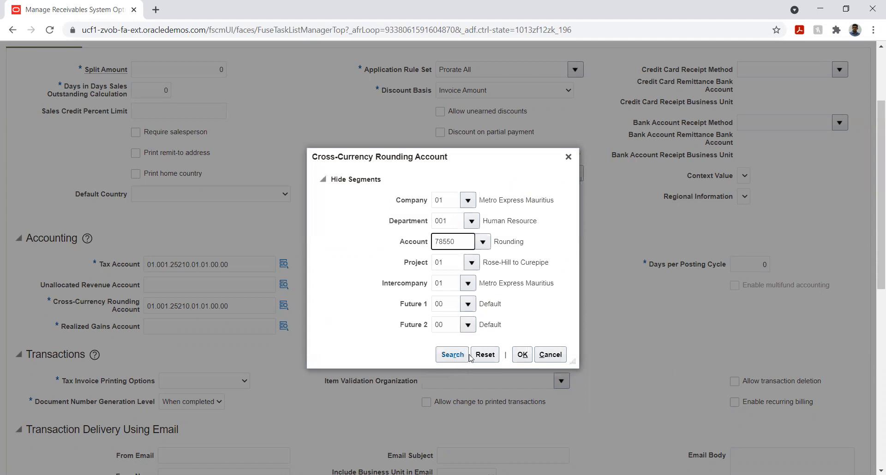
{"action": "left_click", "coordinate": [523, 356]}
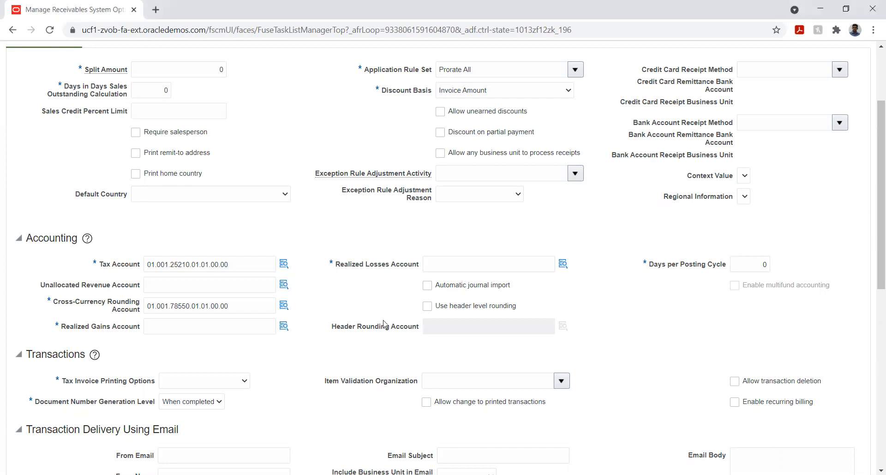
Paste the copied combination 01.001.25210.01.01.00.00 into Realized Gains Account and open its segments
{"action": "left_click", "coordinate": [251, 326]}
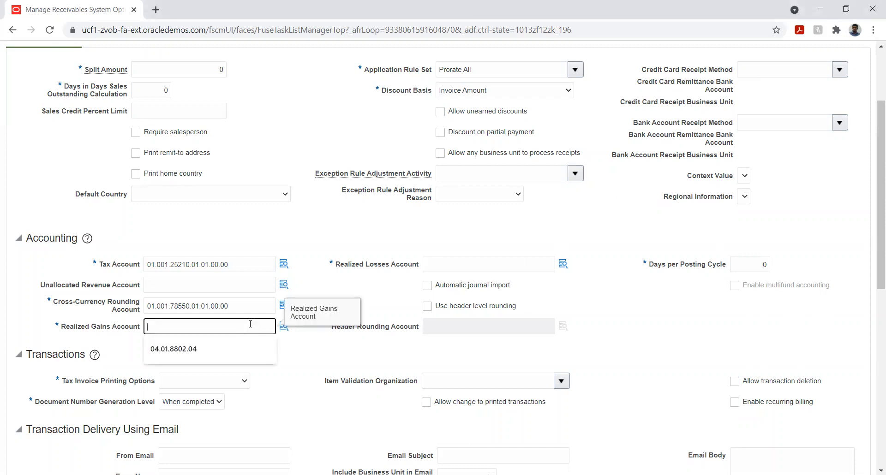
{"action": "key", "text": "ctrl+v"}
{"action": "left_click", "coordinate": [282, 329]}
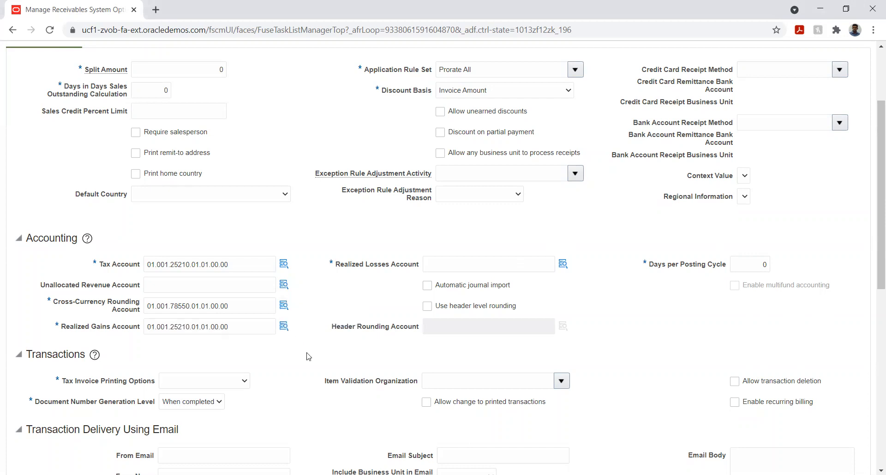
{"action": "left_click", "coordinate": [284, 327]}
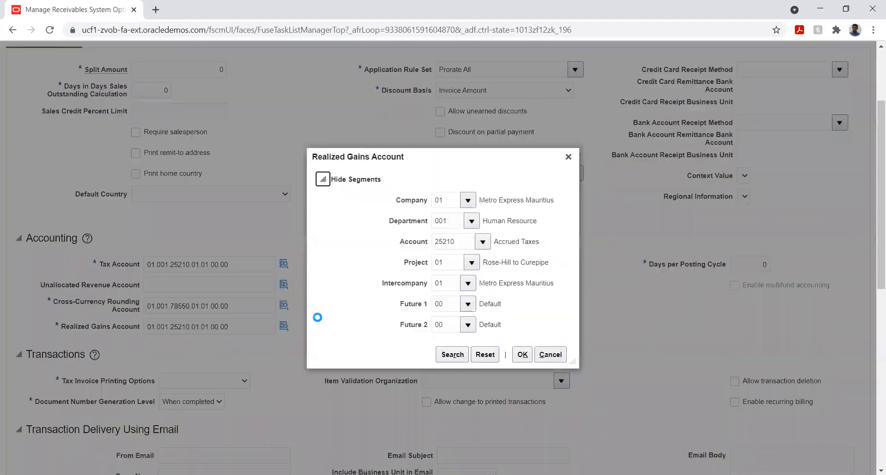
Search account descriptions for %gain% and set the Realized Gains Account's Account segment to 78610 Realised Gain
{"action": "left_click", "coordinate": [460, 241]}
{"action": "double_click", "coordinate": [461, 241]}
{"action": "key", "text": "BackSpace"}
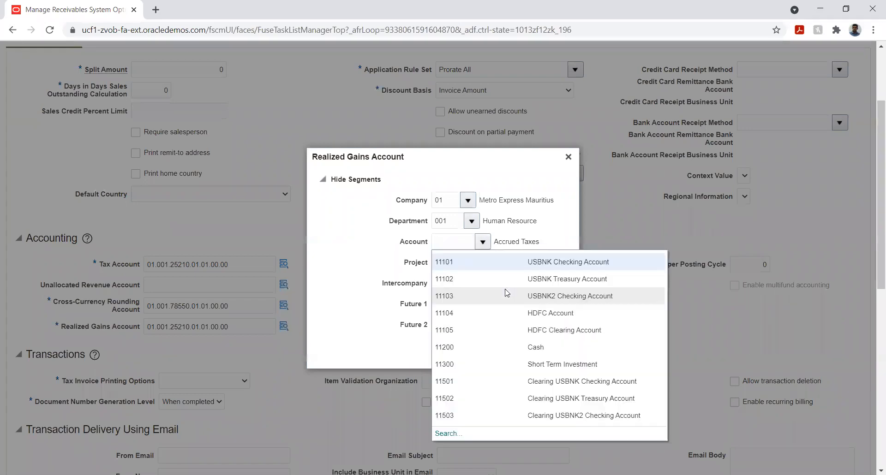
{"action": "left_click", "coordinate": [450, 434]}
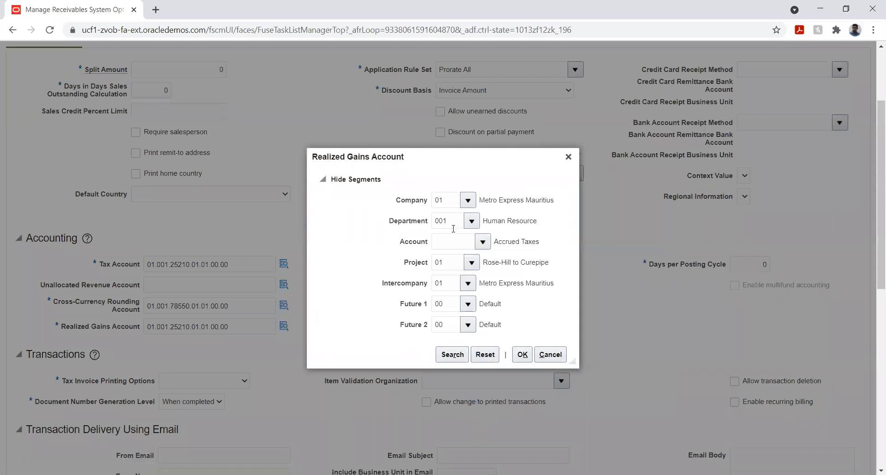
{"action": "left_click", "coordinate": [418, 255]}
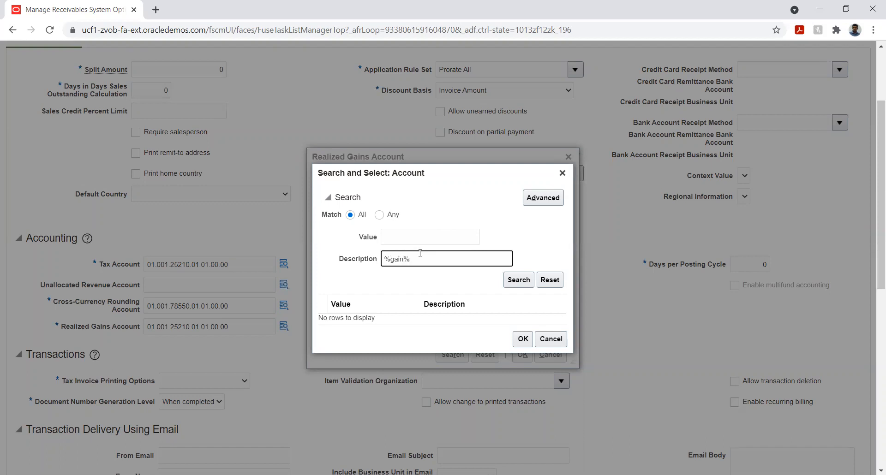
{"action": "left_click", "coordinate": [517, 280]}
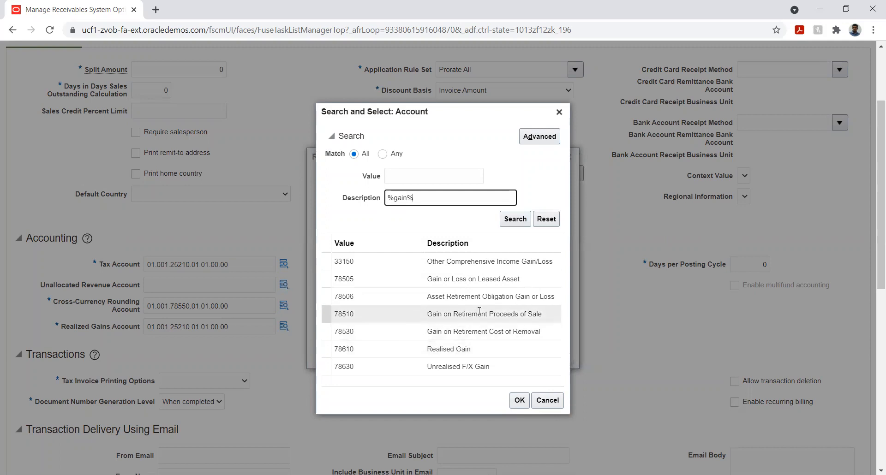
{"action": "left_click", "coordinate": [457, 349]}
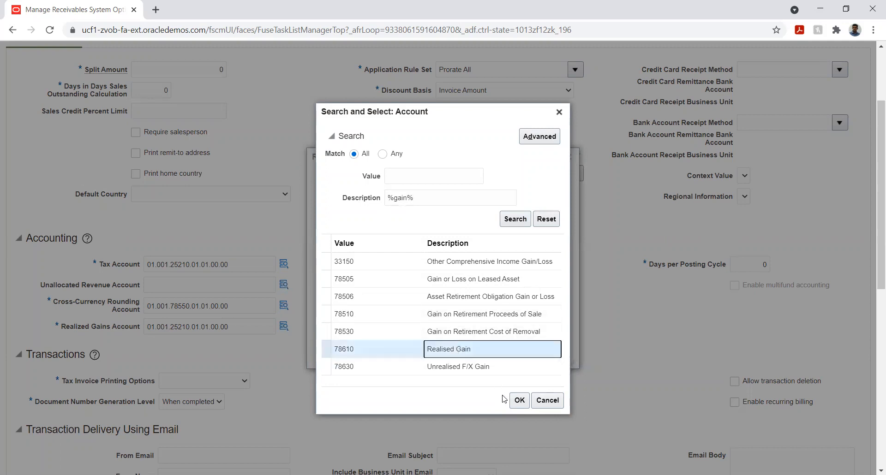
{"action": "left_click", "coordinate": [519, 401]}
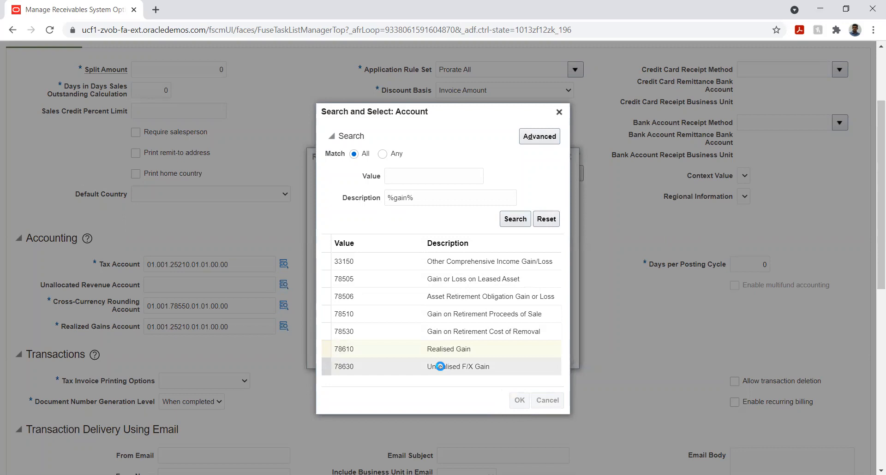
{"action": "left_click", "coordinate": [521, 355]}
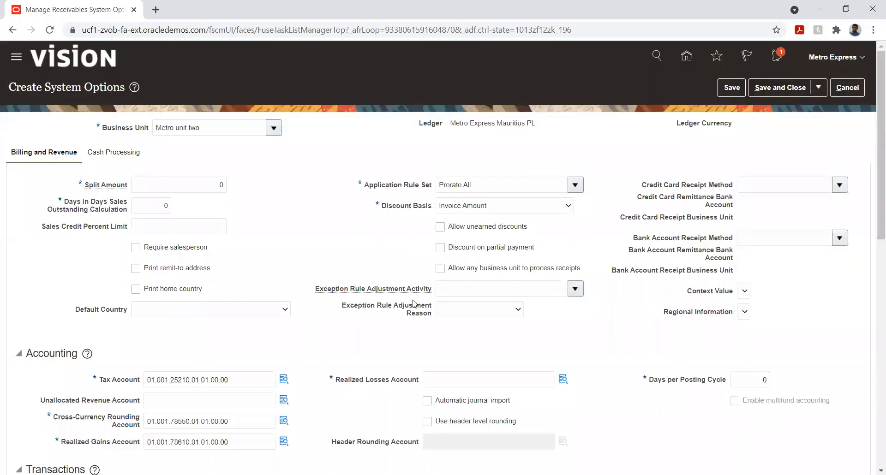
Paste the copied combination 01.001.25210.01.01.00.00 into Realized Losses Account and open its segments
{"action": "left_click", "coordinate": [460, 382]}
{"action": "key", "text": "ctrl+v"}
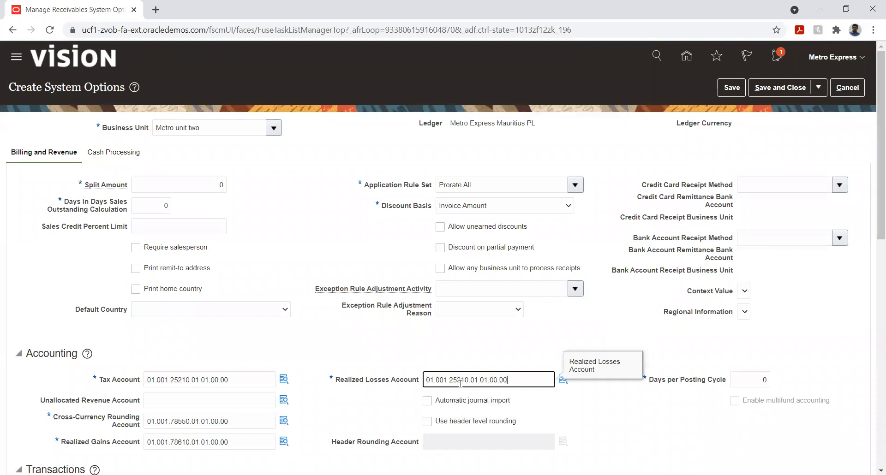
{"action": "left_click", "coordinate": [563, 379]}
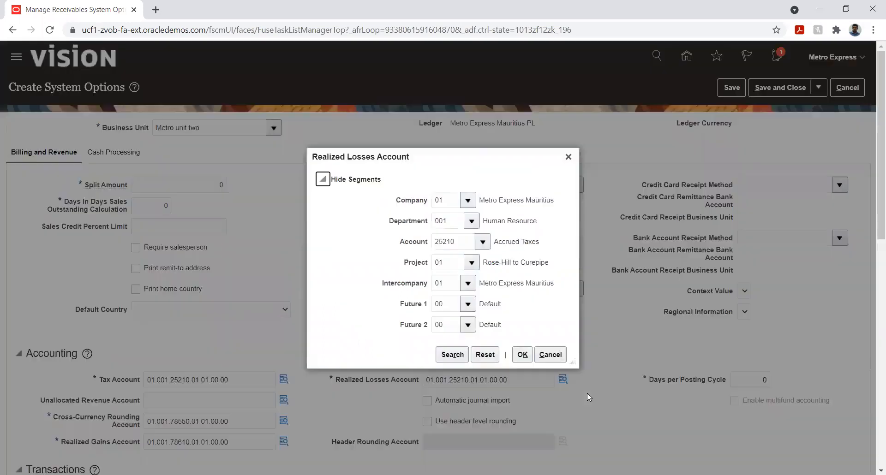
Search account descriptions for %loss% and set the Realized Losses Account's Account segment to 78620 Realised Loss
{"action": "left_click", "coordinate": [462, 239]}
{"action": "double_click", "coordinate": [461, 238]}
{"action": "key", "text": "BackSpace"}
{"action": "left_click", "coordinate": [483, 242]}
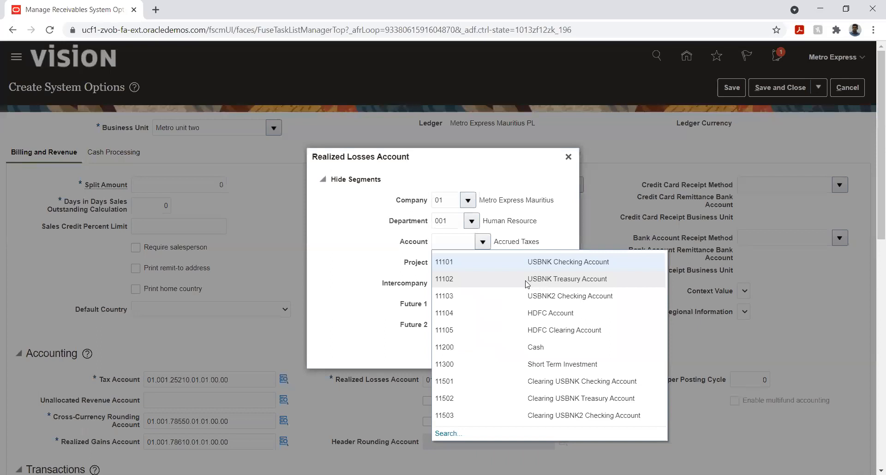
{"action": "left_click", "coordinate": [444, 435]}
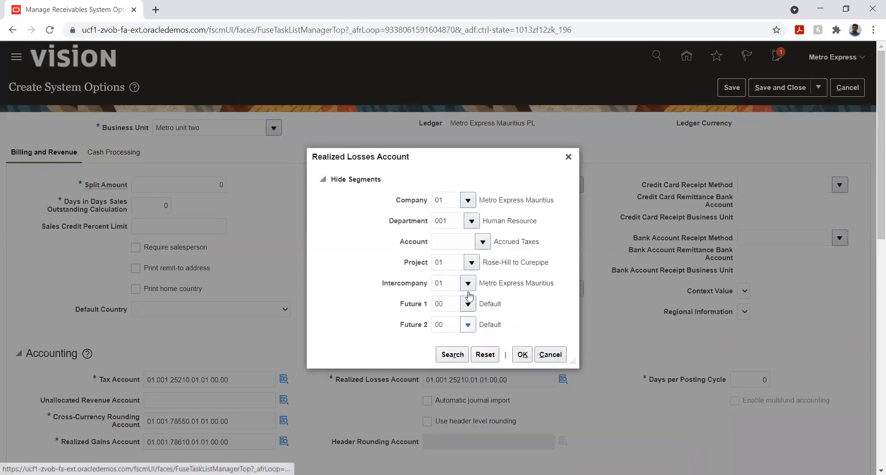
{"action": "left_click", "coordinate": [443, 259]}
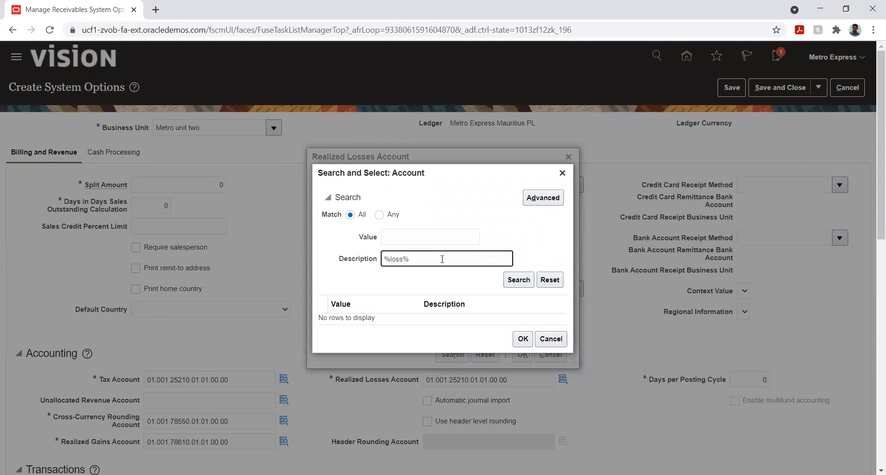
{"action": "left_click", "coordinate": [504, 285]}
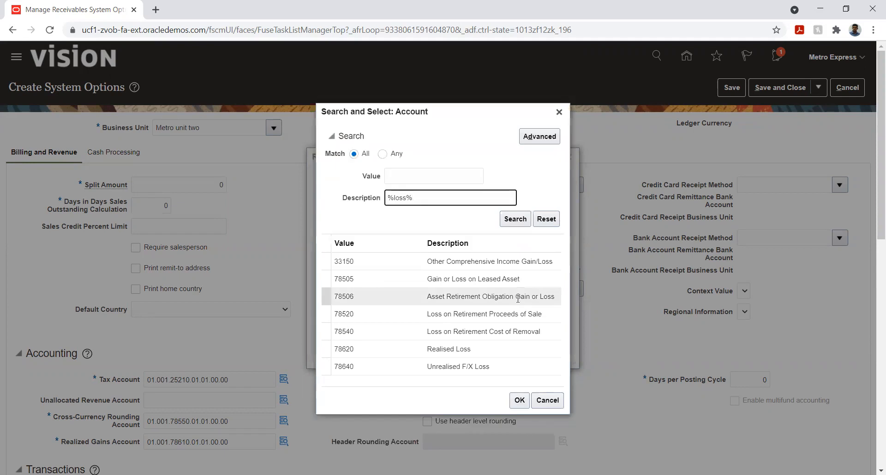
{"action": "left_click", "coordinate": [452, 349]}
{"action": "left_click", "coordinate": [519, 400]}
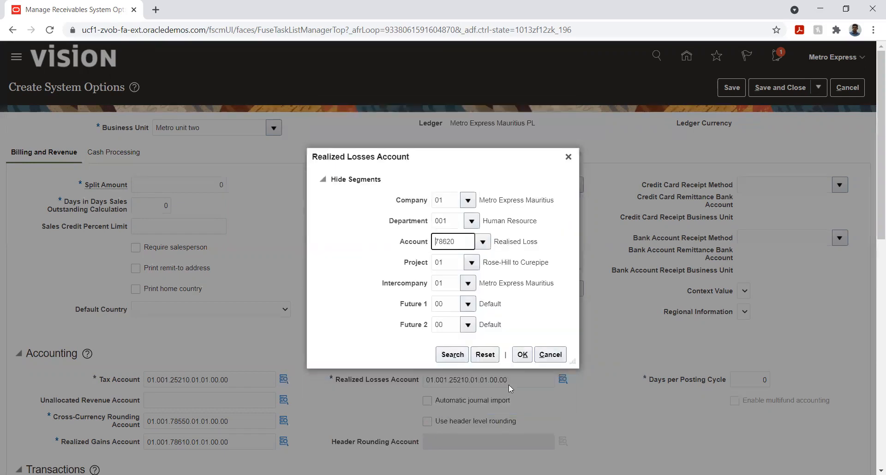
{"action": "left_click", "coordinate": [523, 355]}
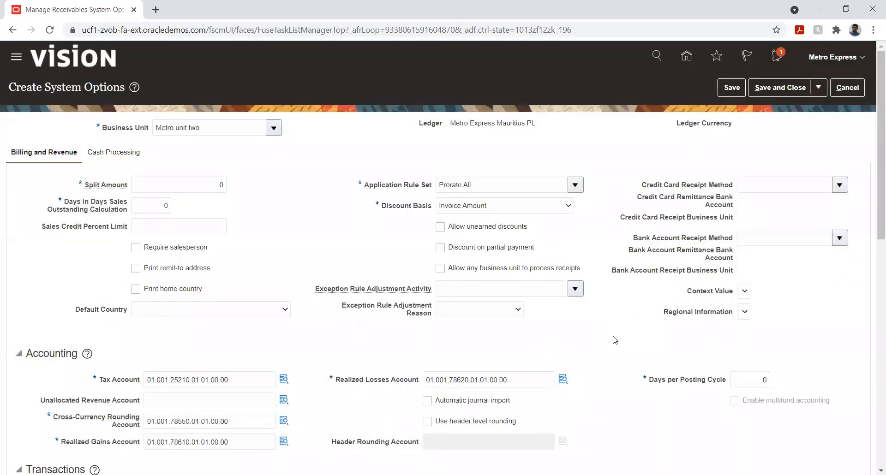
Set Tax Invoice Printing Options to Itemize and Sum in the Transactions section
{"action": "scroll", "coordinate": [618, 340], "scroll_direction": "down", "scroll_amount": 10}
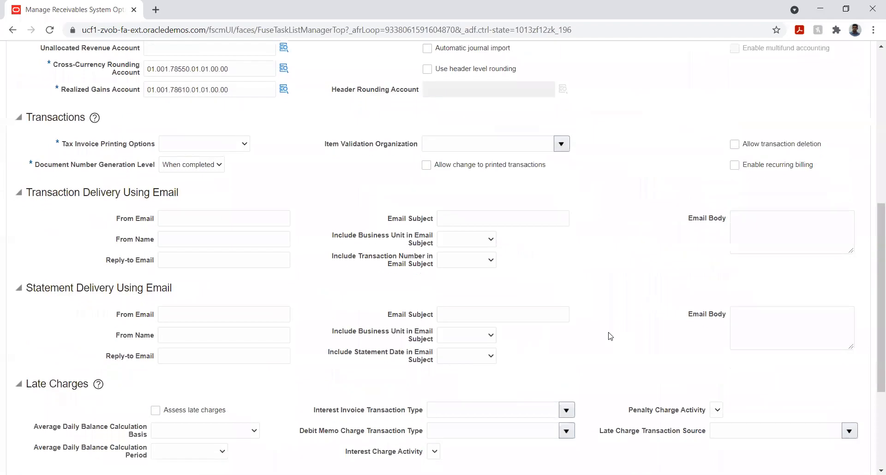
{"action": "scroll", "coordinate": [283, 190], "scroll_direction": "up", "scroll_amount": 3}
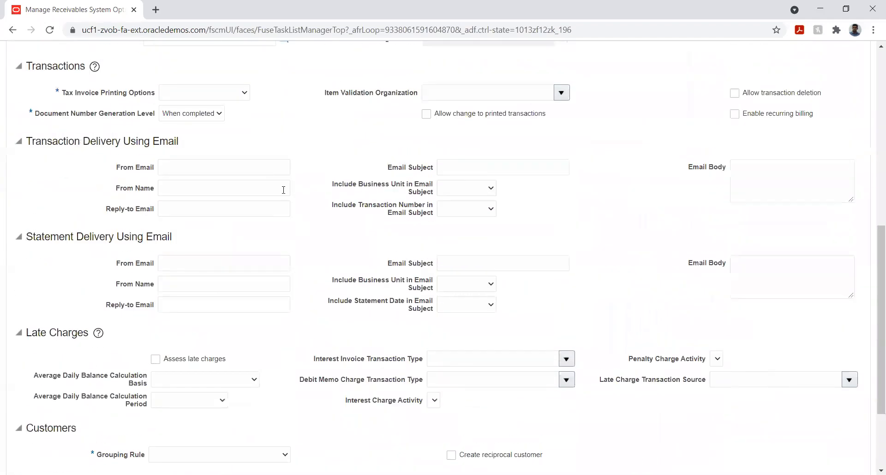
{"action": "left_click", "coordinate": [223, 93]}
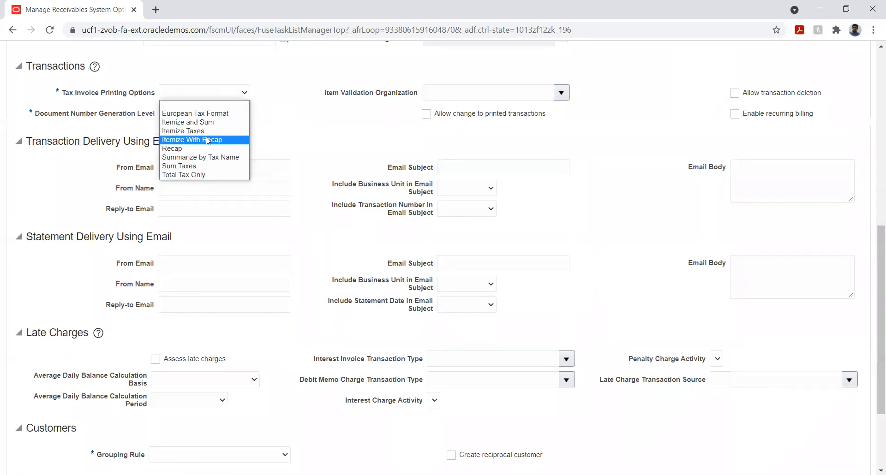
{"action": "key", "text": "Up"}
{"action": "key", "text": "Up"}
{"action": "key", "text": "Up"}
{"action": "key", "text": "Up"}
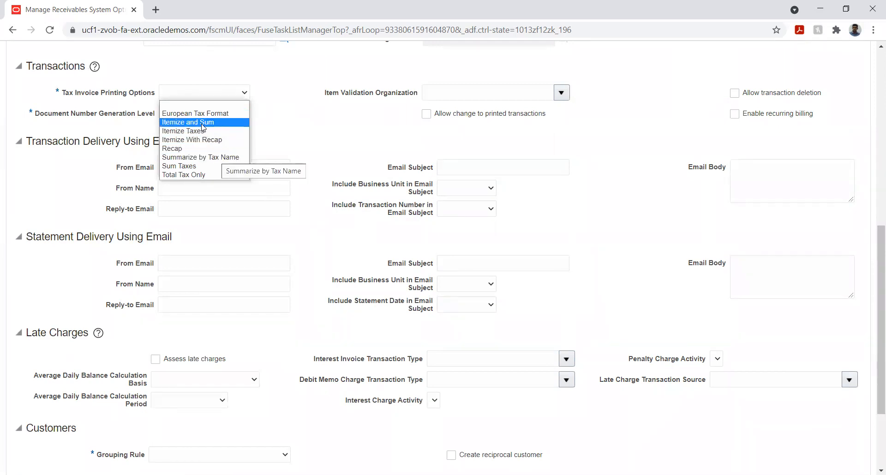
{"action": "key", "text": "Return"}
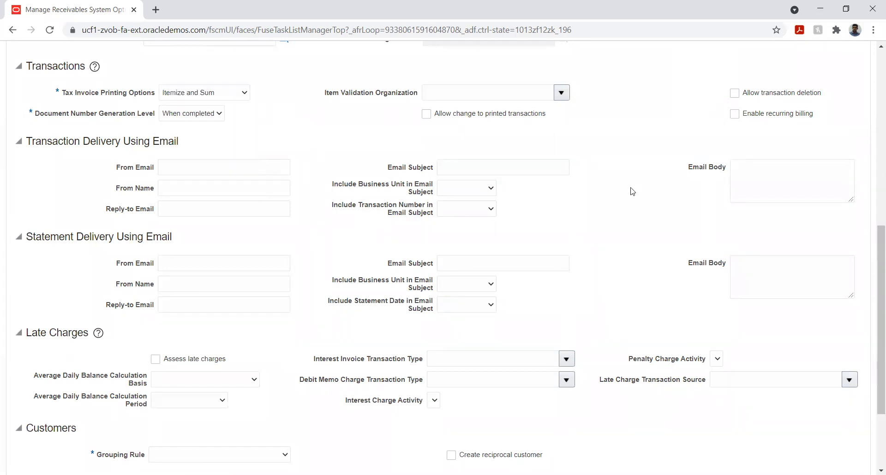
Set the customers' Grouping Rule to DEFAULT
{"action": "scroll", "coordinate": [632, 191], "scroll_direction": "down", "scroll_amount": 3}
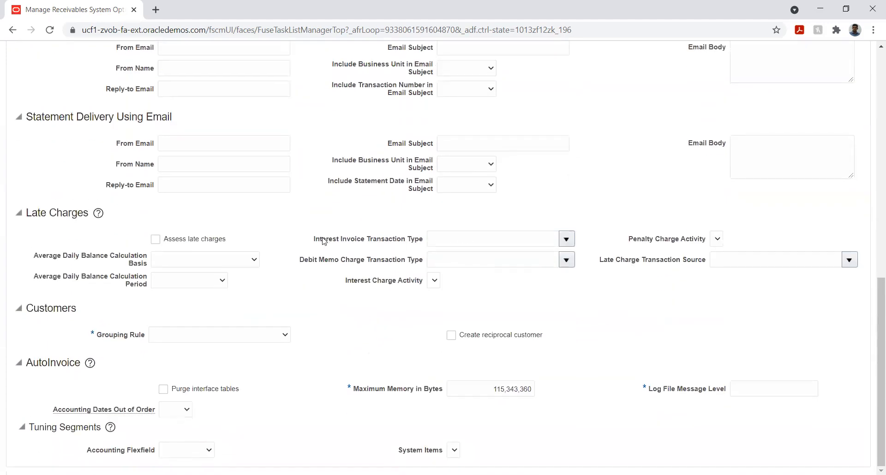
{"action": "left_click", "coordinate": [253, 334]}
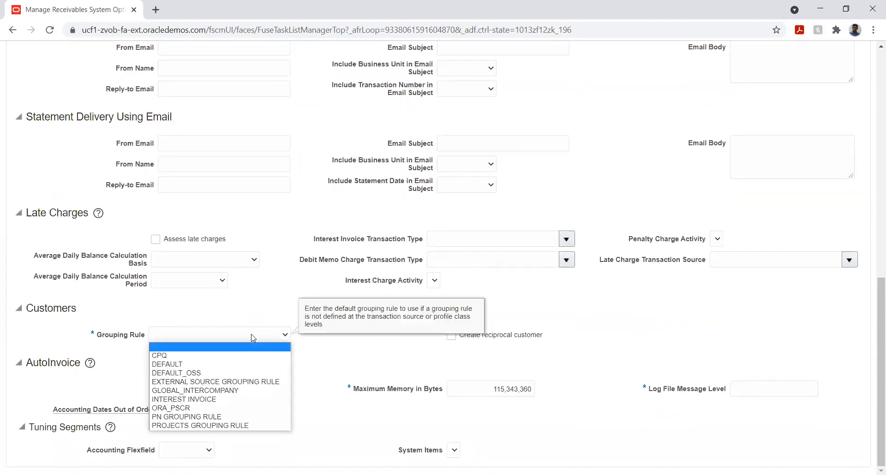
{"action": "left_click", "coordinate": [230, 366]}
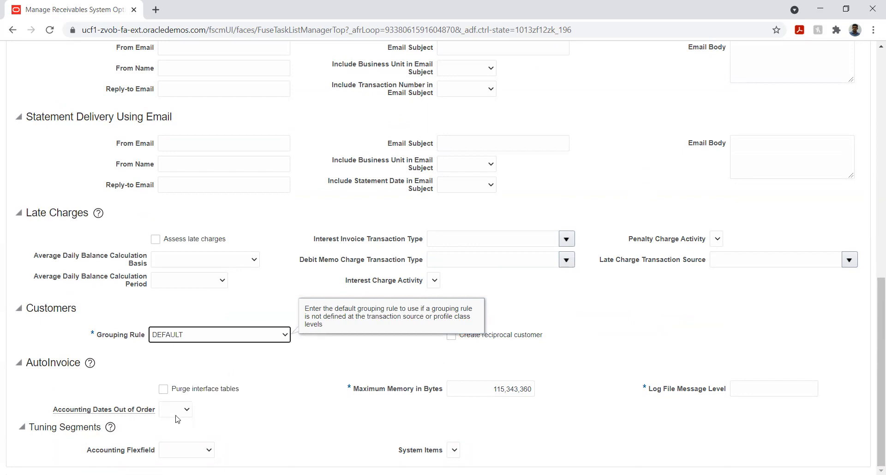
Copy the Maximum Memory in Bytes value 115,343,360 into Log File Message Level in the AutoInvoice section
{"action": "left_click", "coordinate": [271, 395]}
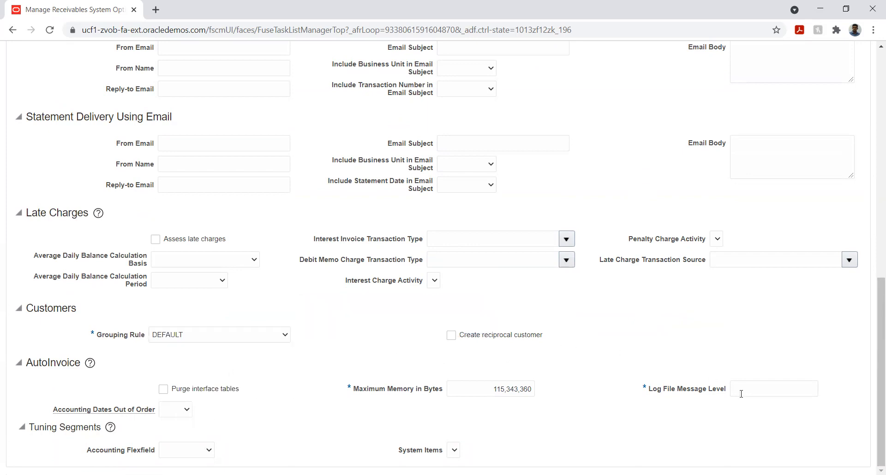
{"action": "double_click", "coordinate": [498, 391]}
{"action": "key", "text": "ctrl+c"}
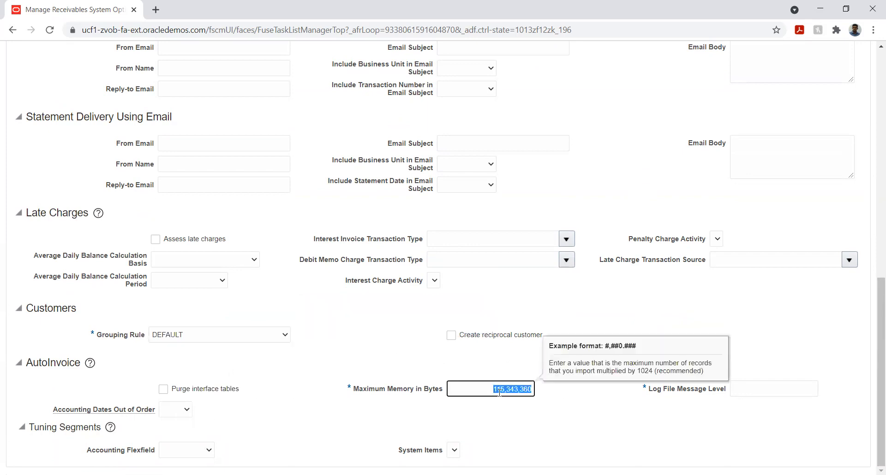
{"action": "left_click", "coordinate": [766, 386]}
{"action": "key", "text": "ctrl+v"}
{"action": "left_click", "coordinate": [737, 344]}
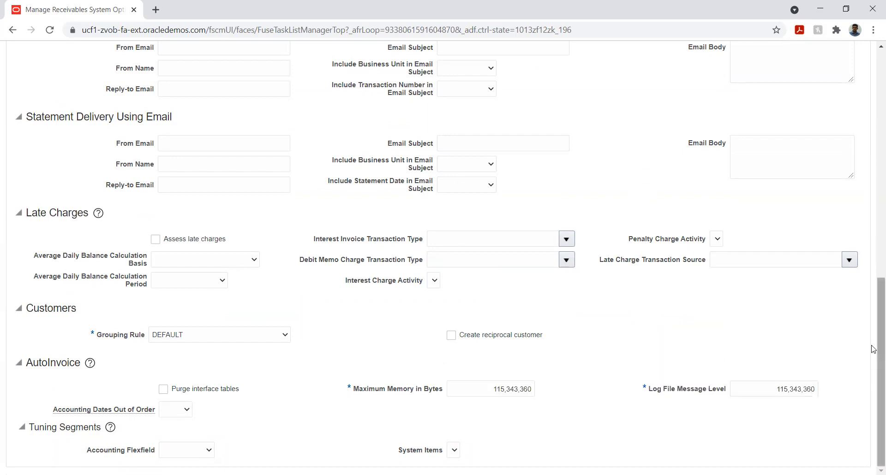
Set Chargeback Due Date to Receipt Date in the Cash Processing options
{"action": "scroll", "coordinate": [870, 317], "scroll_direction": "up", "scroll_amount": 8}
{"action": "scroll", "coordinate": [874, 113], "scroll_direction": "up", "scroll_amount": 3}
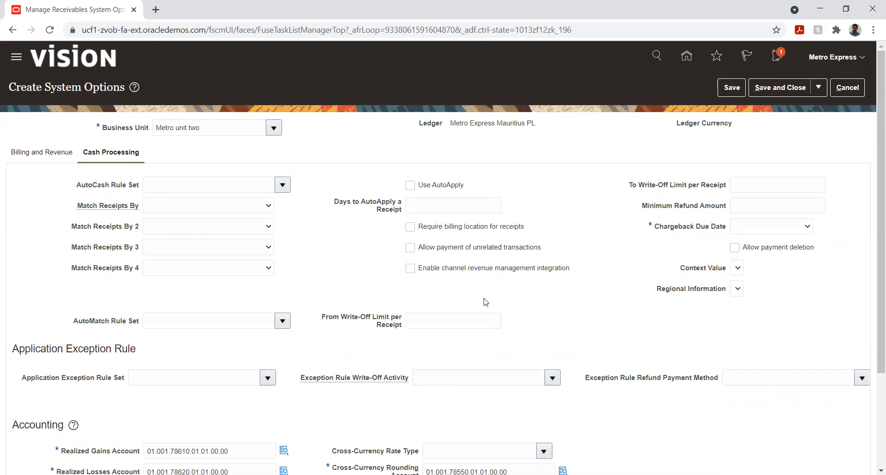
{"action": "left_click", "coordinate": [803, 231]}
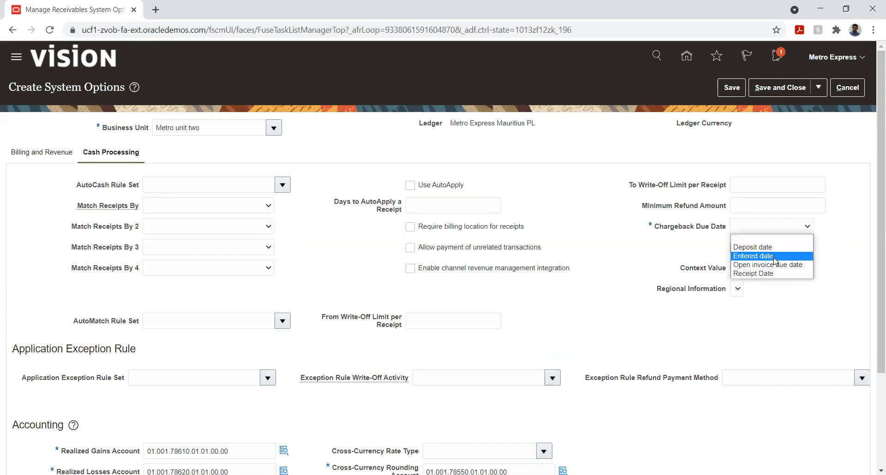
{"action": "left_click", "coordinate": [764, 275]}
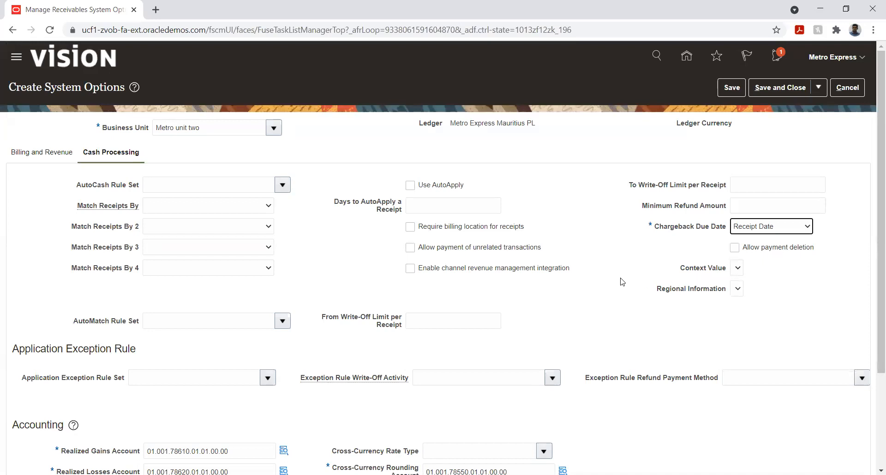
Set both Invoices per Commit and Receipts per Commit to 1,000 in the Automatic Receipts section
{"action": "scroll", "coordinate": [470, 302], "scroll_direction": "down", "scroll_amount": 3}
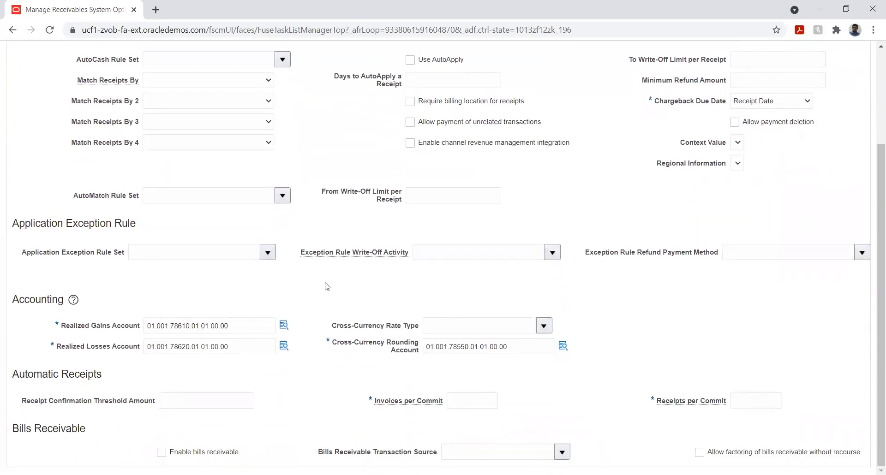
{"action": "left_click", "coordinate": [467, 401]}
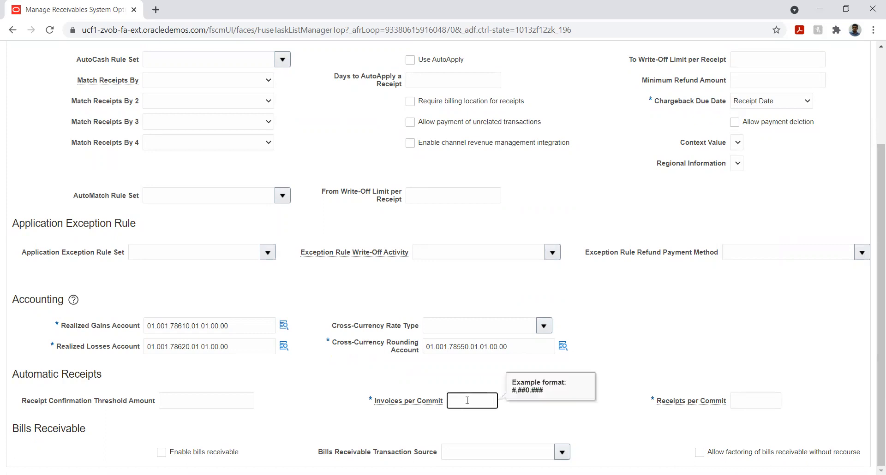
{"action": "type", "text": "1,000"}
{"action": "key", "text": "Tab"}
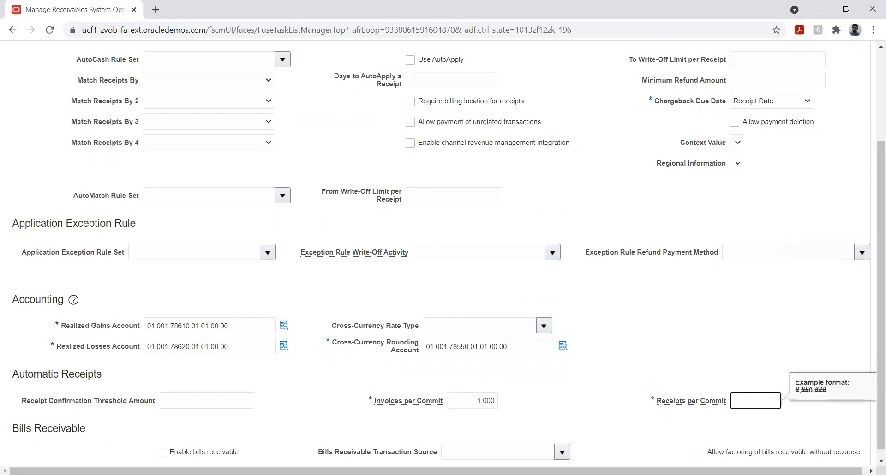
{"action": "key", "text": "Tab"}
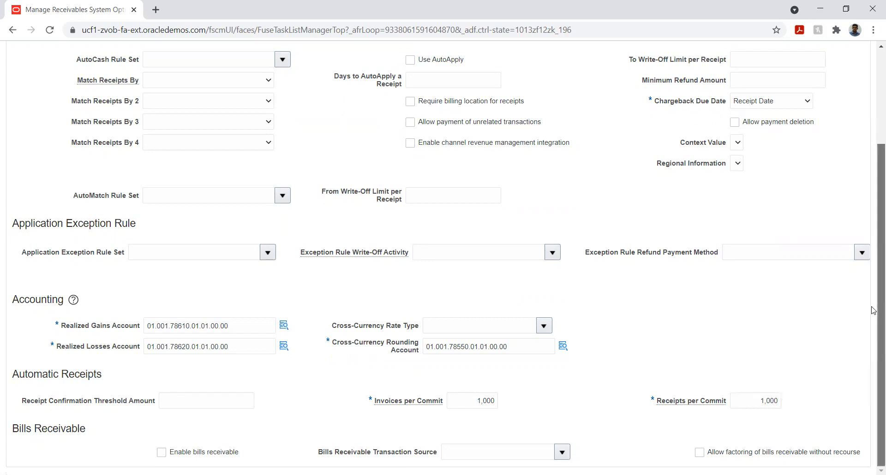
Save the new system options for Metro unit two and close the form
{"action": "scroll", "coordinate": [873, 310], "scroll_direction": "up", "scroll_amount": 3}
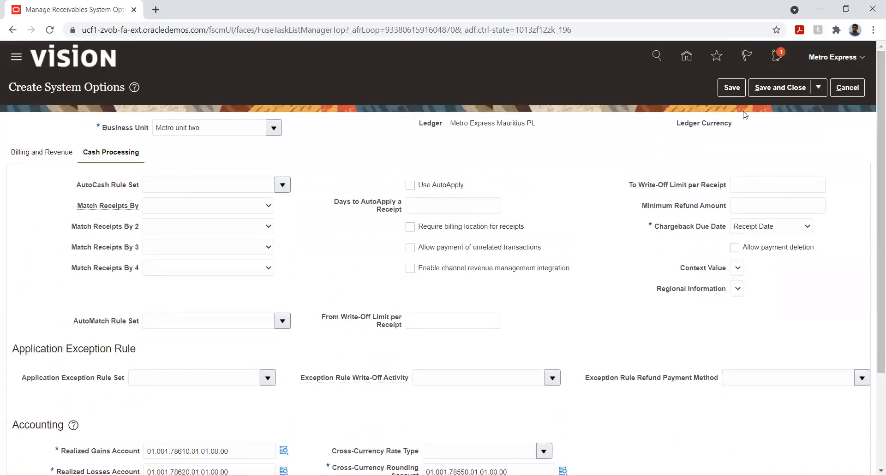
{"action": "left_click", "coordinate": [731, 87]}
{"action": "left_click", "coordinate": [765, 89]}
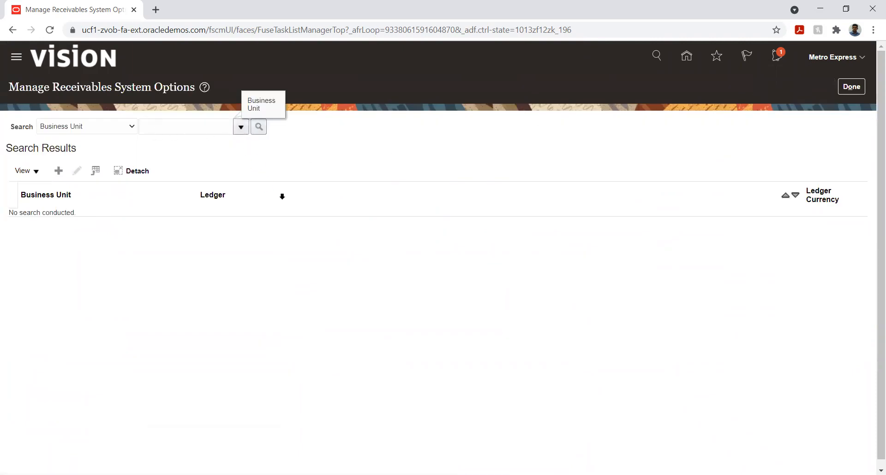
Look up business unit Metro unit two and search for its saved Receivables system options
{"action": "left_click", "coordinate": [241, 126]}
{"action": "scroll", "coordinate": [228, 239], "scroll_direction": "down", "scroll_amount": 3}
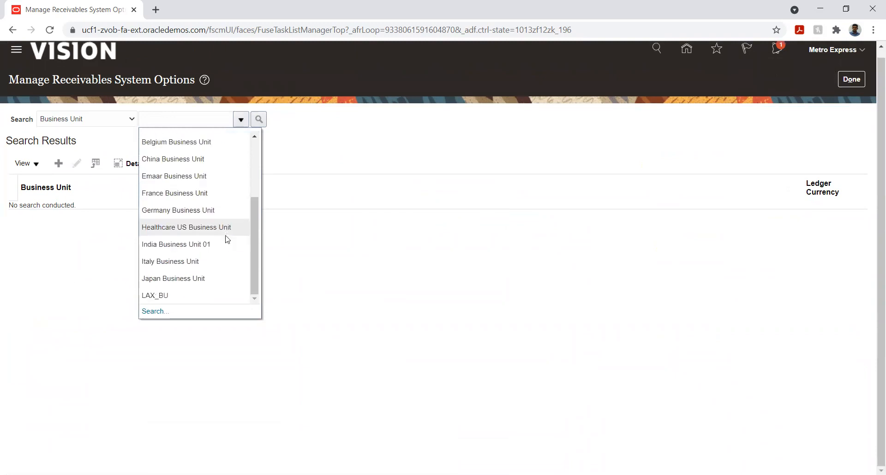
{"action": "left_click", "coordinate": [155, 310]}
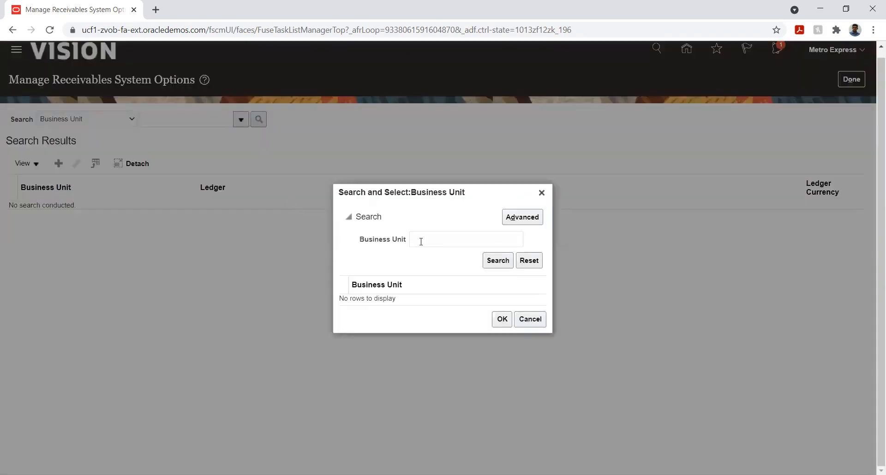
{"action": "left_click", "coordinate": [502, 261]}
{"action": "scroll", "coordinate": [414, 257], "scroll_direction": "down", "scroll_amount": 3}
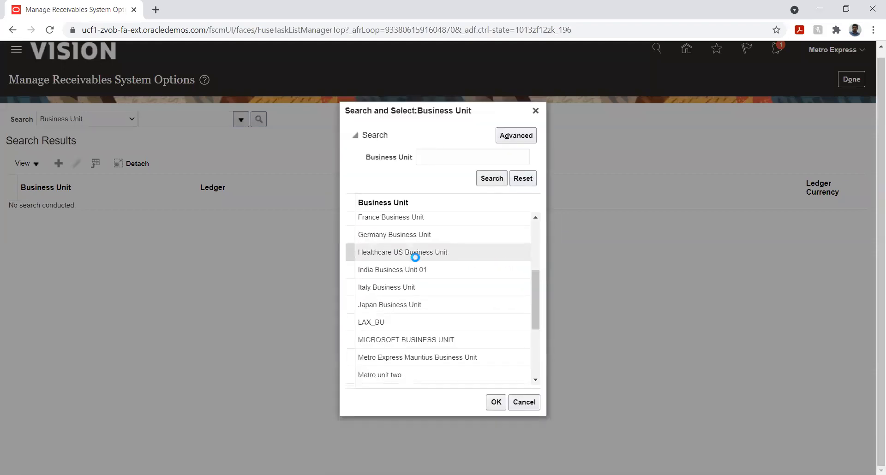
{"action": "left_click", "coordinate": [390, 375]}
{"action": "left_click", "coordinate": [495, 402]}
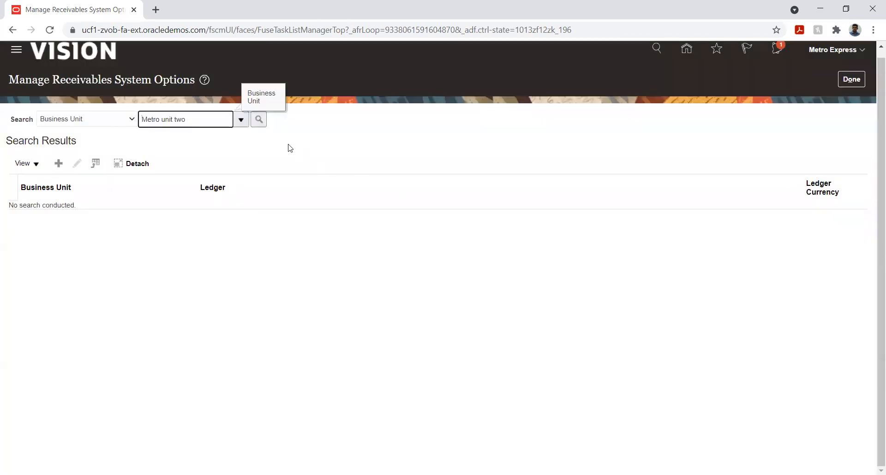
{"action": "left_click", "coordinate": [259, 121]}
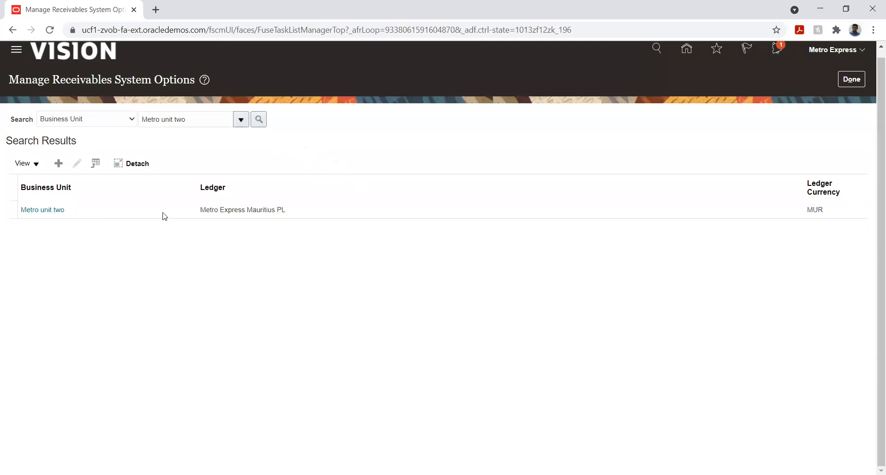
Return to the implementation project, open the Manage Transaction Types task and start a new transaction type
{"action": "left_click", "coordinate": [851, 79]}
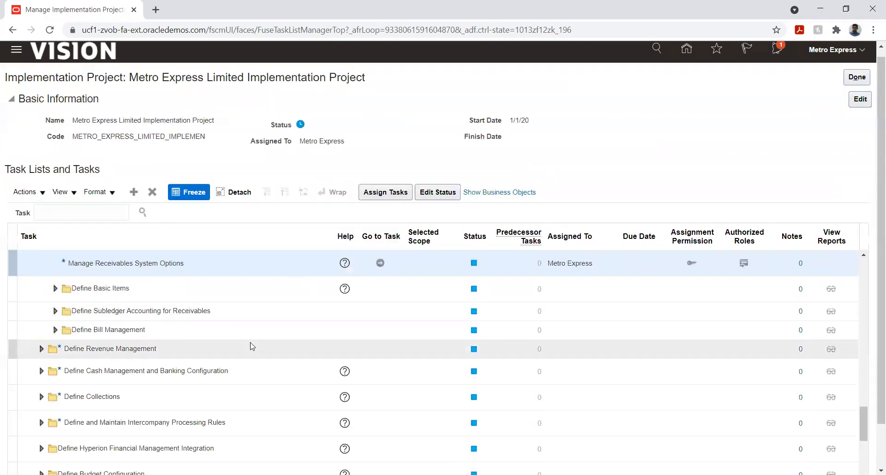
{"action": "scroll", "coordinate": [252, 347], "scroll_direction": "up", "scroll_amount": 2}
{"action": "scroll", "coordinate": [251, 346], "scroll_direction": "up", "scroll_amount": 2}
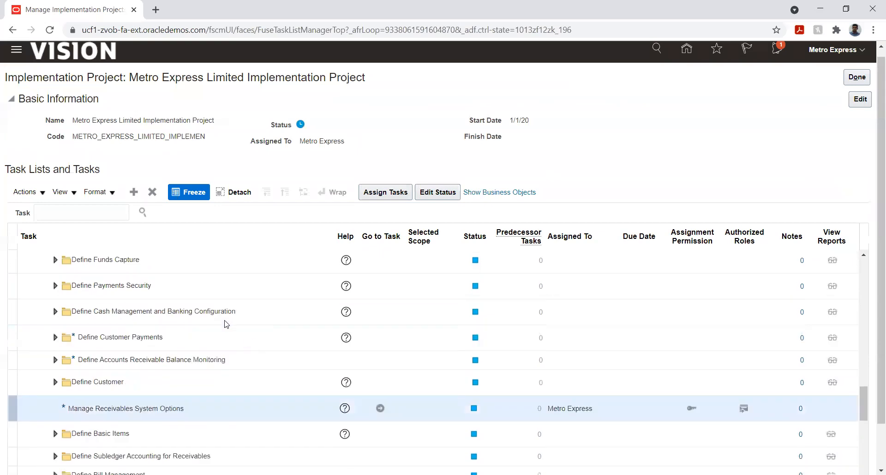
{"action": "scroll", "coordinate": [226, 324], "scroll_direction": "up", "scroll_amount": 2}
{"action": "scroll", "coordinate": [226, 325], "scroll_direction": "up", "scroll_amount": 2}
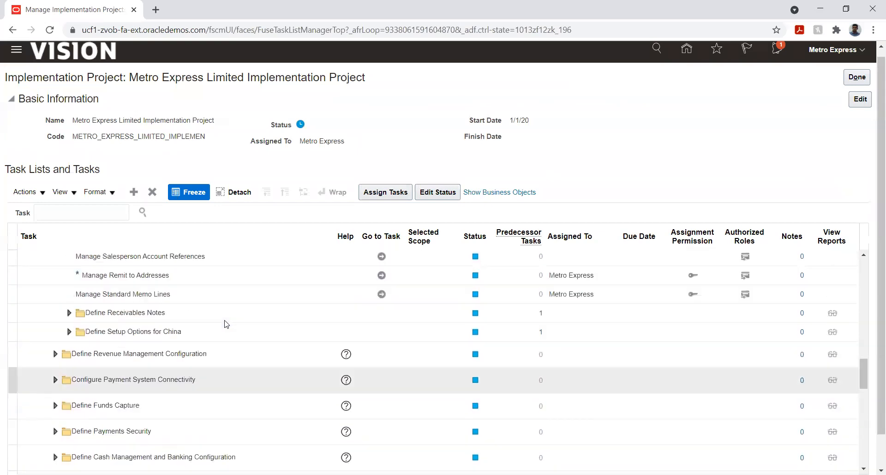
{"action": "scroll", "coordinate": [227, 324], "scroll_direction": "up", "scroll_amount": 2}
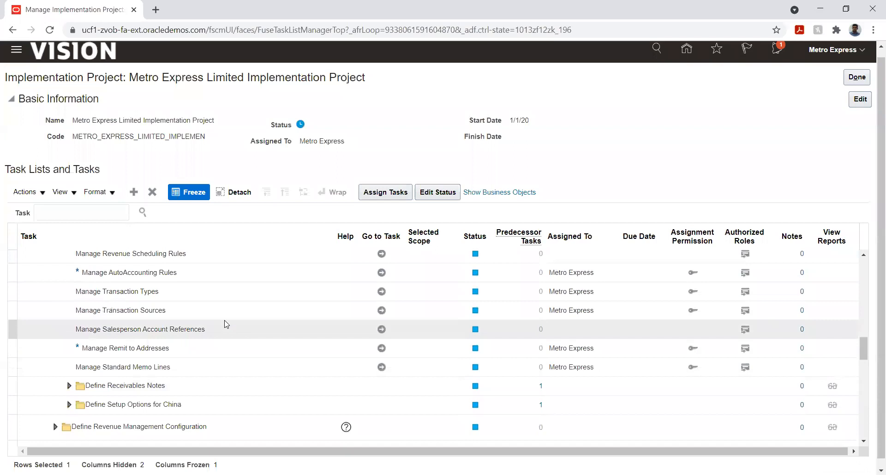
{"action": "scroll", "coordinate": [226, 324], "scroll_direction": "up", "scroll_amount": 4}
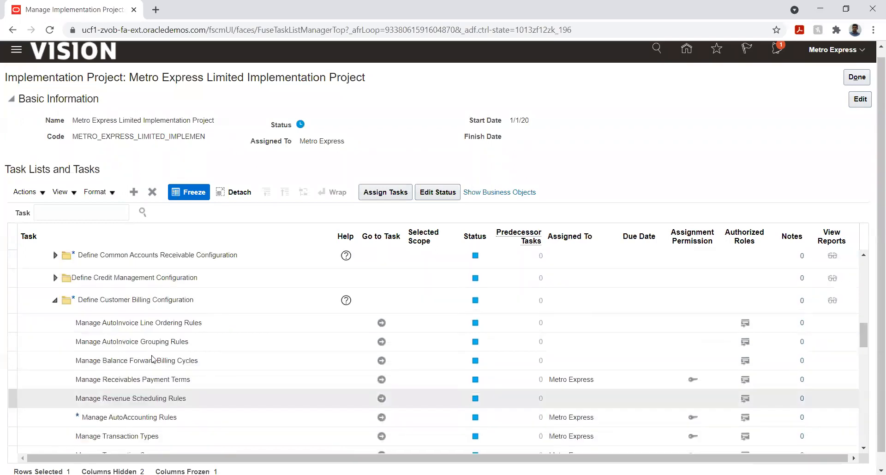
{"action": "left_click", "coordinate": [380, 438]}
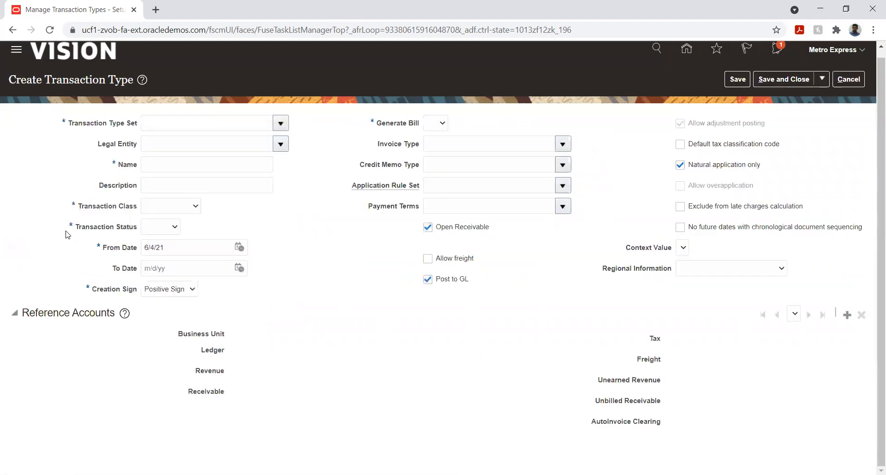
Find the reference sets matching Met and set Transaction Type Set to Metro Unit two
{"action": "left_click", "coordinate": [280, 123]}
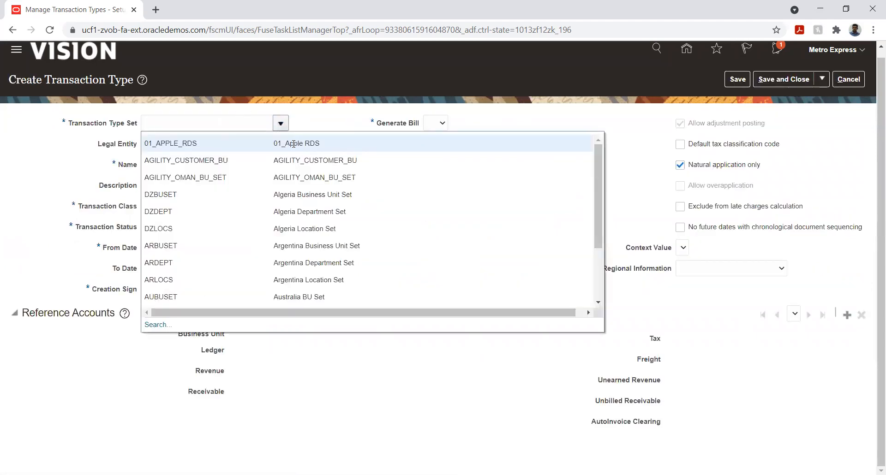
{"action": "scroll", "coordinate": [280, 244], "scroll_direction": "down", "scroll_amount": 2}
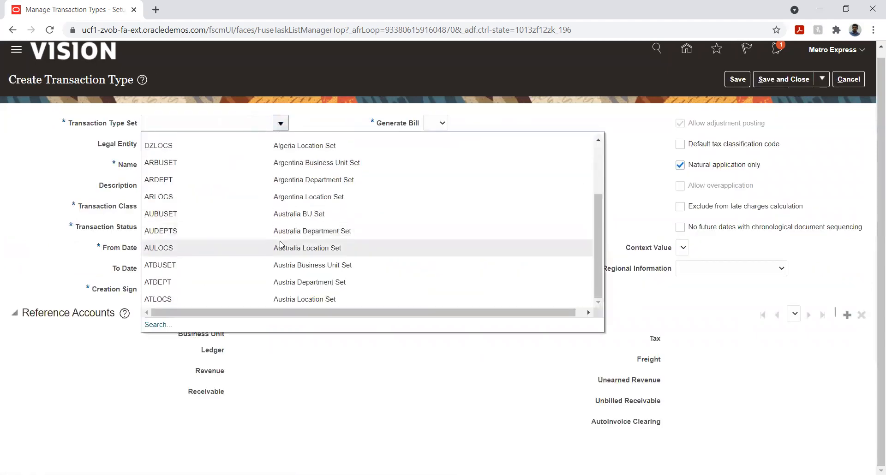
{"action": "left_click", "coordinate": [213, 123]}
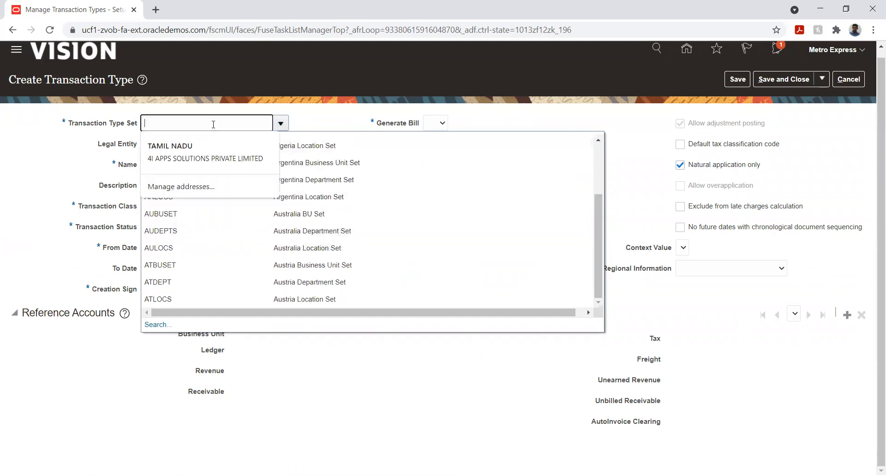
{"action": "type", "text": "Met"}
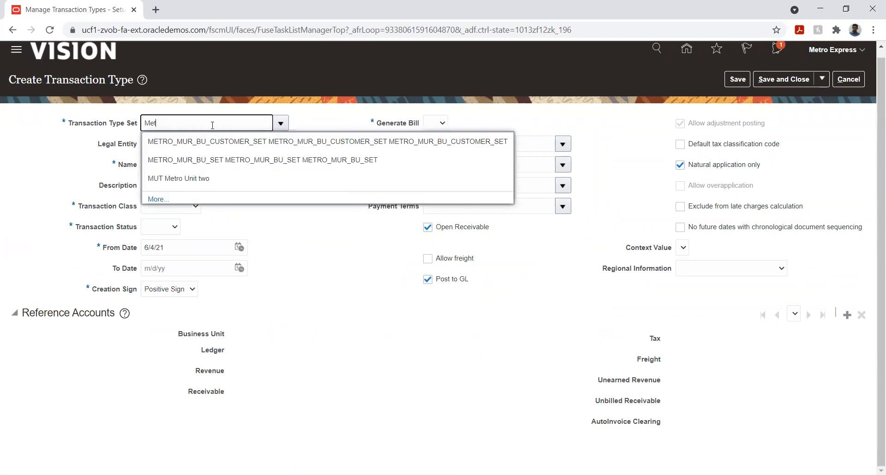
{"action": "left_click", "coordinate": [203, 179]}
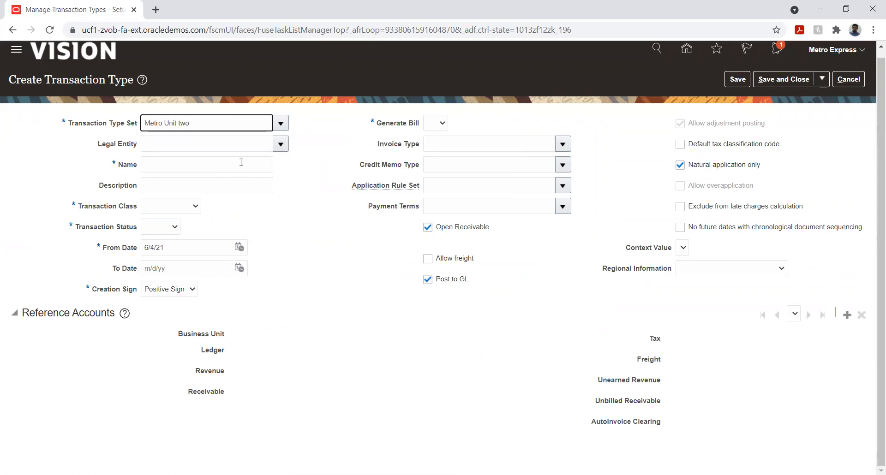
Name the transaction type Metro unit two Invoi and set its Transaction Class to Invoice
{"action": "left_click", "coordinate": [208, 165]}
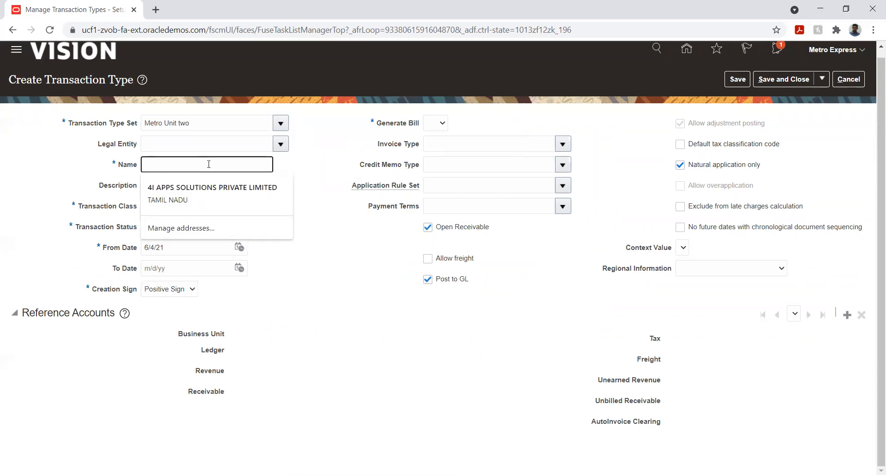
{"action": "type", "text": "Metro unit two Invoi"}
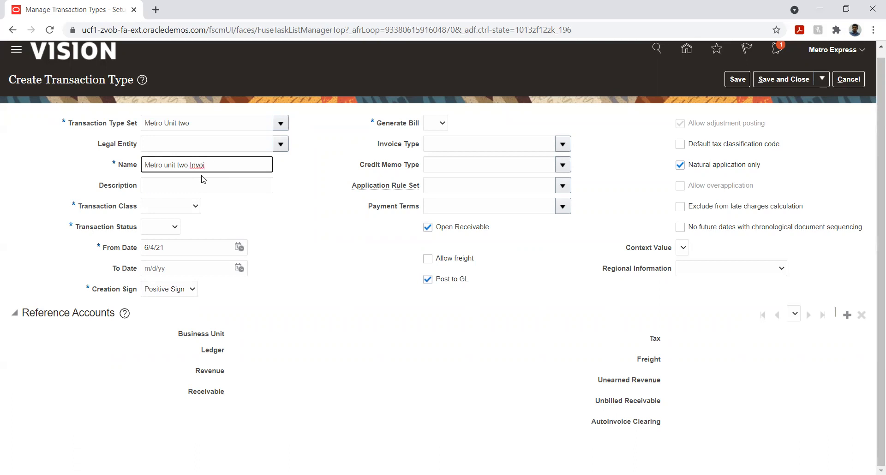
{"action": "left_click", "coordinate": [167, 208]}
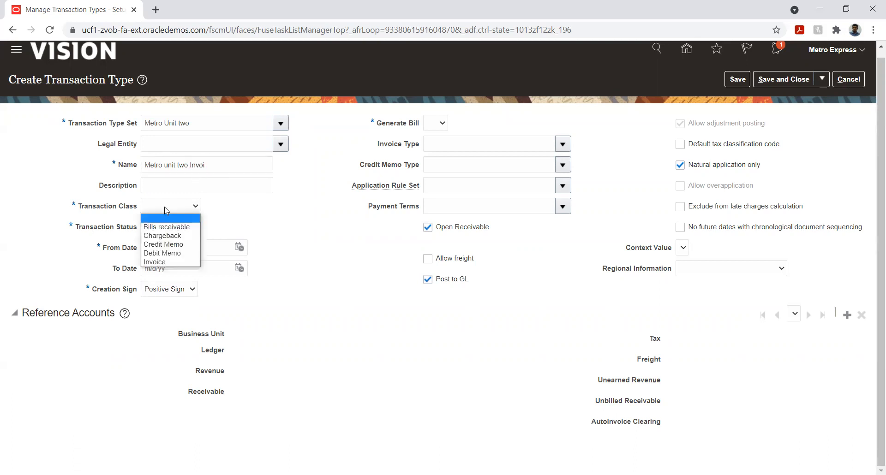
{"action": "key", "text": "i"}
{"action": "key", "text": "Return"}
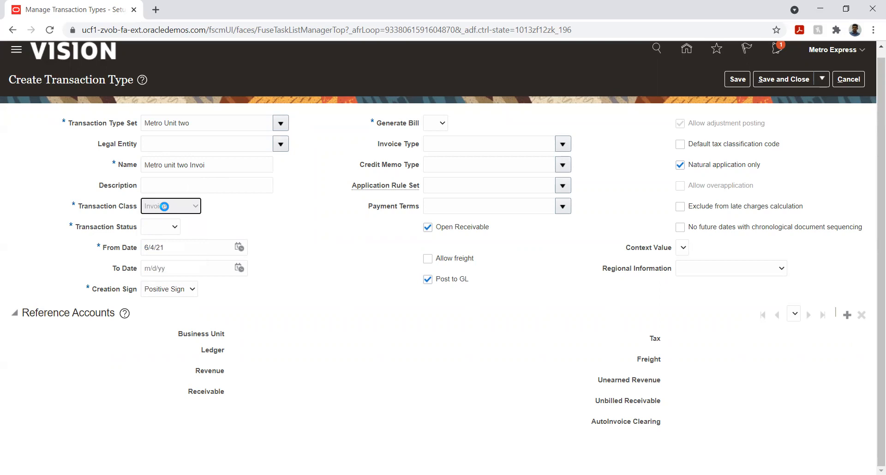
Set the Transaction Status to Open and the From Date to 1/1/21
{"action": "left_click", "coordinate": [166, 229]}
{"action": "left_click", "coordinate": [166, 252]}
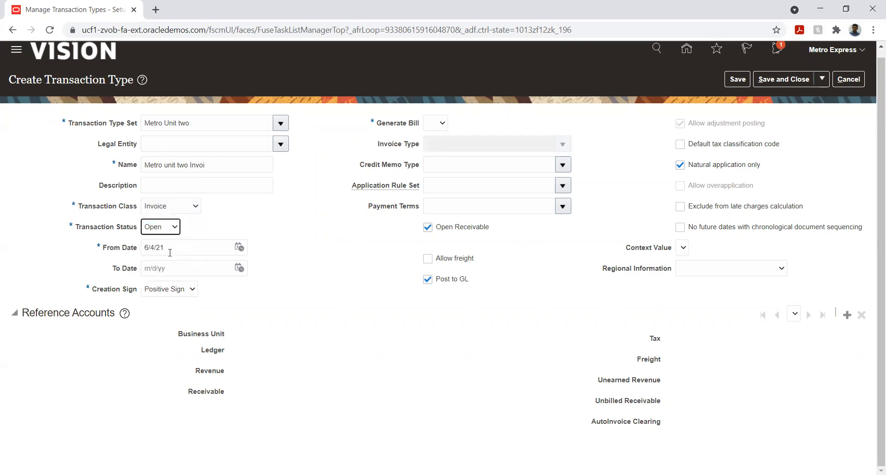
{"action": "left_click", "coordinate": [240, 248]}
{"action": "left_click", "coordinate": [288, 268]}
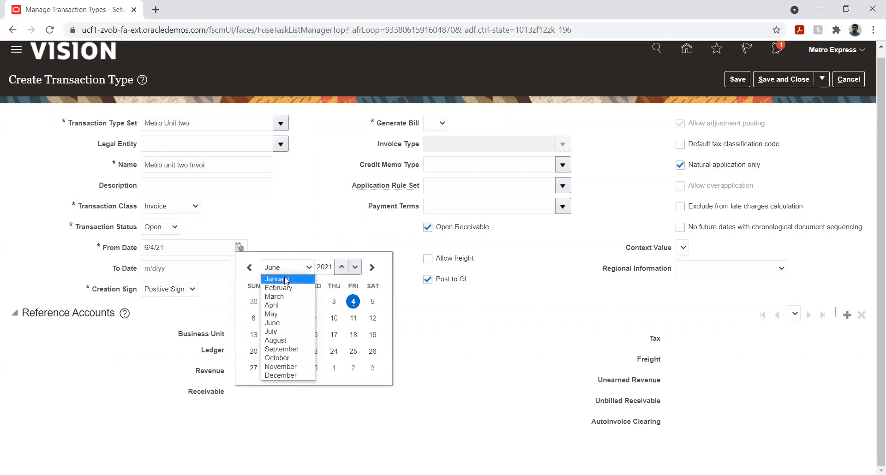
{"action": "left_click", "coordinate": [285, 280]}
{"action": "left_click", "coordinate": [354, 302]}
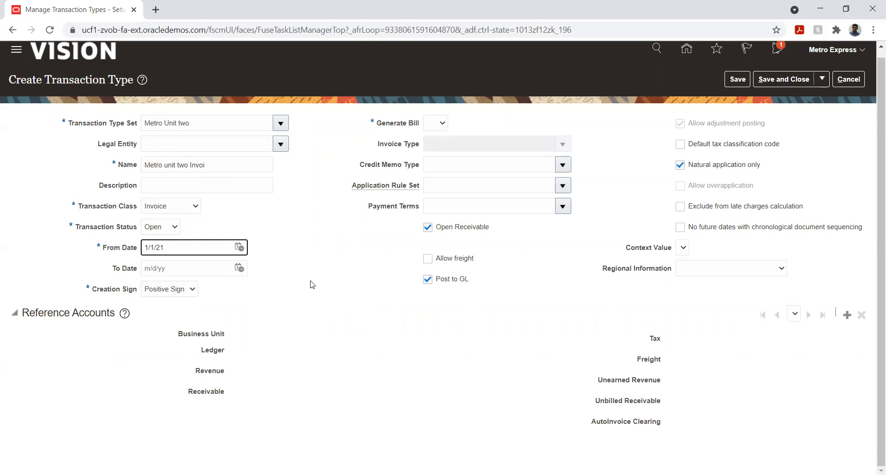
Set Generate Bill to Yes for the transaction type and save it
{"action": "left_click", "coordinate": [434, 124]}
{"action": "left_click", "coordinate": [431, 153]}
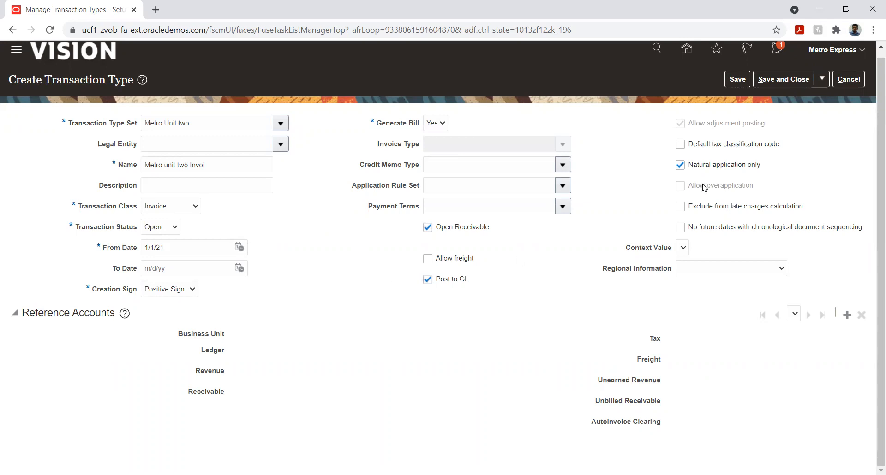
{"action": "left_click", "coordinate": [737, 82]}
Add a reference accounts entry and set its Business Unit to Metro unit two
{"action": "left_click", "coordinate": [847, 318]}
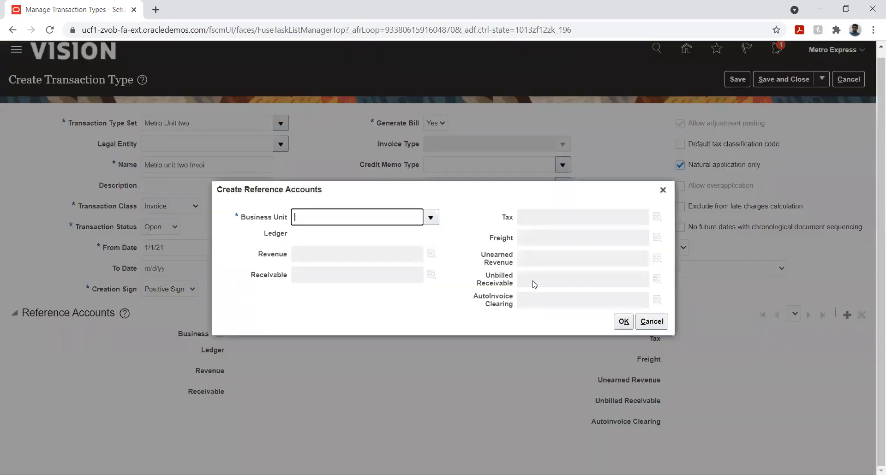
{"action": "left_click", "coordinate": [431, 218]}
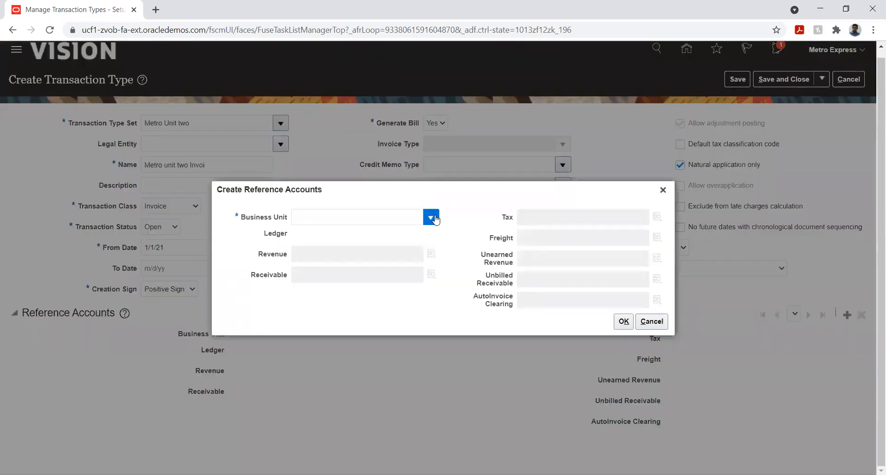
{"action": "left_click", "coordinate": [328, 237]}
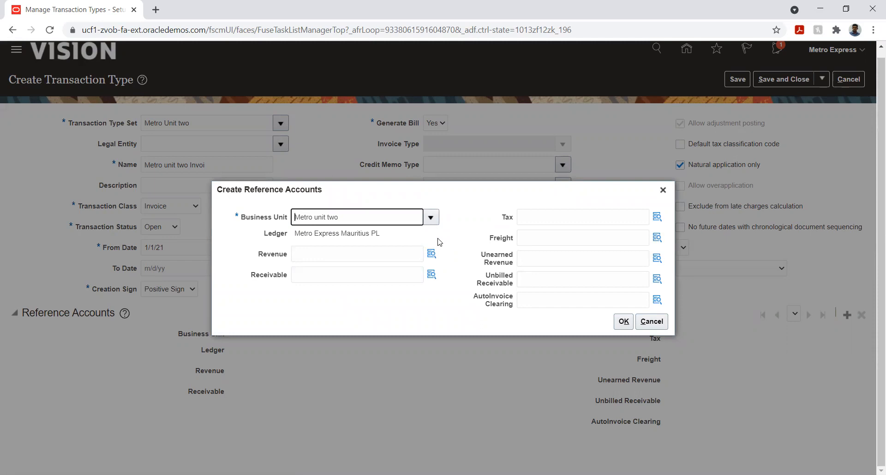
{"action": "left_click", "coordinate": [433, 257]}
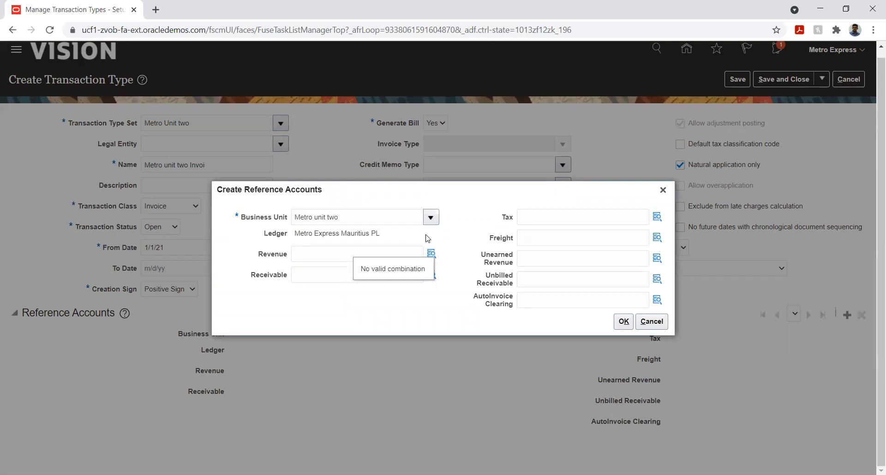
{"action": "left_click", "coordinate": [432, 253]}
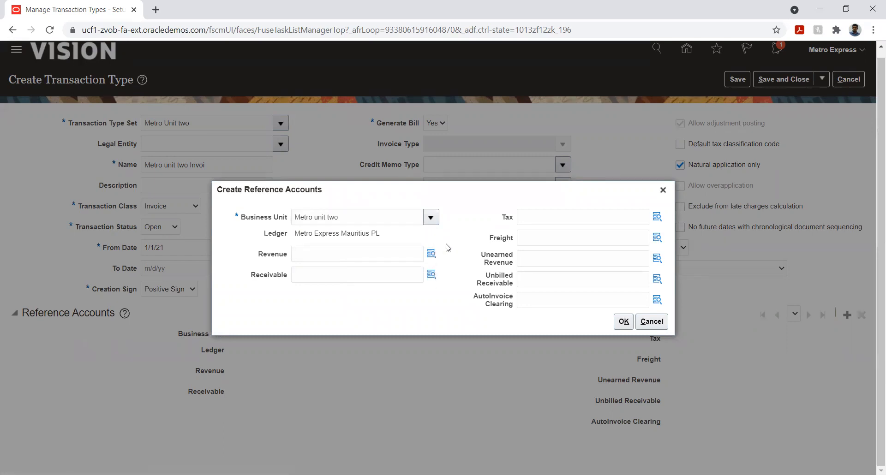
{"action": "left_click", "coordinate": [432, 253]}
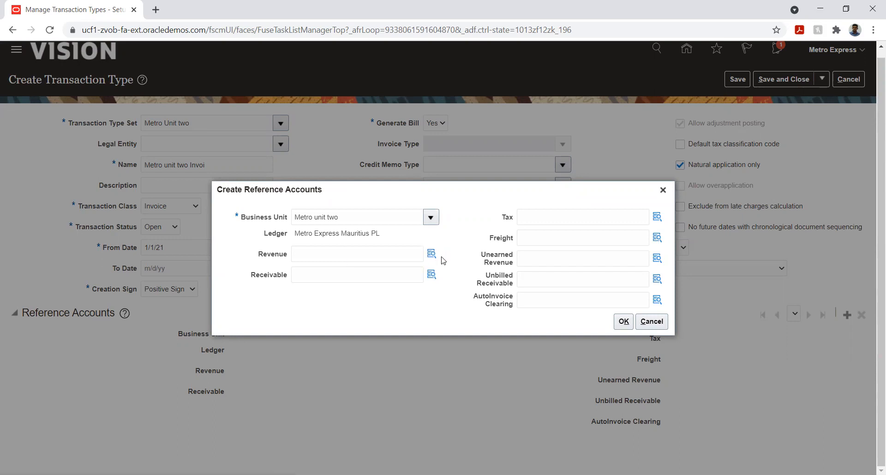
{"action": "left_click", "coordinate": [432, 254]}
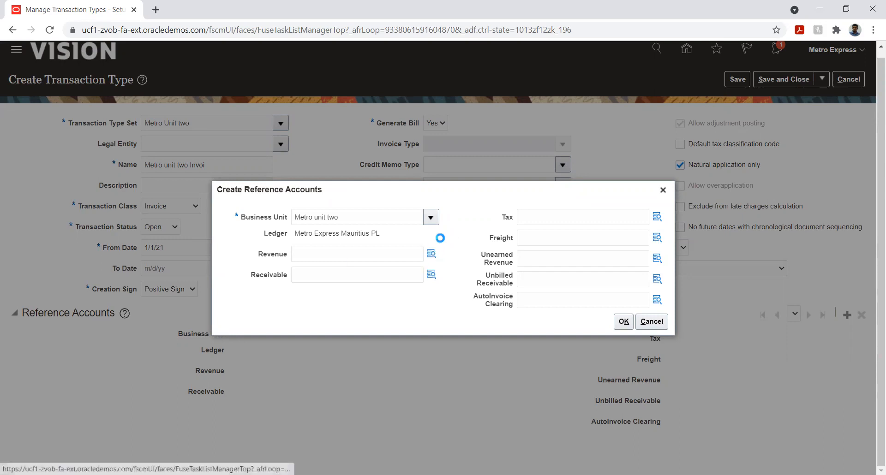
{"action": "left_click", "coordinate": [554, 354]}
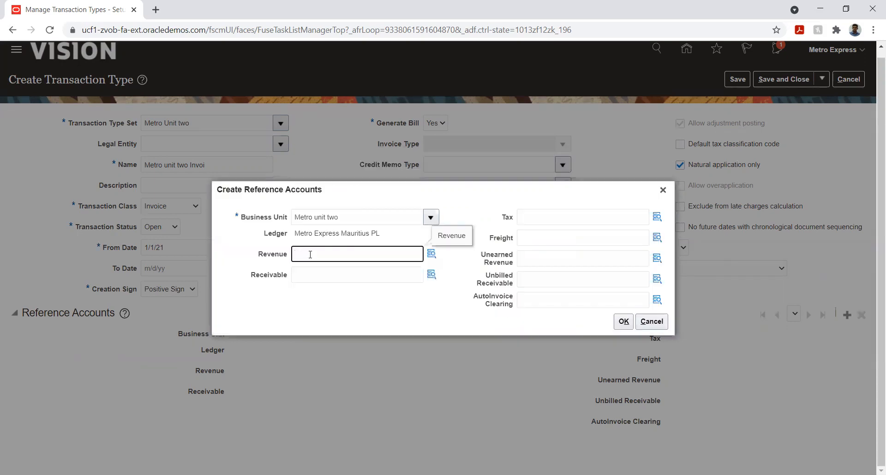
Enter 115,343,360 as both the Revenue and the Receivable account
{"action": "type", "text": "115,343,360"}
{"action": "left_click", "coordinate": [310, 274]}
{"action": "type", "text": "115,343,360"}
In the Receivable account segments, replace Company with 01 Metro Express Mauritius and set Department to 001 Human Resource
{"action": "left_click", "coordinate": [429, 253]}
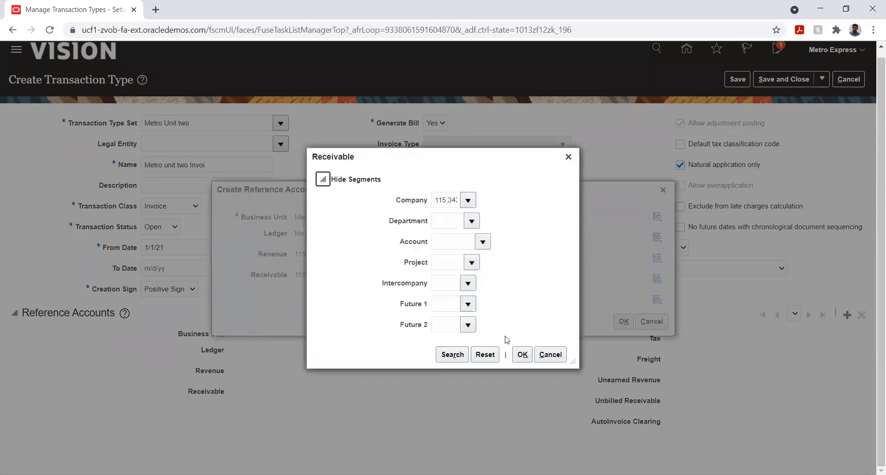
{"action": "left_click", "coordinate": [455, 202]}
{"action": "key", "text": "ctrl+a"}
{"action": "key", "text": "BackSpace"}
{"action": "left_click", "coordinate": [506, 206]}
{"action": "left_click", "coordinate": [490, 221]}
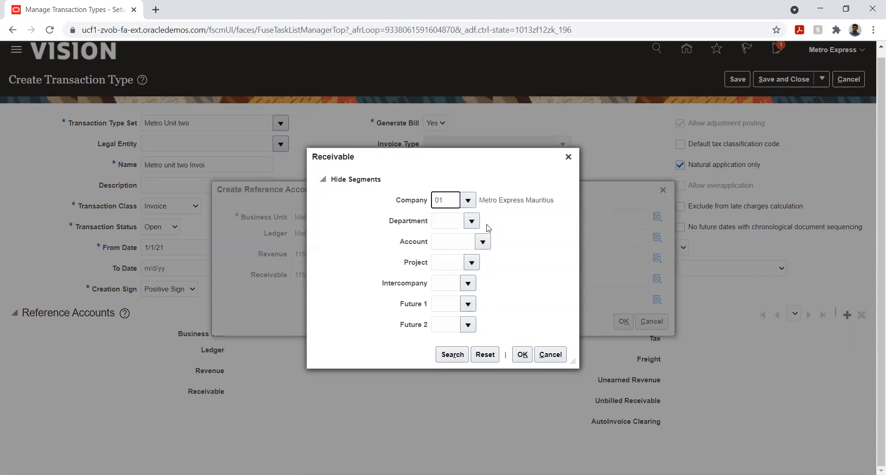
{"action": "left_click", "coordinate": [486, 227]}
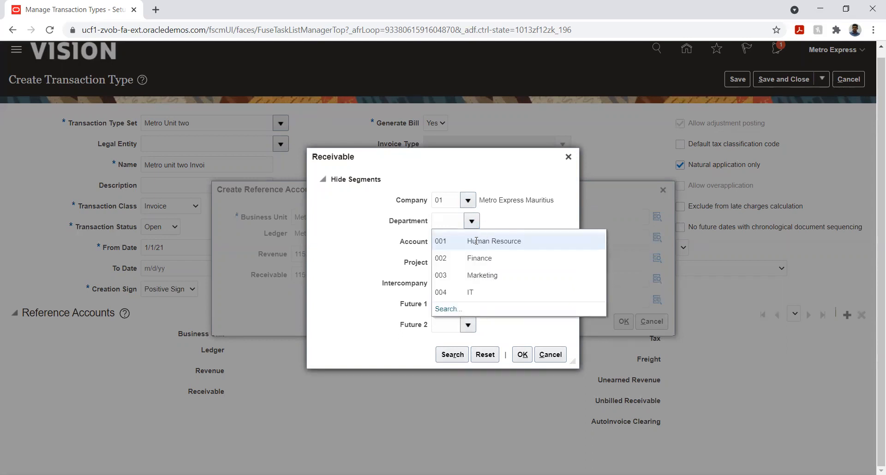
{"action": "left_click", "coordinate": [477, 241]}
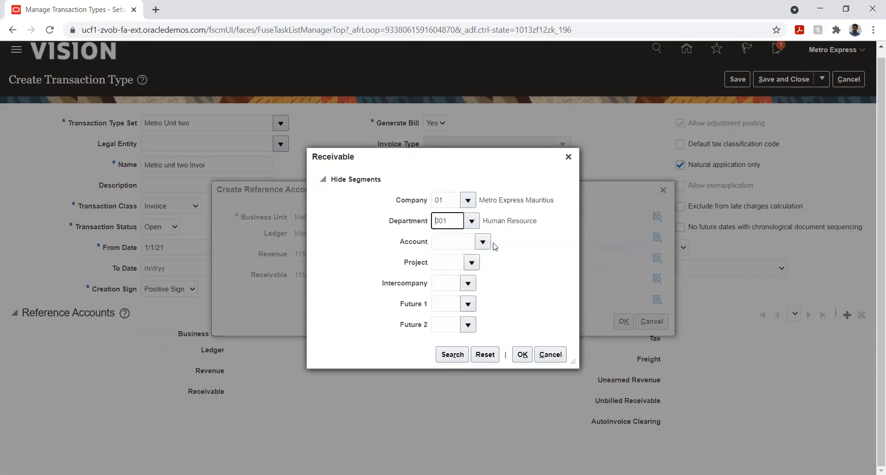
Search accounts by description %reve% and set the Receivable combination's Account segment to 41000 Revenue Domestic
{"action": "left_click", "coordinate": [483, 242]}
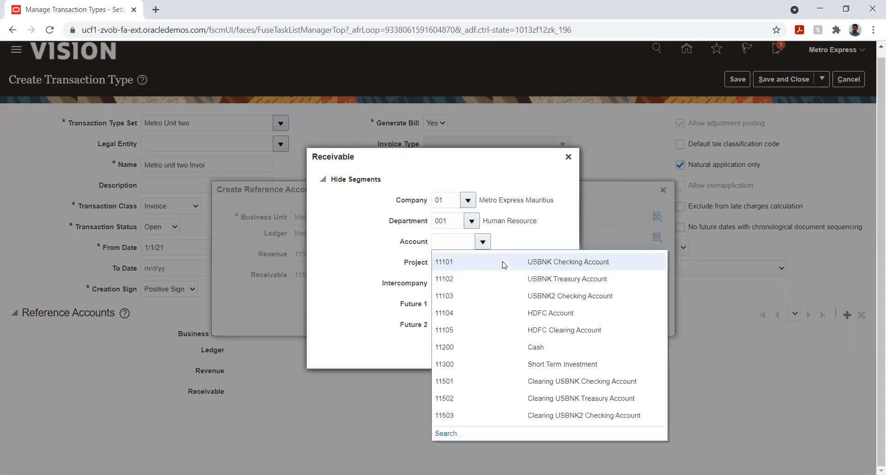
{"action": "left_click", "coordinate": [447, 431]}
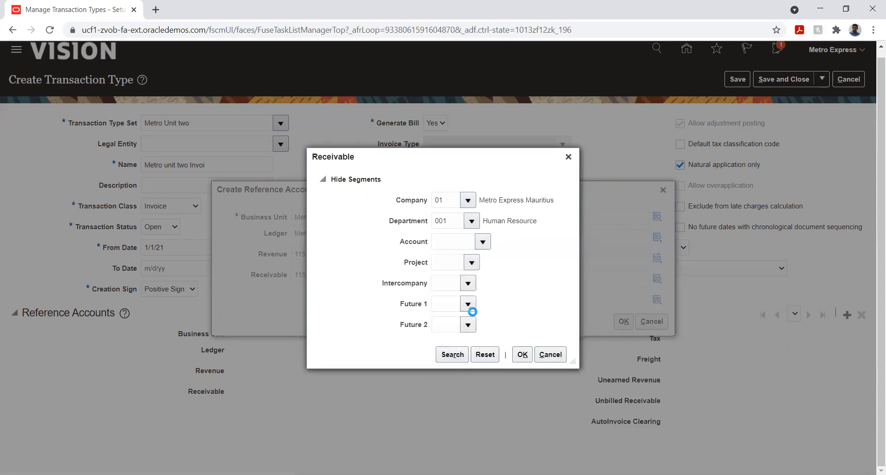
{"action": "left_click", "coordinate": [418, 262]}
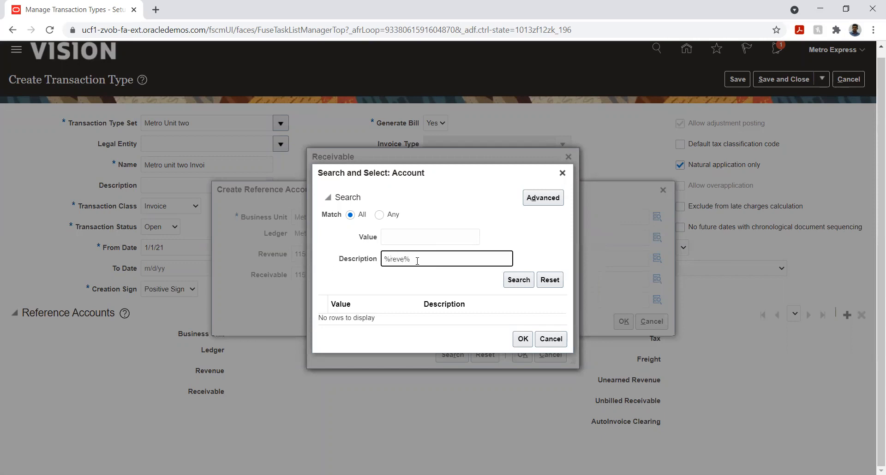
{"action": "key", "text": "Return"}
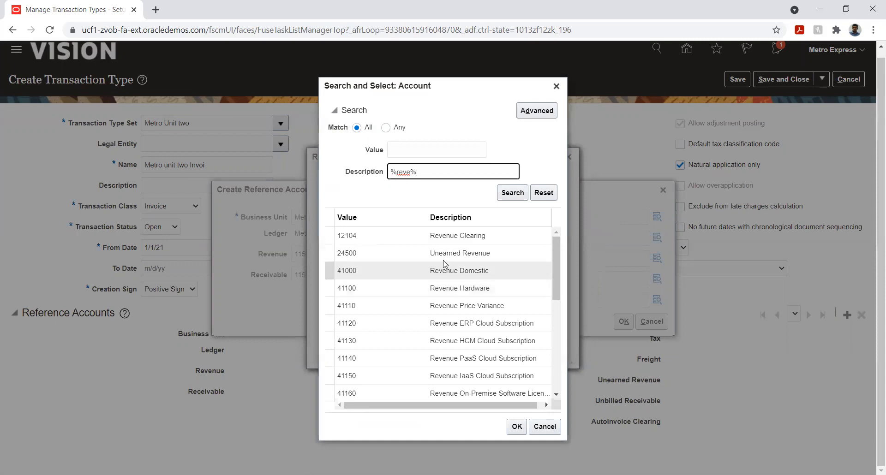
{"action": "left_click", "coordinate": [404, 265]}
{"action": "left_click", "coordinate": [516, 427]}
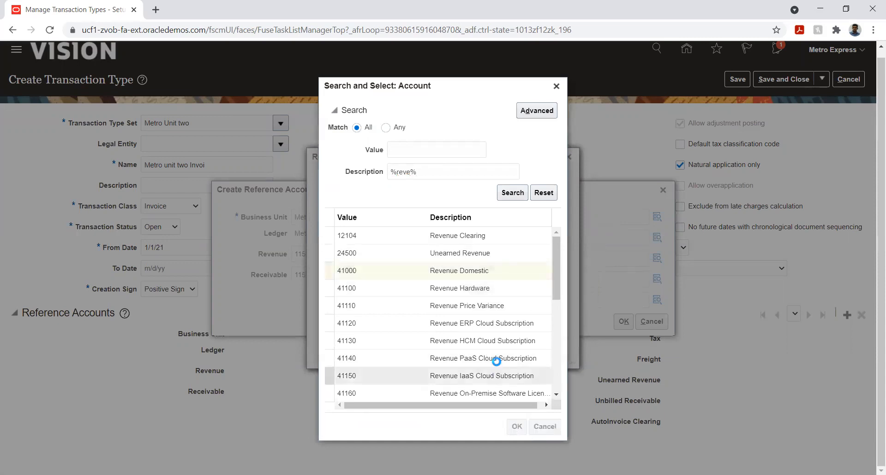
Set the Receivable combination's Project to 01 Rose-Hill to Curepipe and Intercompany to 01 Metro Express Mauritius
{"action": "left_click", "coordinate": [474, 266]}
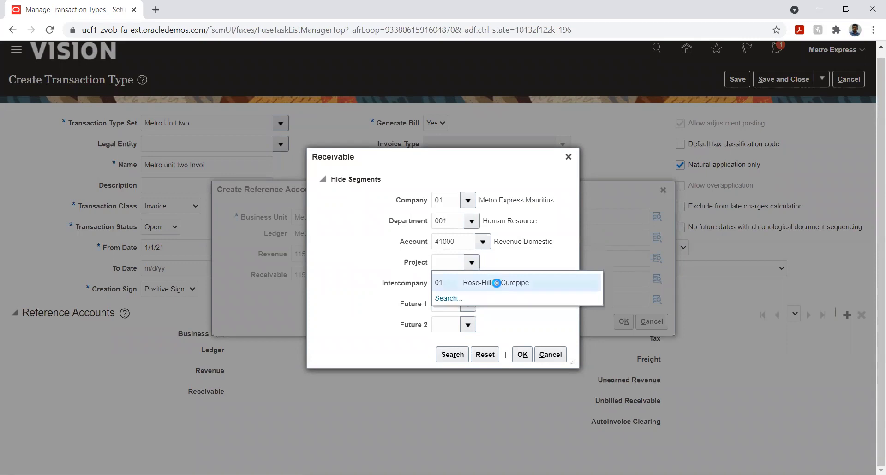
{"action": "left_click", "coordinate": [497, 284]}
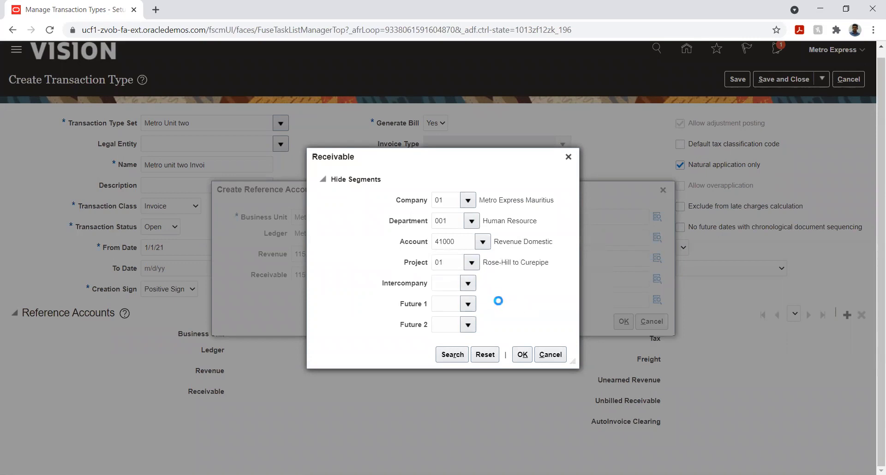
{"action": "left_click", "coordinate": [491, 302]}
Set the Receivable combination's Future 1 to 00 Default, fill in Future 2 and accept the combination
{"action": "left_click", "coordinate": [468, 304]}
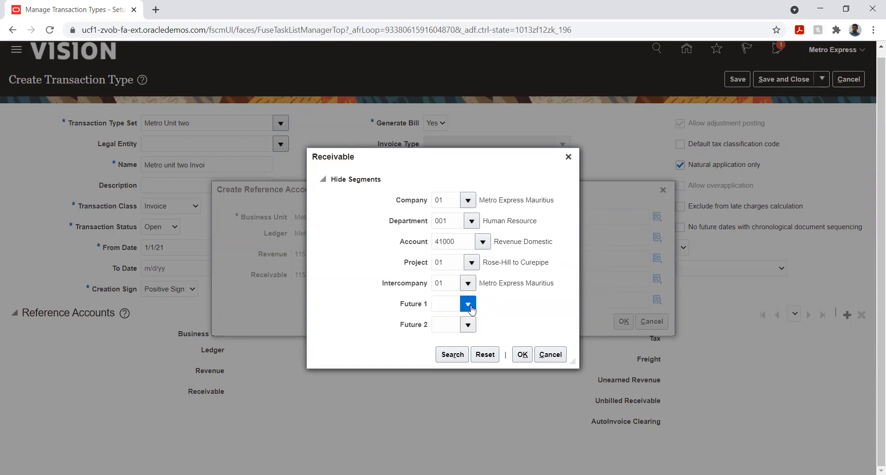
{"action": "left_click", "coordinate": [489, 322]}
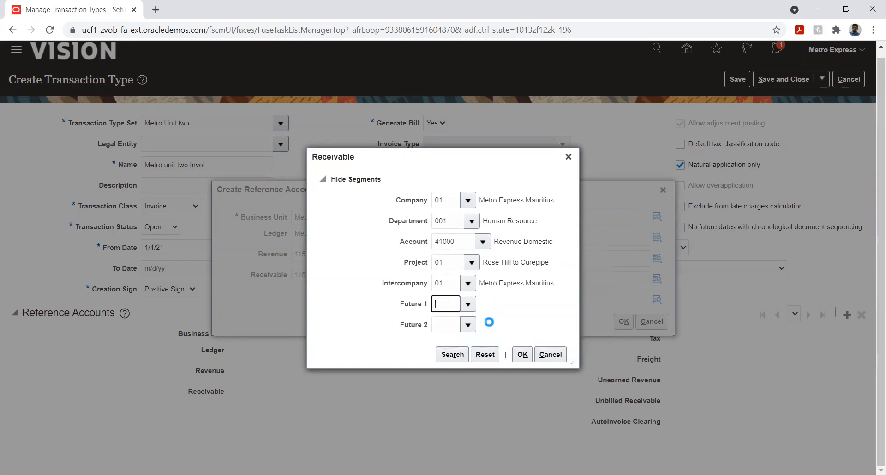
{"action": "left_click", "coordinate": [468, 325]}
{"action": "left_click", "coordinate": [470, 344]}
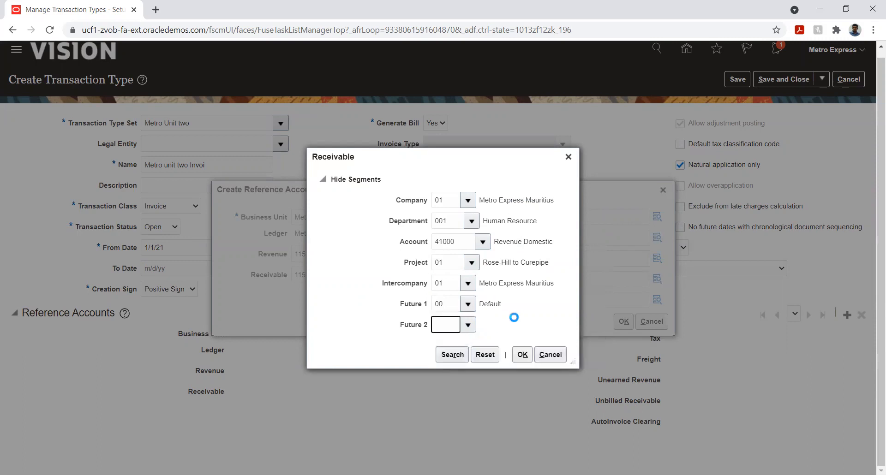
{"action": "left_click", "coordinate": [521, 354]}
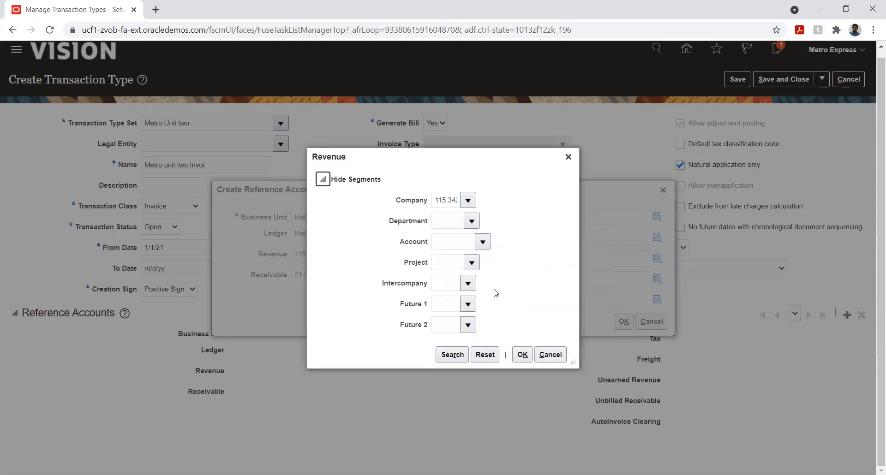
In the Revenue account segments, replace Company with 01 Metro Express Mauritius and set Department to 001 Human Resource
{"action": "double_click", "coordinate": [445, 201]}
{"action": "key", "text": "BackSpace"}
{"action": "left_click", "coordinate": [468, 199]}
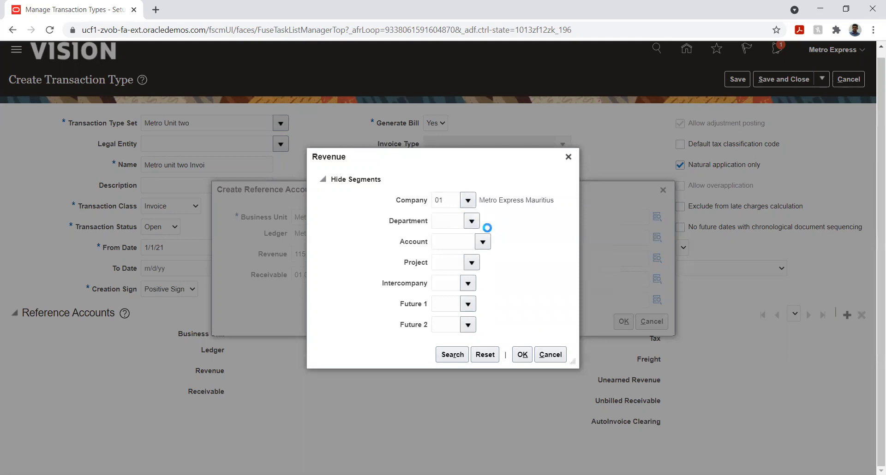
{"action": "left_click", "coordinate": [480, 240]}
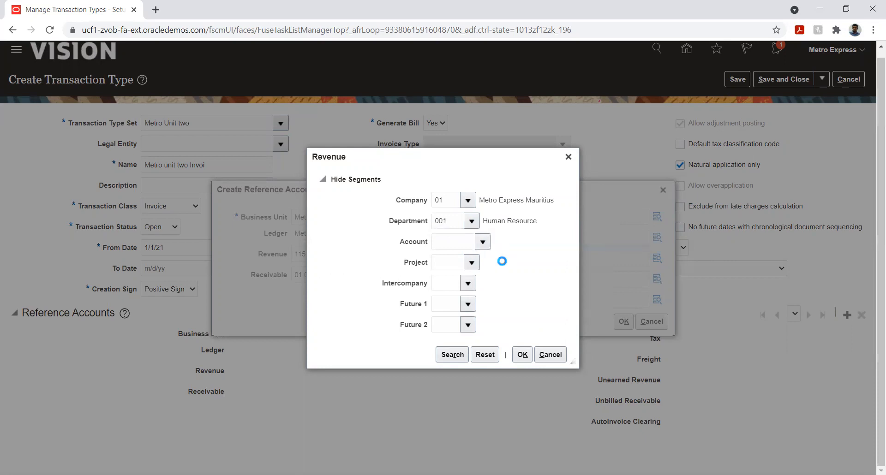
Search accounts by description %recei% and set the Revenue combination's Account segment to 12101 Accounts Receivable
{"action": "left_click", "coordinate": [488, 246]}
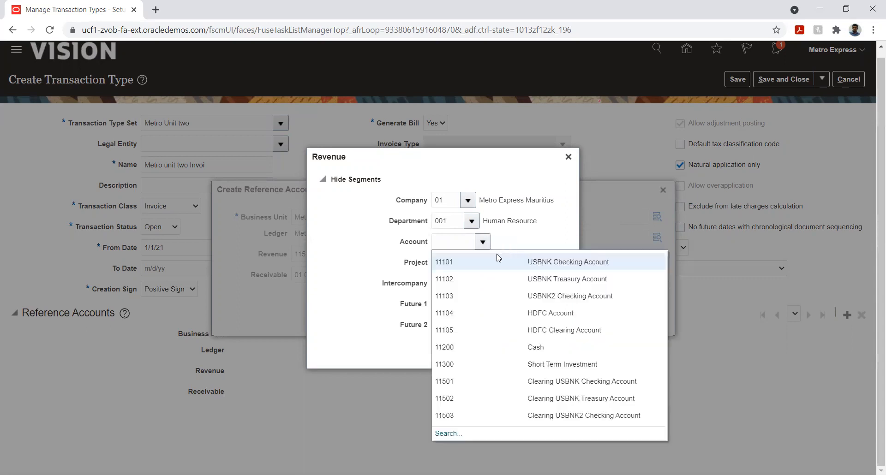
{"action": "left_click", "coordinate": [447, 434]}
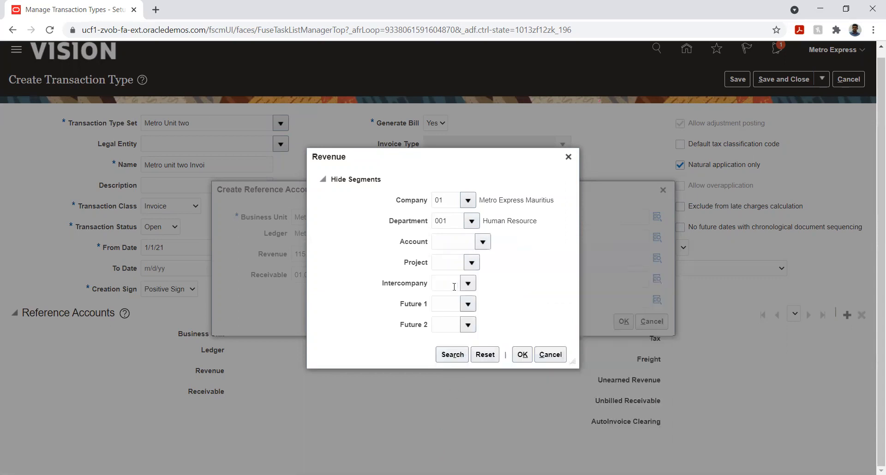
{"action": "left_click", "coordinate": [446, 257]}
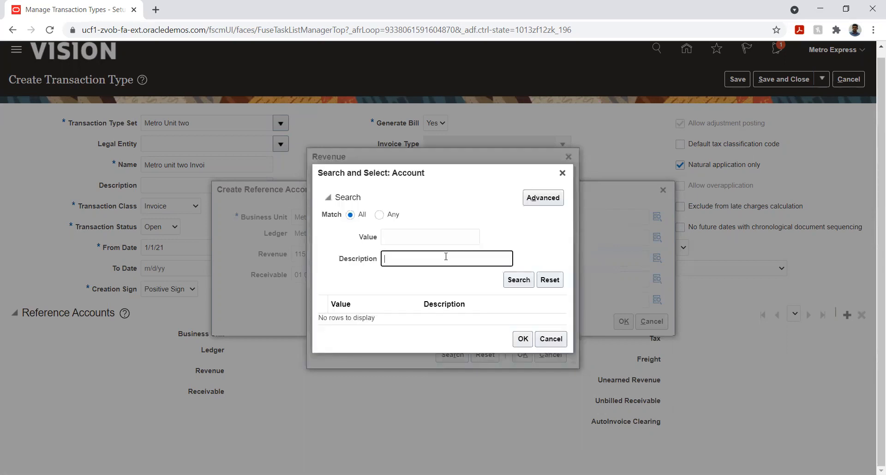
{"action": "type", "text": "%recei%"}
{"action": "key", "text": "Return"}
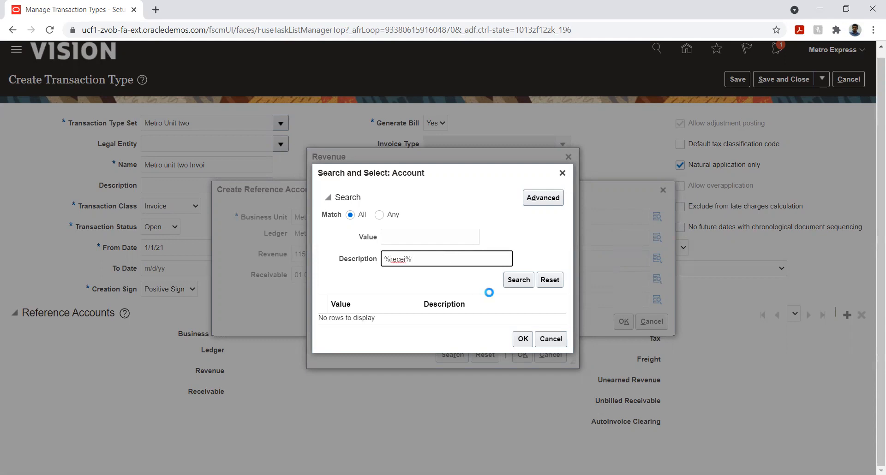
{"action": "left_click", "coordinate": [476, 238]}
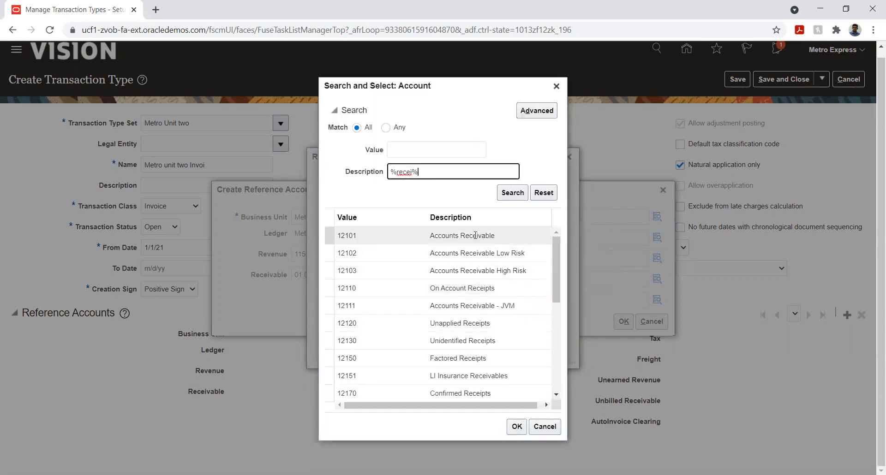
{"action": "left_click", "coordinate": [513, 426]}
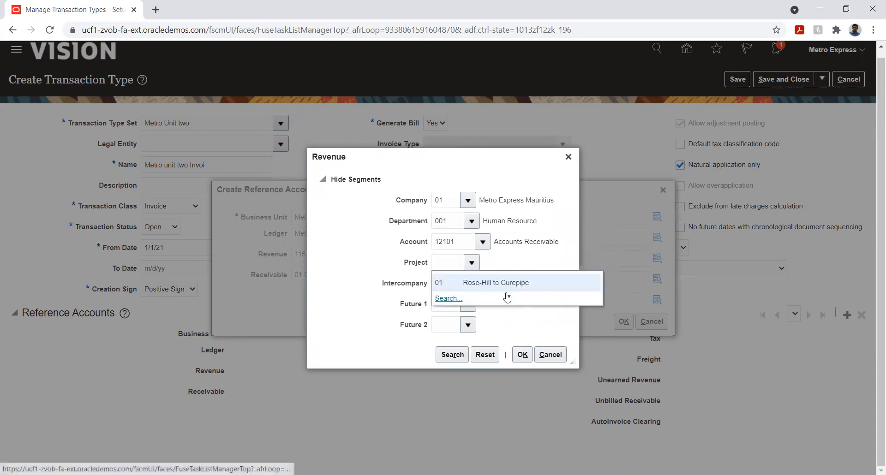
Complete the Revenue combination with Project 01 Rose-Hill to Curepipe, Intercompany 01 Metro Express Mauritius, and 00 Default for both Future 1 and Future 2
{"action": "left_click", "coordinate": [503, 282]}
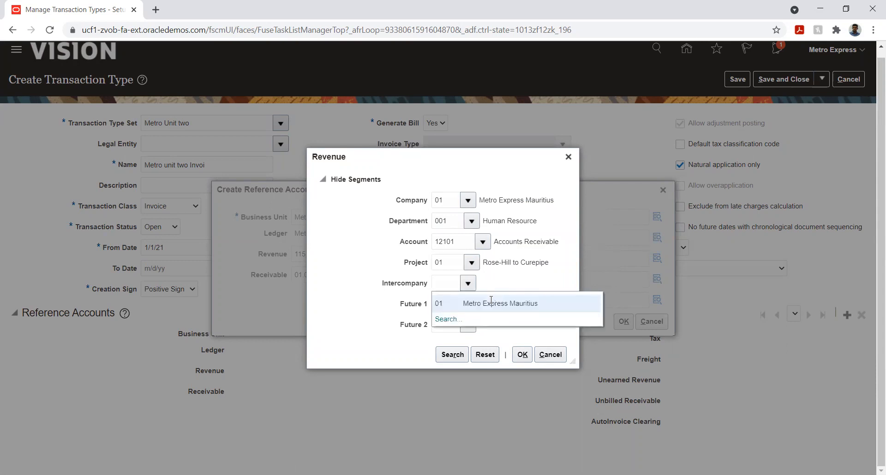
{"action": "left_click", "coordinate": [491, 303]}
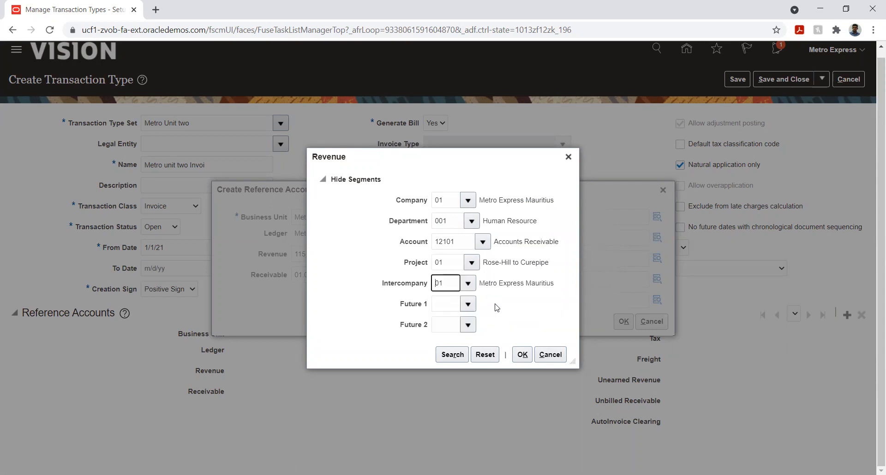
{"action": "left_click", "coordinate": [469, 304]}
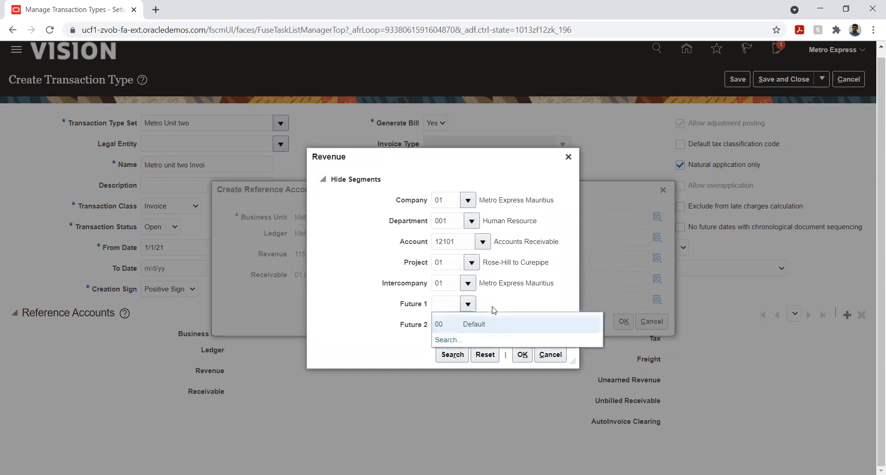
{"action": "left_click", "coordinate": [479, 323]}
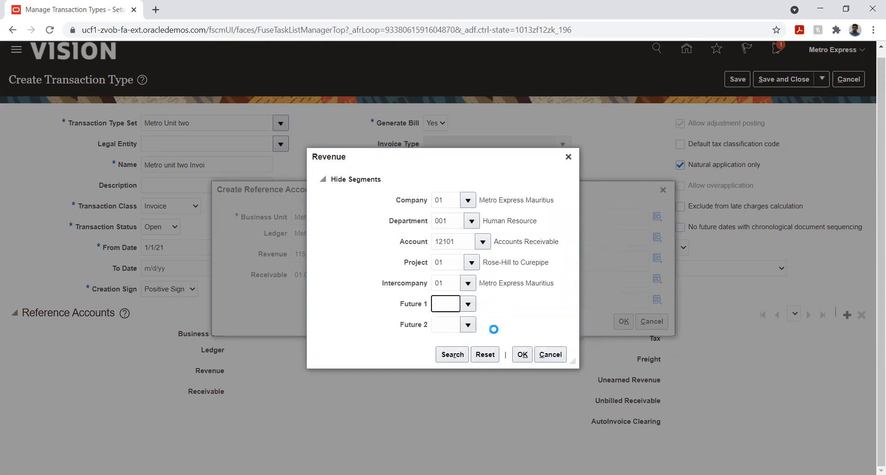
{"action": "left_click", "coordinate": [468, 325]}
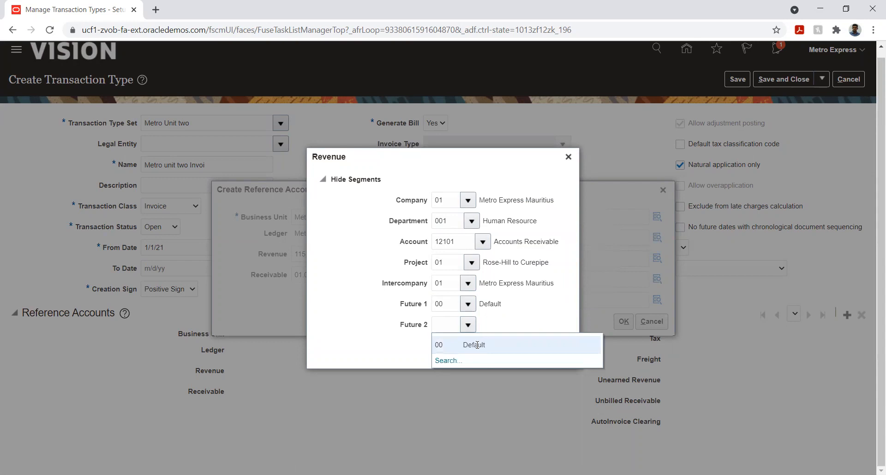
{"action": "left_click", "coordinate": [480, 344]}
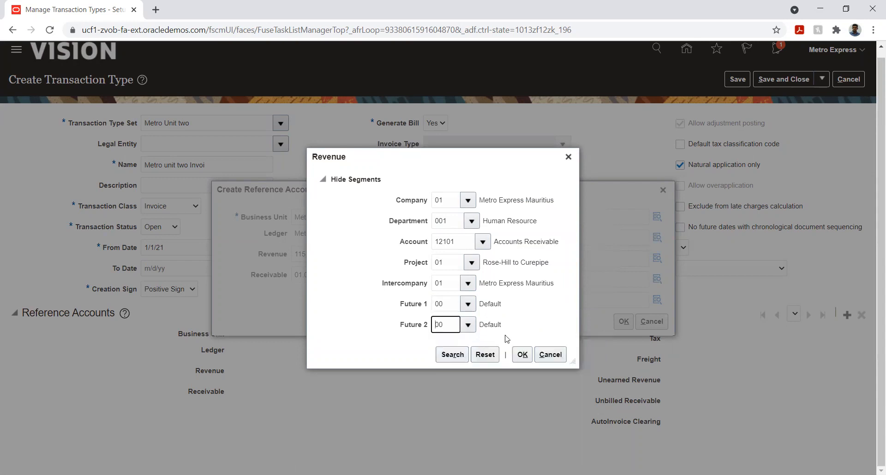
{"action": "left_click", "coordinate": [520, 354]}
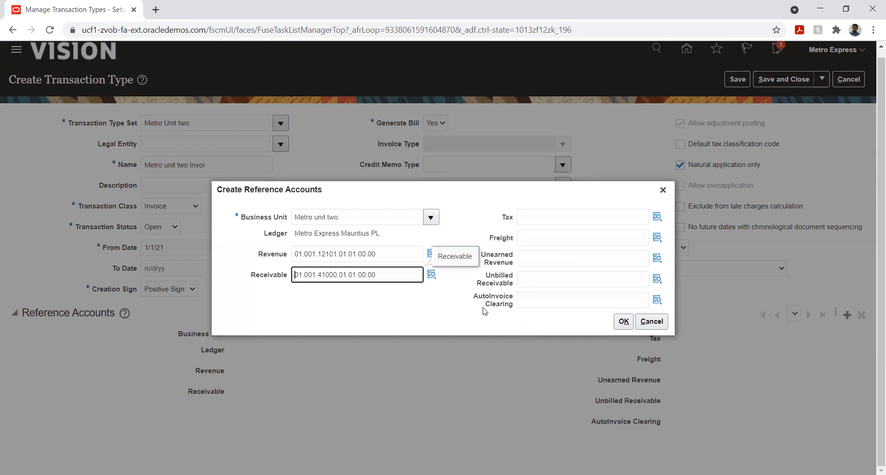
Accept the Metro unit two reference accounts, save the invoice transaction type and return to the implementation project's task list
{"action": "left_click", "coordinate": [441, 307]}
{"action": "left_click", "coordinate": [621, 323]}
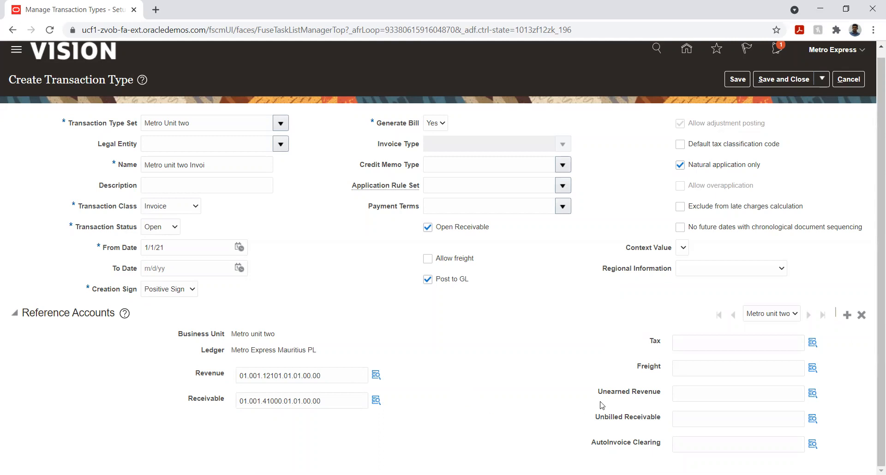
{"action": "left_click_drag", "start_coordinate": [597, 396], "coordinate": [634, 397]}
{"action": "left_click_drag", "start_coordinate": [597, 417], "coordinate": [655, 421]}
{"action": "left_click", "coordinate": [535, 389]}
{"action": "left_click", "coordinate": [729, 81]}
{"action": "left_click", "coordinate": [762, 84]}
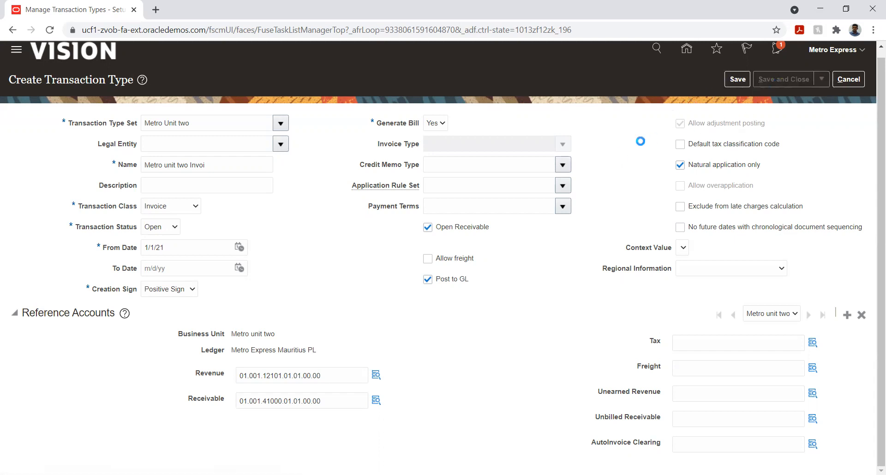
{"action": "left_click", "coordinate": [851, 81]}
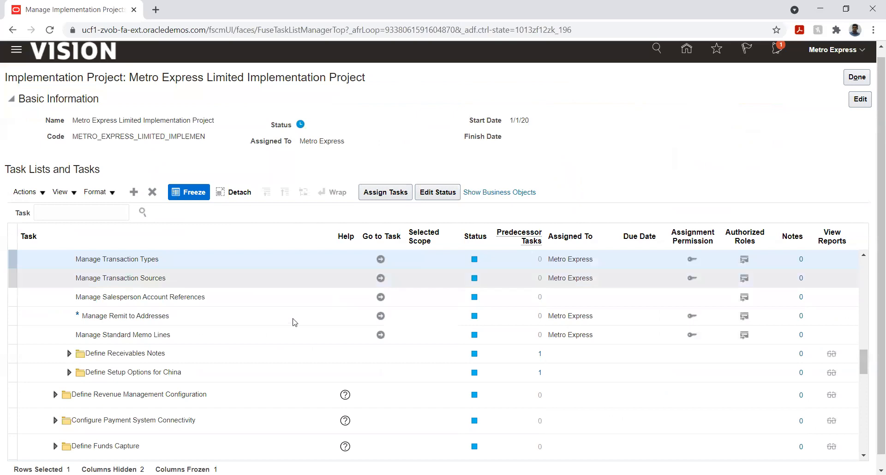
Open the Manage Transaction Sources task and create a new source with Transaction Source Set Metro Unit two
{"action": "left_click", "coordinate": [380, 277]}
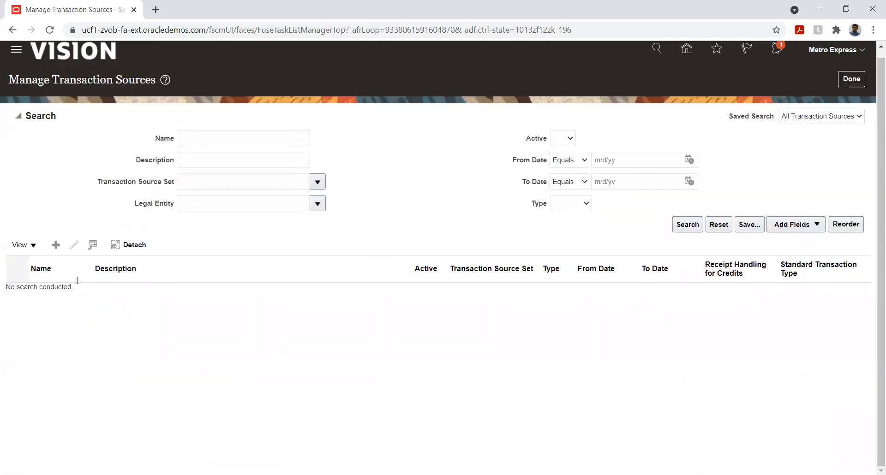
{"action": "left_click", "coordinate": [56, 244]}
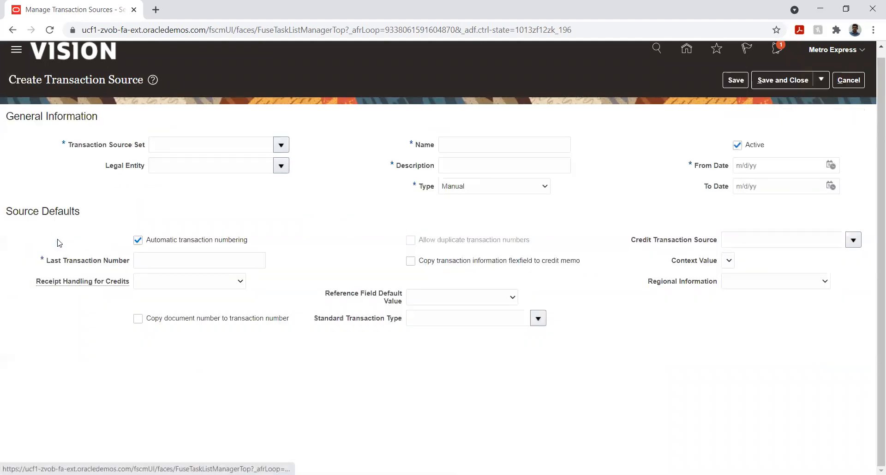
{"action": "left_click", "coordinate": [282, 145]}
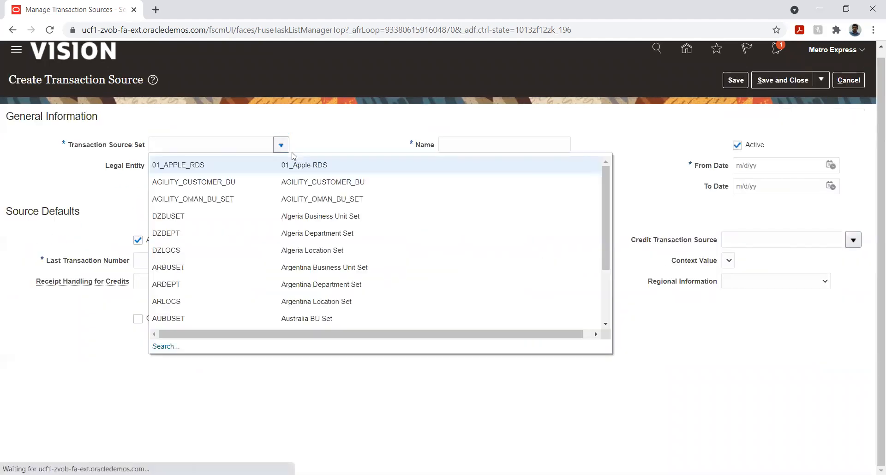
{"action": "left_click", "coordinate": [221, 143]}
{"action": "type", "text": "Met"}
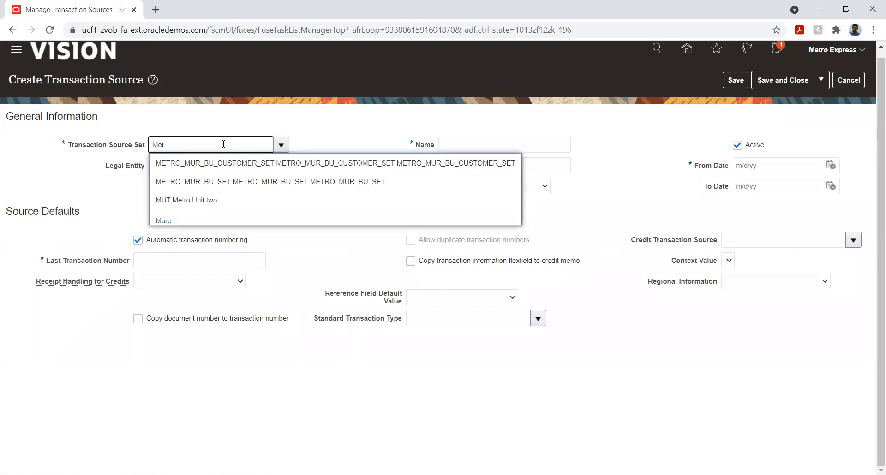
{"action": "left_click", "coordinate": [198, 201]}
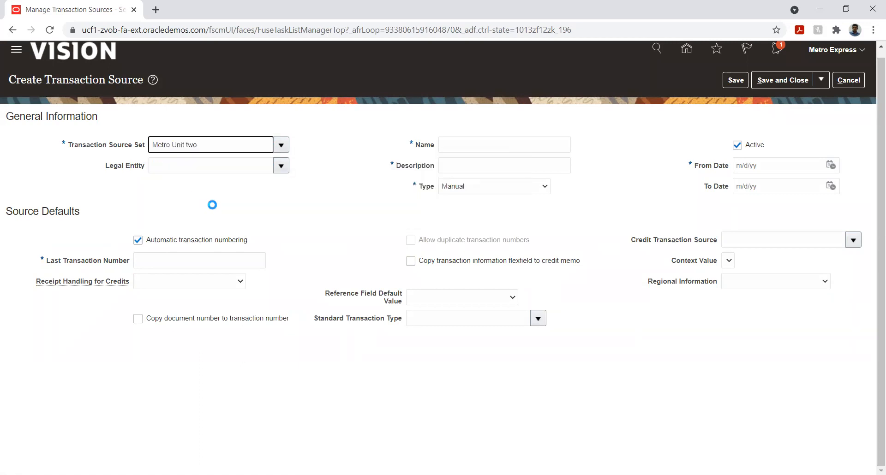
Name the transaction source MUT_Manual and use the same text as its description
{"action": "left_click", "coordinate": [501, 144]}
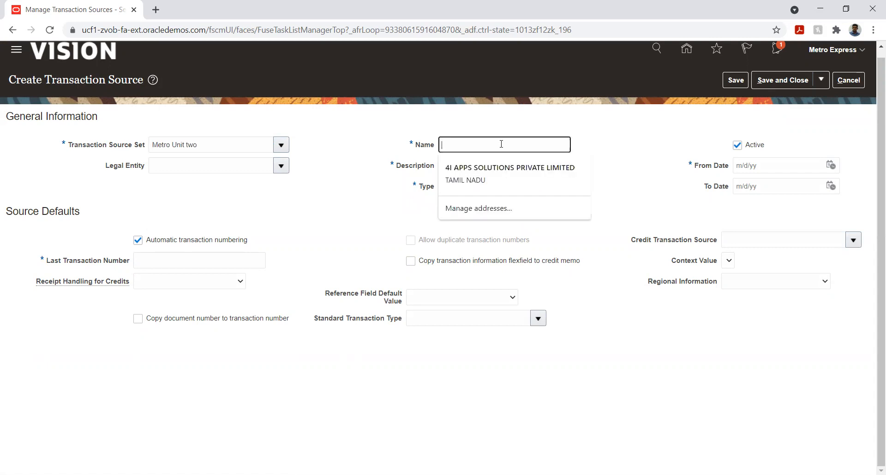
{"action": "type", "text": "M"}
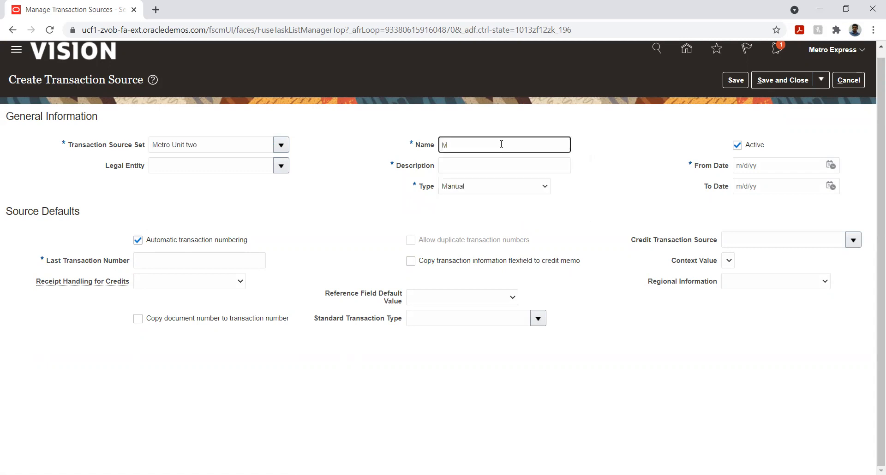
{"action": "type", "text": "UT_Manual"}
{"action": "double_click", "coordinate": [471, 146]}
{"action": "key", "text": "ctrl+c"}
{"action": "key", "text": "Tab"}
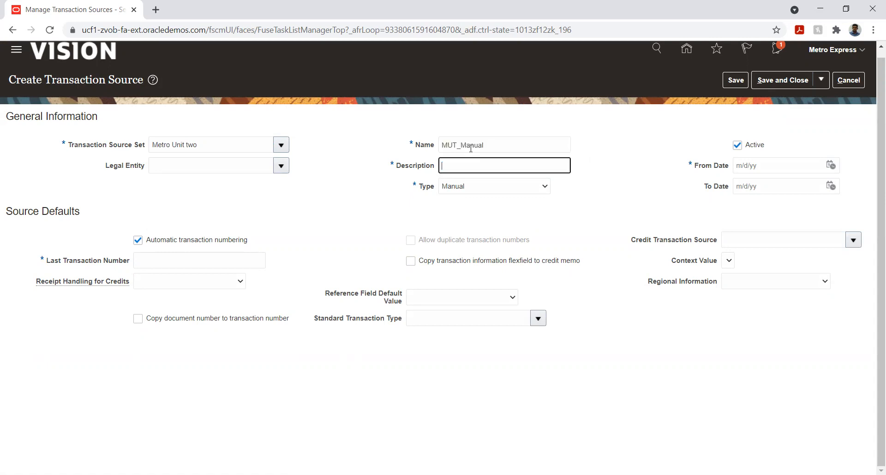
{"action": "key", "text": "ctrl+v"}
{"action": "left_click", "coordinate": [635, 154]}
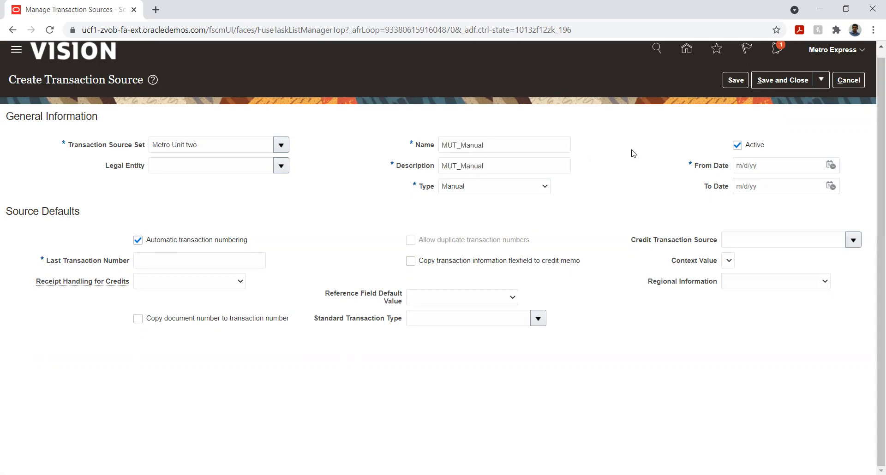
Set the transaction source's From Date to 1/1/21 and its Last Transaction Number to 1
{"action": "left_click", "coordinate": [831, 165]}
{"action": "left_click", "coordinate": [718, 188]}
{"action": "left_click", "coordinate": [718, 200]}
{"action": "left_click", "coordinate": [792, 220]}
{"action": "left_click", "coordinate": [201, 263]}
{"action": "type", "text": "1"}
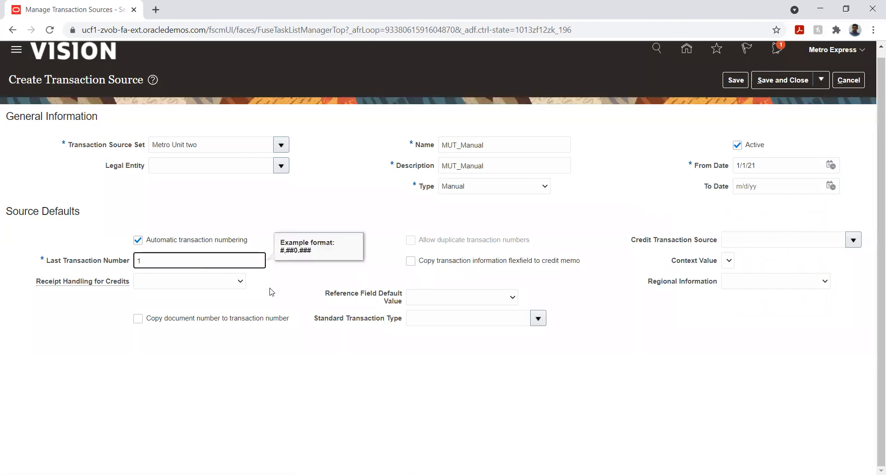
{"action": "left_click", "coordinate": [270, 297]}
Set Receipt Handling for Credits to On account and enable copying the transaction information flexfield to the credit memo
{"action": "left_click", "coordinate": [193, 283]}
{"action": "left_click", "coordinate": [185, 302]}
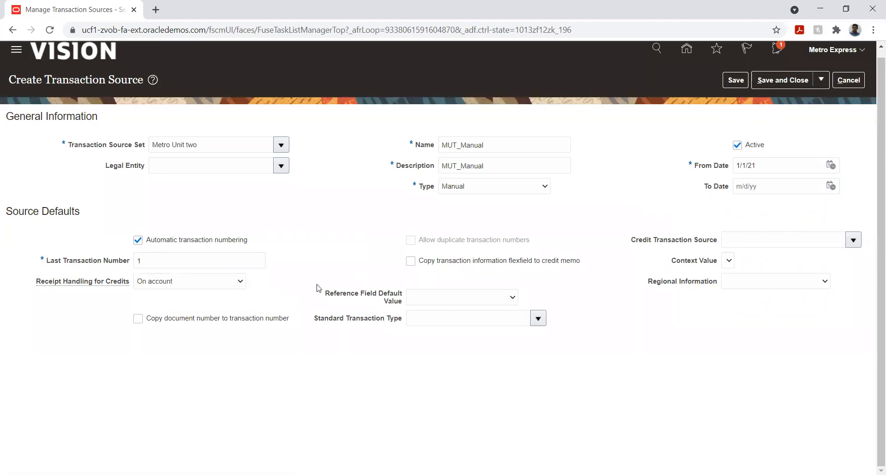
{"action": "left_click", "coordinate": [410, 261]}
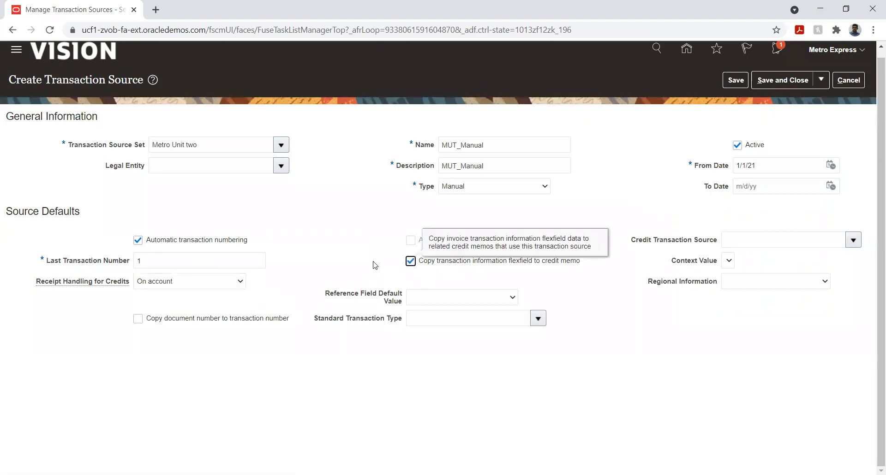
Set the source's Standard Transaction Type to Metro unit two Invoi
{"action": "left_click", "coordinate": [539, 319]}
{"action": "left_click", "coordinate": [473, 317]}
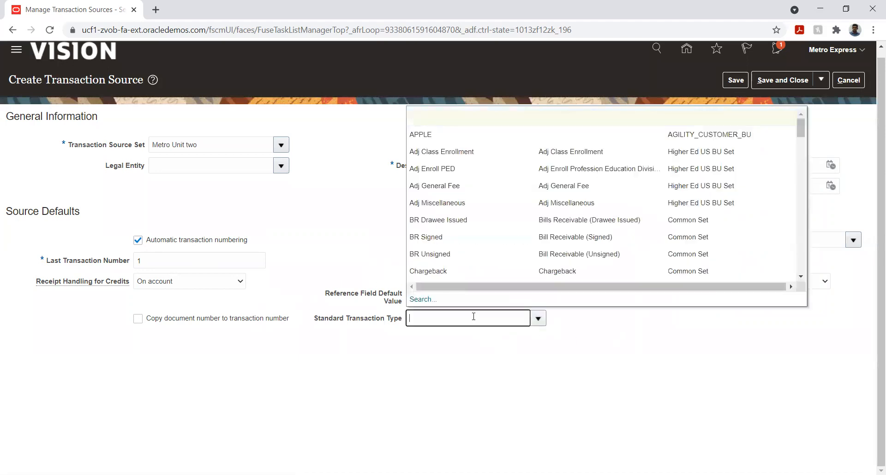
{"action": "type", "text": "Met"}
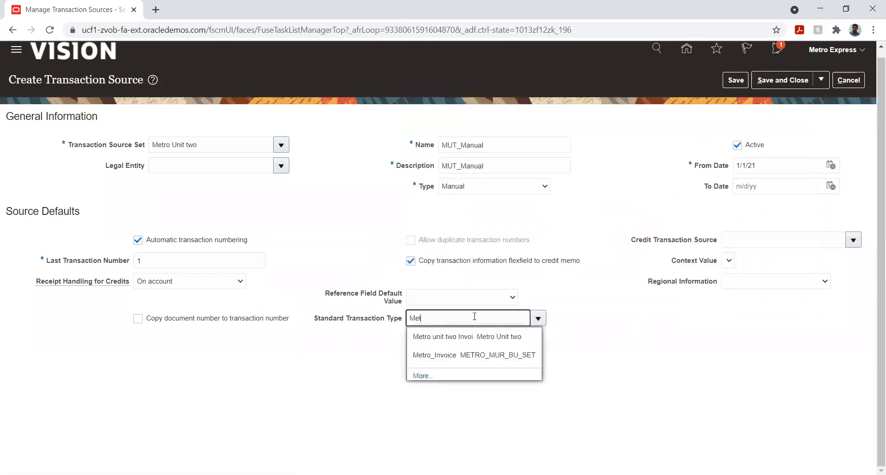
{"action": "left_click", "coordinate": [467, 337]}
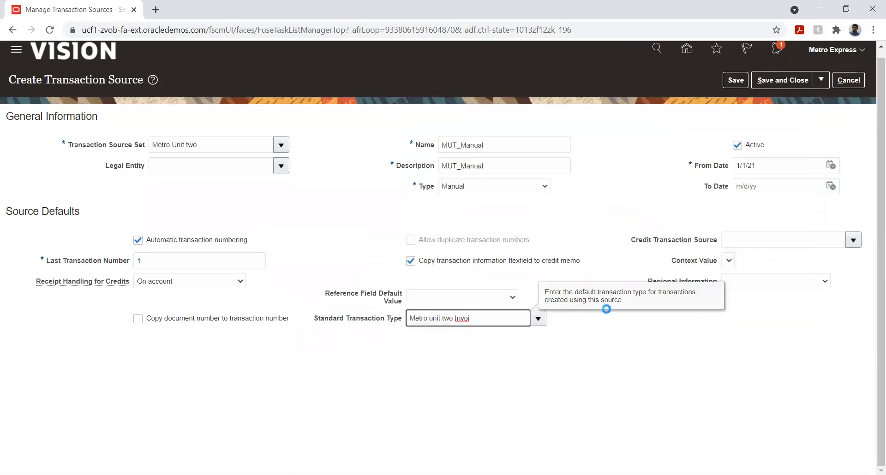
{"action": "left_click", "coordinate": [599, 223]}
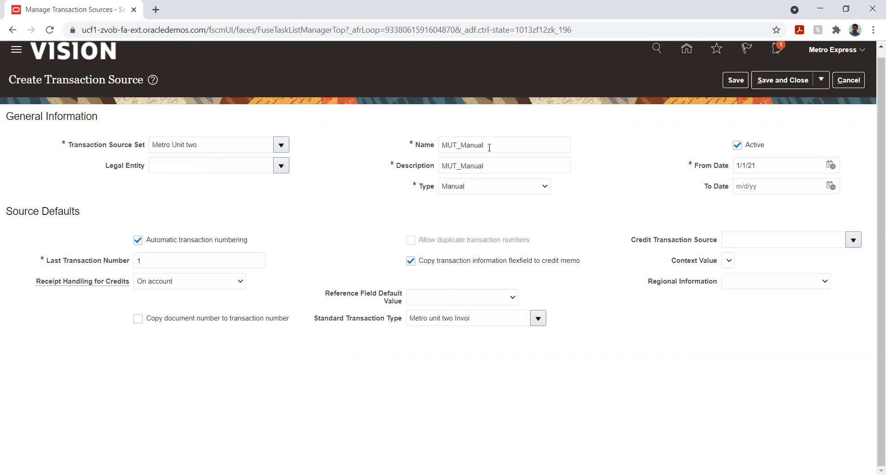
Review the available options for the source's Type and Receipt Handling for Credits without changing them
{"action": "left_click", "coordinate": [487, 192]}
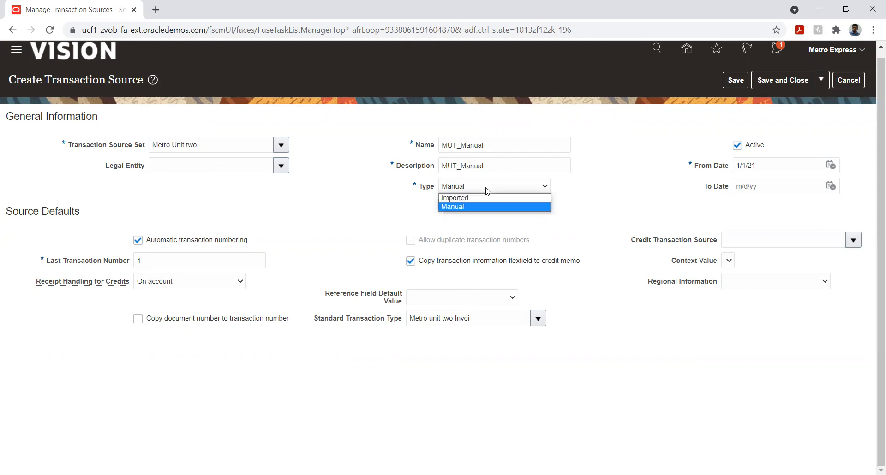
{"action": "left_click", "coordinate": [622, 187]}
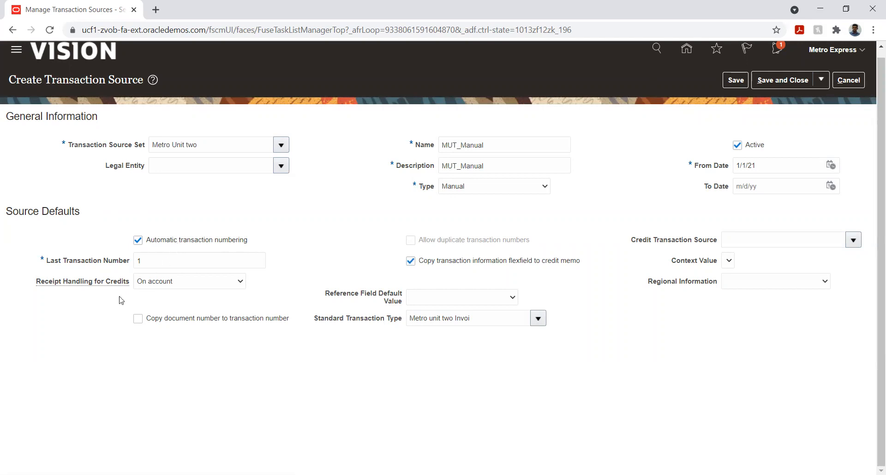
{"action": "mouse_move", "coordinate": [121, 286]}
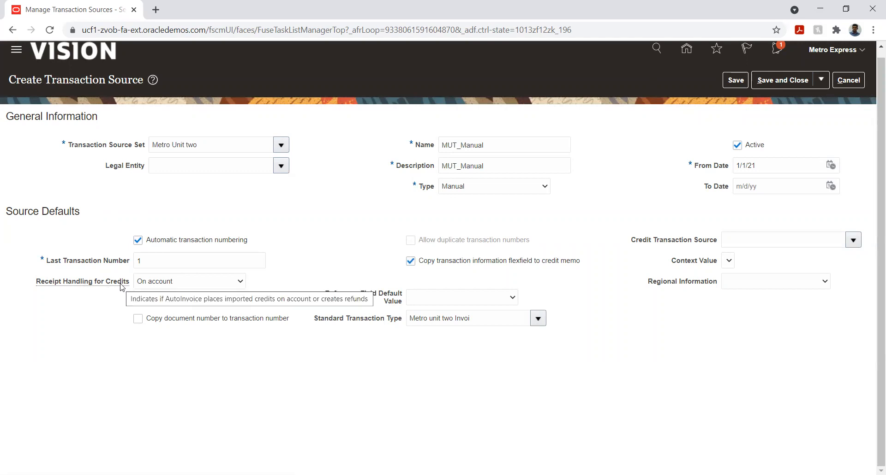
{"action": "left_click", "coordinate": [190, 283]}
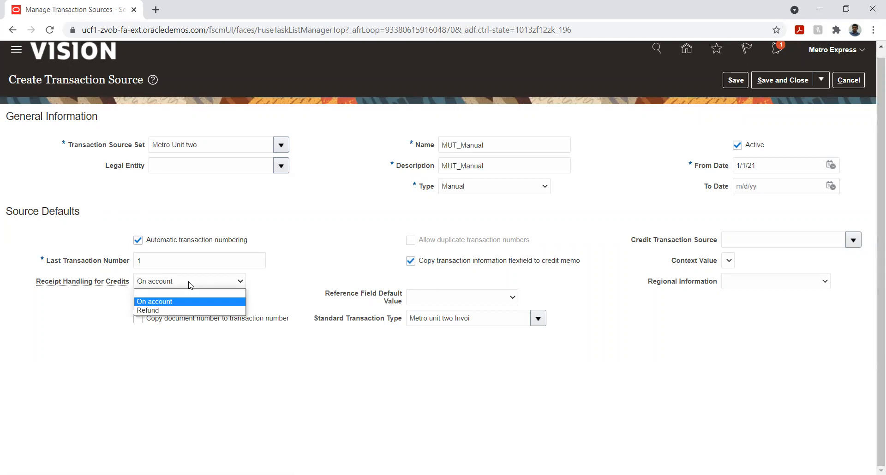
{"action": "left_click", "coordinate": [284, 281]}
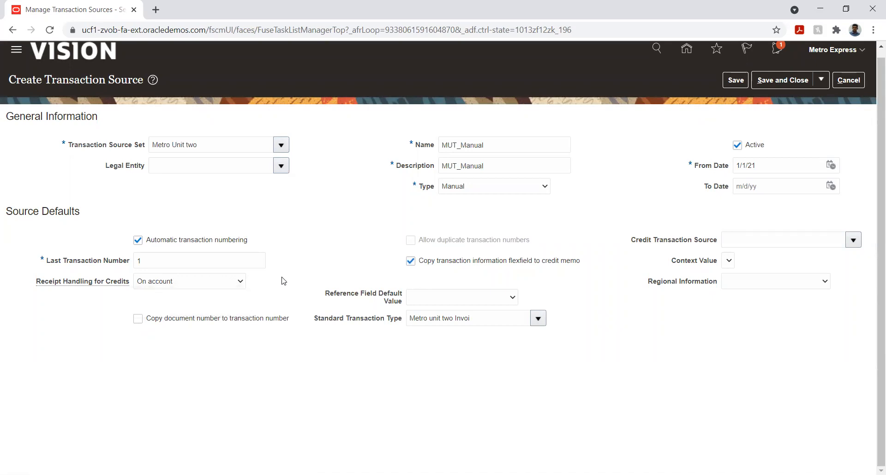
{"action": "left_click", "coordinate": [233, 283]}
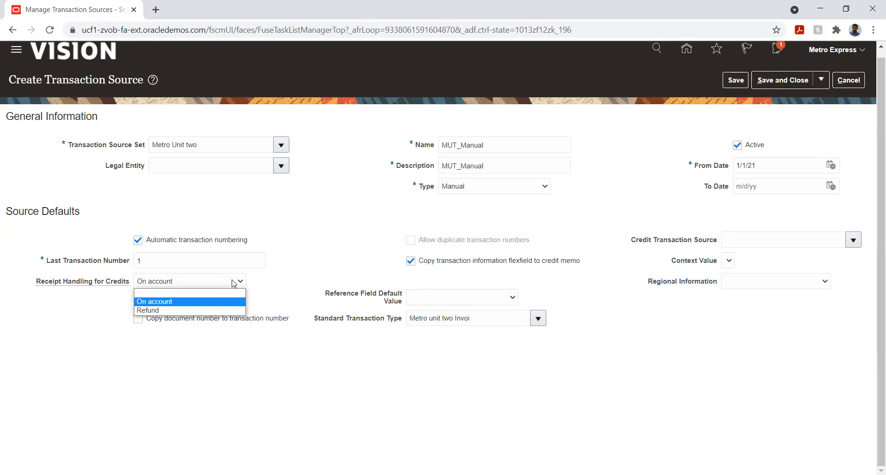
{"action": "left_click", "coordinate": [362, 245]}
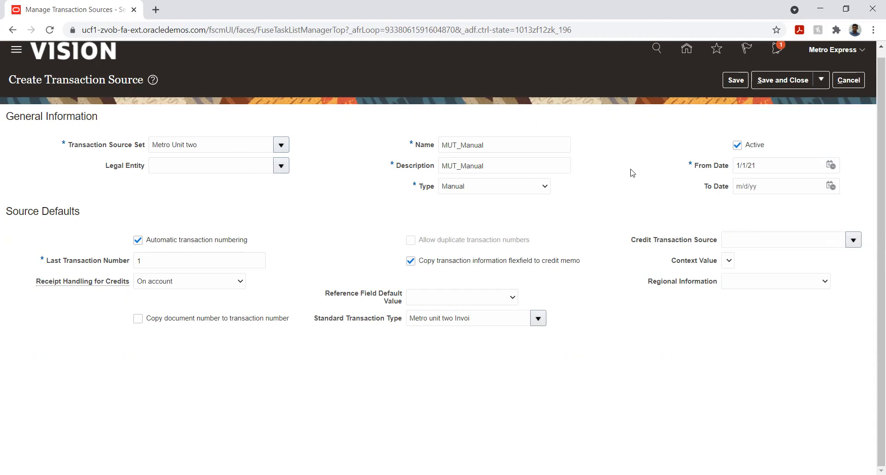
Save and close the MUT_Manual transaction source
{"action": "left_click", "coordinate": [736, 81]}
{"action": "left_click", "coordinate": [769, 81]}
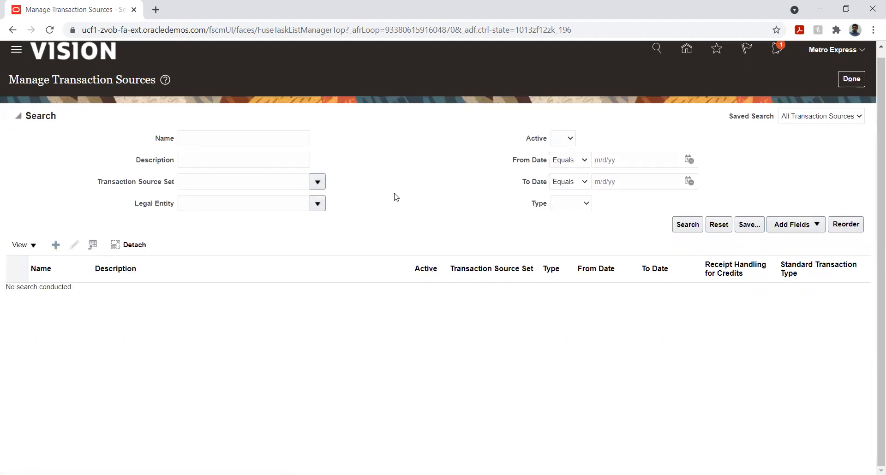
Begin a new transaction source in the Metro Unit two transaction source set
{"action": "left_click", "coordinate": [200, 144]}
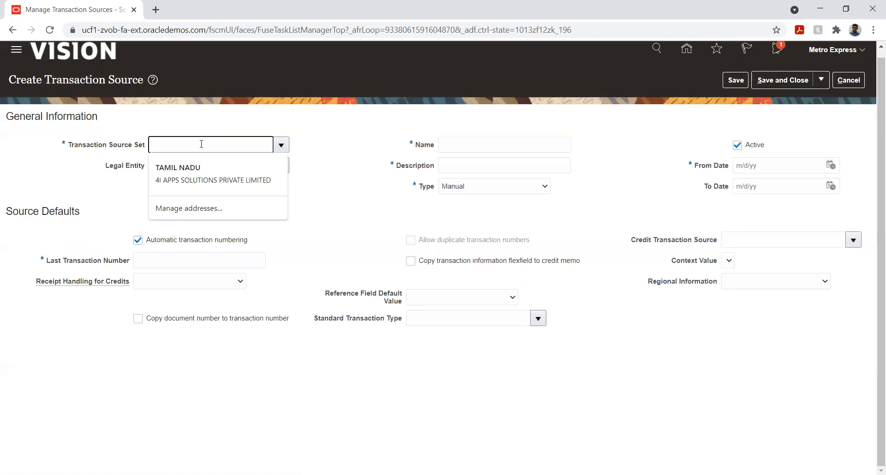
{"action": "type", "text": "Metr"}
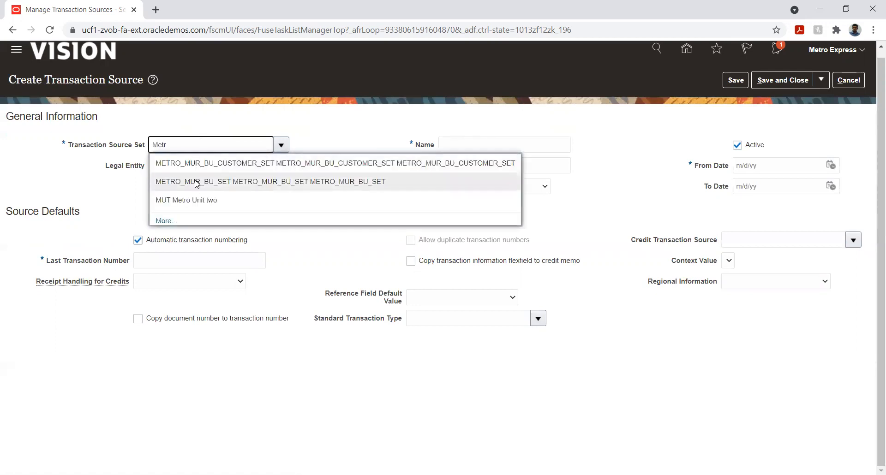
{"action": "left_click", "coordinate": [199, 199]}
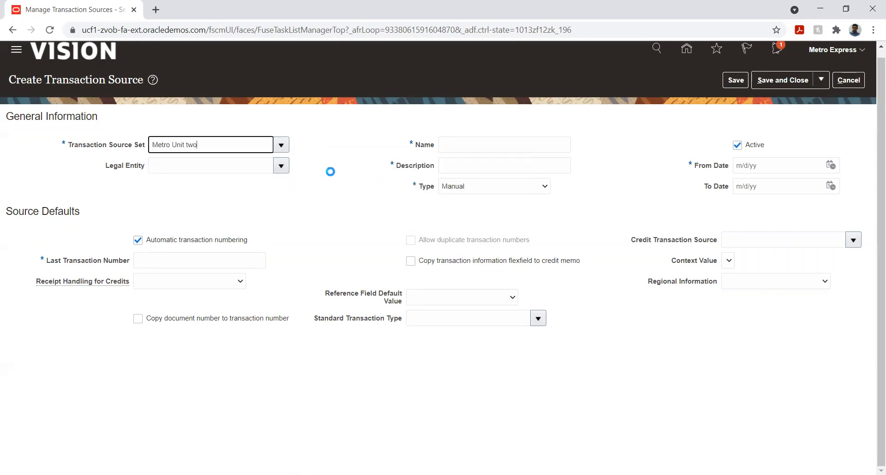
Name the transaction source Metro_Import and use the same text as its description
{"action": "left_click", "coordinate": [464, 144]}
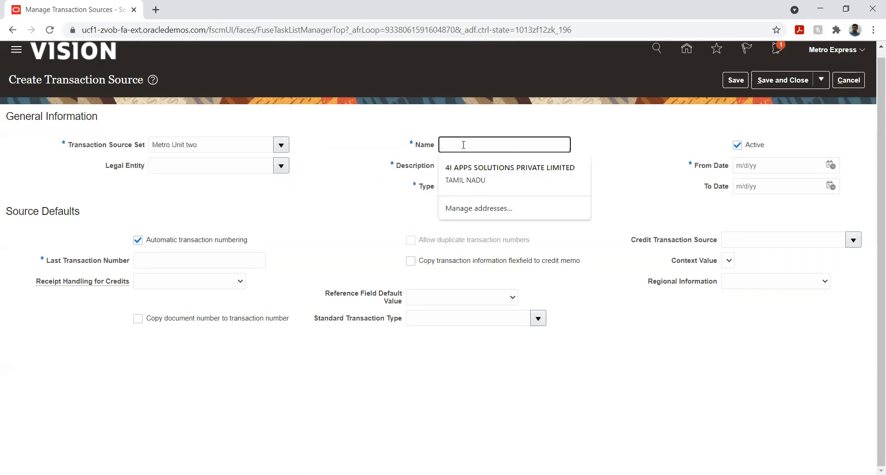
{"action": "type", "text": "Metro"}
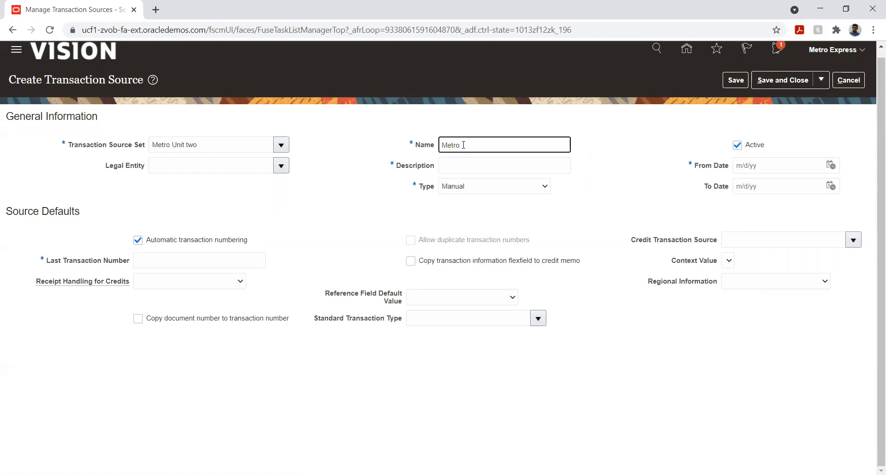
{"action": "type", "text": "_Import"}
{"action": "key", "text": "Tab"}
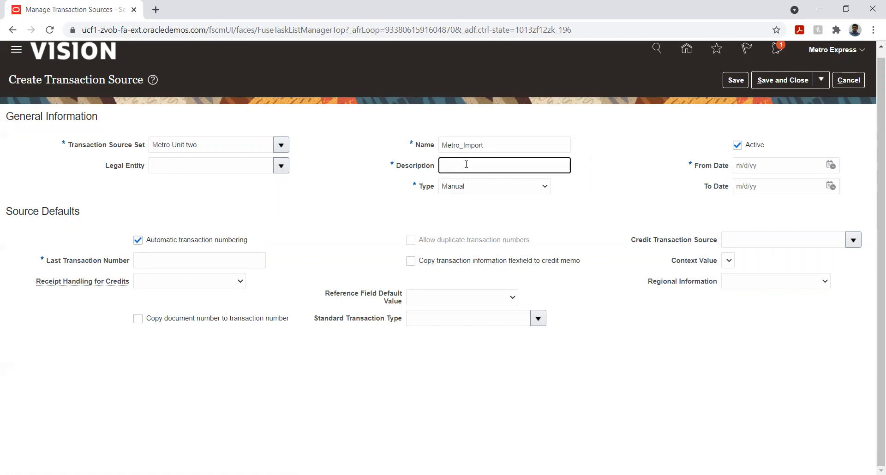
{"action": "left_click", "coordinate": [450, 146]}
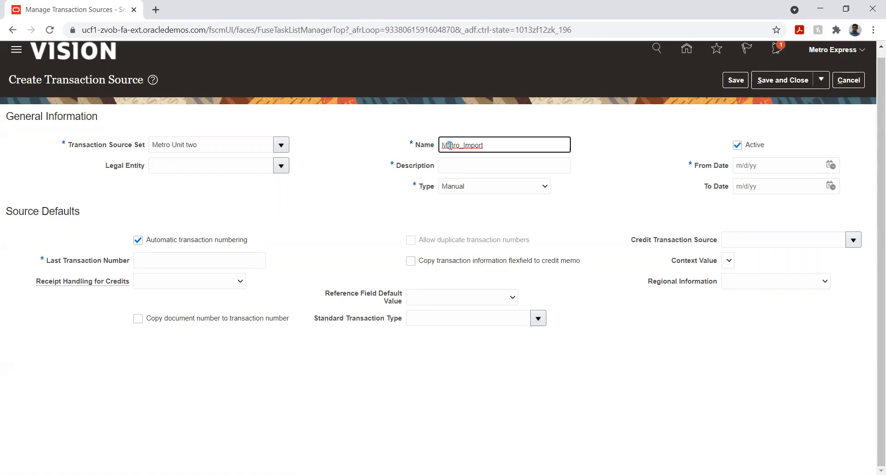
{"action": "double_click", "coordinate": [453, 147]}
{"action": "key", "text": "ctrl+c"}
{"action": "left_click", "coordinate": [448, 165]}
{"action": "key", "text": "ctrl+v"}
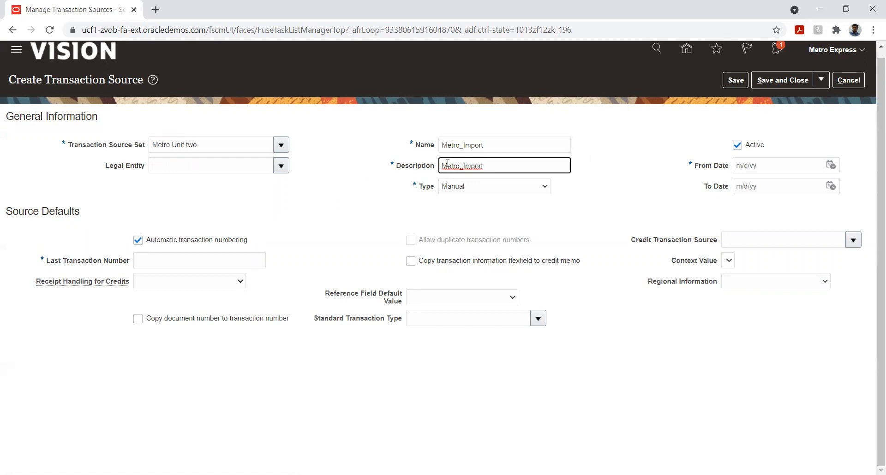
Set the source's Type to Imported and its From Date to 1/1/21
{"action": "left_click", "coordinate": [453, 189]}
{"action": "left_click", "coordinate": [455, 198]}
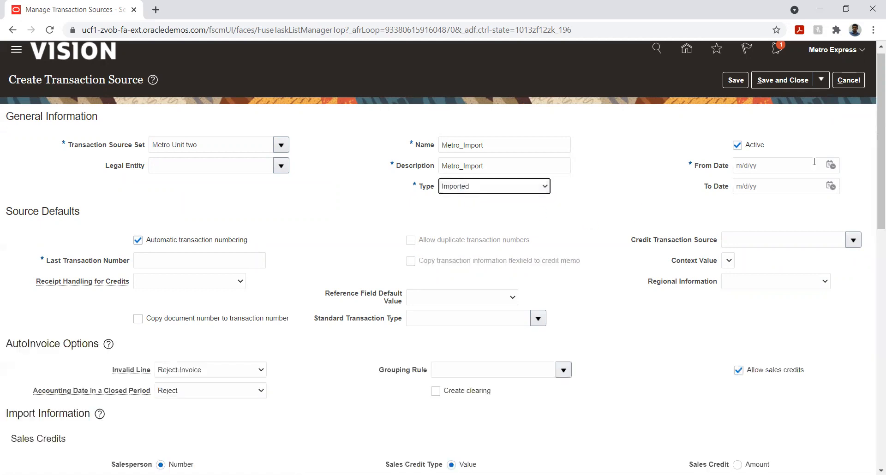
{"action": "left_click", "coordinate": [831, 170]}
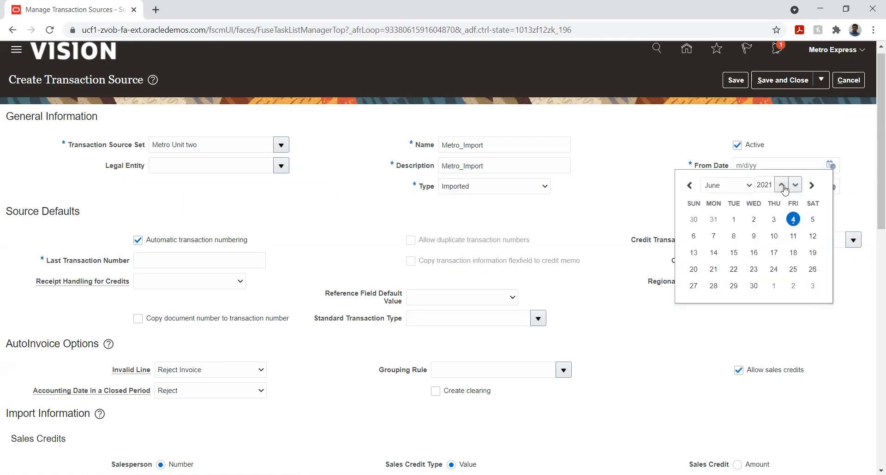
{"action": "left_click", "coordinate": [721, 186]}
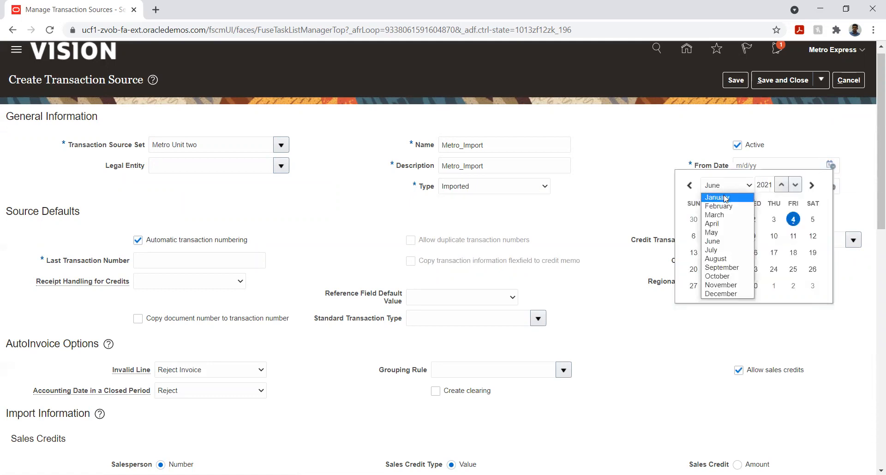
{"action": "left_click", "coordinate": [723, 198]}
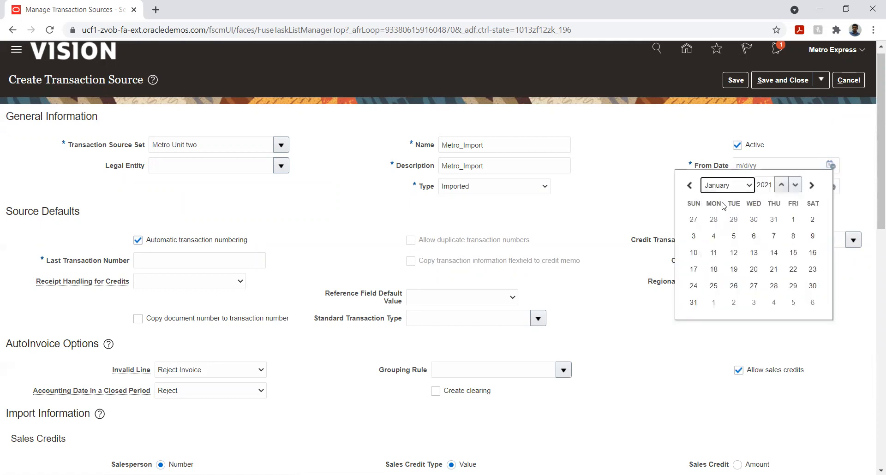
{"action": "left_click", "coordinate": [793, 220]}
{"action": "left_click", "coordinate": [609, 192]}
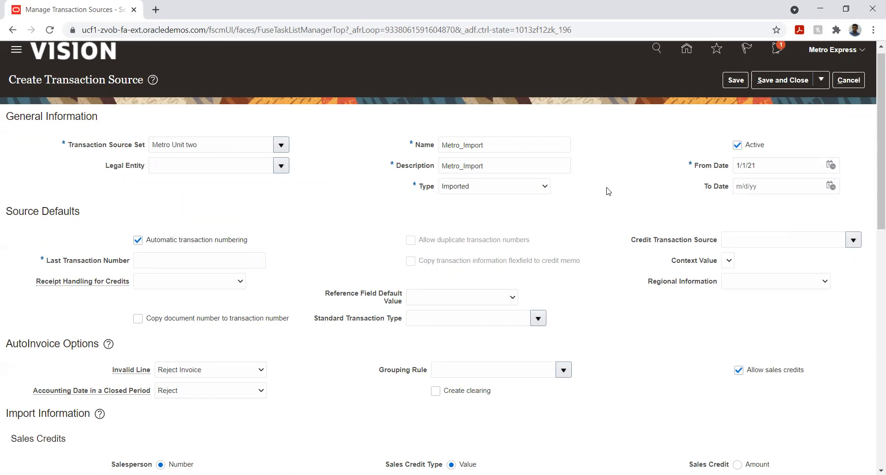
Set the Last Transaction Number to 1 and Receipt Handling for Credits to On account
{"action": "left_click", "coordinate": [239, 256]}
{"action": "type", "text": "1"}
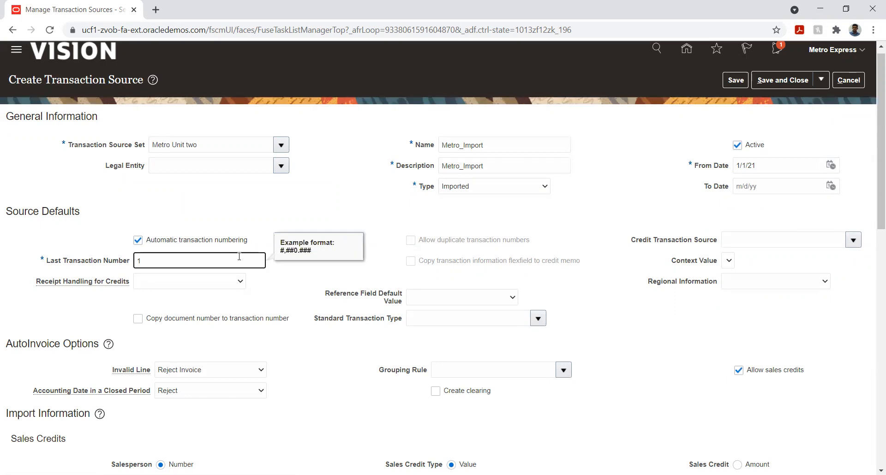
{"action": "left_click", "coordinate": [352, 184]}
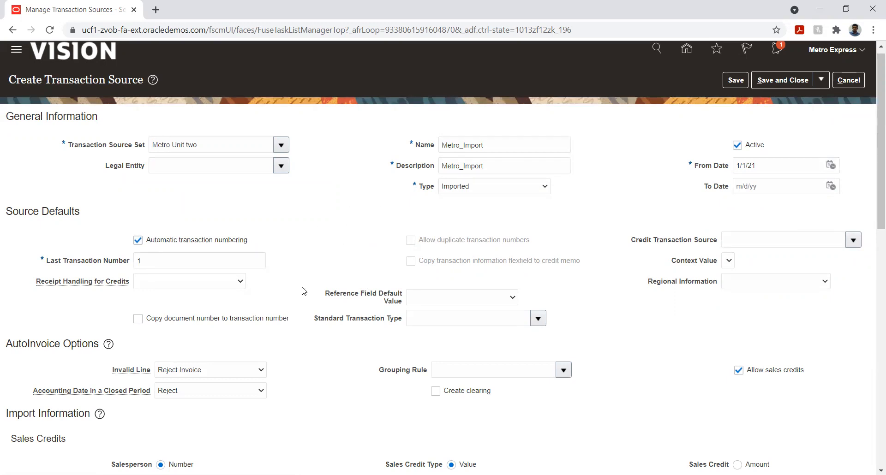
{"action": "left_click", "coordinate": [170, 283]}
{"action": "left_click", "coordinate": [165, 300]}
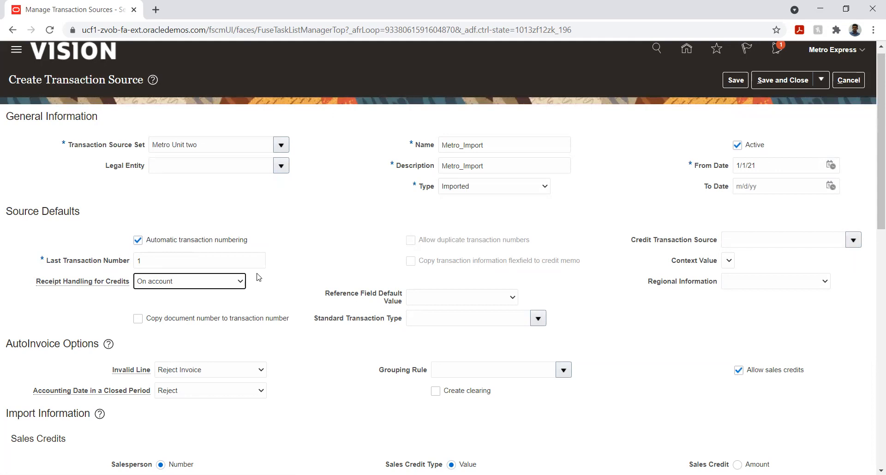
Set the Standard Transaction Type to Metro unit two Invoi and enable copying the document number to the transaction number
{"action": "left_click", "coordinate": [492, 318]}
{"action": "type", "text": "Met"}
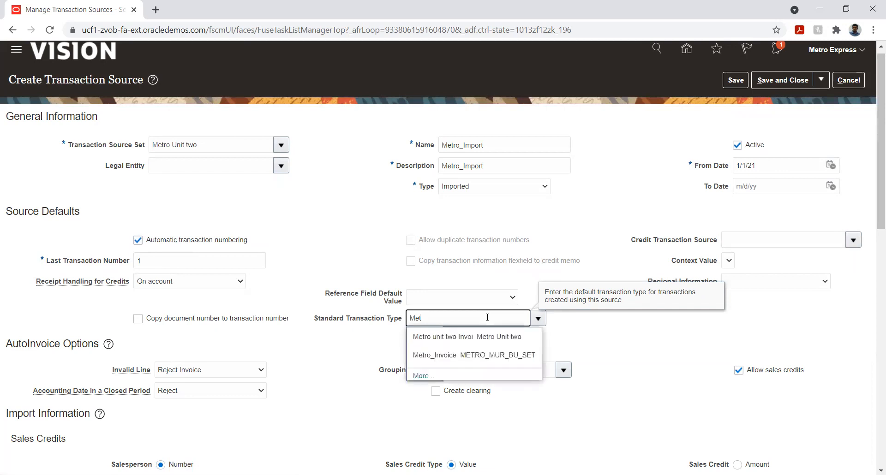
{"action": "left_click", "coordinate": [450, 346]}
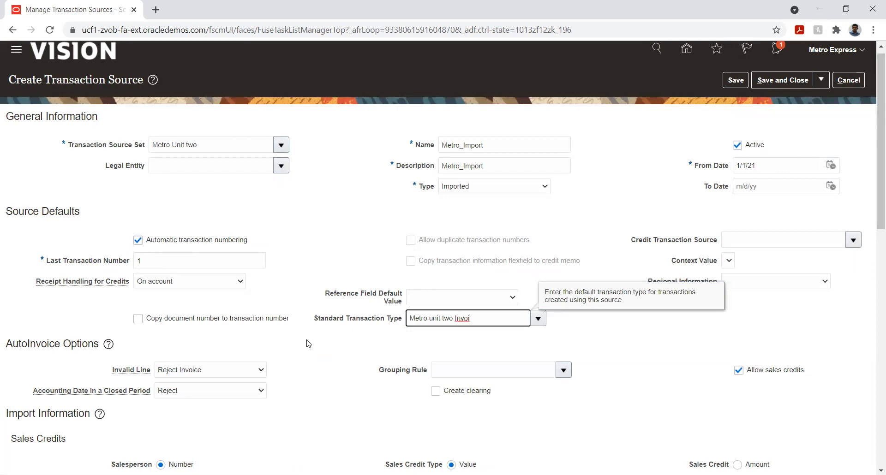
{"action": "left_click", "coordinate": [138, 320]}
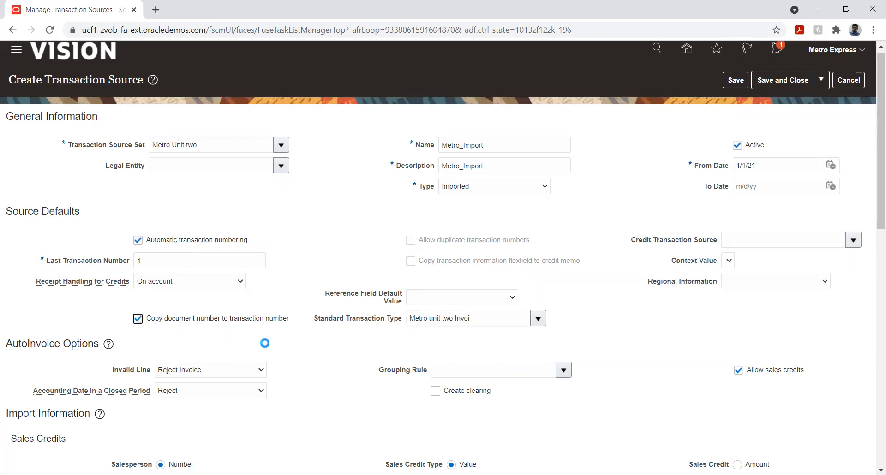
Review the AutoInvoice choices for Invalid Line and Accounting Date in a Closed Period without changing them
{"action": "scroll", "coordinate": [652, 293], "scroll_direction": "down", "scroll_amount": 5}
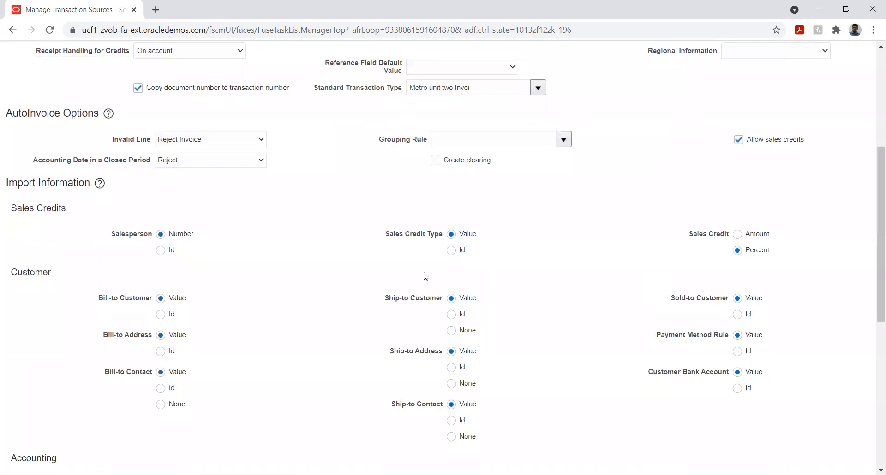
{"action": "mouse_move", "coordinate": [149, 144]}
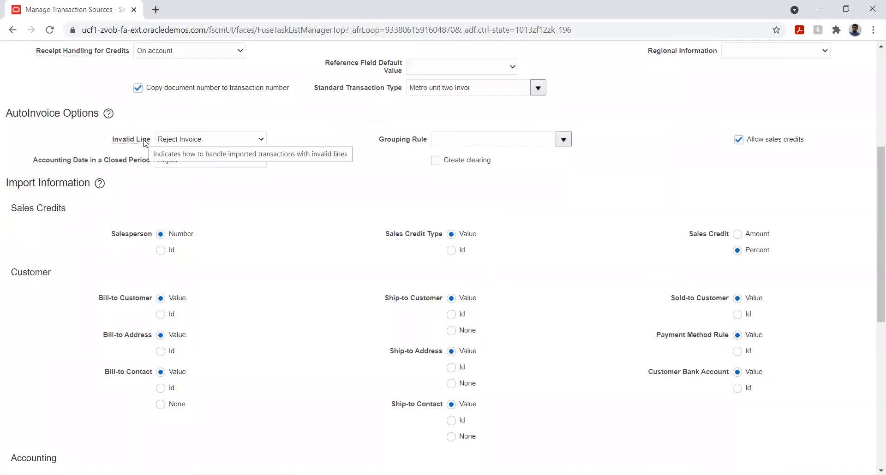
{"action": "left_click", "coordinate": [210, 139]}
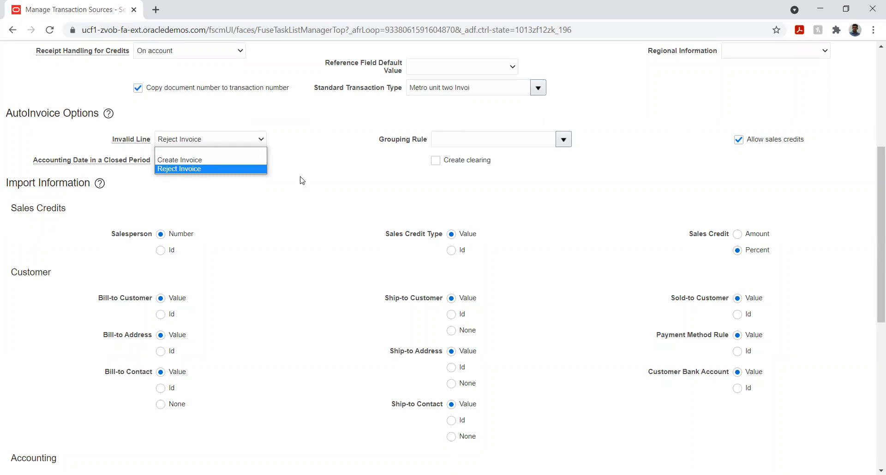
{"action": "left_click", "coordinate": [301, 180]}
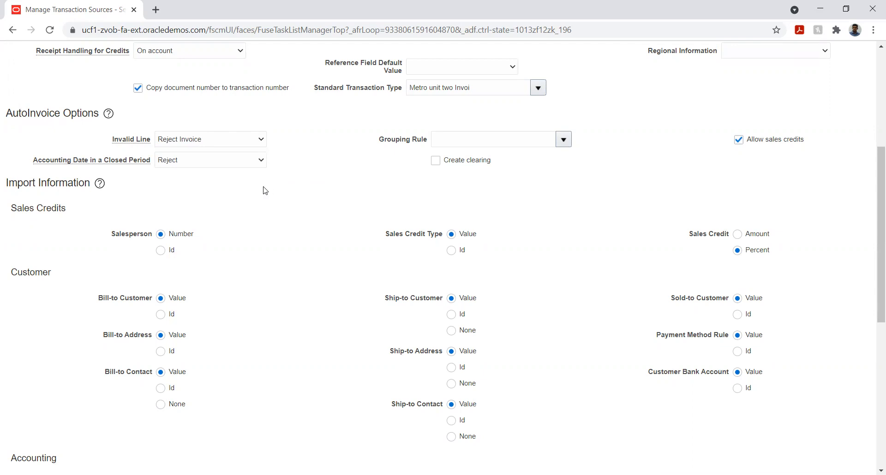
{"action": "left_click", "coordinate": [190, 165]}
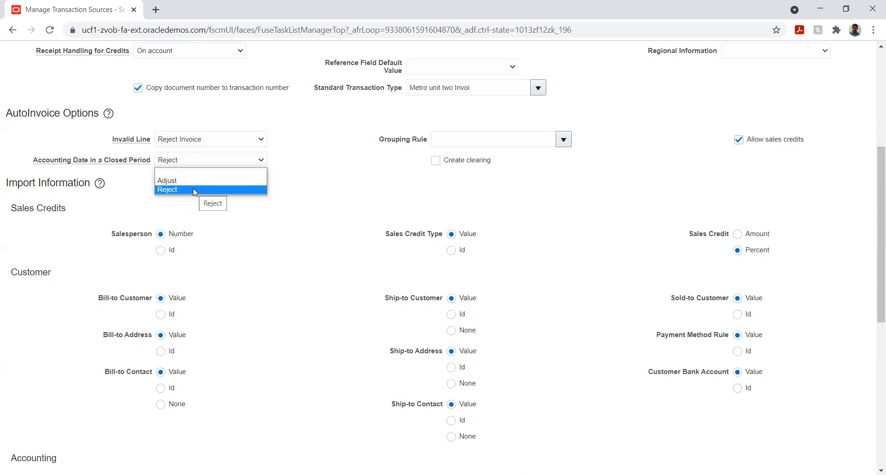
{"action": "left_click", "coordinate": [290, 190]}
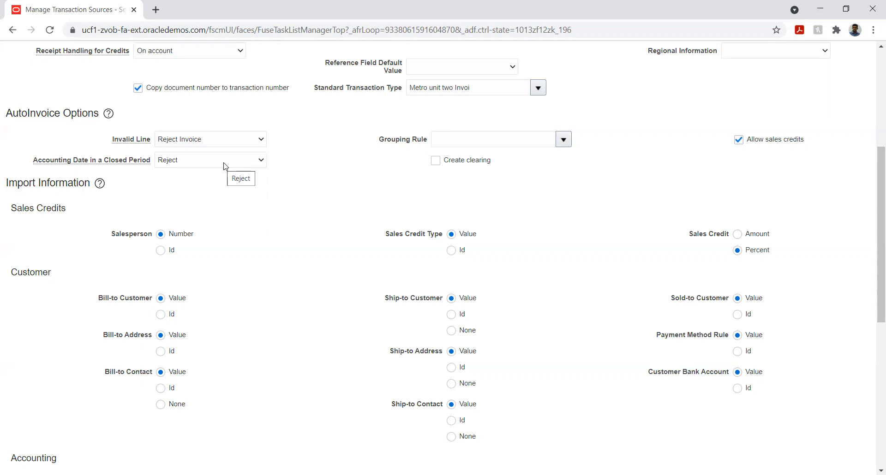
{"action": "key", "text": "alt+Tab"}
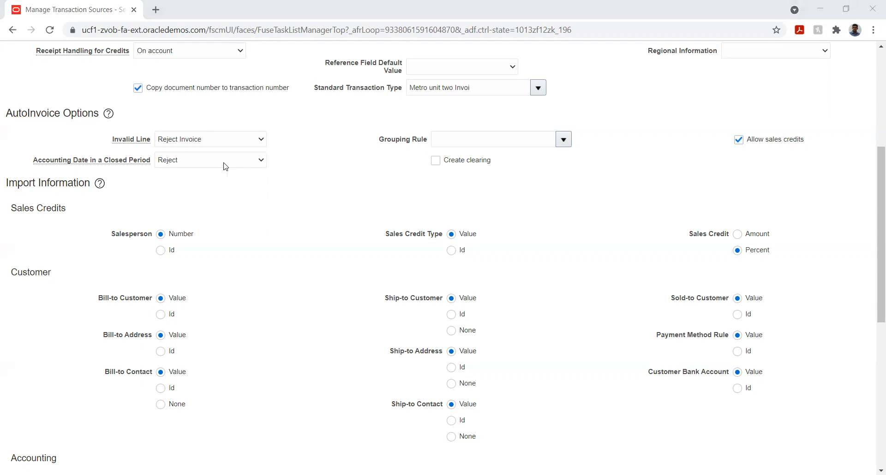
{"action": "key", "text": "alt+Tab"}
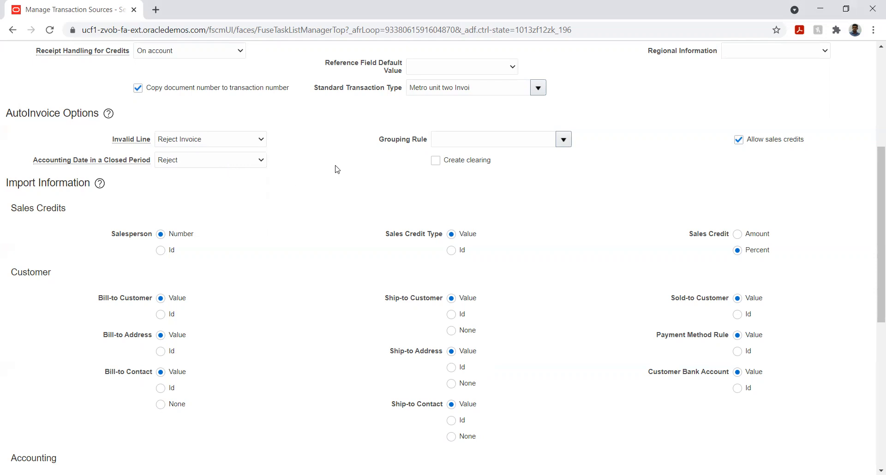
Set the AutoInvoice Grouping Rule to DEFAULT
{"action": "mouse_move", "coordinate": [36, 162]}
{"action": "left_click", "coordinate": [564, 140]}
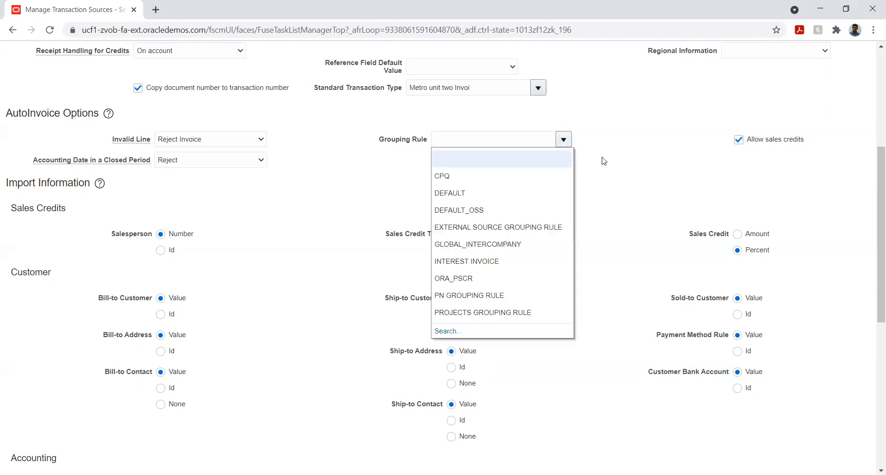
{"action": "left_click", "coordinate": [530, 191]}
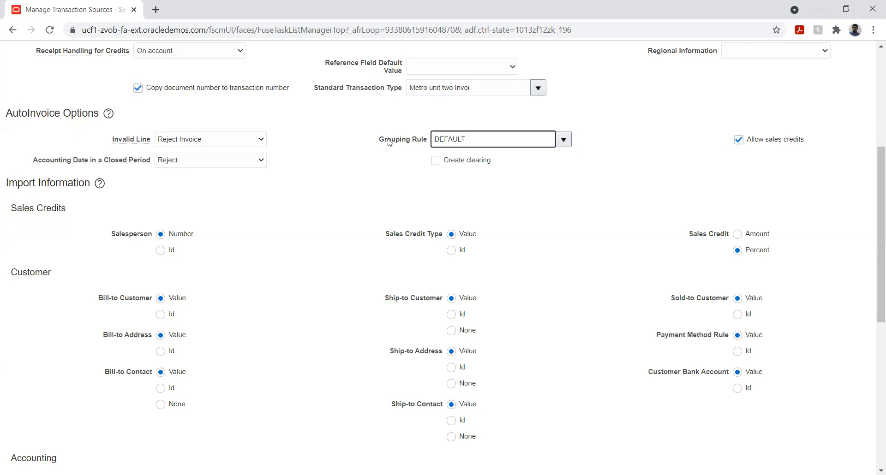
{"action": "left_click", "coordinate": [573, 220]}
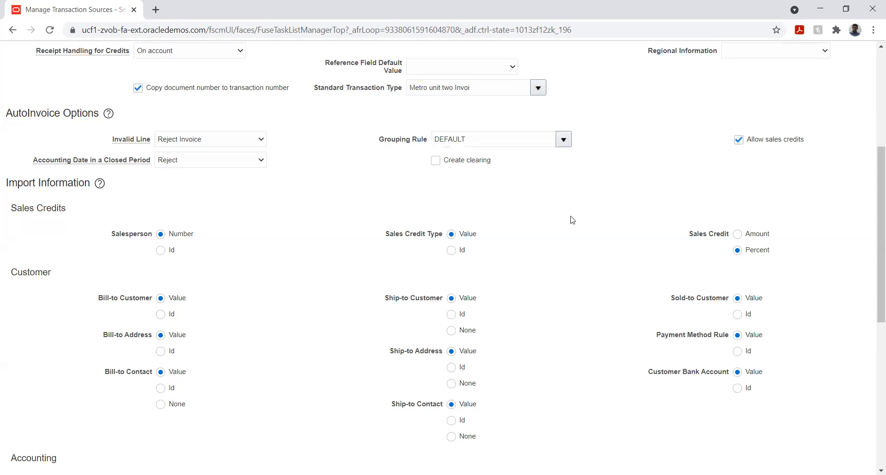
Set Salesperson and Sales Credit Type to Id in the Sales Credits import information
{"action": "scroll", "coordinate": [283, 218], "scroll_direction": "down", "scroll_amount": 1}
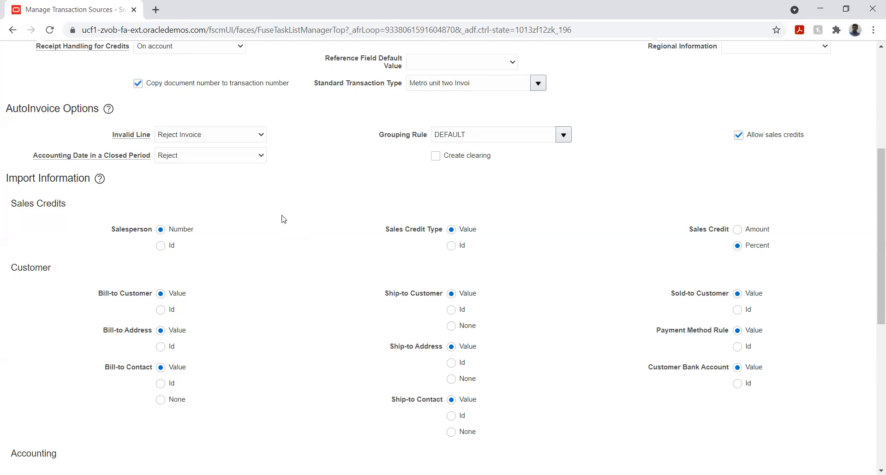
{"action": "scroll", "coordinate": [283, 218], "scroll_direction": "down", "scroll_amount": 1}
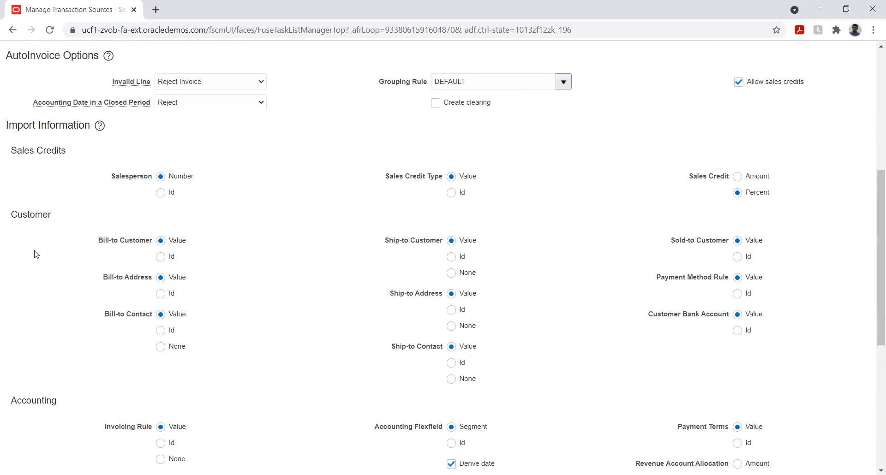
{"action": "scroll", "coordinate": [45, 235], "scroll_direction": "down", "scroll_amount": 1}
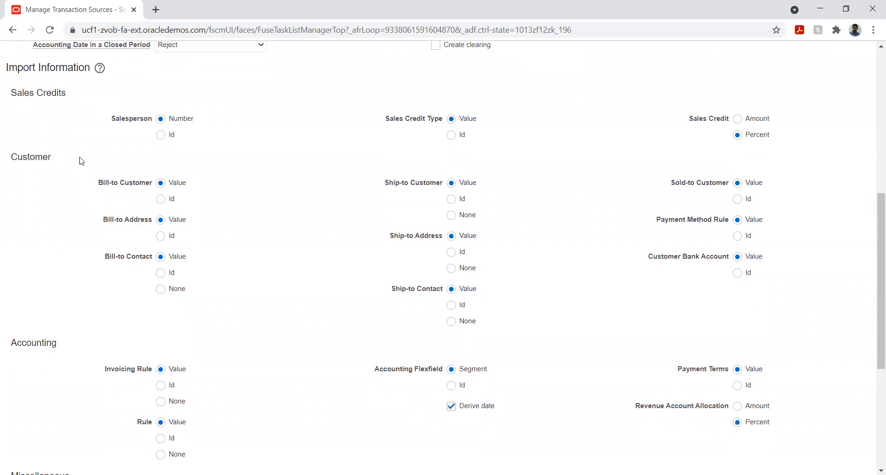
{"action": "left_click", "coordinate": [161, 135]}
{"action": "left_click", "coordinate": [452, 135]}
Set all Customer import fields except Bill-to Address to Id, including the ship-to fields, Payment Method Rule and Customer Bank Account
{"action": "left_click", "coordinate": [161, 201]}
{"action": "left_click", "coordinate": [452, 200]}
{"action": "left_click", "coordinate": [738, 202]}
{"action": "left_click", "coordinate": [161, 274]}
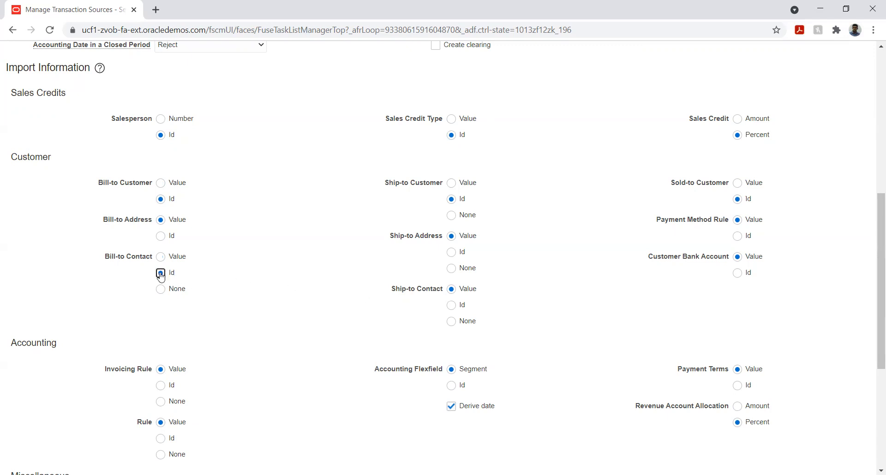
{"action": "left_click", "coordinate": [452, 257]}
{"action": "left_click", "coordinate": [737, 237]}
{"action": "left_click", "coordinate": [452, 305]}
{"action": "left_click", "coordinate": [738, 273]}
{"action": "scroll", "coordinate": [333, 286], "scroll_direction": "up", "scroll_amount": 1}
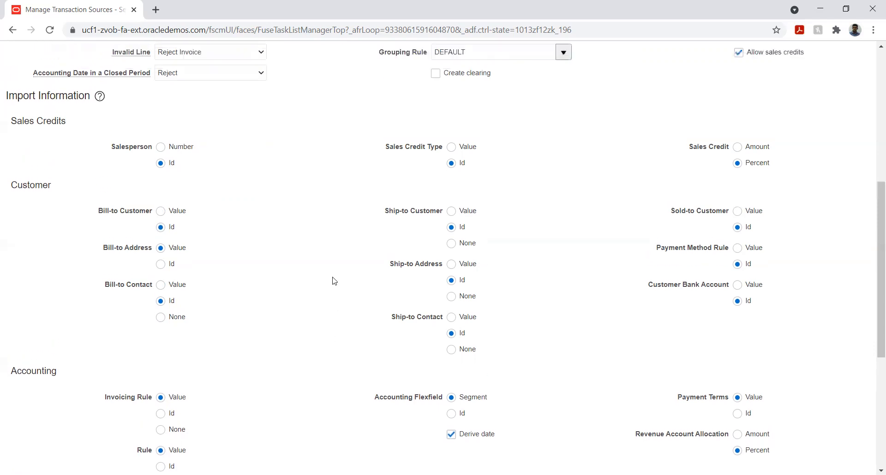
Set Invoicing Rule, Accounting Flexfield and Payment Terms to Id in the Accounting import information, and set the customer Bill-to Address to Id
{"action": "scroll", "coordinate": [335, 281], "scroll_direction": "up", "scroll_amount": 7}
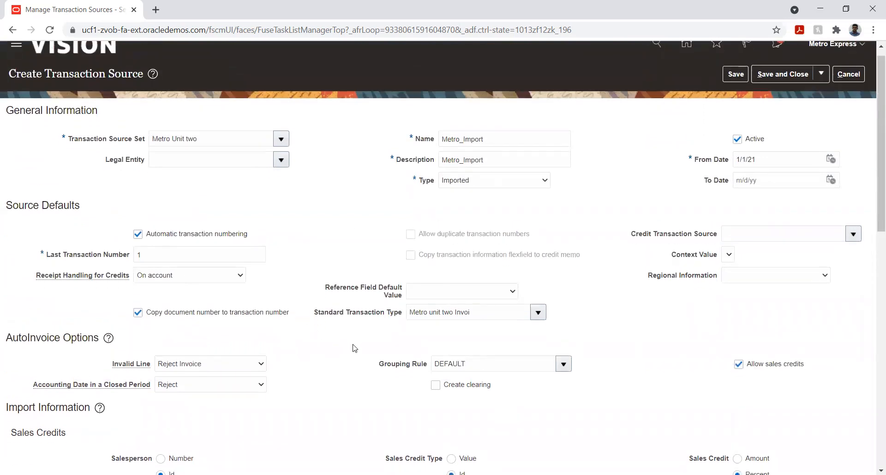
{"action": "scroll", "coordinate": [355, 348], "scroll_direction": "down", "scroll_amount": 1}
{"action": "scroll", "coordinate": [355, 348], "scroll_direction": "down", "scroll_amount": 6}
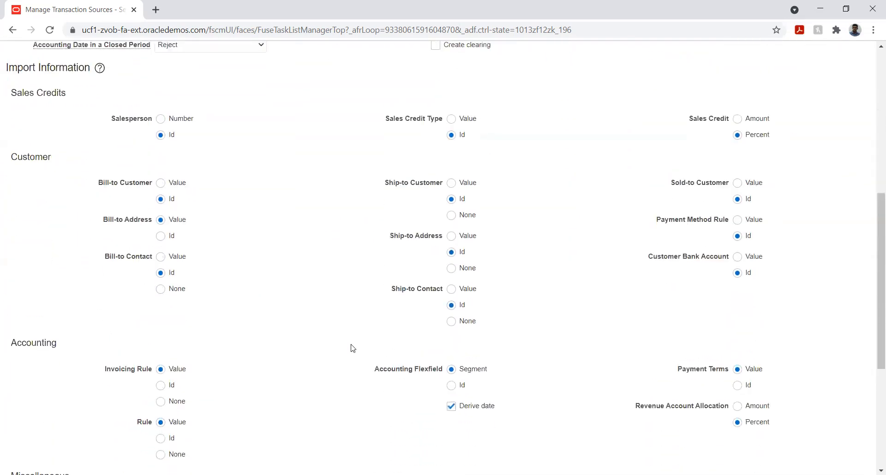
{"action": "scroll", "coordinate": [342, 353], "scroll_direction": "down", "scroll_amount": 1}
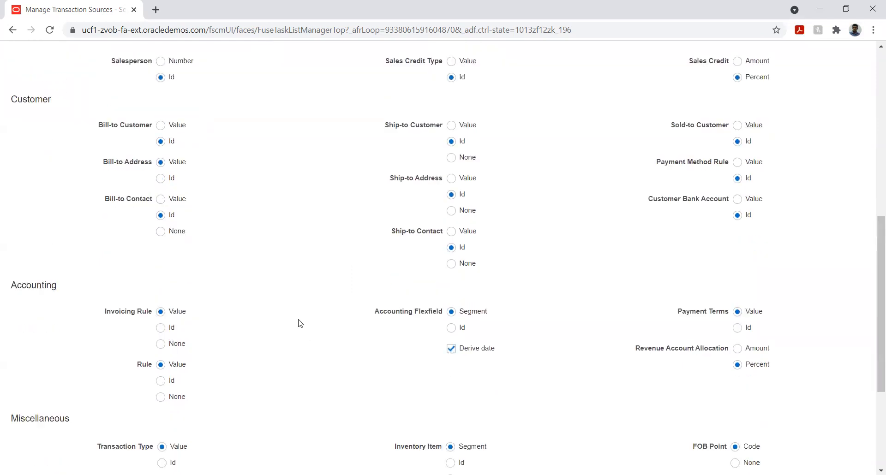
{"action": "scroll", "coordinate": [300, 323], "scroll_direction": "down", "scroll_amount": 1}
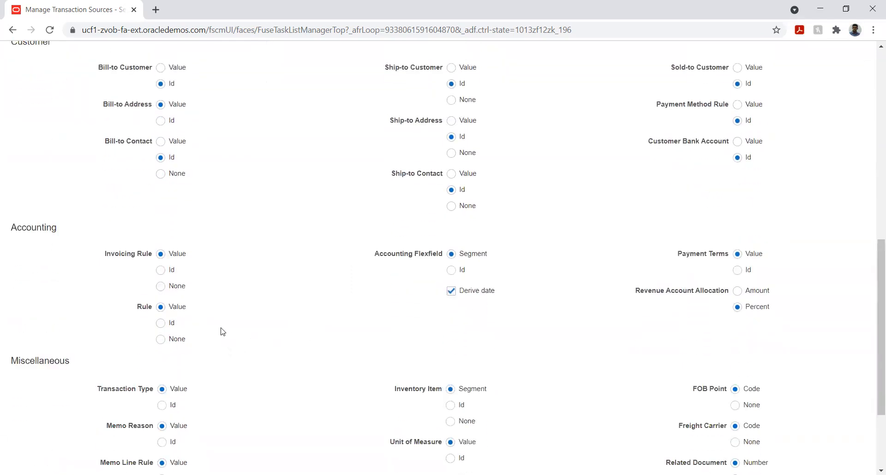
{"action": "left_click", "coordinate": [161, 270]}
{"action": "left_click", "coordinate": [451, 270]}
{"action": "left_click", "coordinate": [740, 272]}
{"action": "scroll", "coordinate": [287, 326], "scroll_direction": "up", "scroll_amount": 2}
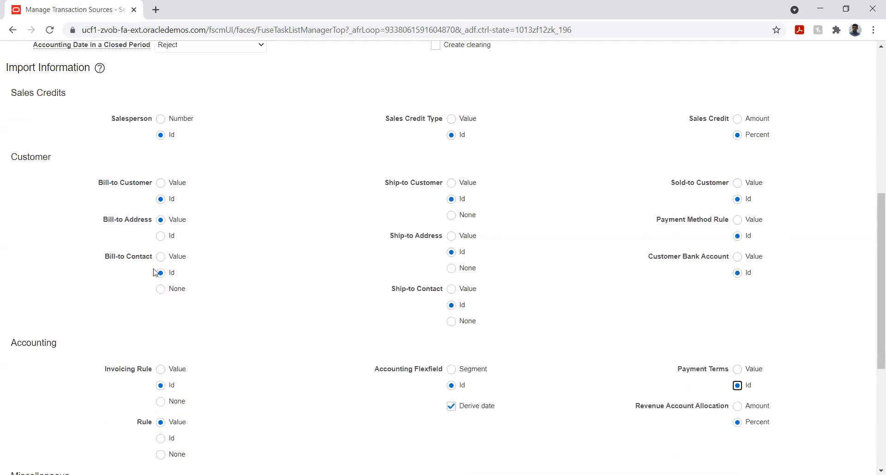
{"action": "left_click", "coordinate": [161, 237]}
Set Transaction Type, Memo Reason, Memo Line Rule, Inventory Item and Unit of Measure to Id in the Miscellaneous import information
{"action": "scroll", "coordinate": [277, 307], "scroll_direction": "down", "scroll_amount": 5}
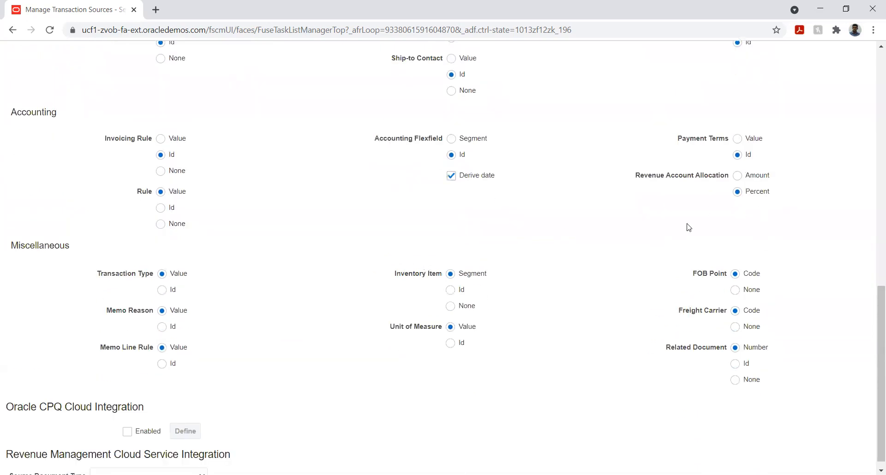
{"action": "scroll", "coordinate": [252, 284], "scroll_direction": "down", "scroll_amount": 1}
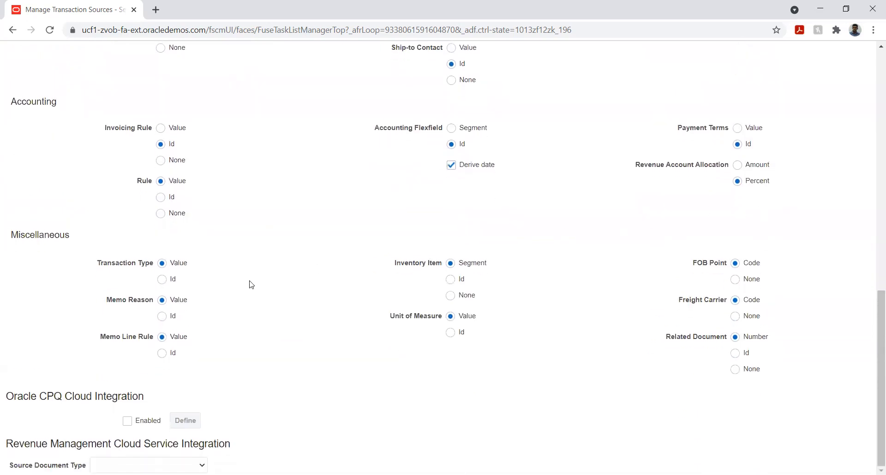
{"action": "left_click", "coordinate": [162, 279]}
{"action": "left_click", "coordinate": [172, 320]}
{"action": "left_click", "coordinate": [166, 355]}
{"action": "left_click", "coordinate": [452, 280]}
{"action": "left_click", "coordinate": [448, 334]}
{"action": "left_click", "coordinate": [561, 345]}
Save the Metro_Import transaction source and close it
{"action": "scroll", "coordinate": [552, 318], "scroll_direction": "up", "scroll_amount": 9}
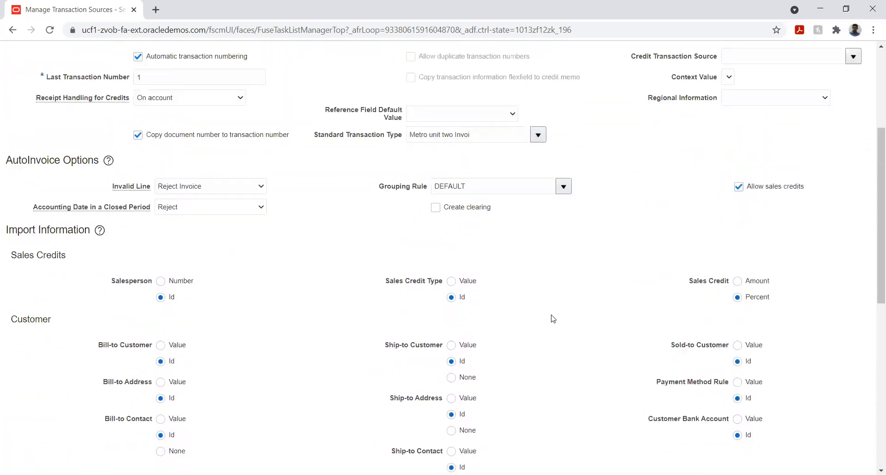
{"action": "scroll", "coordinate": [553, 318], "scroll_direction": "up", "scroll_amount": 1}
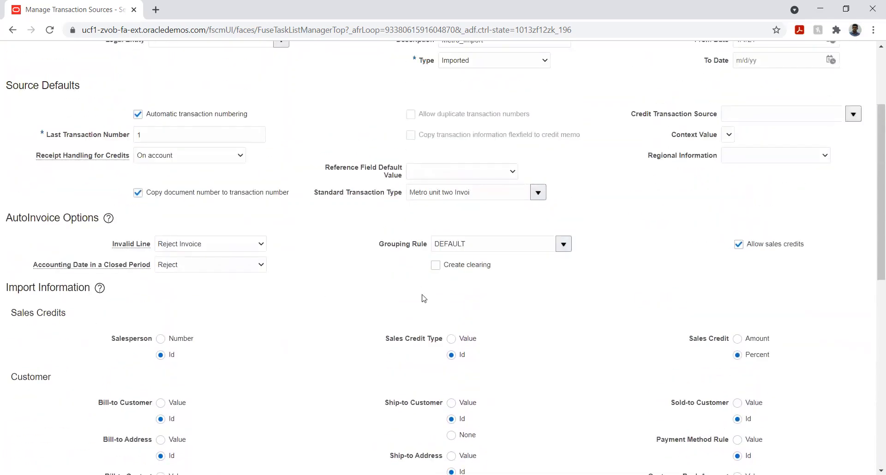
{"action": "scroll", "coordinate": [392, 291], "scroll_direction": "up", "scroll_amount": 3}
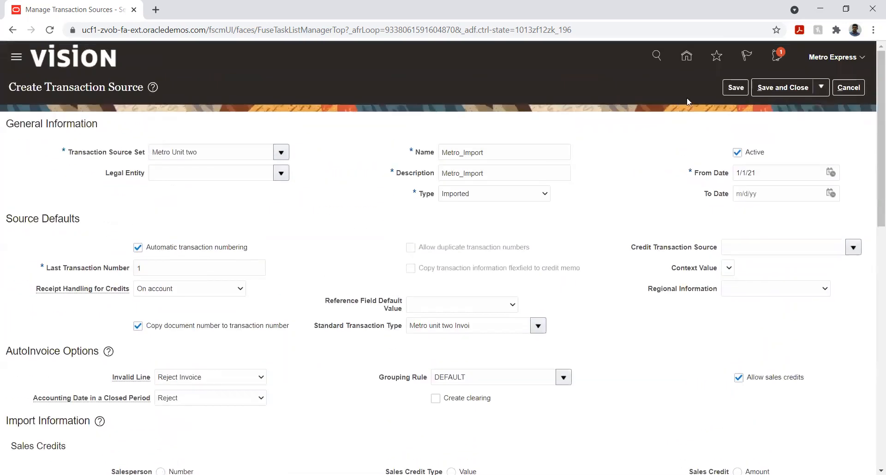
{"action": "left_click", "coordinate": [726, 90]}
{"action": "left_click", "coordinate": [778, 90]}
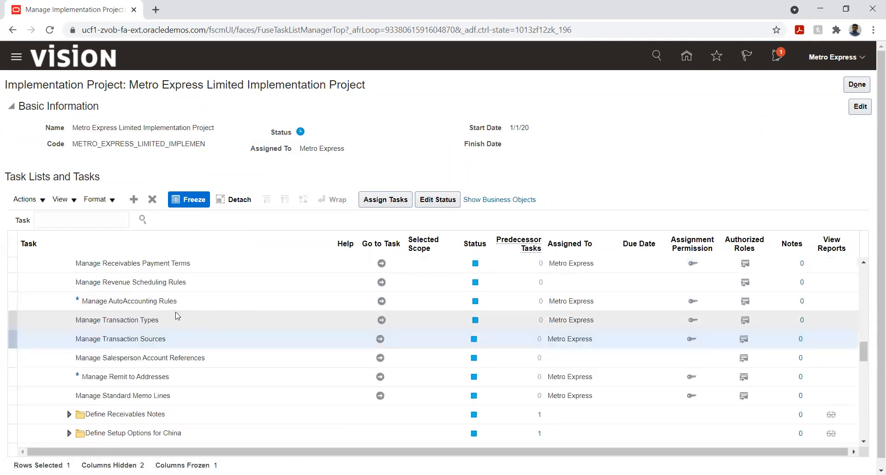
Open the Manage AutoAccounting Rules task and start a rule for business unit Metro unit two with account type Receivable
{"action": "left_click", "coordinate": [381, 302]}
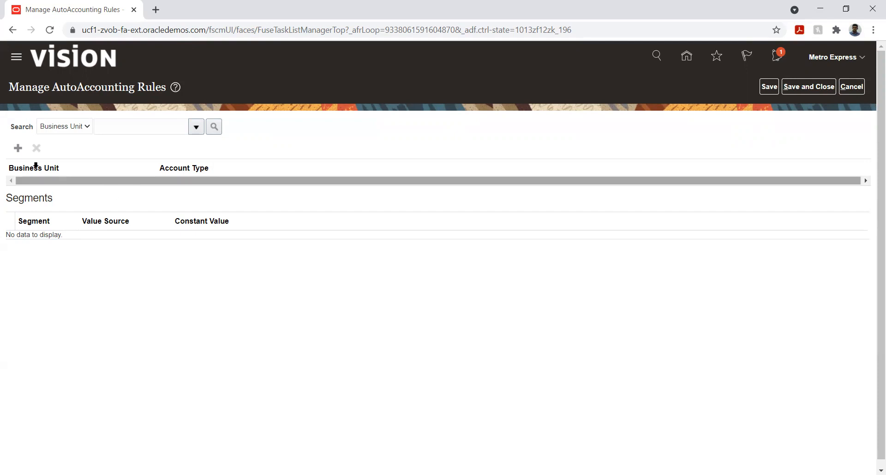
{"action": "left_click", "coordinate": [16, 149]}
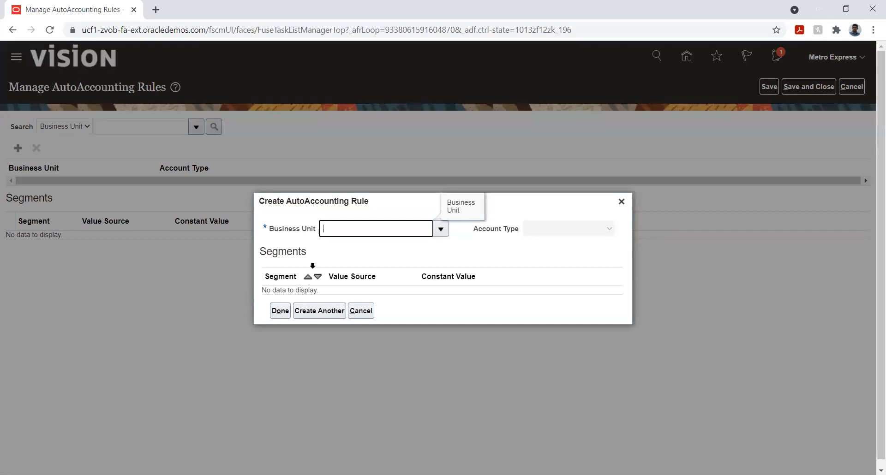
{"action": "left_click", "coordinate": [441, 229]}
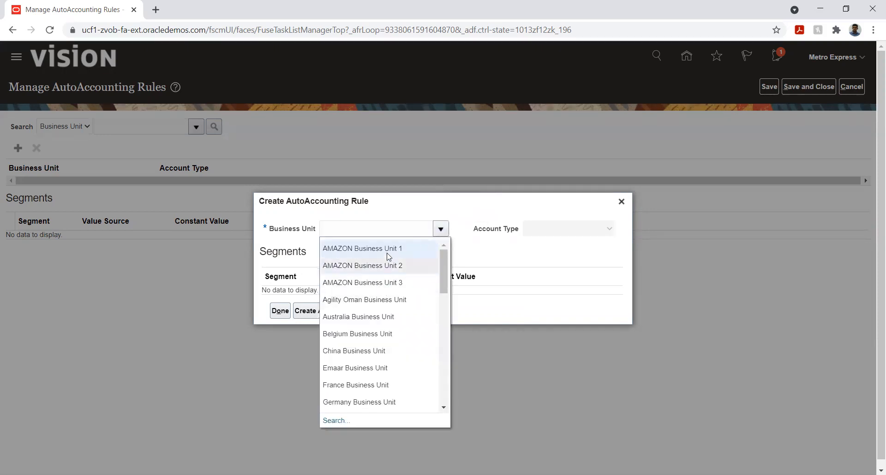
{"action": "left_click", "coordinate": [387, 234]}
{"action": "type", "text": "M"}
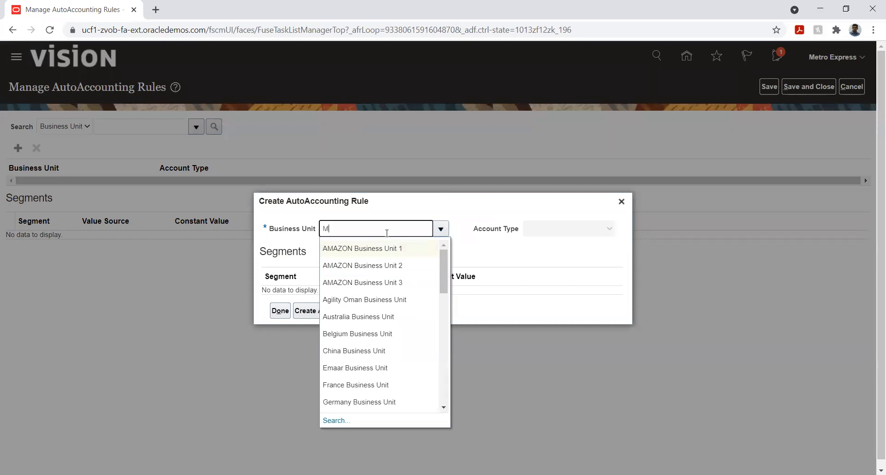
{"action": "type", "text": "et"}
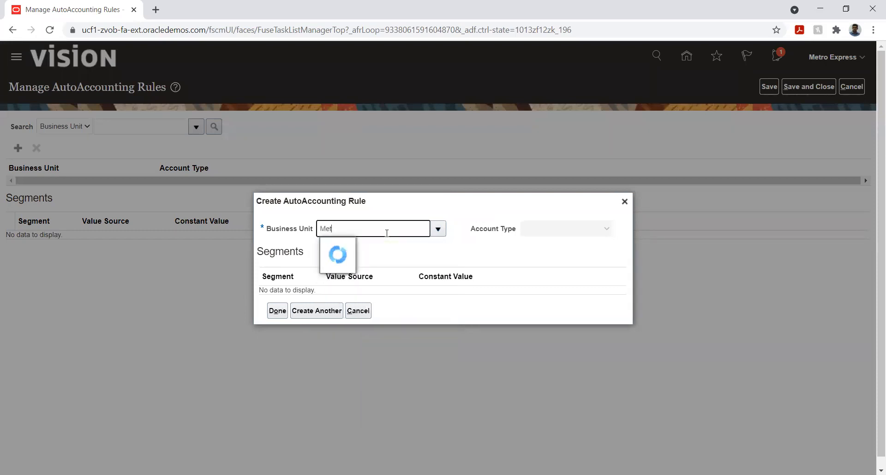
{"action": "left_click", "coordinate": [390, 263]}
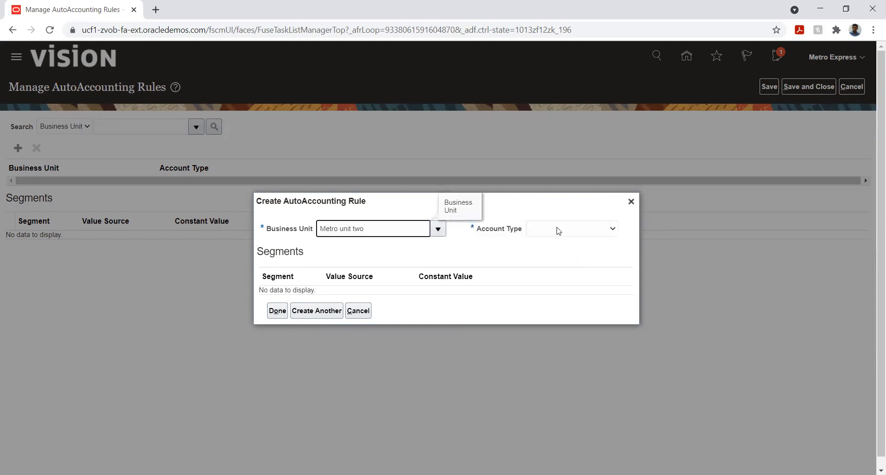
{"action": "left_click", "coordinate": [558, 229]}
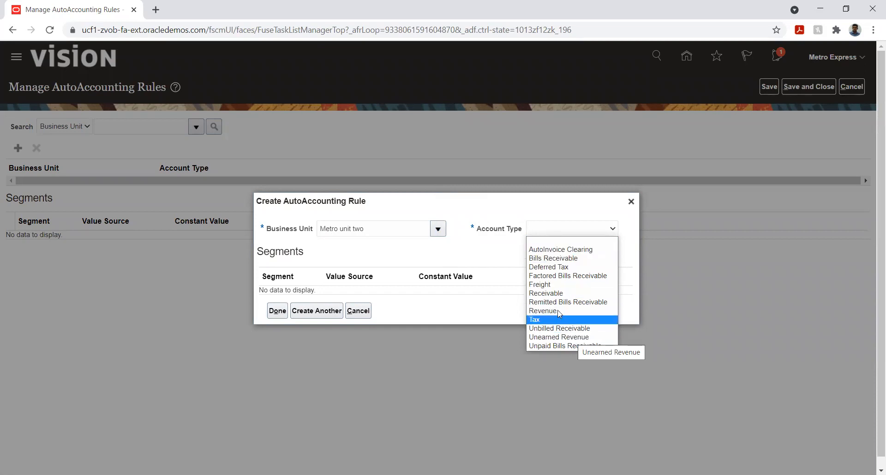
{"action": "left_click", "coordinate": [552, 293]}
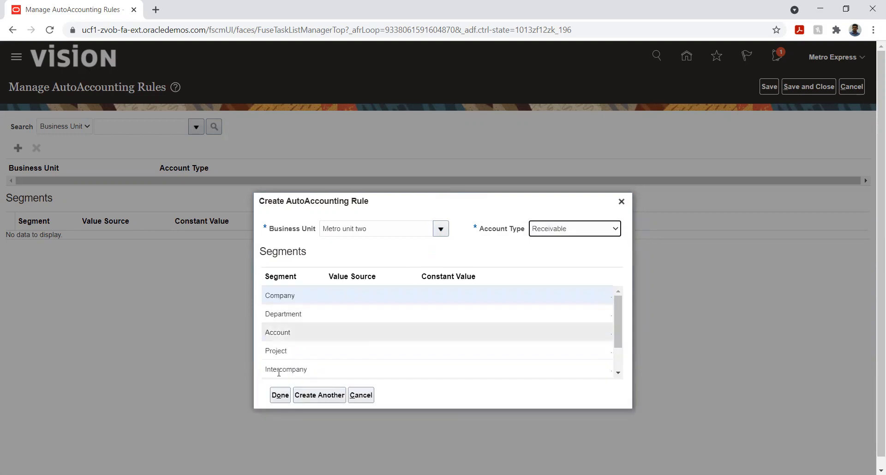
Set the Company segment's value source to Transaction Types in the Receivable rule
{"action": "left_click", "coordinate": [280, 296]}
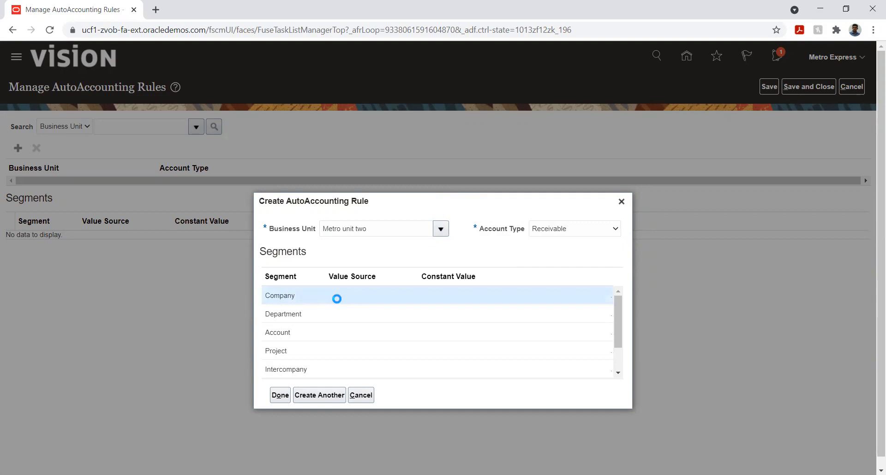
{"action": "left_click", "coordinate": [368, 298]}
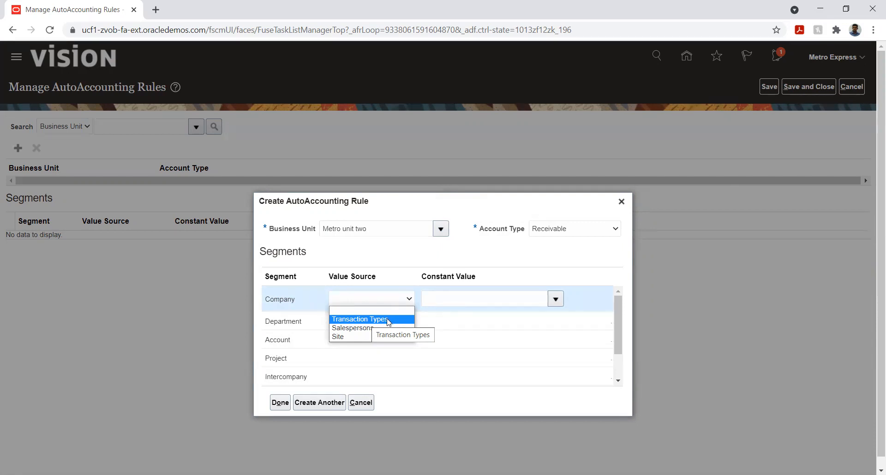
{"action": "left_click", "coordinate": [491, 298]}
{"action": "left_click", "coordinate": [557, 301]}
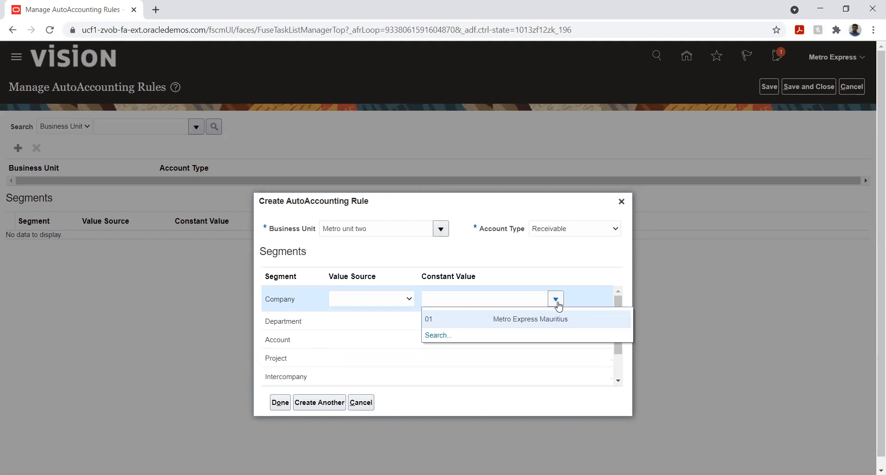
{"action": "left_click", "coordinate": [360, 299]}
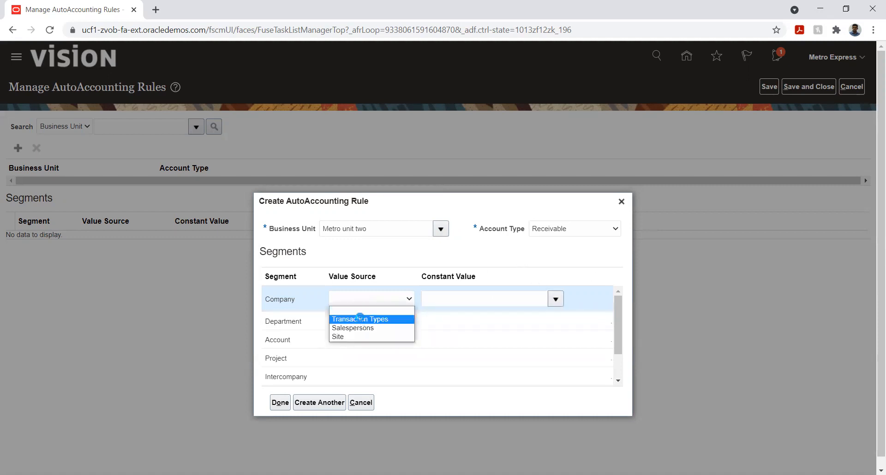
{"action": "left_click", "coordinate": [359, 319]}
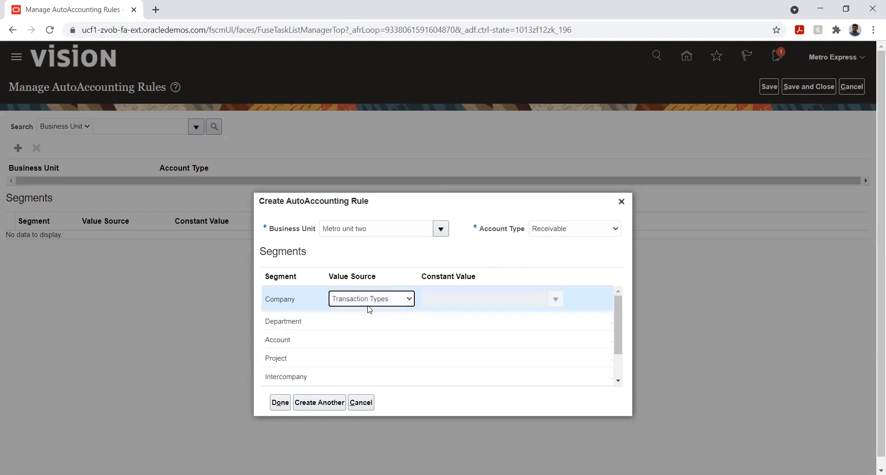
Set the value source of the Department and Account segments to Transaction Types
{"action": "left_click", "coordinate": [454, 318]}
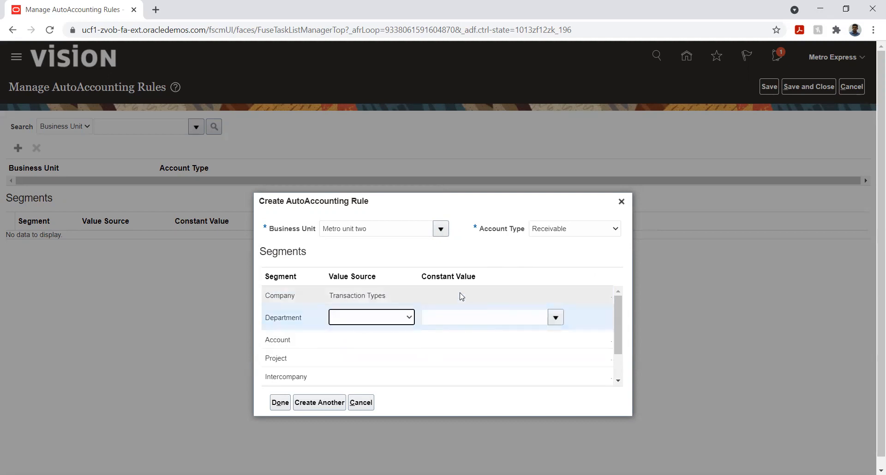
{"action": "left_click", "coordinate": [397, 321]}
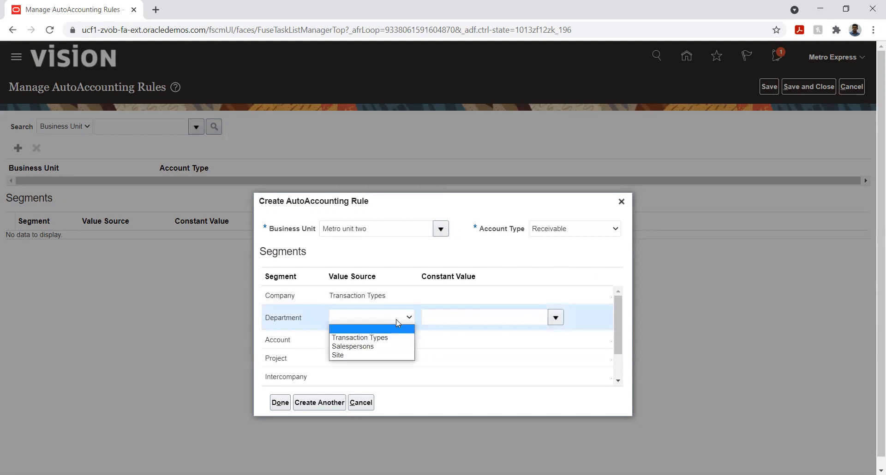
{"action": "left_click", "coordinate": [383, 338]}
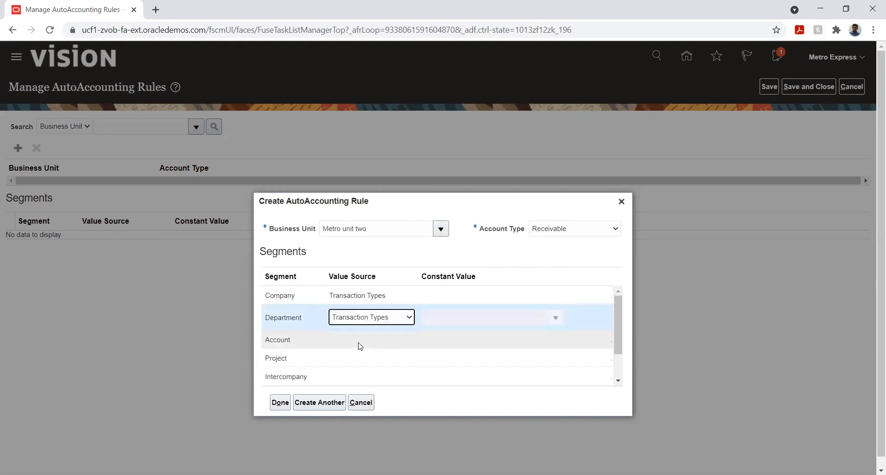
{"action": "left_click", "coordinate": [380, 323]}
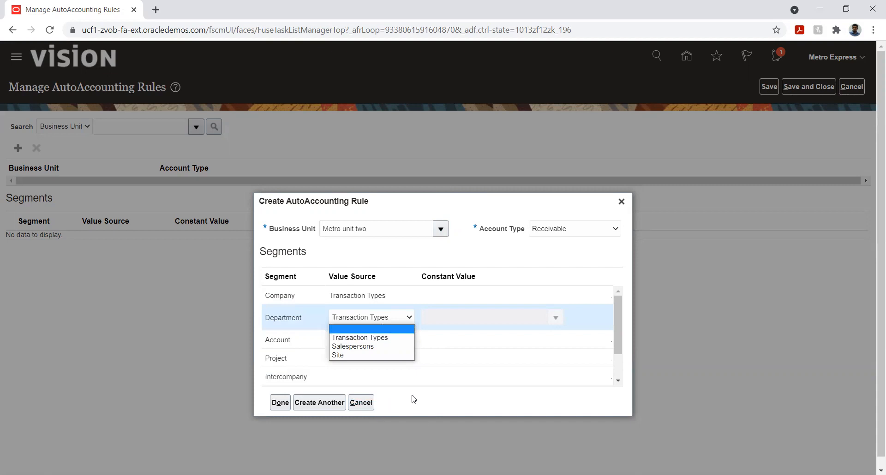
{"action": "left_click", "coordinate": [365, 340]}
{"action": "left_click", "coordinate": [364, 338]}
{"action": "left_click", "coordinate": [365, 356]}
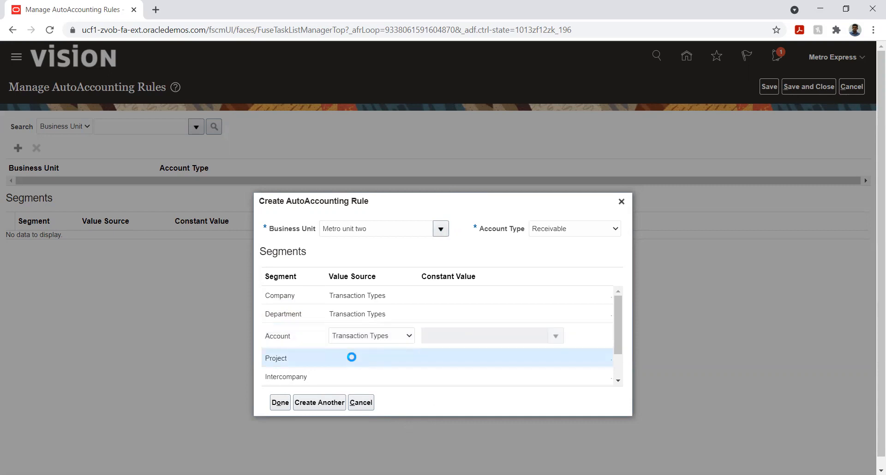
Set the value source of the Project and Intercompany segments to Transaction Types and finish the Receivable rule
{"action": "left_click", "coordinate": [352, 358]}
{"action": "left_click", "coordinate": [358, 375]}
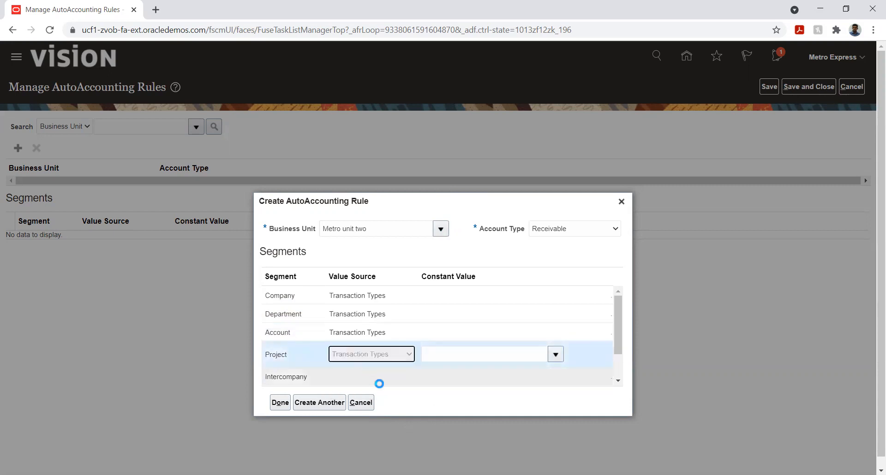
{"action": "left_click", "coordinate": [368, 375]}
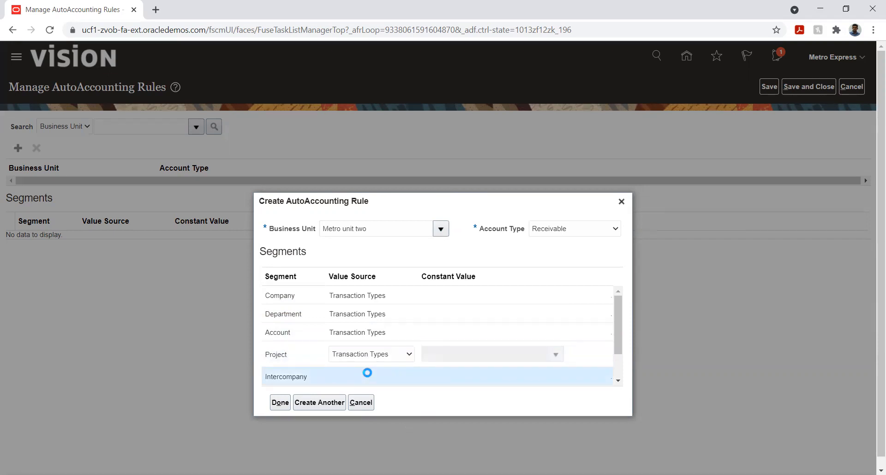
{"action": "left_click", "coordinate": [367, 372]}
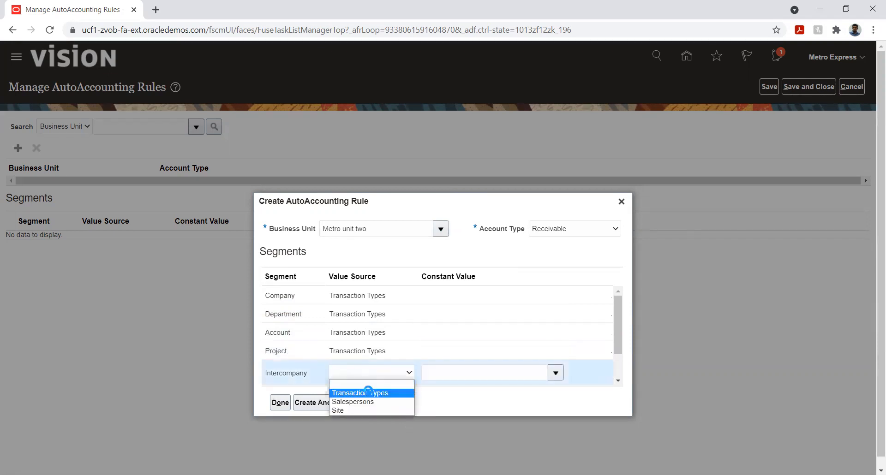
{"action": "left_click", "coordinate": [367, 390]}
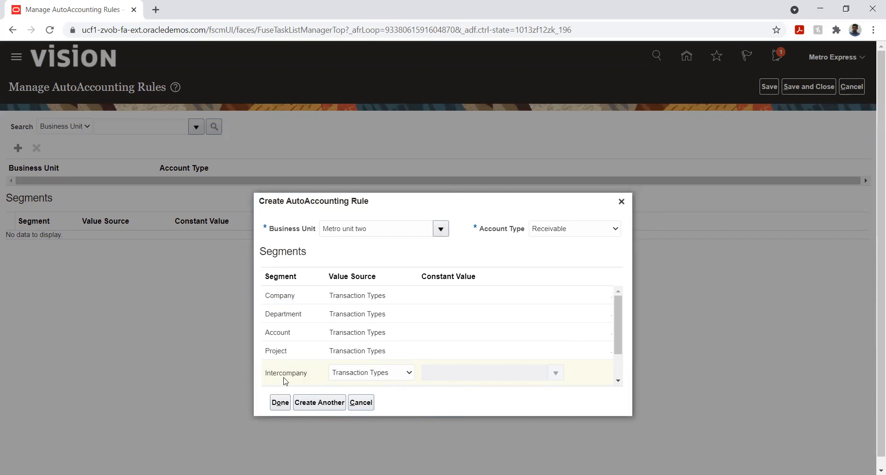
{"action": "left_click", "coordinate": [279, 402]}
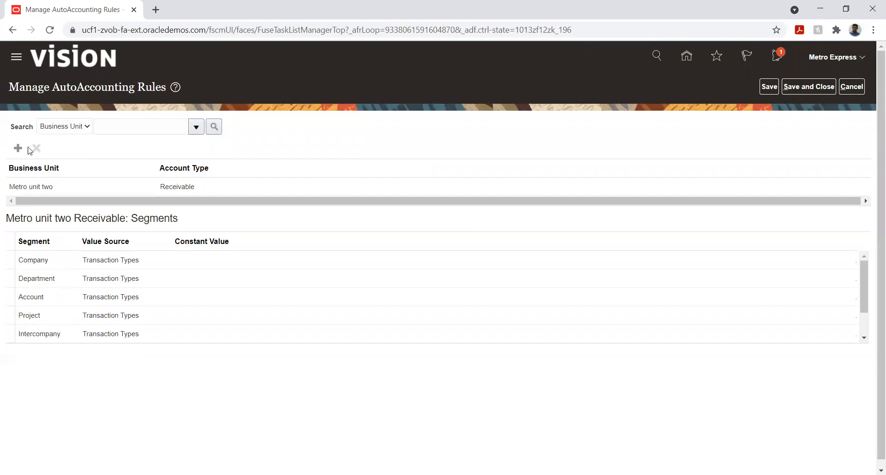
Start a new AutoAccounting rule for business unit Metro unit two with account type Revenue
{"action": "left_click", "coordinate": [18, 149]}
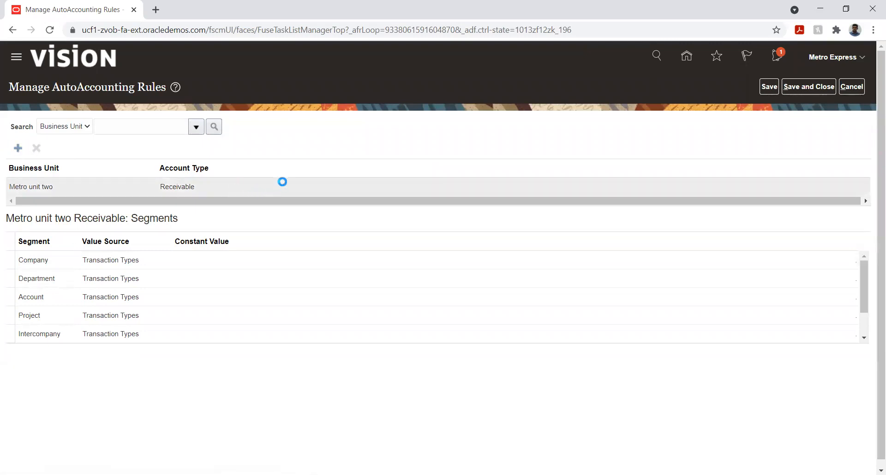
{"action": "type", "text": "Metr"}
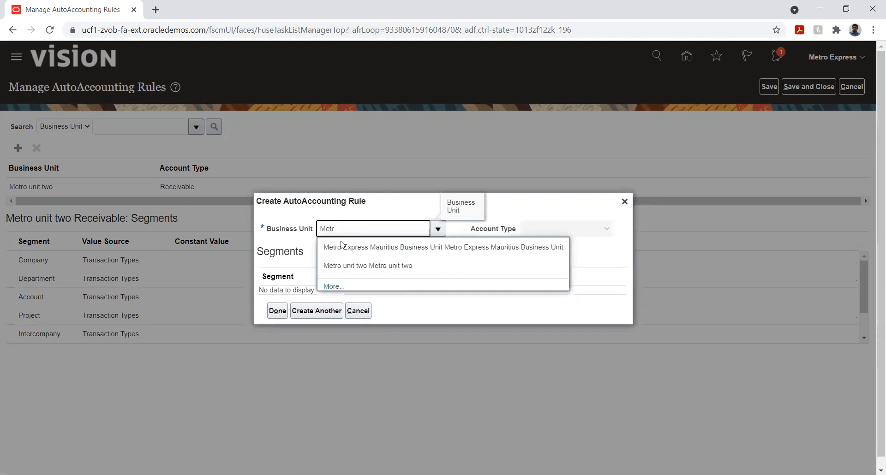
{"action": "left_click", "coordinate": [353, 266]}
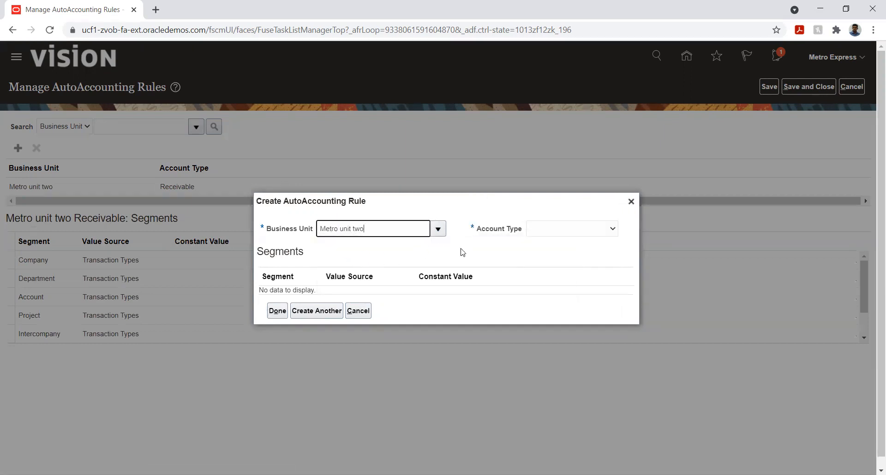
{"action": "left_click", "coordinate": [561, 233]}
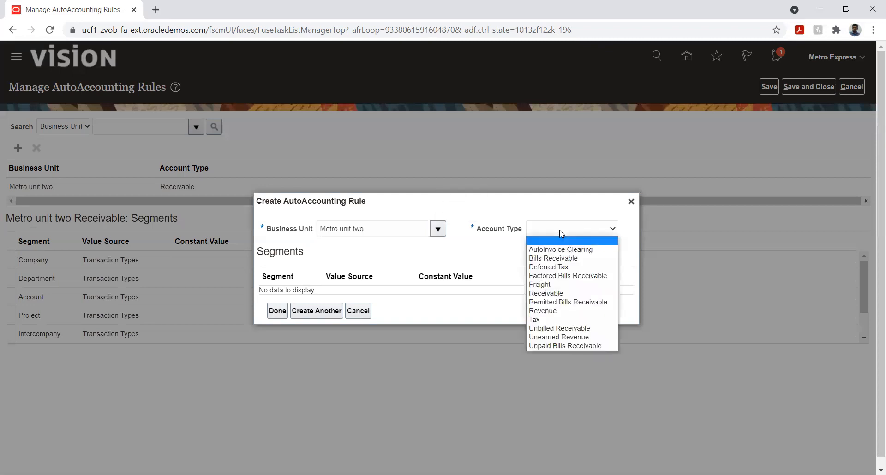
{"action": "left_click", "coordinate": [544, 311]}
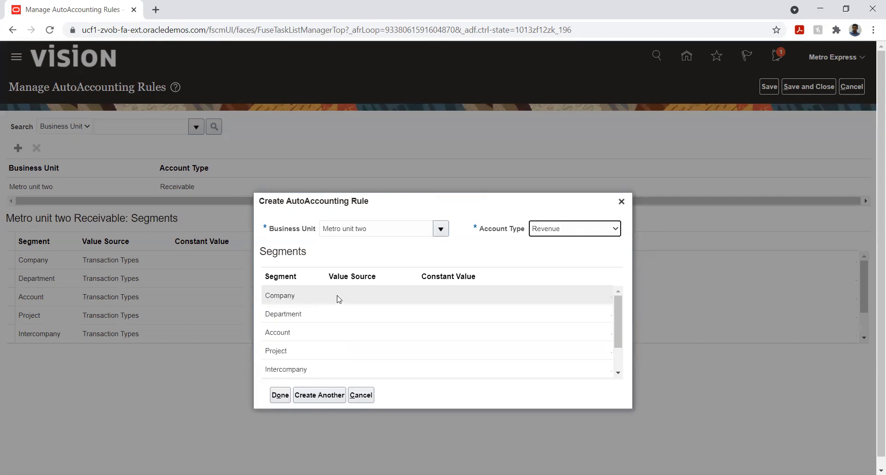
Set the value source of the Company and Department segments to Transaction Types in the Revenue rule
{"action": "left_click", "coordinate": [351, 298]}
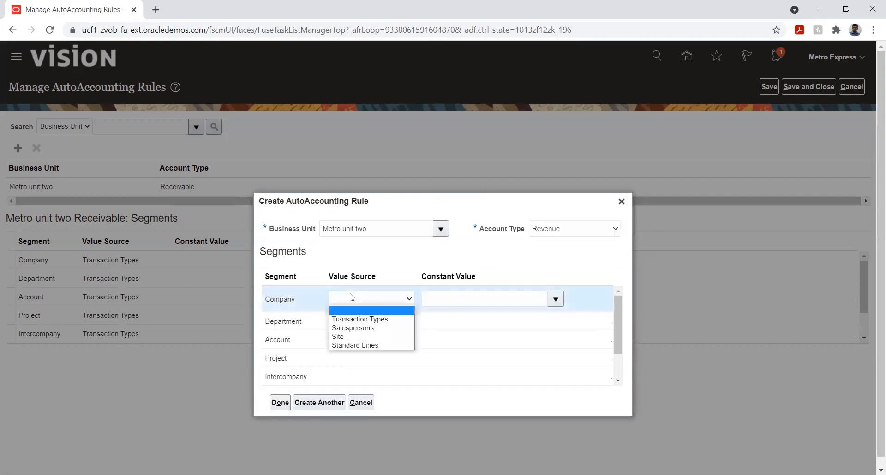
{"action": "left_click", "coordinate": [350, 321]}
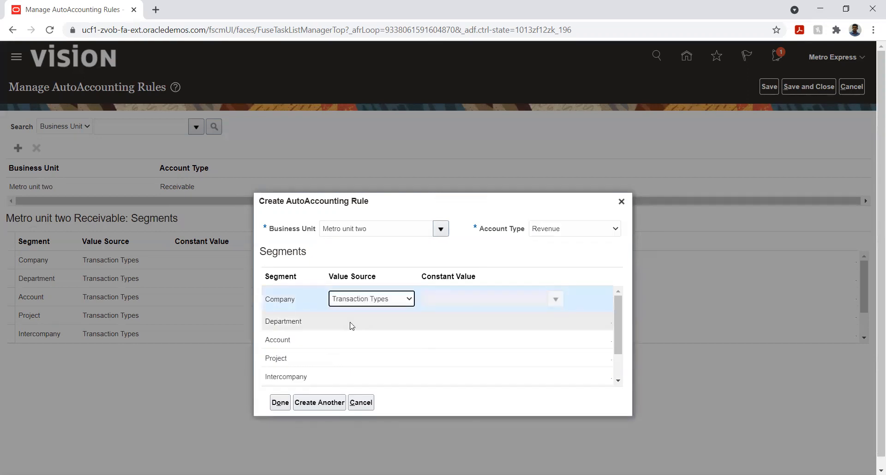
{"action": "left_click", "coordinate": [350, 323]}
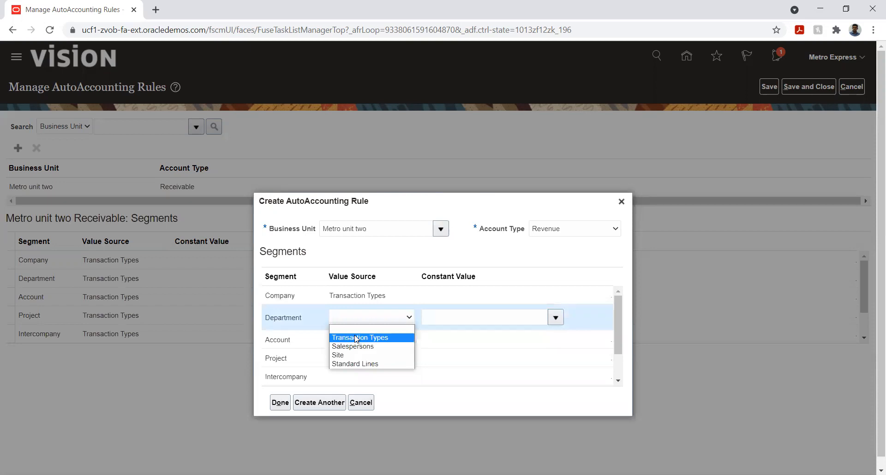
{"action": "left_click", "coordinate": [356, 338]}
Set the value source of the Account and Project segments to Transaction Types in the Revenue rule
{"action": "left_click", "coordinate": [355, 339]}
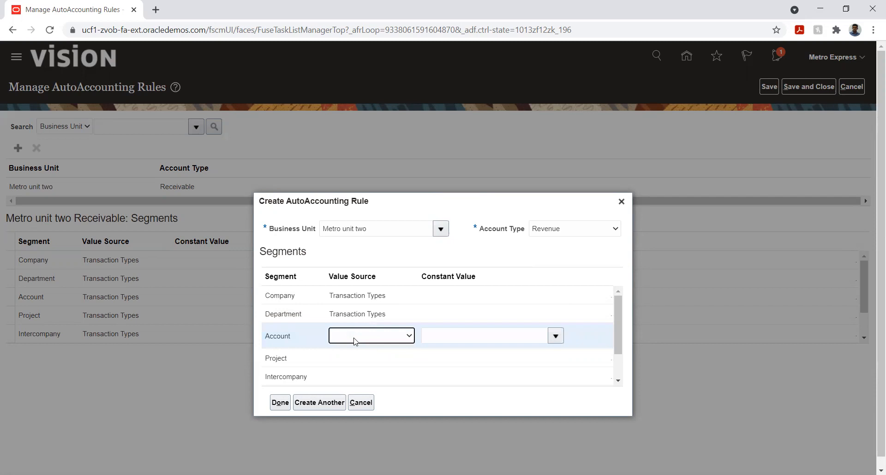
{"action": "left_click", "coordinate": [354, 337]}
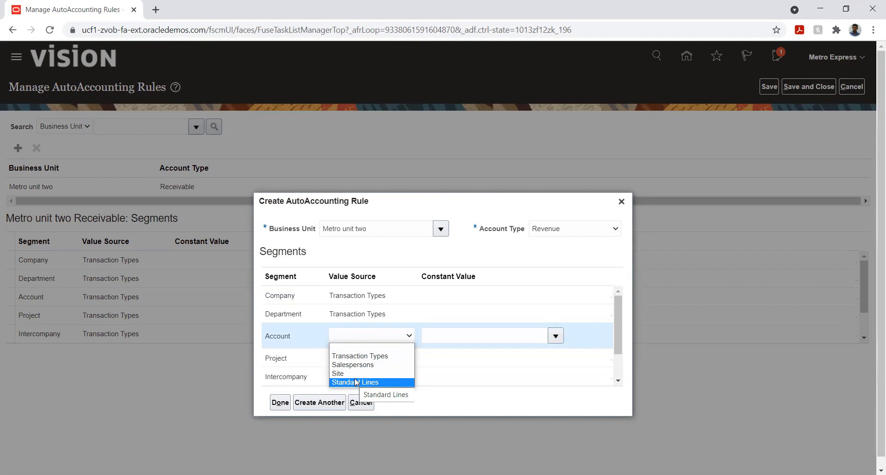
{"action": "left_click", "coordinate": [354, 356]}
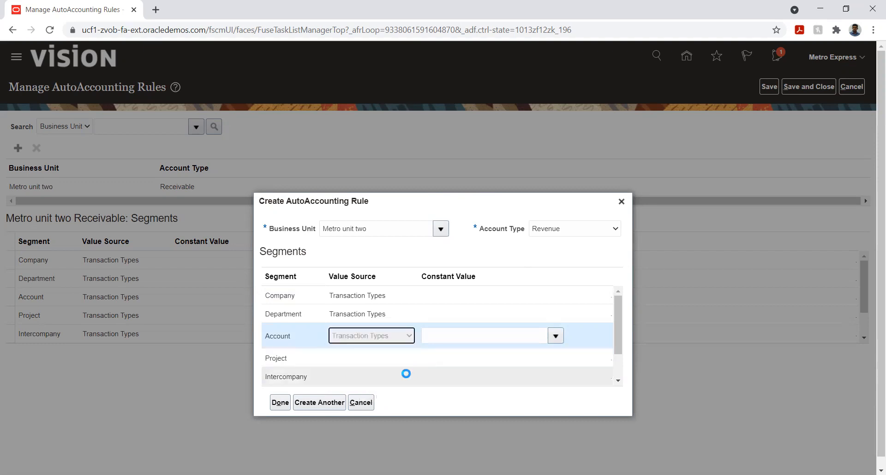
{"action": "left_click", "coordinate": [354, 357]}
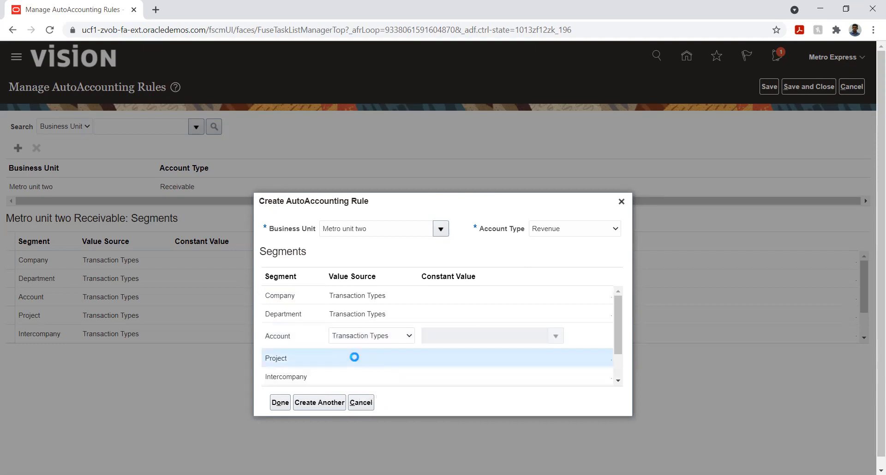
{"action": "left_click", "coordinate": [355, 357]}
{"action": "left_click", "coordinate": [356, 376]}
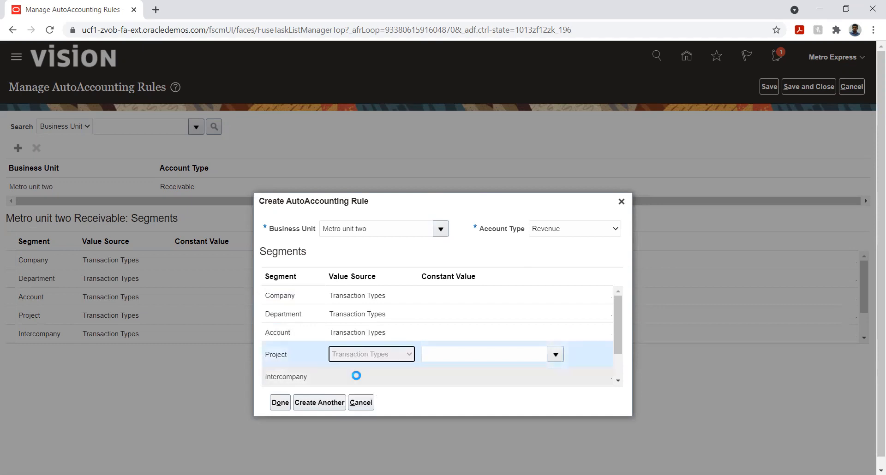
Set the Intercompany segment's value source to Transaction Types and finish the Revenue rule
{"action": "left_click", "coordinate": [356, 377]}
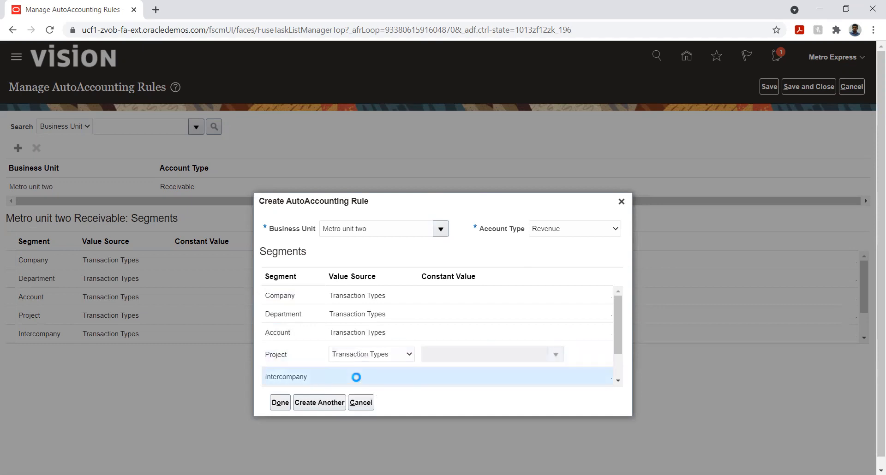
{"action": "left_click", "coordinate": [357, 373]}
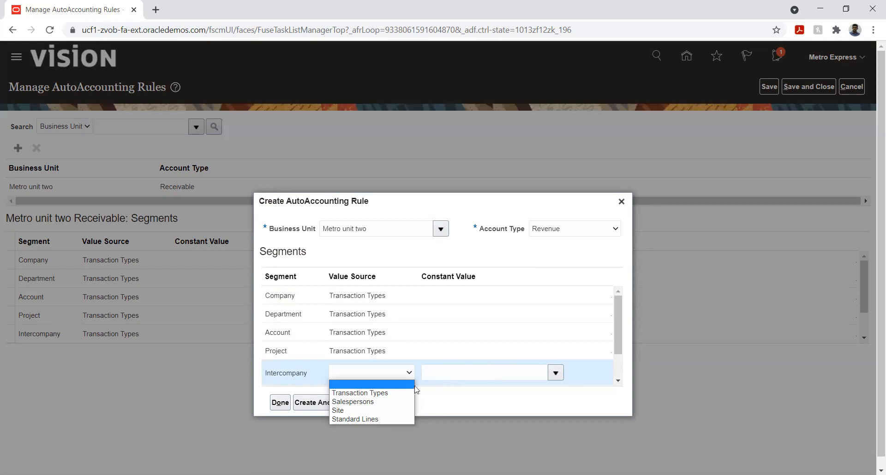
{"action": "left_click", "coordinate": [366, 395]}
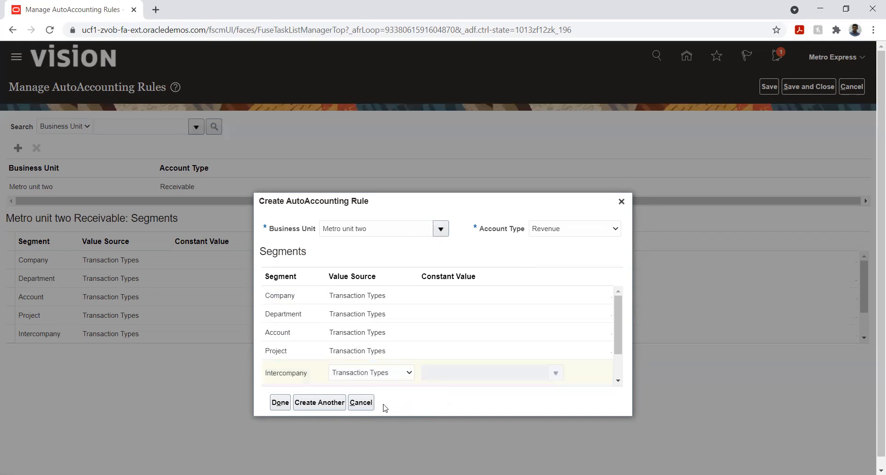
{"action": "left_click", "coordinate": [277, 403]}
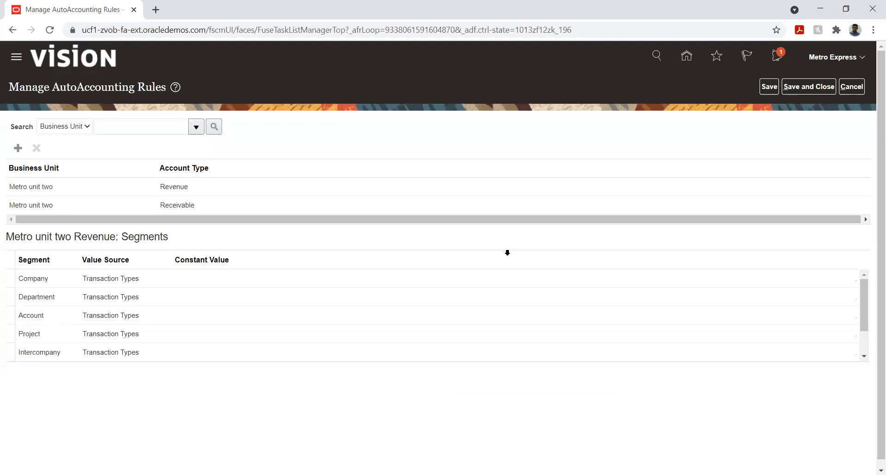
{"action": "left_click", "coordinate": [18, 148]}
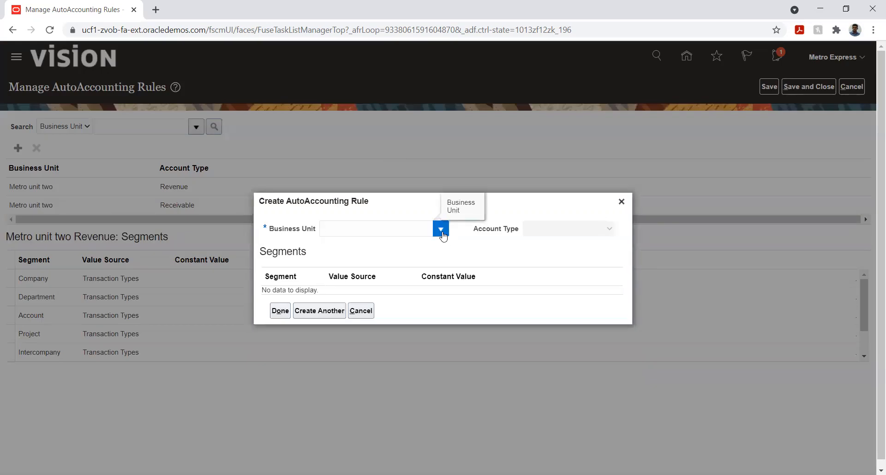
{"action": "left_click", "coordinate": [441, 230]}
{"action": "left_click", "coordinate": [389, 247]}
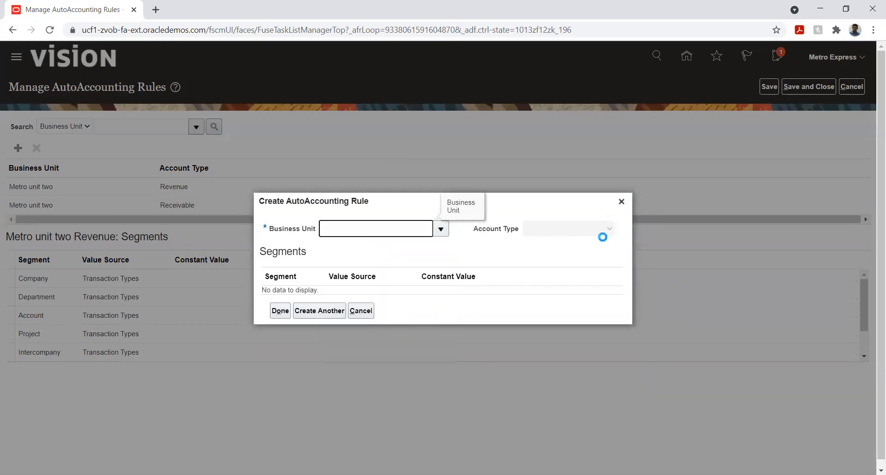
{"action": "left_click", "coordinate": [586, 229]}
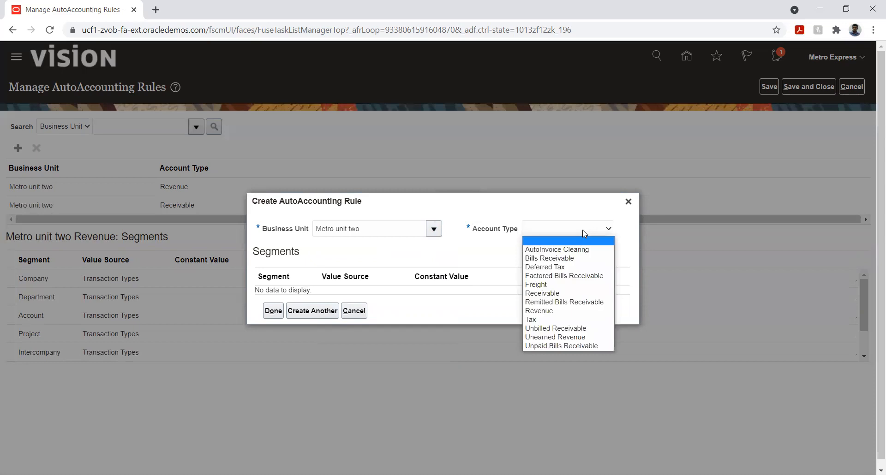
{"action": "left_click", "coordinate": [533, 320]}
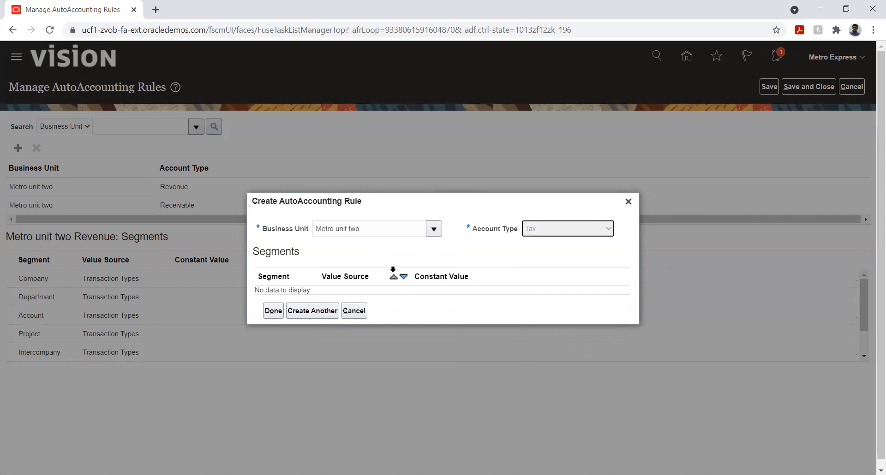
{"action": "left_click", "coordinate": [347, 253]}
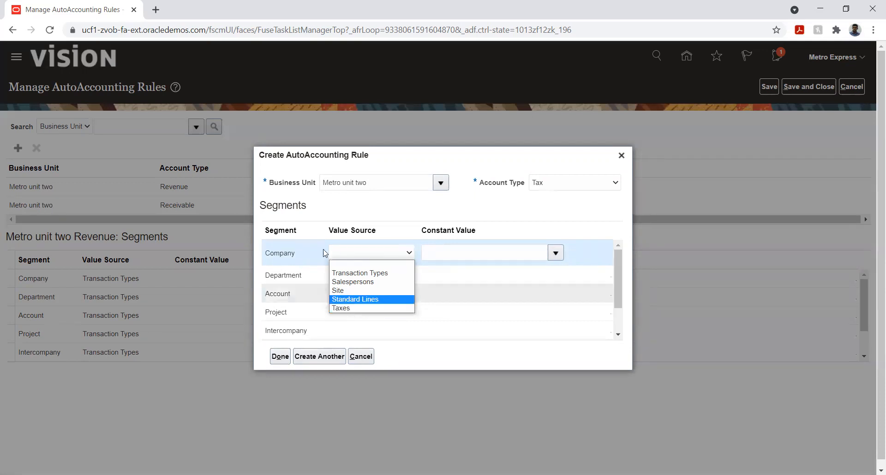
{"action": "left_click", "coordinate": [621, 155]}
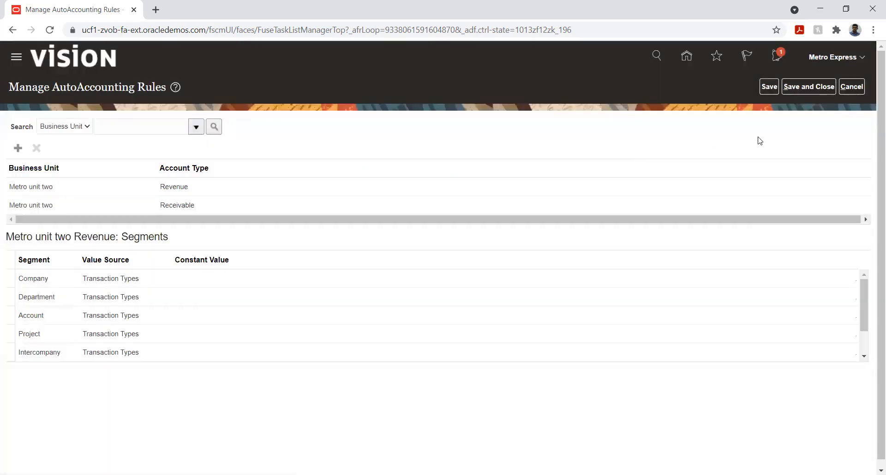
Try to save and close, and delete Metro unit two's Tax rule, which has no segment value sources
{"action": "left_click", "coordinate": [791, 88]}
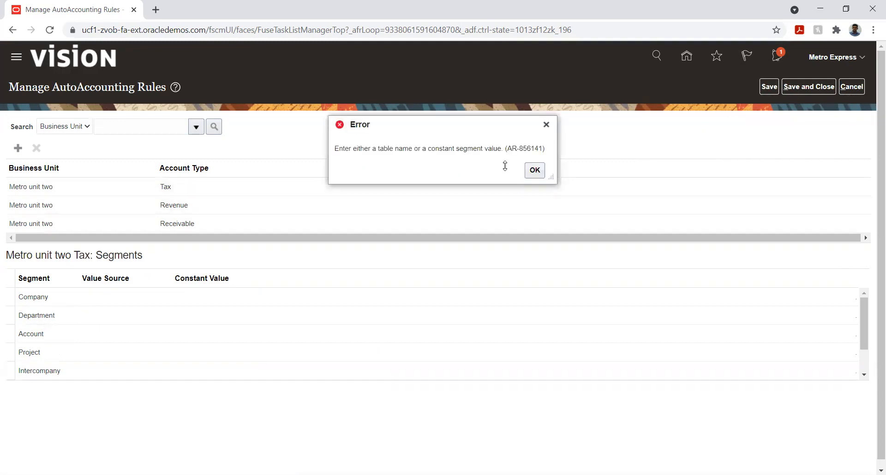
{"action": "left_click", "coordinate": [535, 174]}
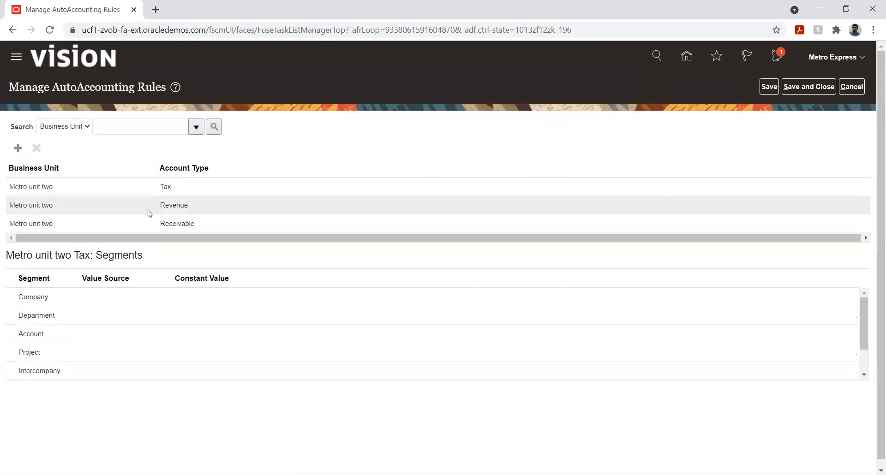
{"action": "left_click", "coordinate": [118, 192]}
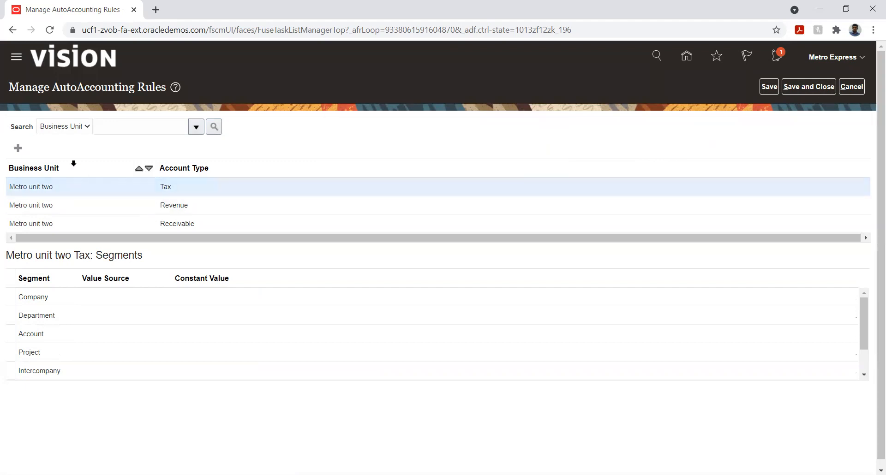
{"action": "left_click", "coordinate": [37, 148]}
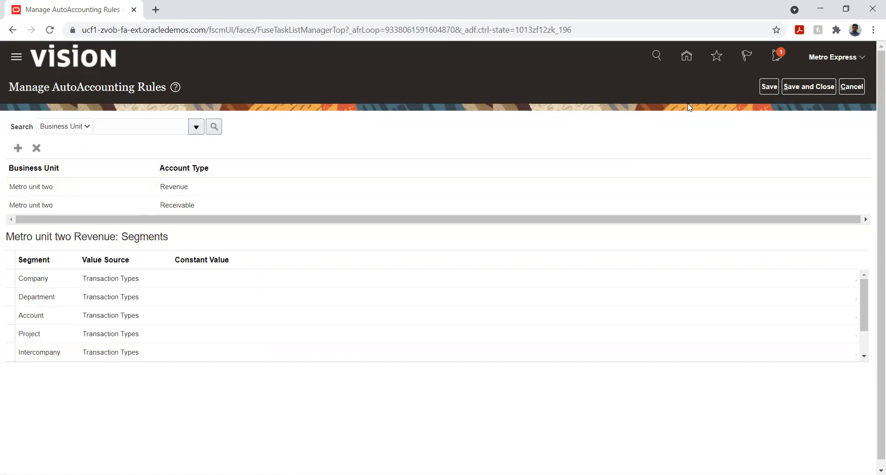
Try to save the AutoAccounting rules with the Revenue rule selected
{"action": "left_click", "coordinate": [768, 87]}
{"action": "left_click", "coordinate": [535, 170]}
{"action": "left_click", "coordinate": [115, 190]}
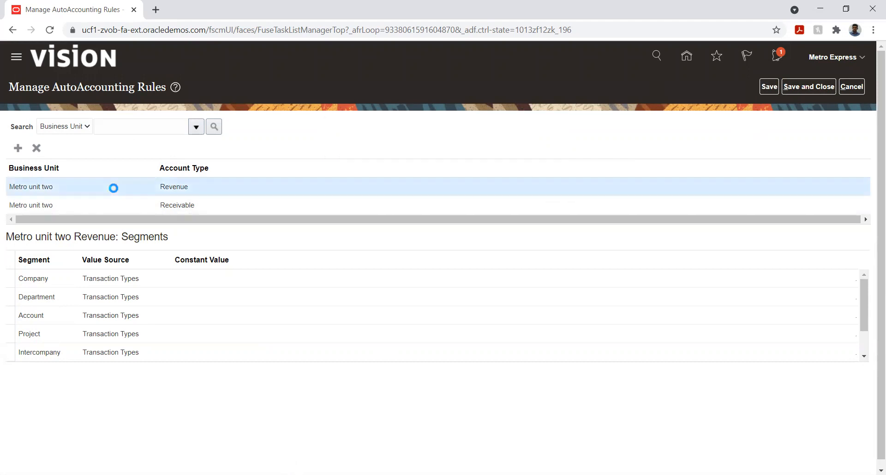
{"action": "left_click", "coordinate": [769, 87]}
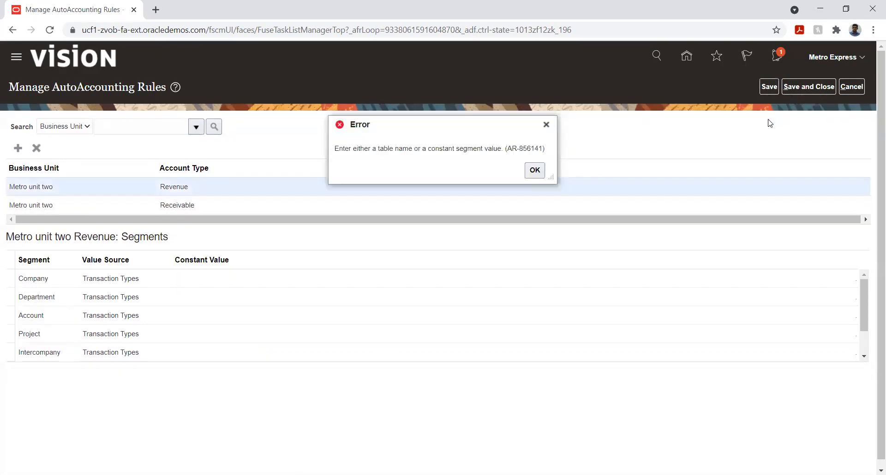
{"action": "left_click", "coordinate": [537, 177]}
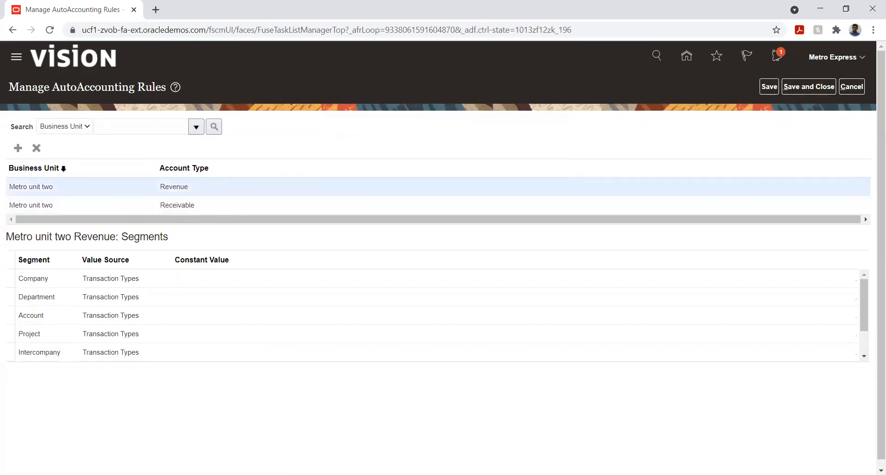
Check the segment value sources of the Revenue and Receivable rules, and save and close the AutoAccounting rules
{"action": "left_click", "coordinate": [88, 286]}
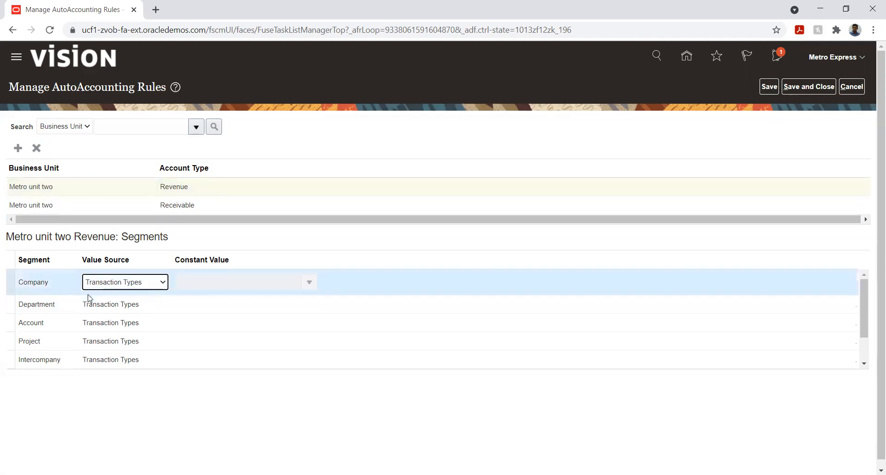
{"action": "left_click", "coordinate": [45, 203]}
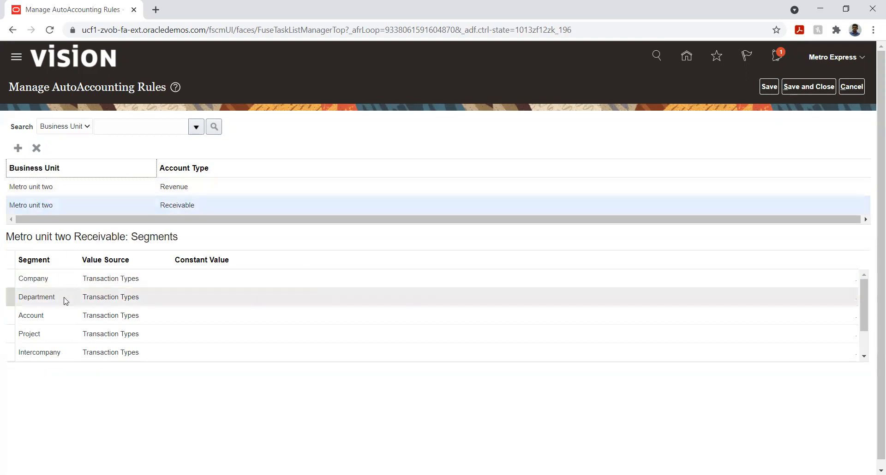
{"action": "left_click", "coordinate": [122, 192]}
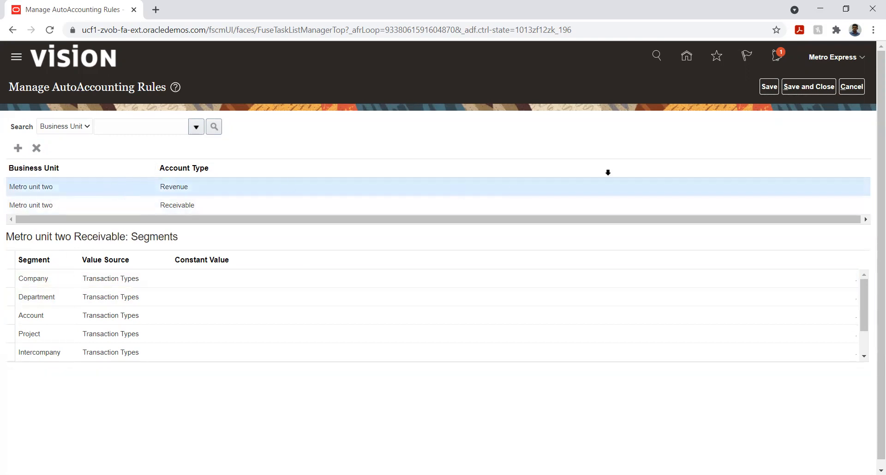
{"action": "left_click", "coordinate": [808, 87]}
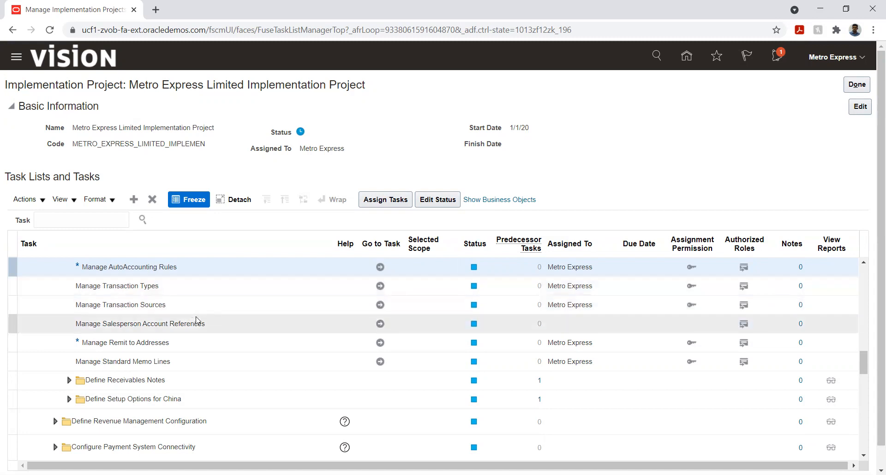
{"action": "scroll", "coordinate": [196, 320], "scroll_direction": "up", "scroll_amount": 2}
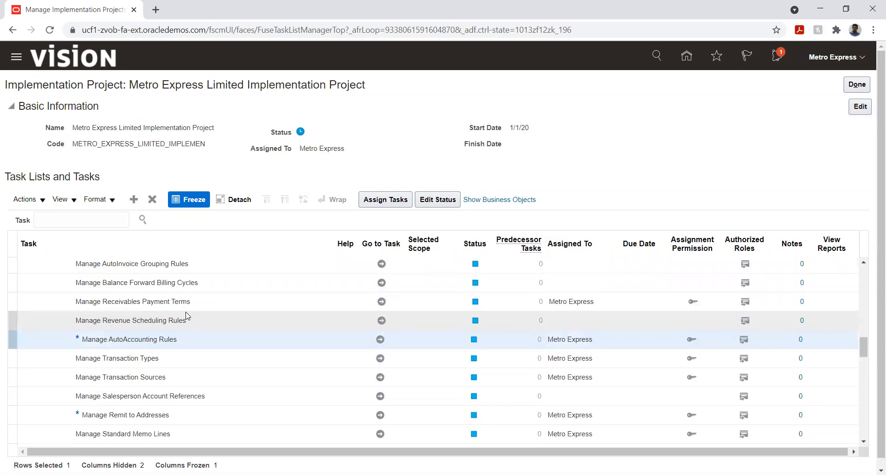
Open Manage AutoInvoice Line Ordering Rules and examine the transaction attributes that ORDER LINE ORDER sorts by
{"action": "scroll", "coordinate": [187, 316], "scroll_direction": "up", "scroll_amount": 2}
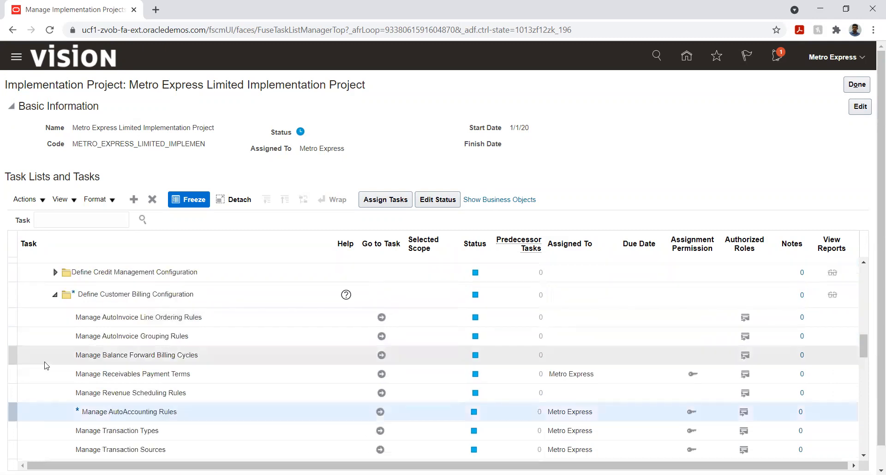
{"action": "scroll", "coordinate": [87, 341], "scroll_direction": "down", "scroll_amount": 2}
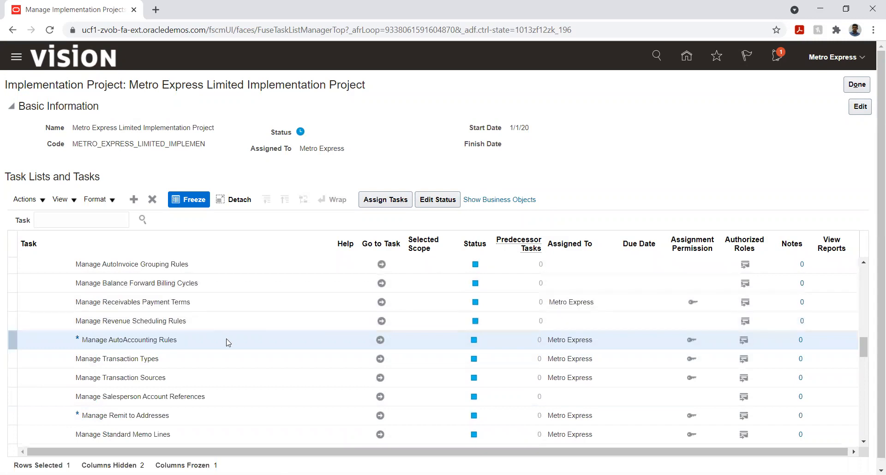
{"action": "scroll", "coordinate": [194, 301], "scroll_direction": "up", "scroll_amount": 2}
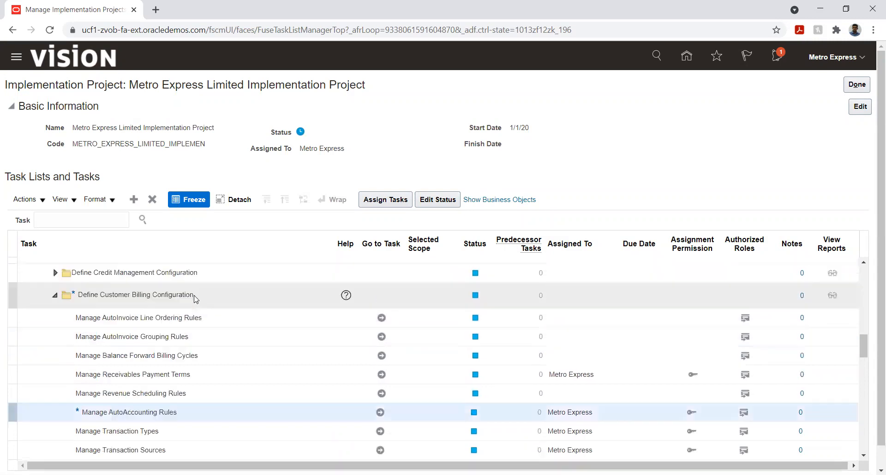
{"action": "left_click", "coordinate": [177, 318]}
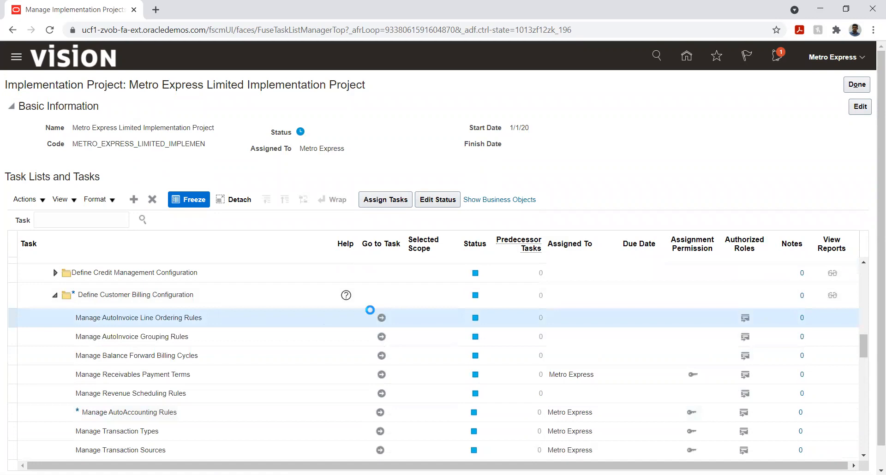
{"action": "left_click", "coordinate": [382, 318]}
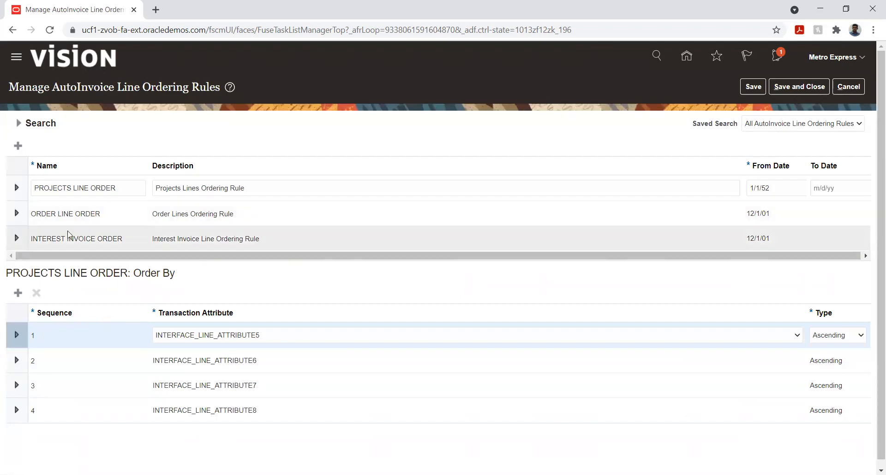
{"action": "left_click", "coordinate": [66, 216]}
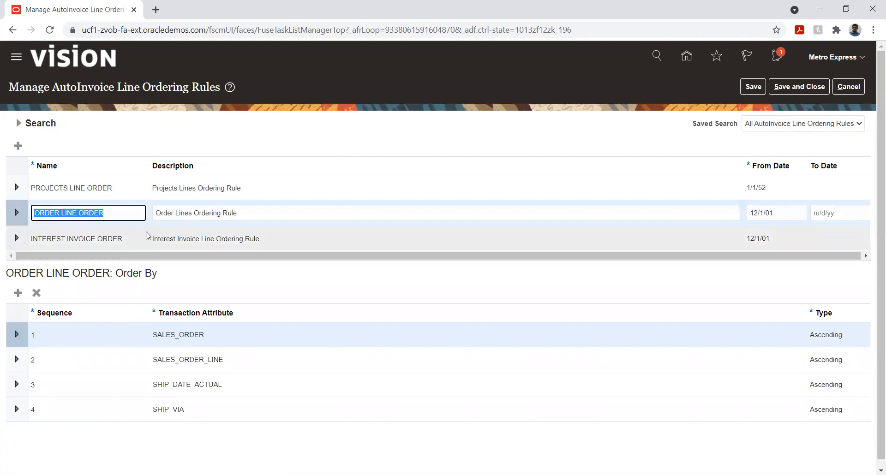
{"action": "left_click", "coordinate": [191, 335]}
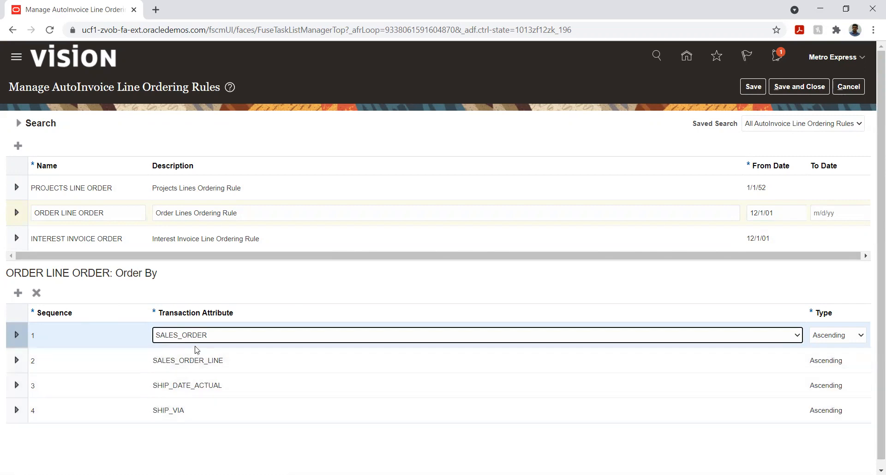
{"action": "left_click", "coordinate": [206, 360]}
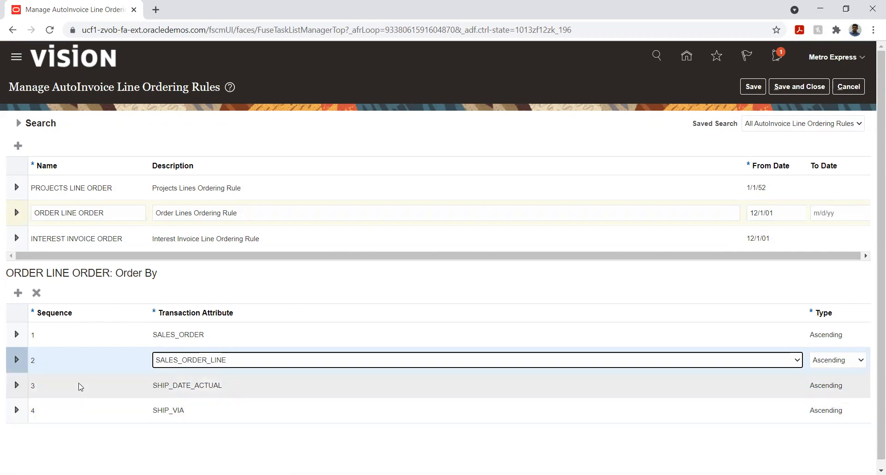
Add a blank order-by row to ORDER LINE ORDER and browse the transaction attributes it offers
{"action": "left_click", "coordinate": [18, 293]}
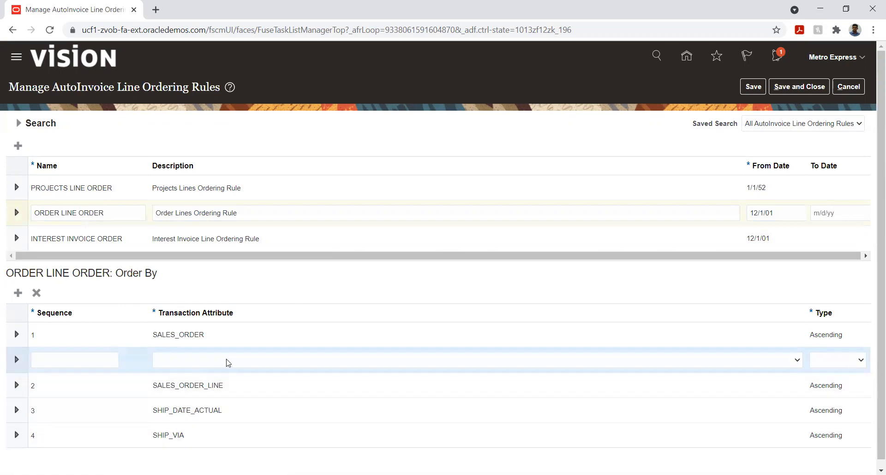
{"action": "left_click", "coordinate": [226, 360]}
{"action": "scroll", "coordinate": [241, 209], "scroll_direction": "down", "scroll_amount": 15}
{"action": "scroll", "coordinate": [241, 208], "scroll_direction": "down", "scroll_amount": 4}
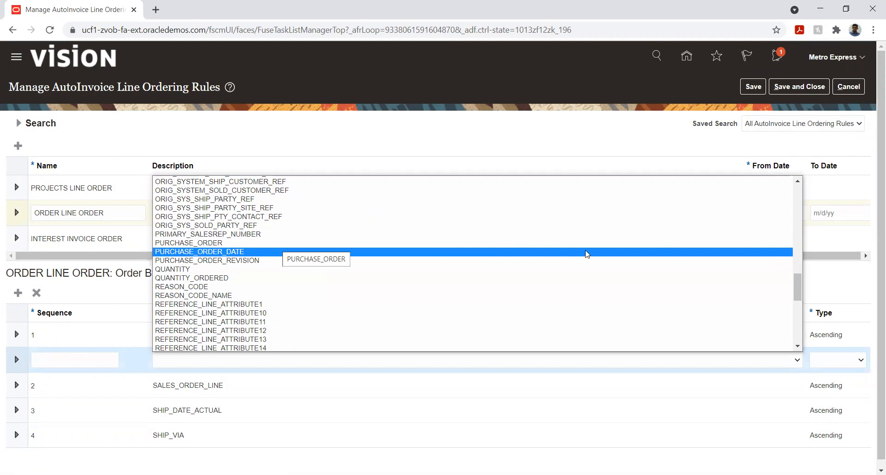
{"action": "scroll", "coordinate": [586, 254], "scroll_direction": "up", "scroll_amount": 15}
{"action": "scroll", "coordinate": [586, 254], "scroll_direction": "up", "scroll_amount": 3}
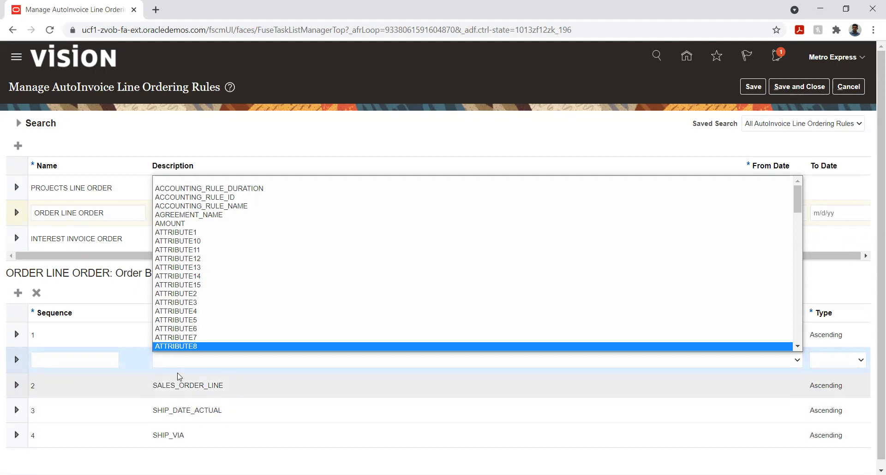
{"action": "scroll", "coordinate": [218, 261], "scroll_direction": "down", "scroll_amount": 1}
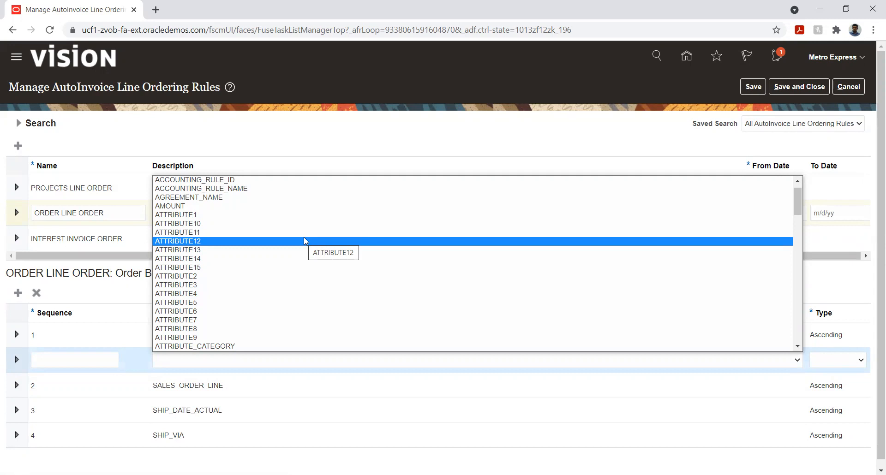
{"action": "scroll", "coordinate": [199, 248], "scroll_direction": "down", "scroll_amount": 3}
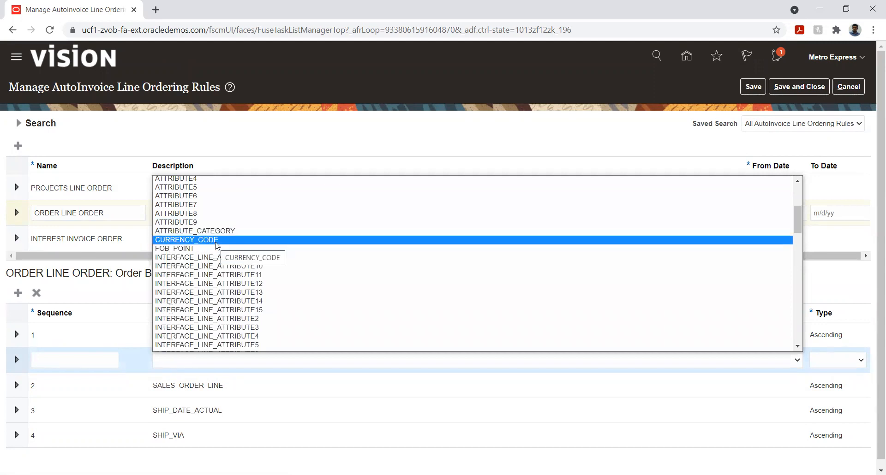
{"action": "left_click", "coordinate": [135, 293]}
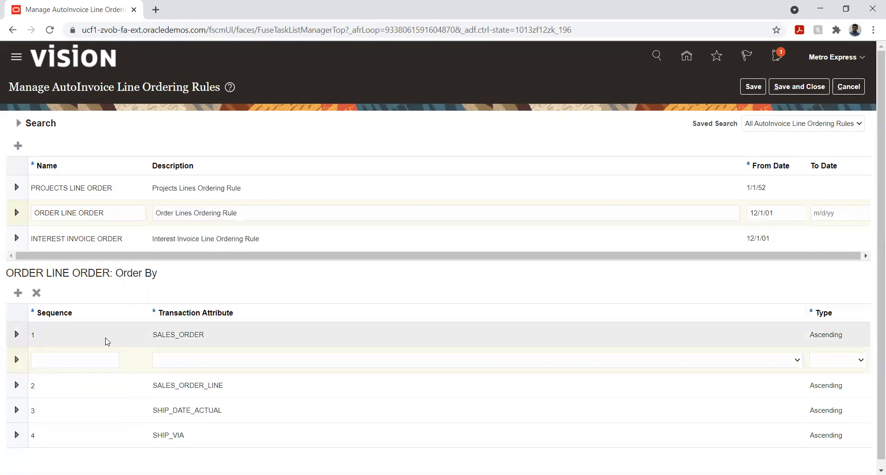
Delete the blank order-by row, and save and close the AutoInvoice line ordering rules
{"action": "left_click", "coordinate": [88, 364]}
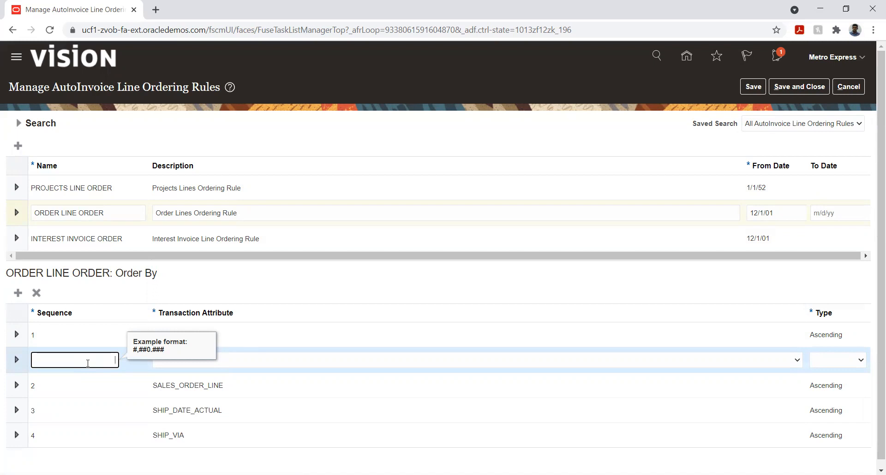
{"action": "left_click", "coordinate": [37, 293]}
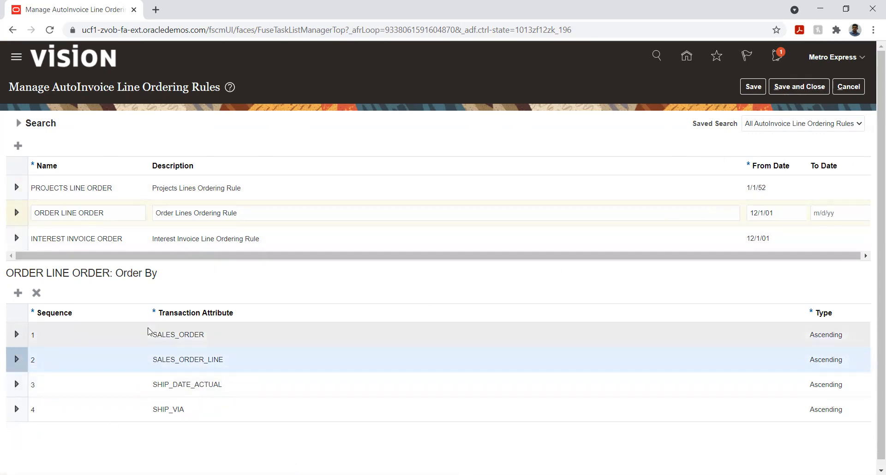
{"action": "left_click", "coordinate": [796, 89]}
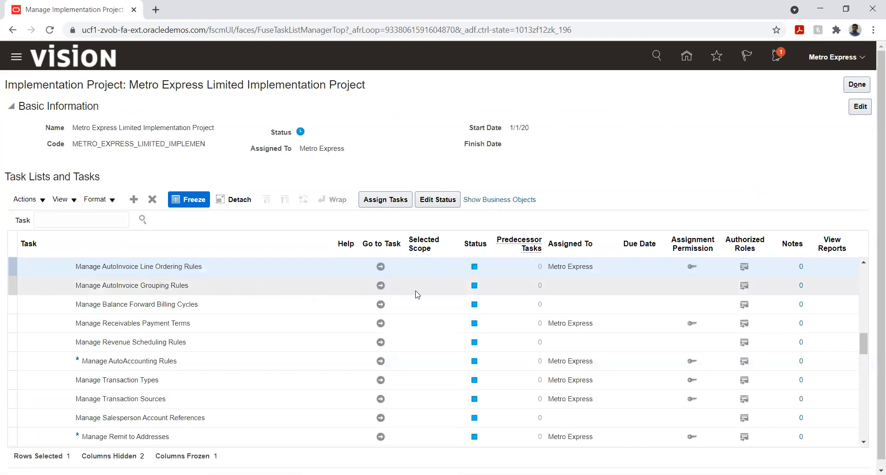
Start creating an AutoInvoice grouping rule and check which line ordering rules can be assigned to it
{"action": "left_click", "coordinate": [381, 286]}
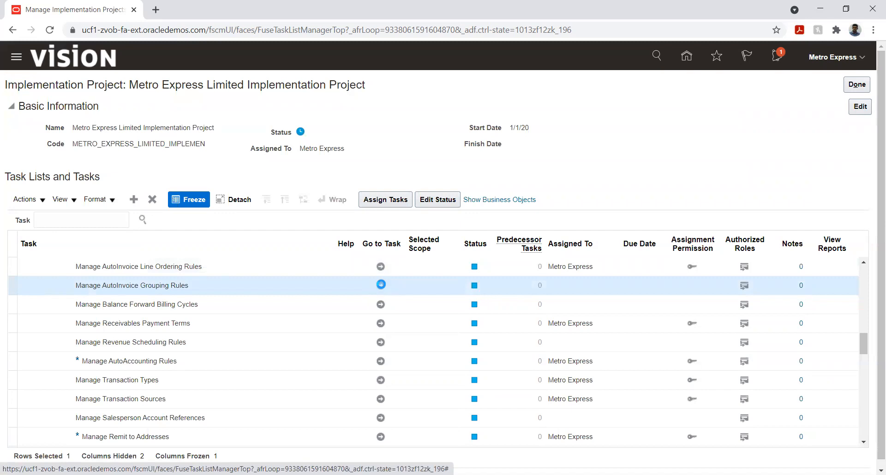
{"action": "left_click", "coordinate": [380, 285]}
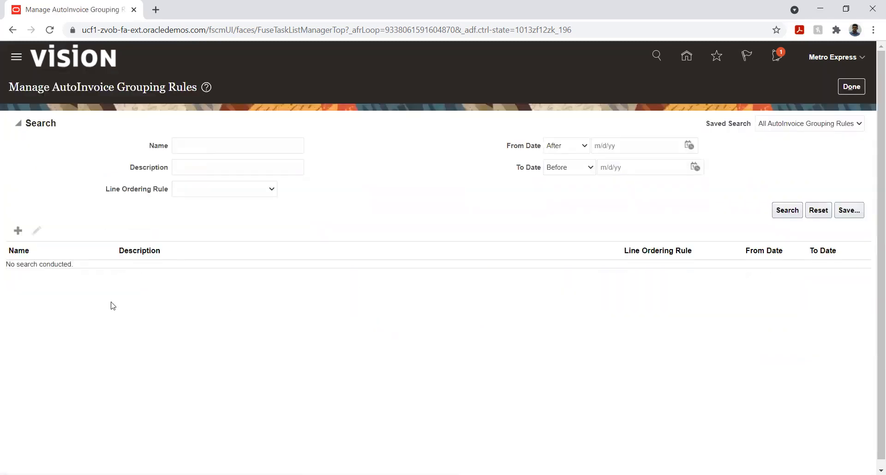
{"action": "left_click", "coordinate": [18, 231]}
{"action": "left_click", "coordinate": [249, 196]}
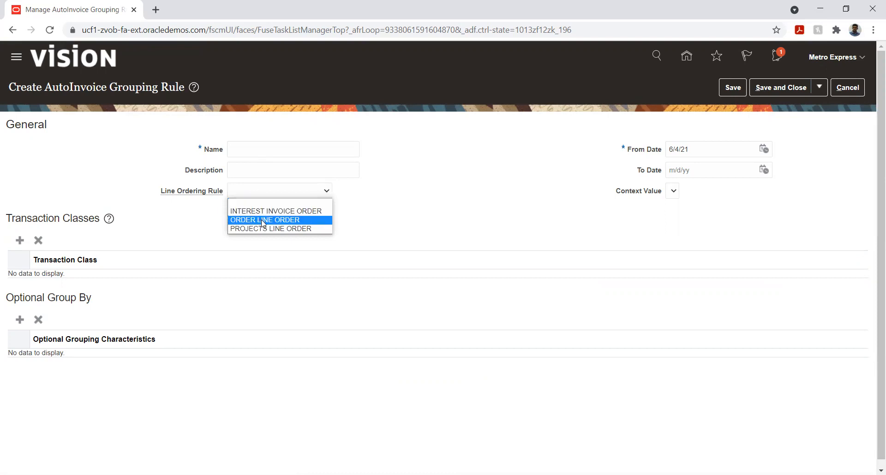
{"action": "left_click", "coordinate": [111, 186]}
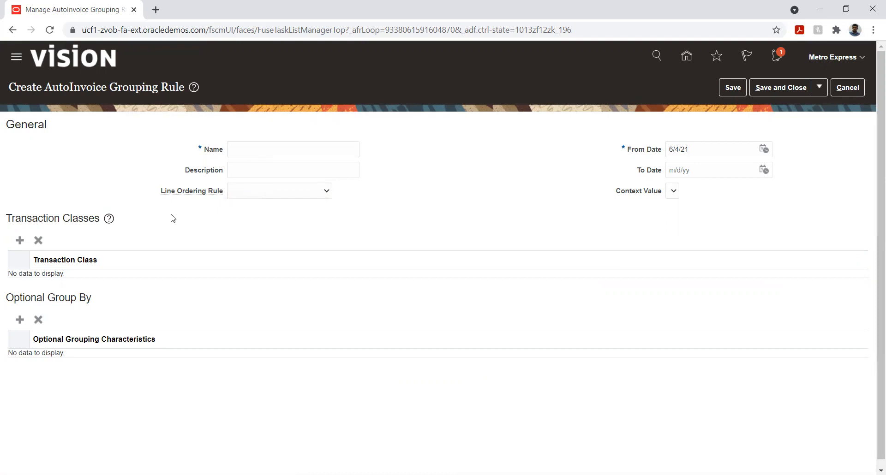
Add the Invoice transaction class to the new grouping rule
{"action": "left_click", "coordinate": [20, 240]}
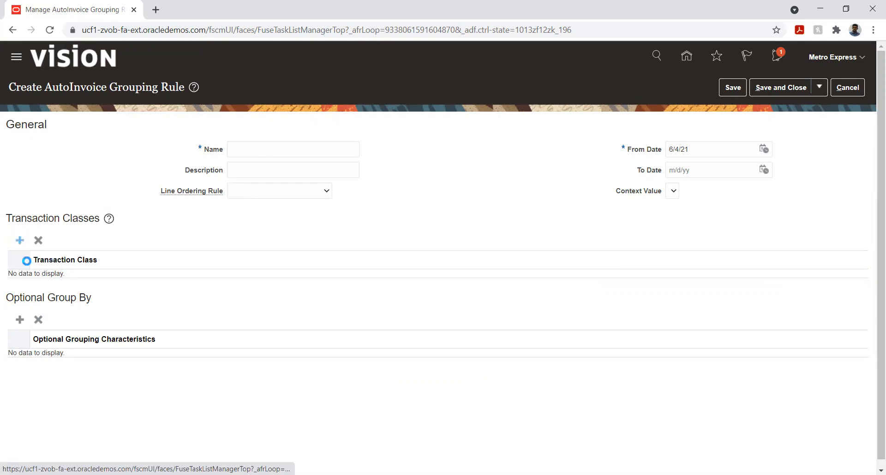
{"action": "left_click", "coordinate": [110, 282]}
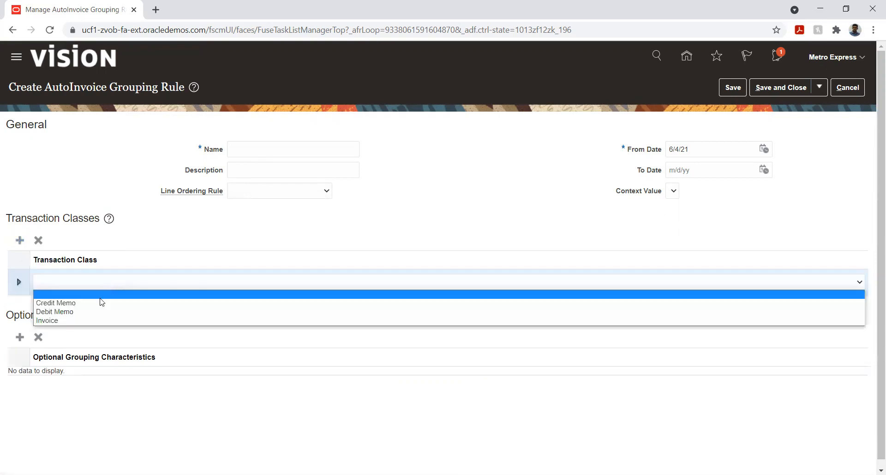
{"action": "left_click", "coordinate": [85, 319]}
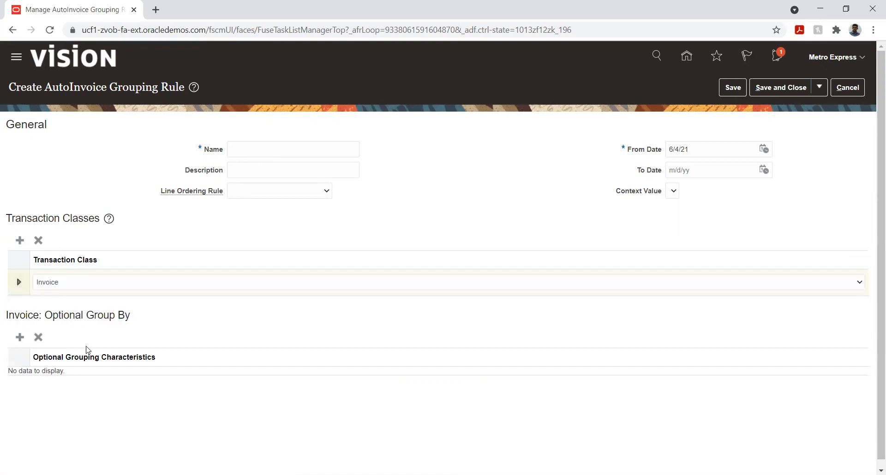
Browse the optional grouping characteristics for the Invoice class, then cancel the new rule and return to the implementation project
{"action": "left_click", "coordinate": [20, 337]}
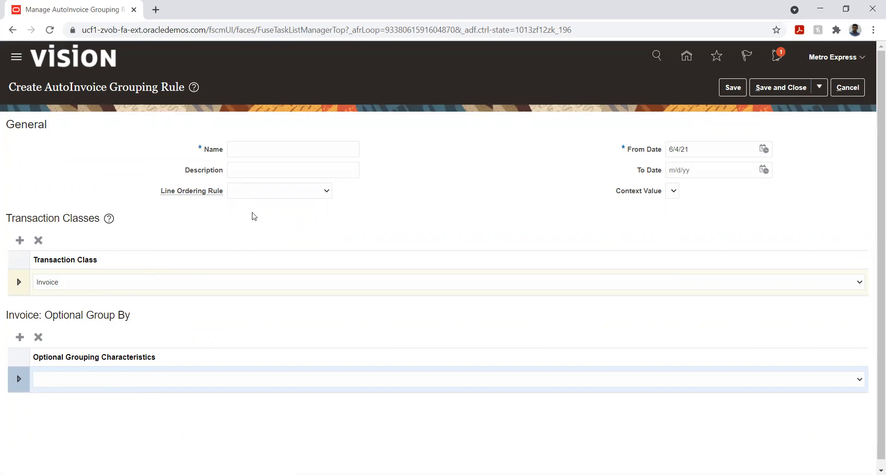
{"action": "left_click", "coordinate": [129, 386]}
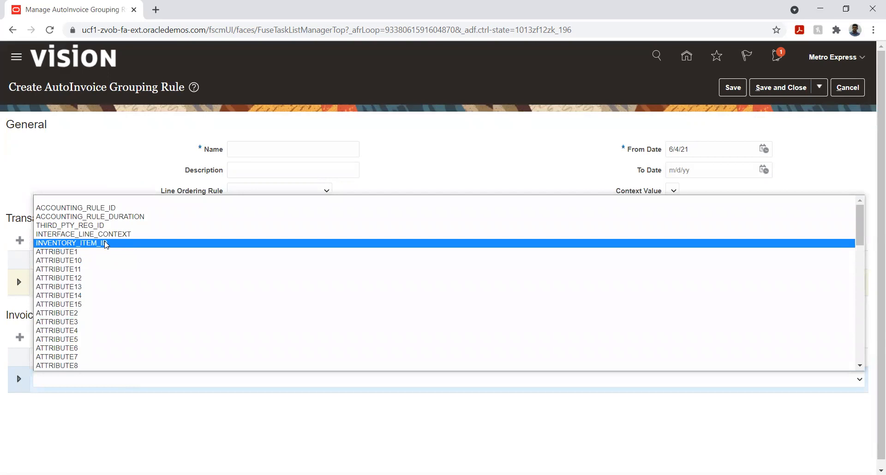
{"action": "scroll", "coordinate": [105, 245], "scroll_direction": "down", "scroll_amount": 10}
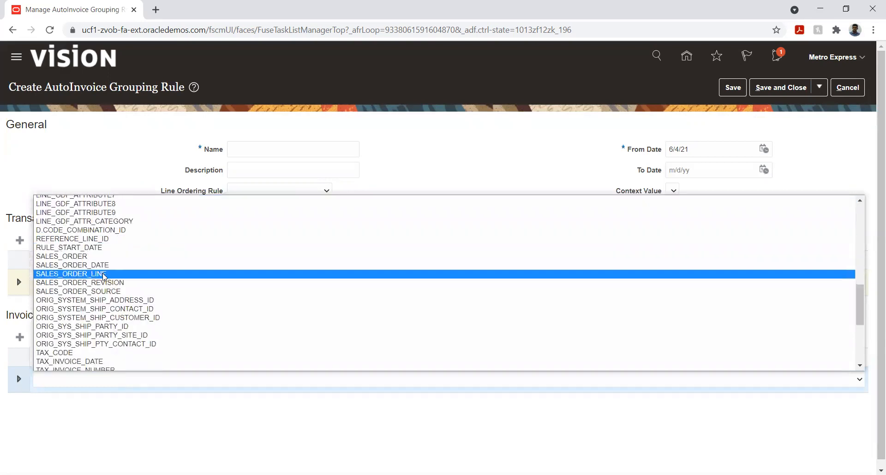
{"action": "left_click", "coordinate": [554, 417]}
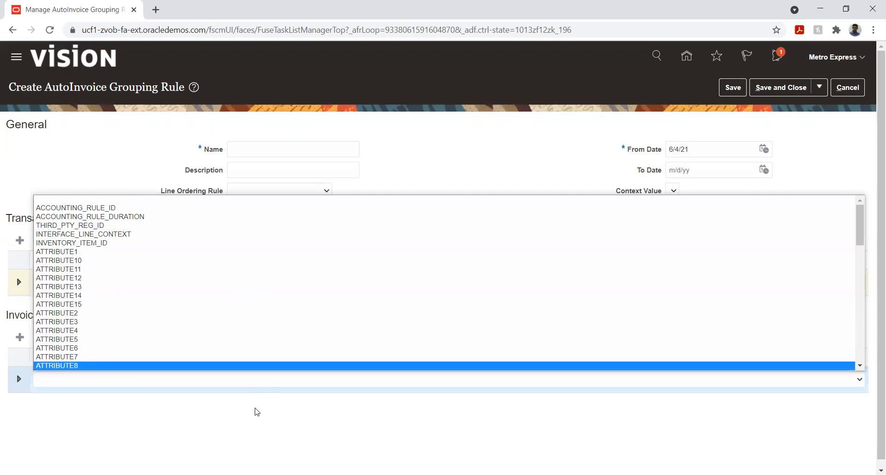
{"action": "left_click", "coordinate": [208, 426]}
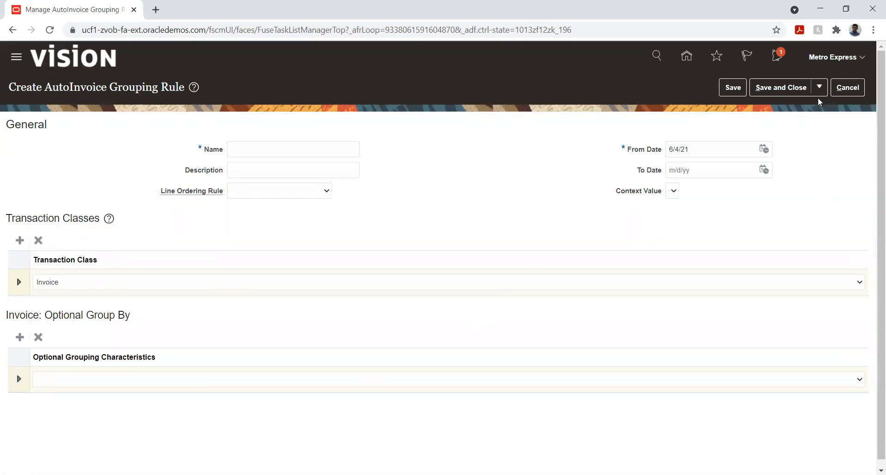
{"action": "left_click", "coordinate": [841, 90]}
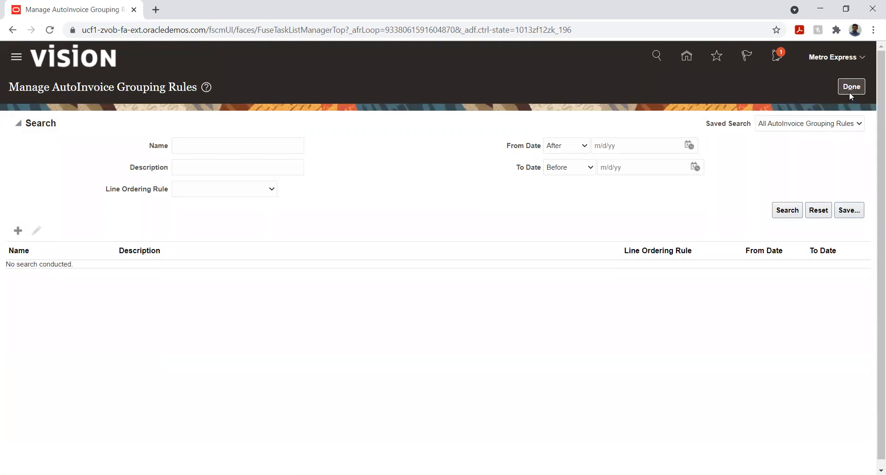
{"action": "left_click", "coordinate": [848, 90]}
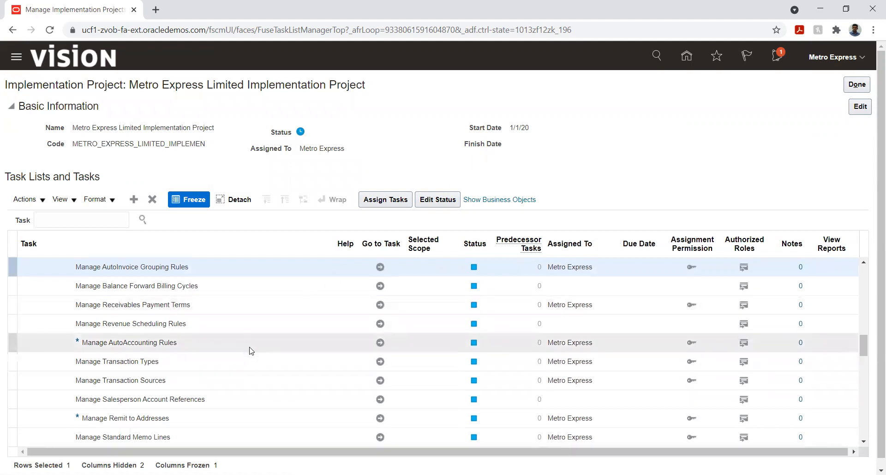
Open the Manage Receivables Activities task under Define Common Accounts Receivable Configuration and start creating a receivables activity
{"action": "scroll", "coordinate": [240, 352], "scroll_direction": "up", "scroll_amount": 2}
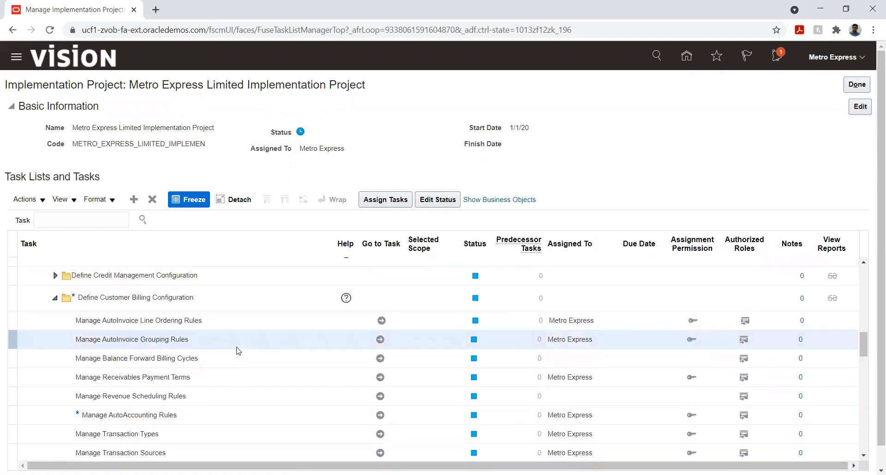
{"action": "scroll", "coordinate": [239, 351], "scroll_direction": "up", "scroll_amount": 2}
{"action": "scroll", "coordinate": [238, 351], "scroll_direction": "up", "scroll_amount": 4}
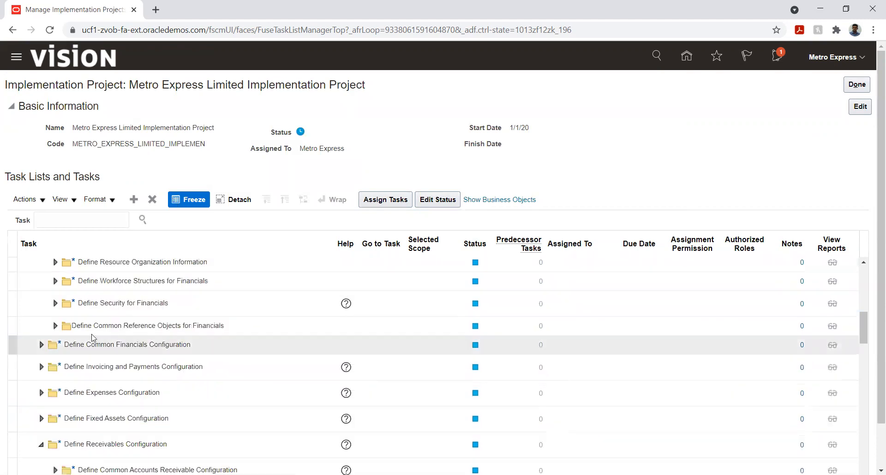
{"action": "scroll", "coordinate": [128, 318], "scroll_direction": "down", "scroll_amount": 2}
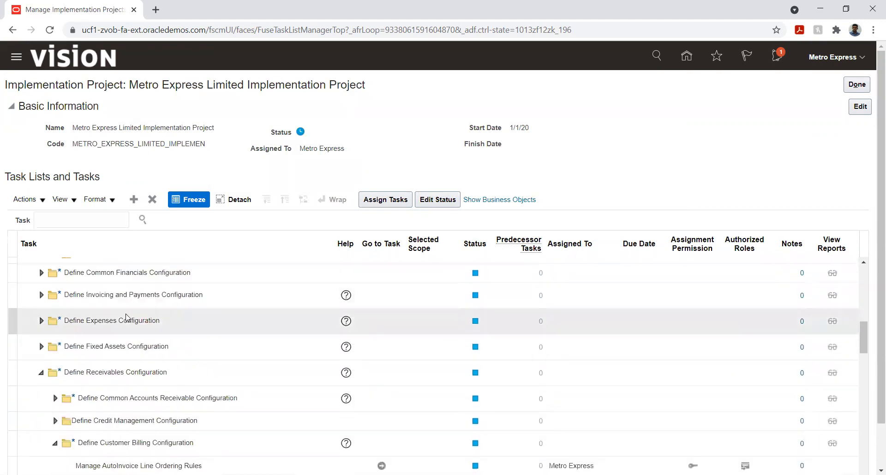
{"action": "scroll", "coordinate": [128, 318], "scroll_direction": "down", "scroll_amount": 2}
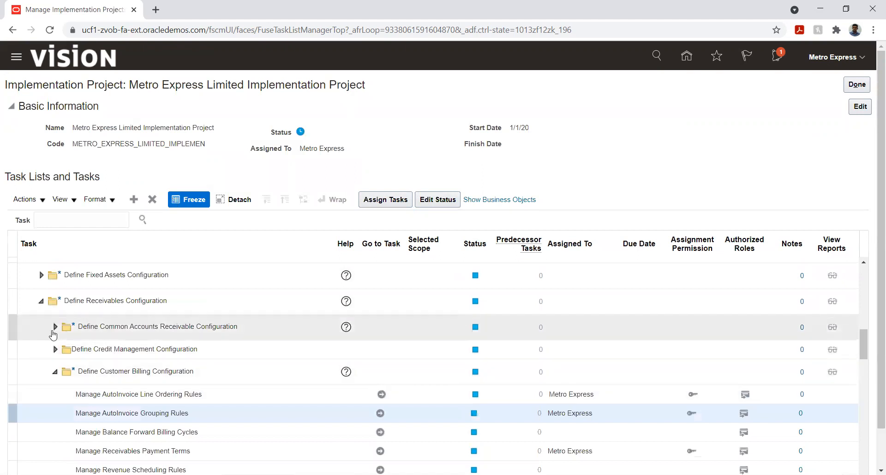
{"action": "left_click", "coordinate": [55, 326]}
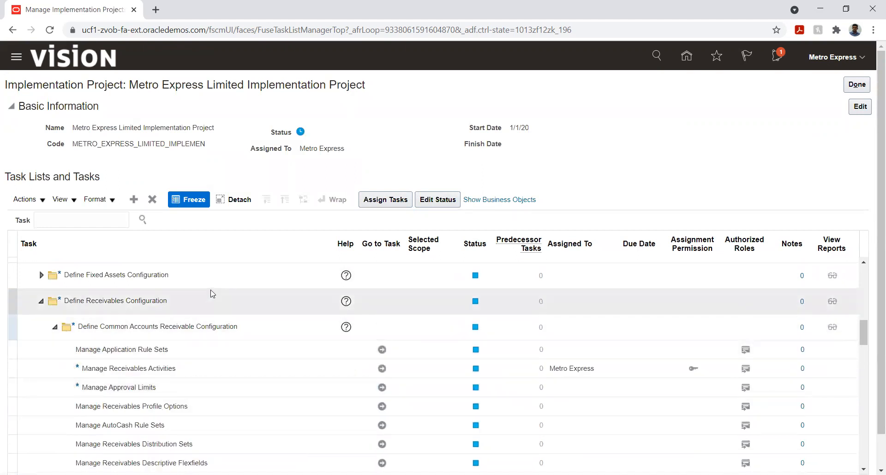
{"action": "scroll", "coordinate": [212, 294], "scroll_direction": "down", "scroll_amount": 3}
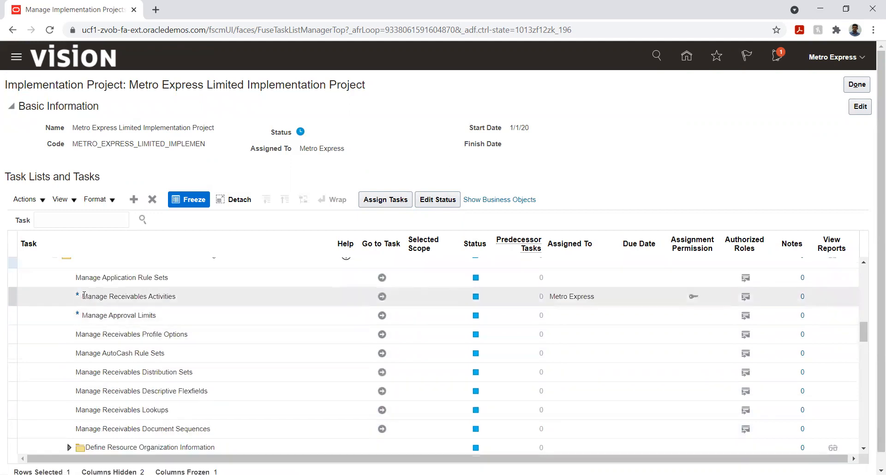
{"action": "left_click", "coordinate": [172, 306]}
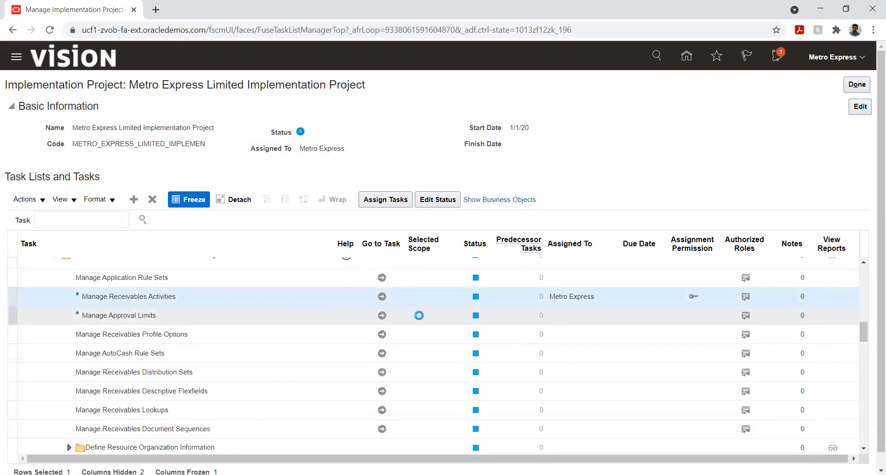
{"action": "left_click", "coordinate": [382, 301]}
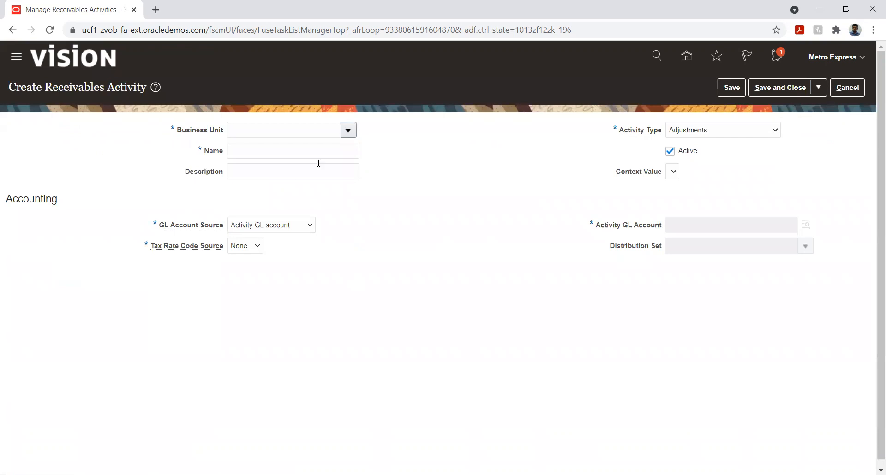
Set the business unit to Metro unit two and name the activity "Metro unit one_Earned discount"
{"action": "left_click", "coordinate": [311, 133]}
{"action": "type", "text": "Met"}
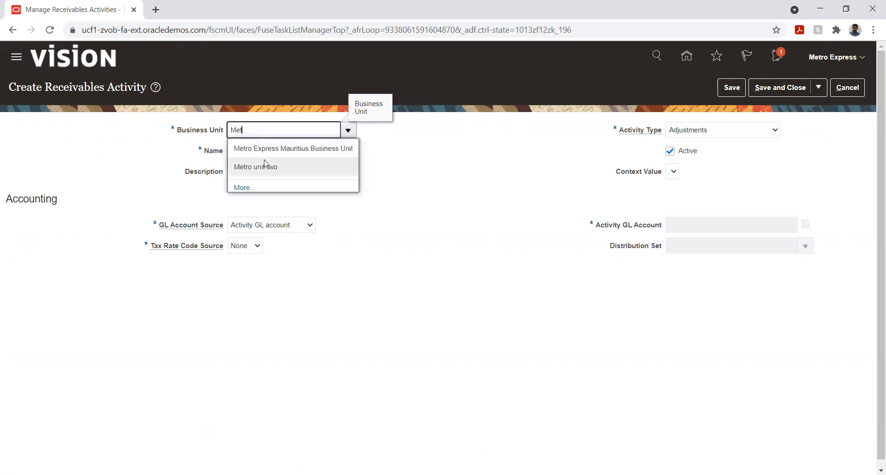
{"action": "left_click", "coordinate": [270, 166]}
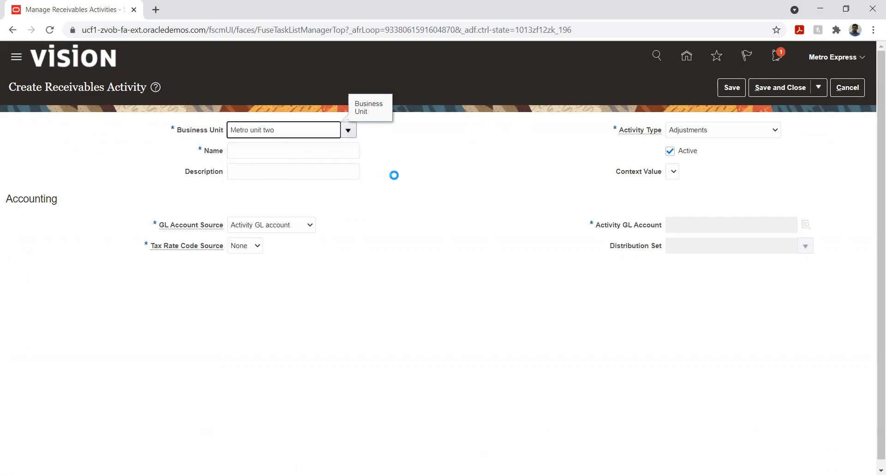
{"action": "left_click", "coordinate": [307, 155]}
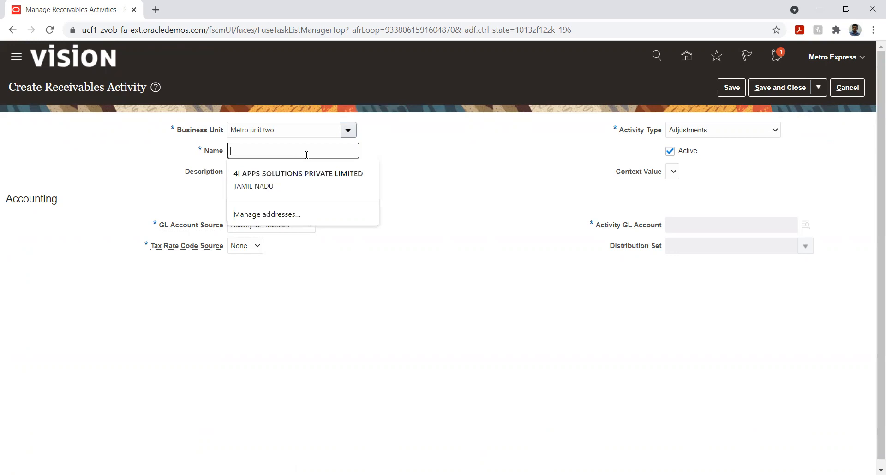
{"action": "type", "text": "Metro un"}
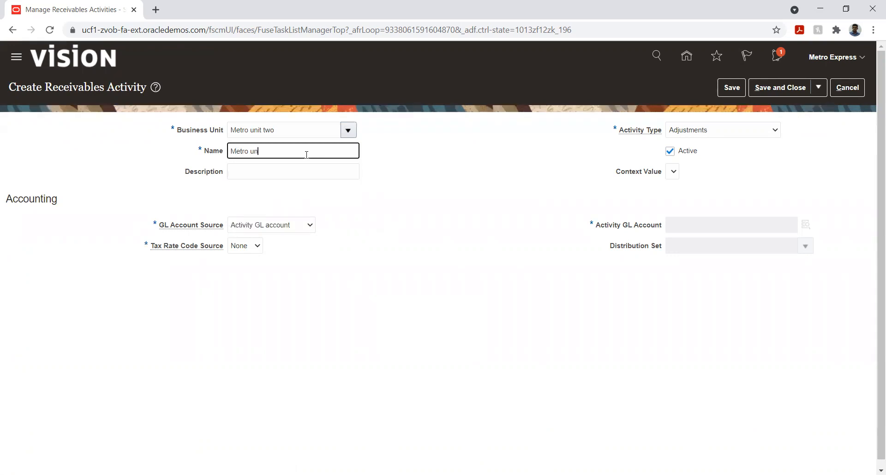
{"action": "type", "text": "it one_Earned disco"}
Copy the activity name into the description and set the activity type to Earned discount
{"action": "triple_click", "coordinate": [314, 153]}
{"action": "key", "text": "ctrl+c"}
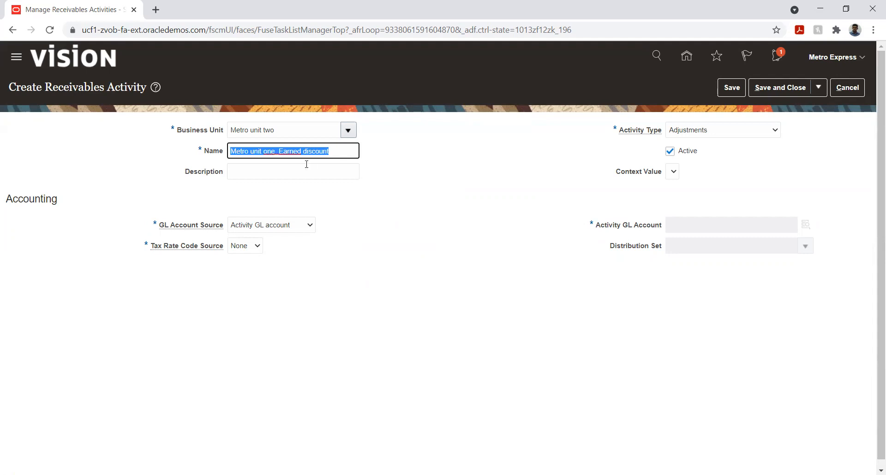
{"action": "left_click", "coordinate": [304, 168]}
{"action": "key", "text": "ctrl+v"}
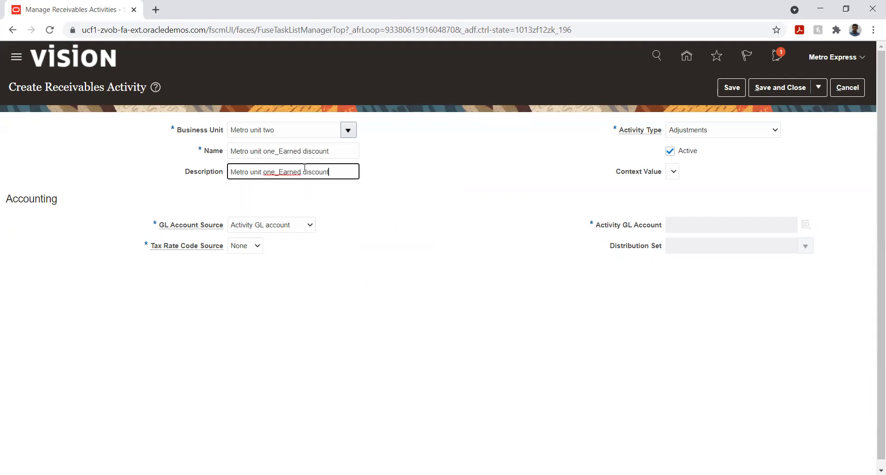
{"action": "left_click", "coordinate": [394, 225]}
{"action": "left_click", "coordinate": [743, 133]}
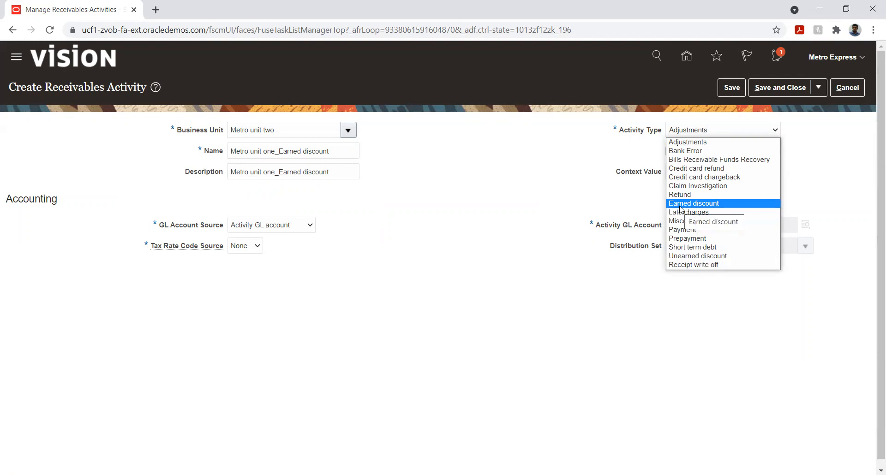
{"action": "left_click", "coordinate": [680, 206]}
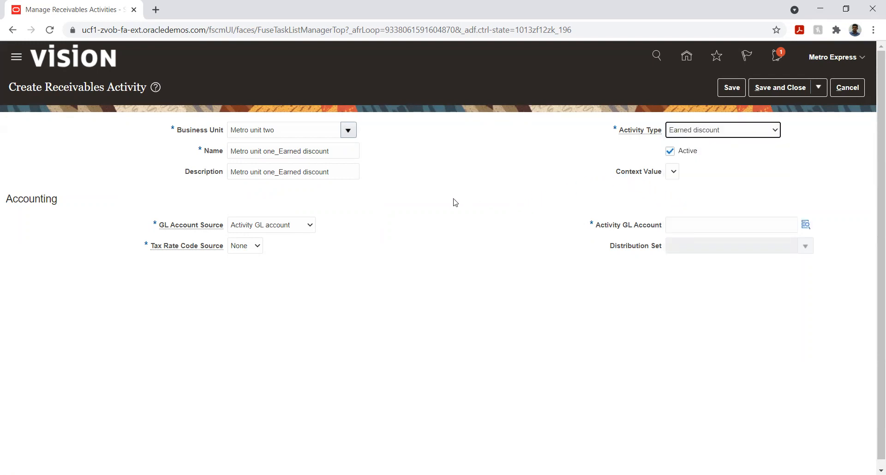
Start defining the activity GL account with company 01 Metro Express Mauritius and department 001 Human Resource
{"action": "left_click", "coordinate": [806, 225]}
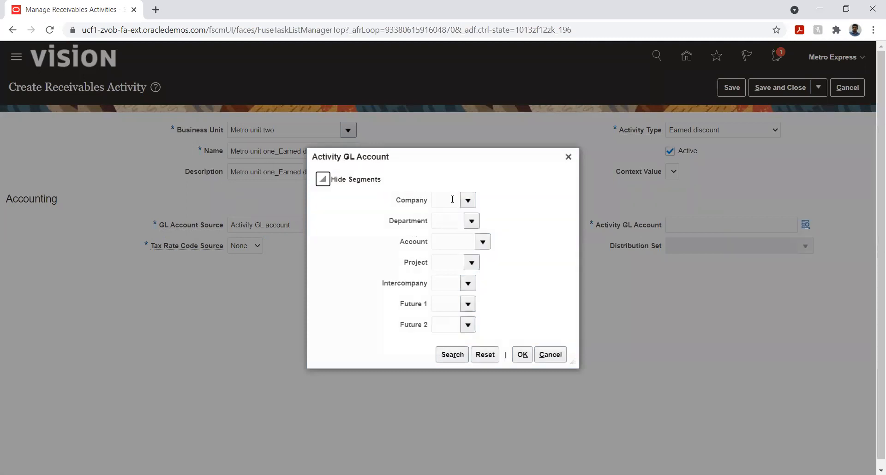
{"action": "left_click", "coordinate": [467, 201]}
{"action": "left_click", "coordinate": [468, 200]}
{"action": "left_click", "coordinate": [471, 222]}
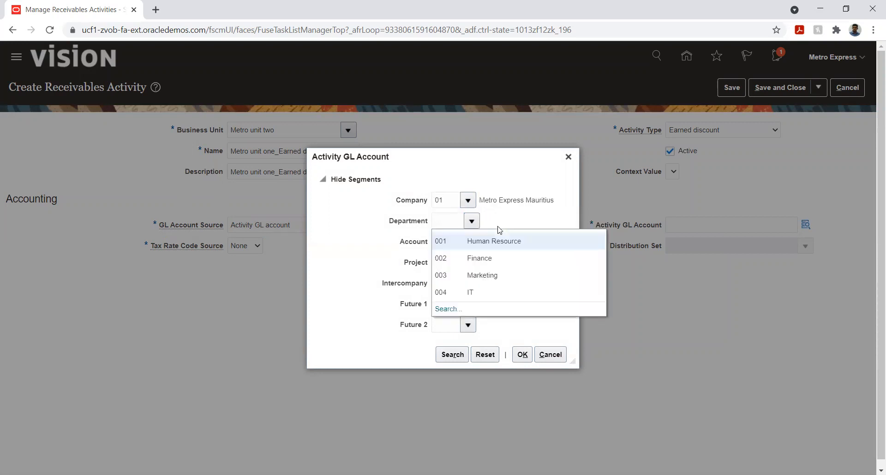
{"action": "left_click", "coordinate": [490, 241]}
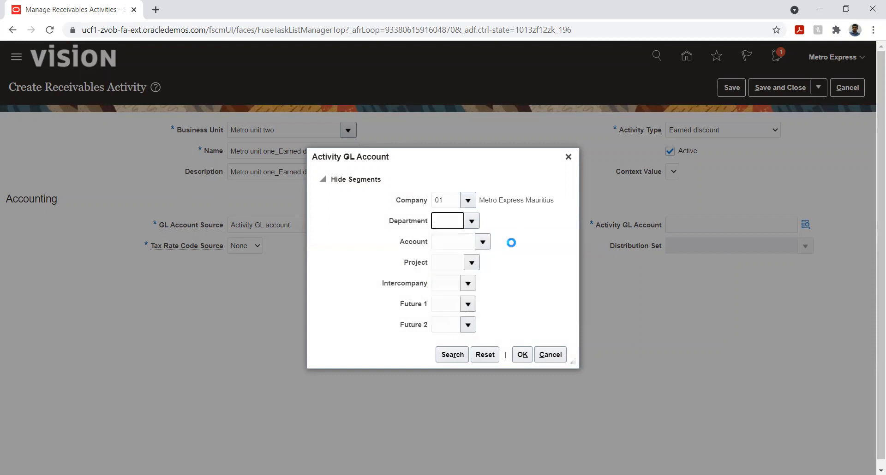
Search the account segment values for descriptions matching "%unear%" and select 77800 Discounts unearned
{"action": "left_click", "coordinate": [482, 242]}
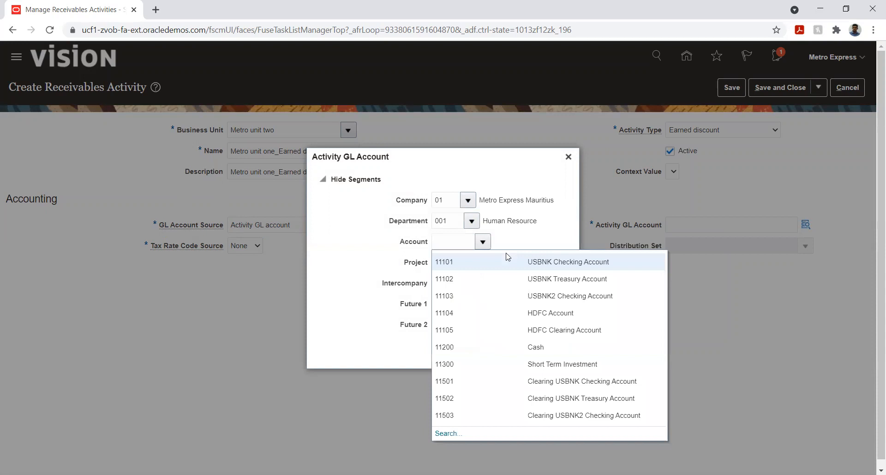
{"action": "left_click", "coordinate": [451, 433]}
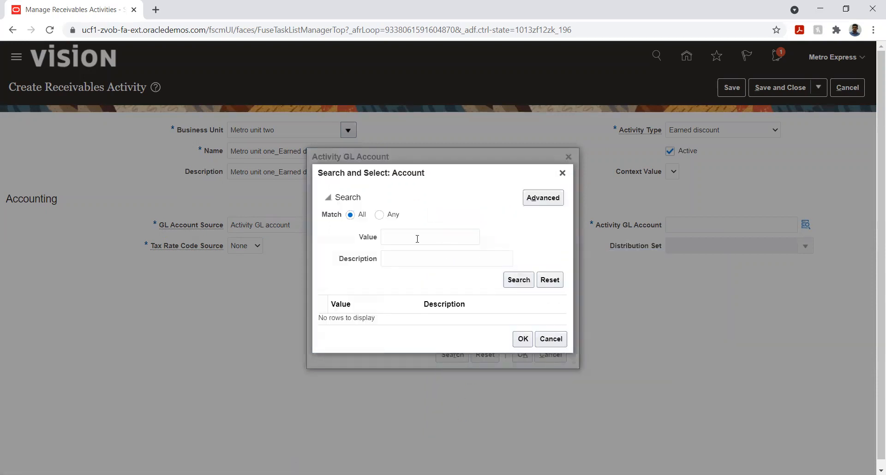
{"action": "left_click", "coordinate": [402, 255]}
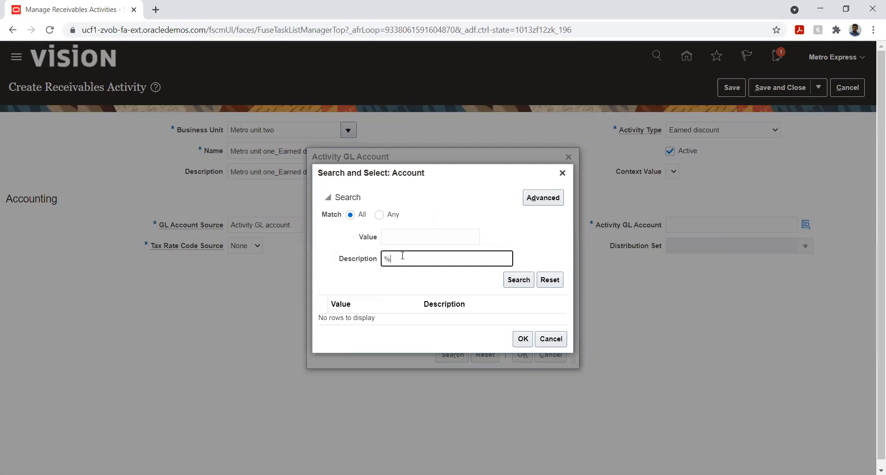
{"action": "type", "text": "%unear%"}
{"action": "key", "text": "Return"}
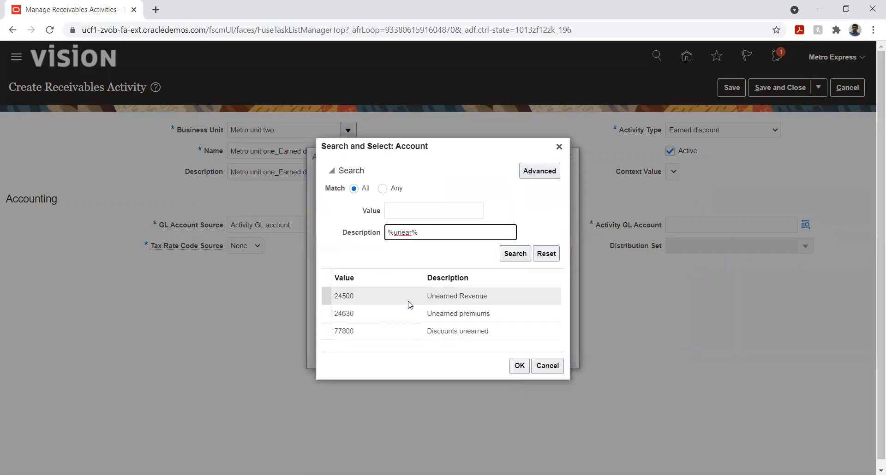
{"action": "left_click", "coordinate": [404, 298]}
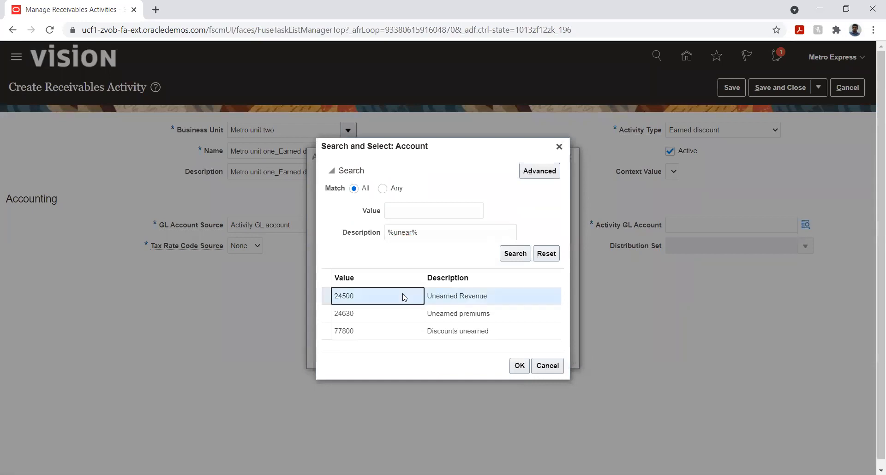
{"action": "left_click", "coordinate": [425, 332]}
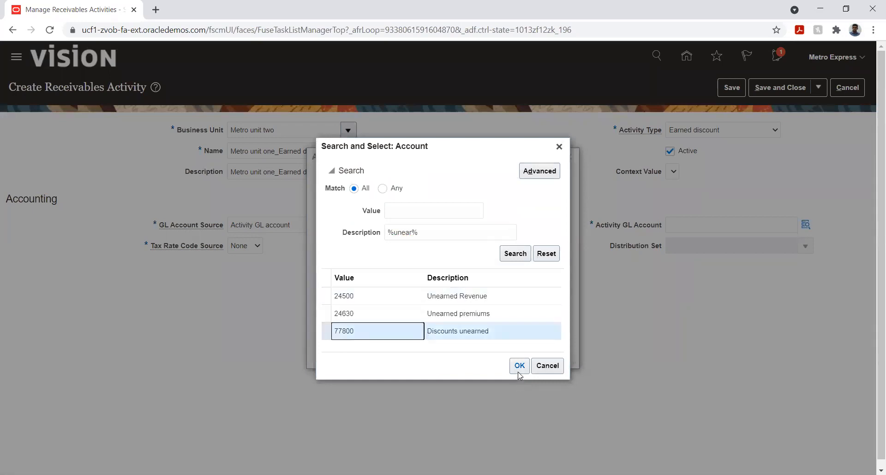
{"action": "left_click", "coordinate": [518, 367]}
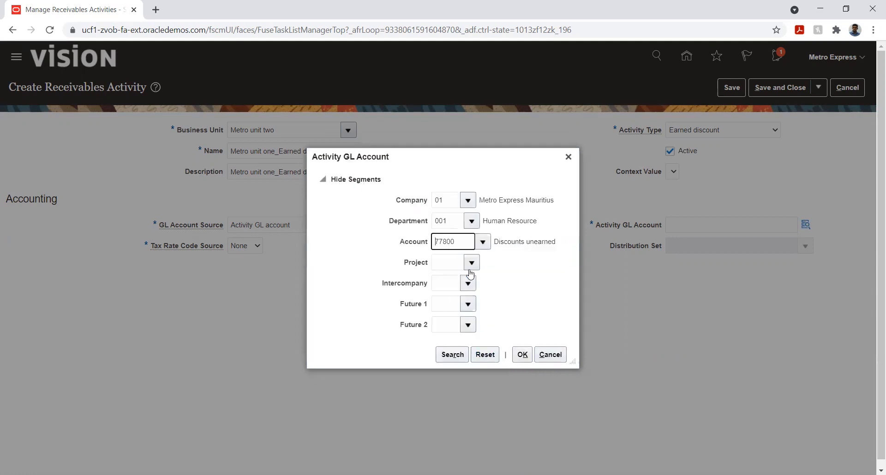
Search the account segment values for descriptions matching "%earn%" and set the account to 77700 Discounts earned
{"action": "left_click_drag", "start_coordinate": [420, 157], "coordinate": [438, 156]}
{"action": "left_click", "coordinate": [500, 244]}
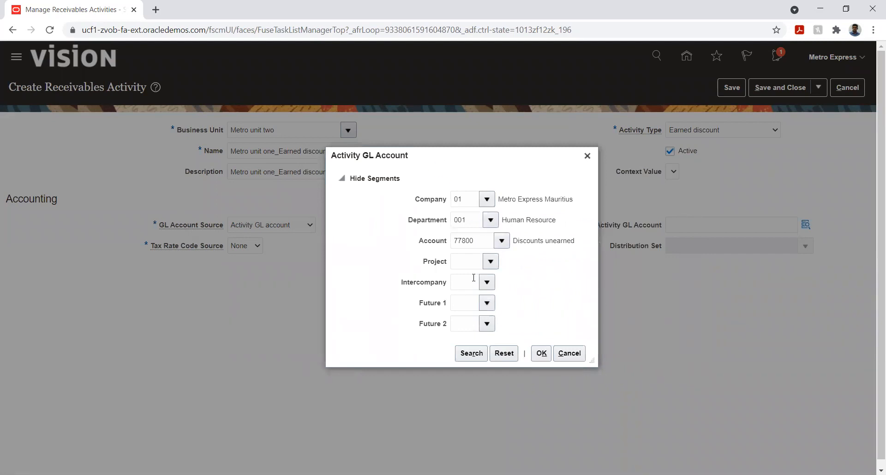
{"action": "left_click", "coordinate": [470, 245]}
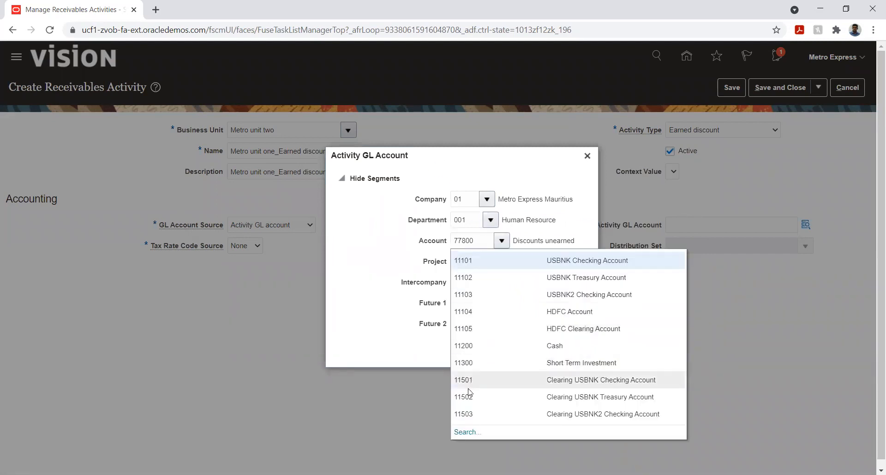
{"action": "left_click", "coordinate": [465, 432]}
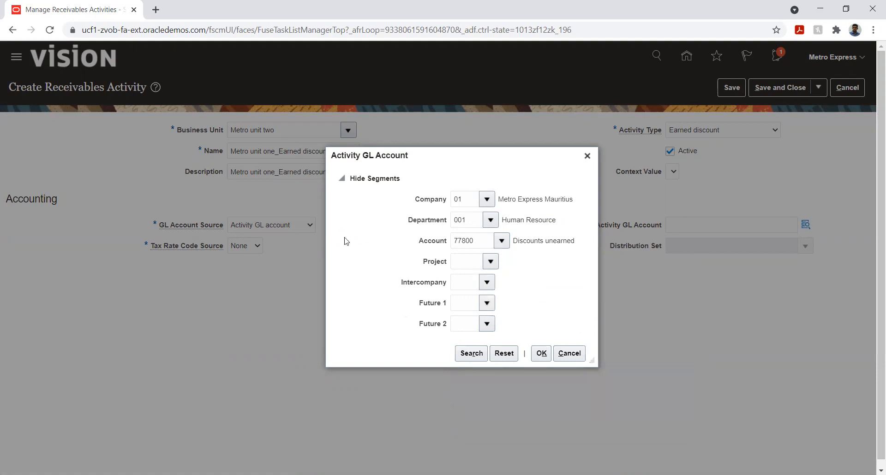
{"action": "double_click", "coordinate": [420, 237]}
{"action": "key", "text": "BackSpace"}
{"action": "key", "text": "Tab"}
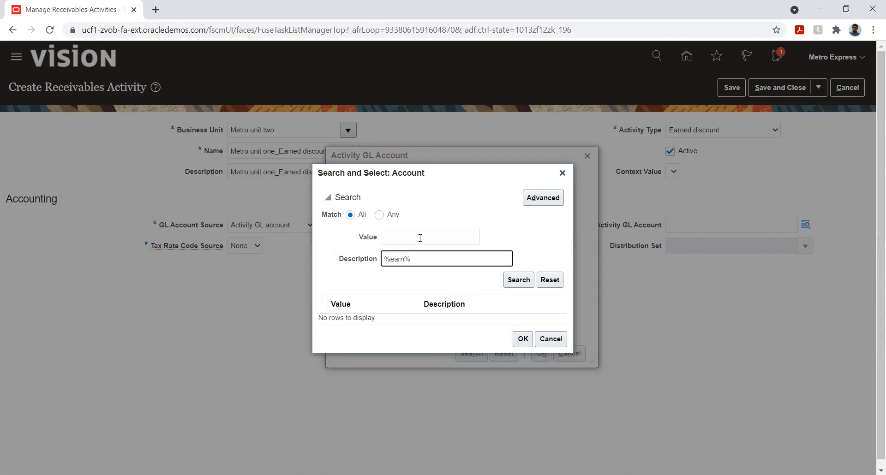
{"action": "key", "text": "Return"}
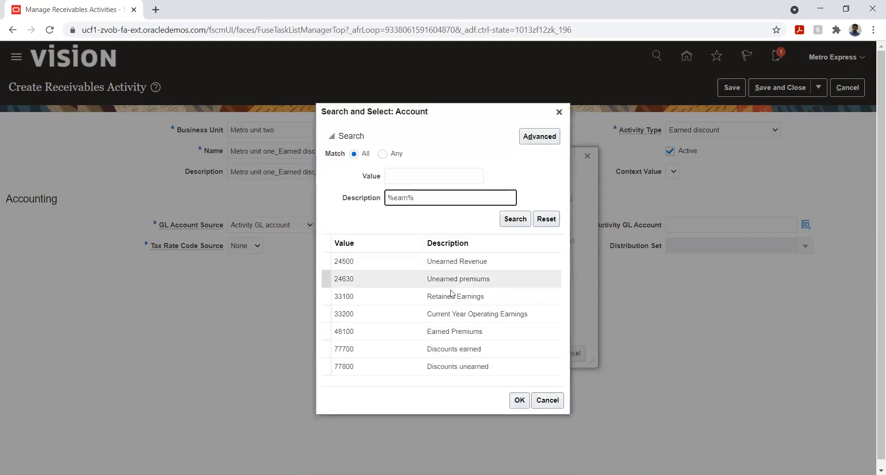
{"action": "left_click", "coordinate": [449, 357]}
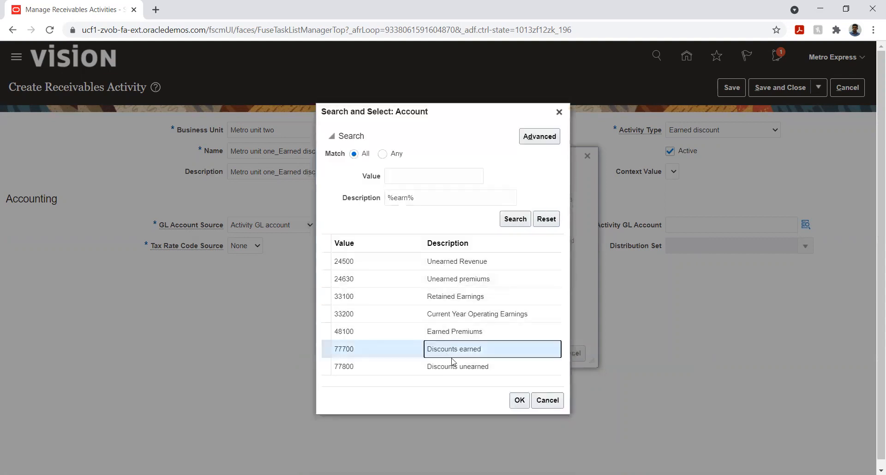
{"action": "left_click", "coordinate": [519, 401]}
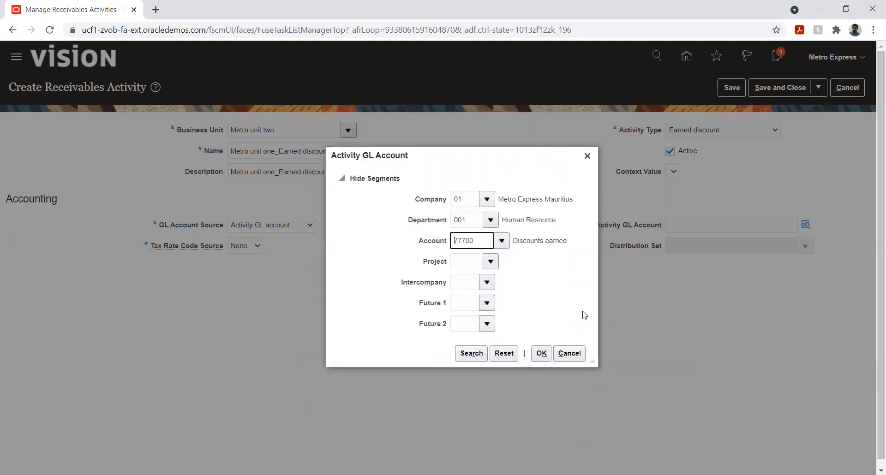
Complete the activity GL account with project 01, intercompany 01 and 00 for both future segments, and save and close the earned discount activity
{"action": "left_click", "coordinate": [490, 261]}
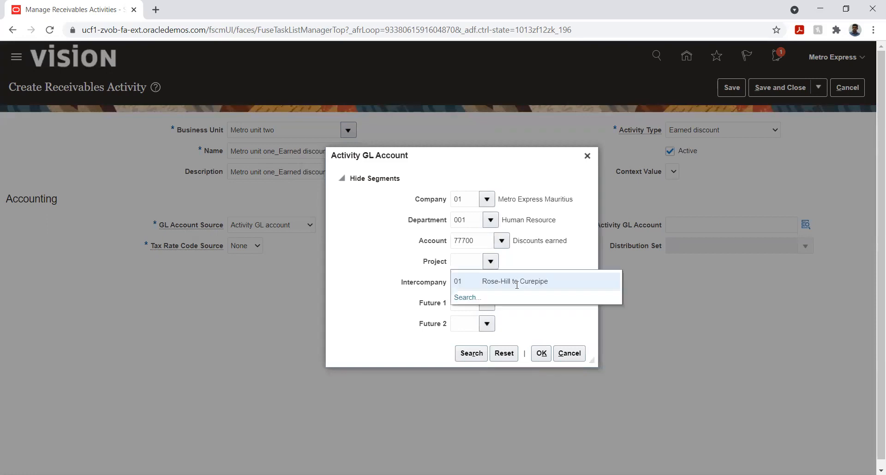
{"action": "left_click", "coordinate": [516, 283]}
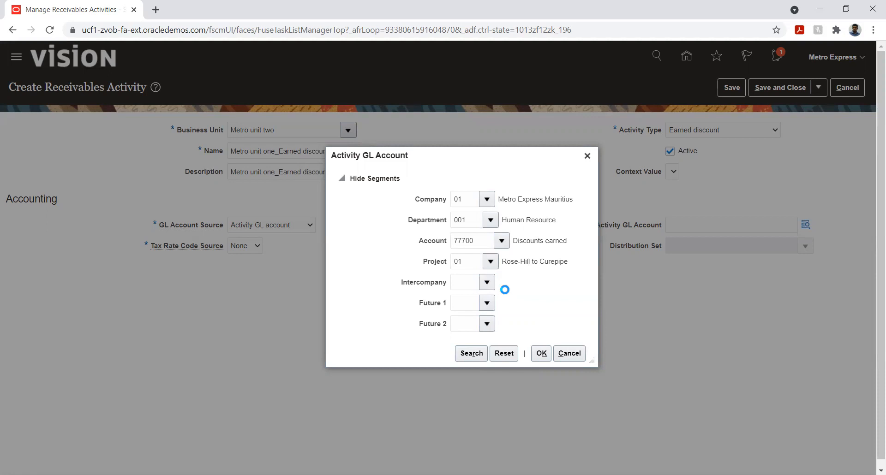
{"action": "type", "text": "01"}
{"action": "left_click", "coordinate": [488, 304]}
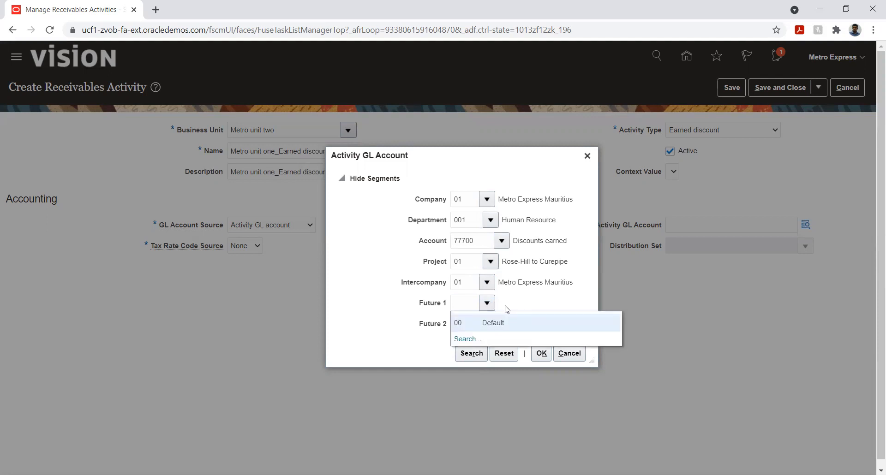
{"action": "left_click", "coordinate": [502, 323]}
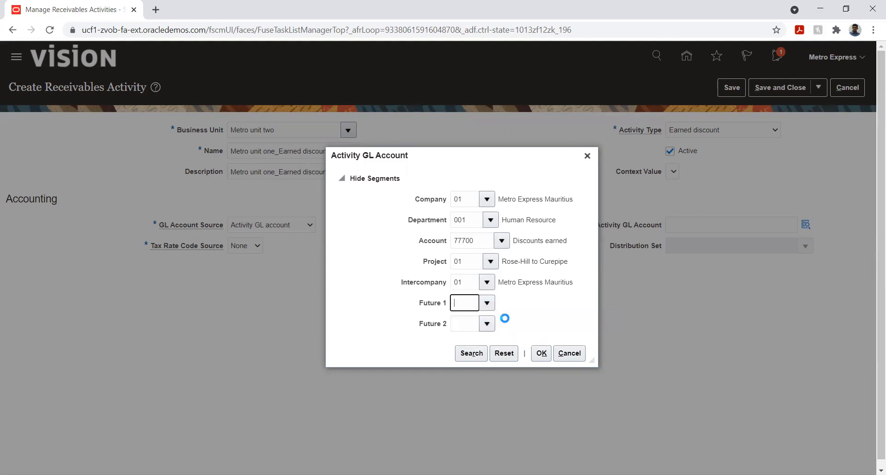
{"action": "left_click", "coordinate": [487, 324]}
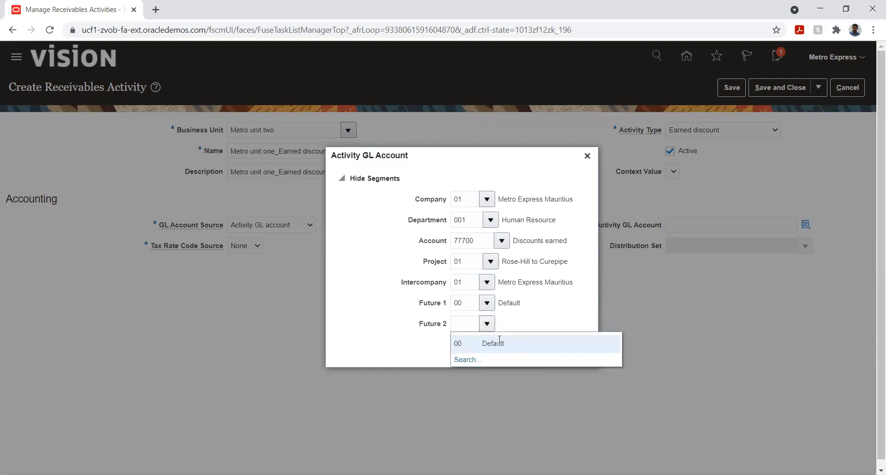
{"action": "left_click", "coordinate": [498, 340]}
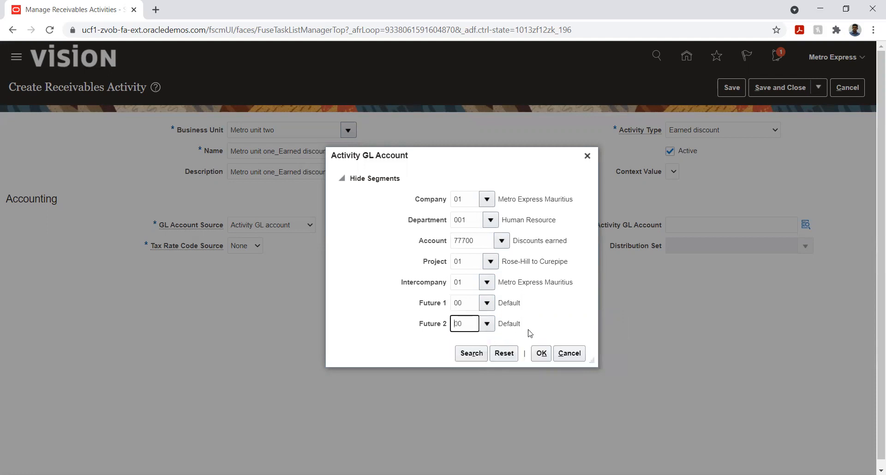
{"action": "left_click", "coordinate": [542, 354]}
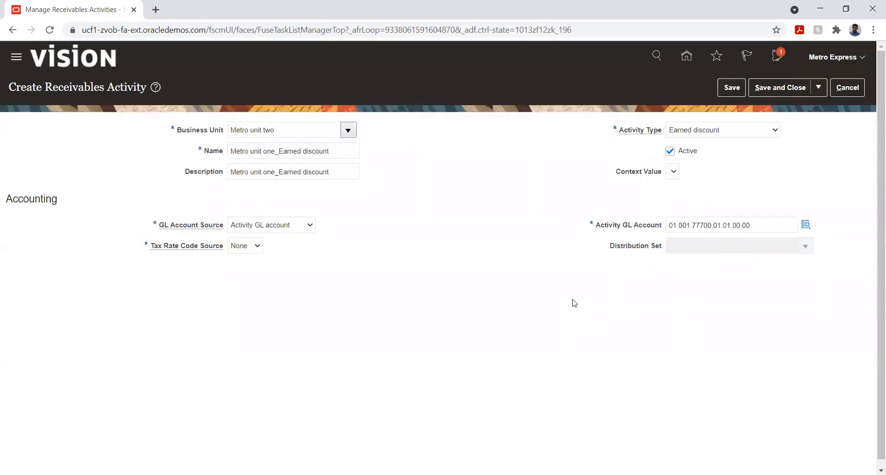
{"action": "left_click", "coordinate": [728, 88]}
{"action": "left_click", "coordinate": [780, 87]}
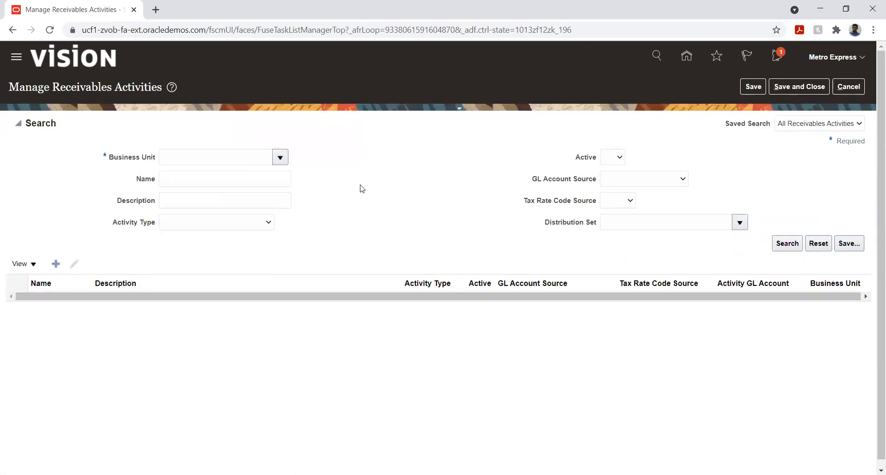
Start a new receivables activity for business unit Metro unit two, named Metro unit one_Unearned_Discount
{"action": "left_click", "coordinate": [307, 127]}
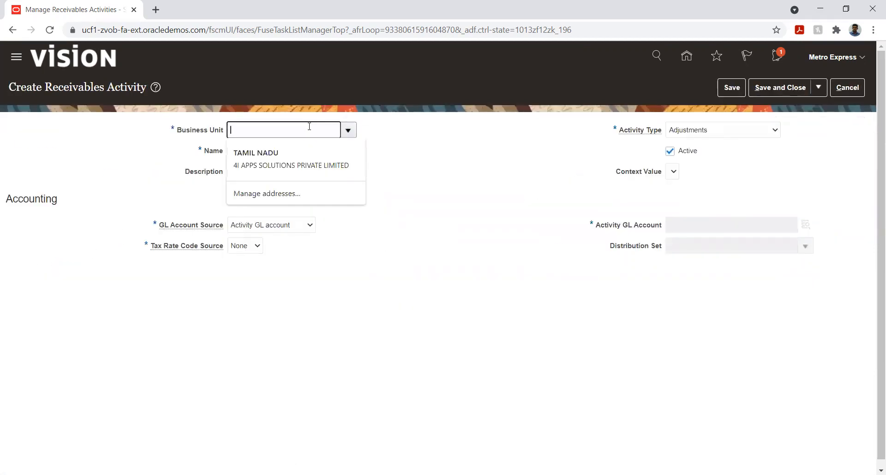
{"action": "type", "text": "Met"}
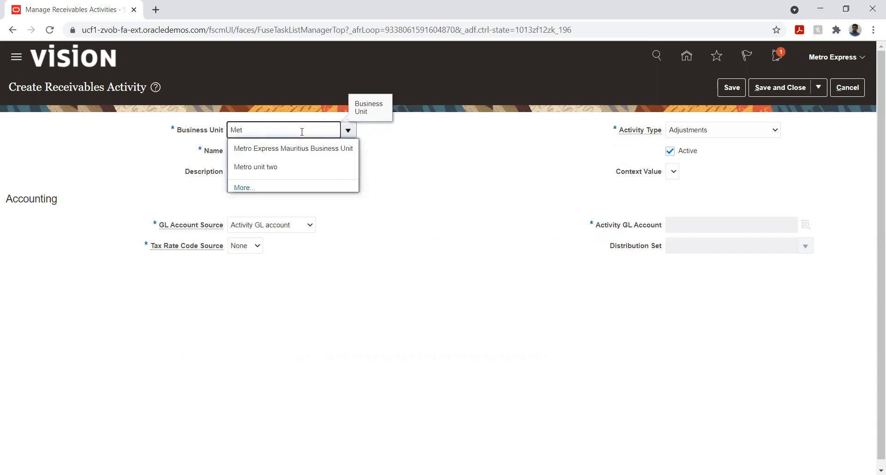
{"action": "left_click", "coordinate": [280, 167]}
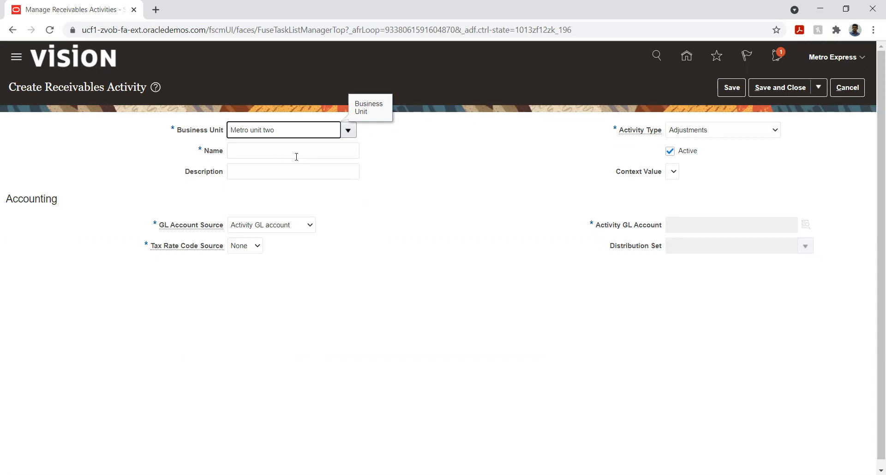
{"action": "left_click", "coordinate": [287, 149]}
{"action": "type", "text": "Metro unit one_Unearned_Discount"}
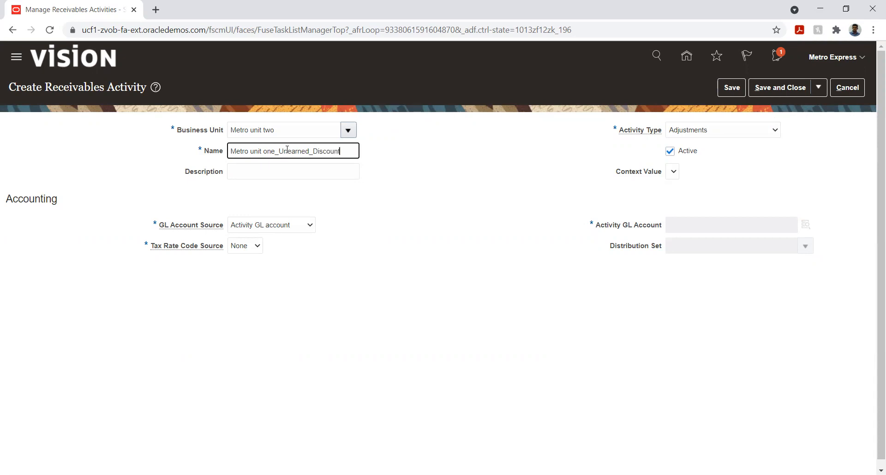
Copy the activity name into the description and set the activity type to Unearned discount
{"action": "double_click", "coordinate": [288, 151]}
{"action": "key", "text": "ctrl+a"}
{"action": "key", "text": "ctrl+c"}
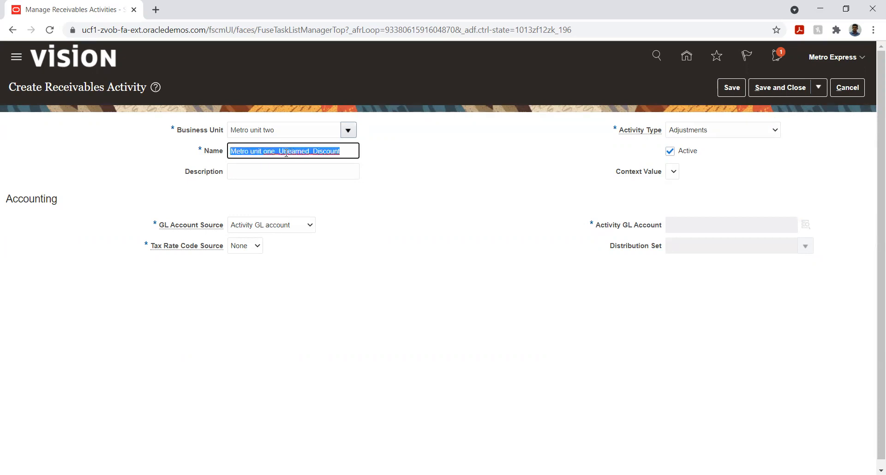
{"action": "key", "text": "Tab"}
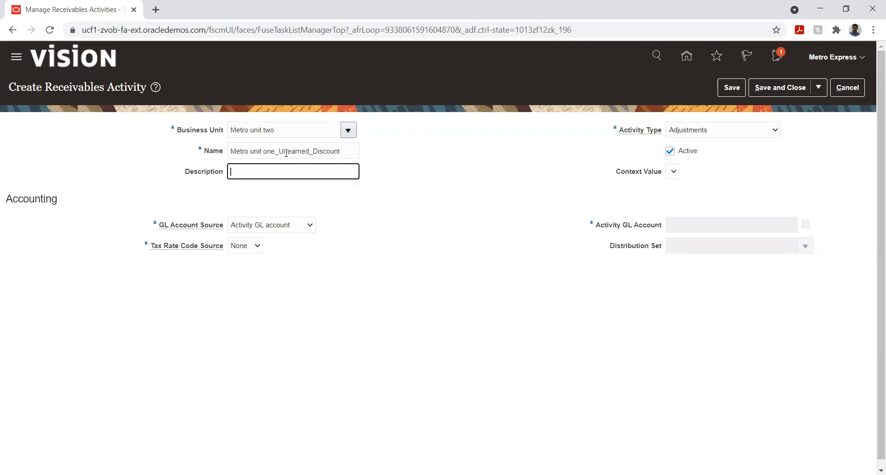
{"action": "key", "text": "ctrl+v"}
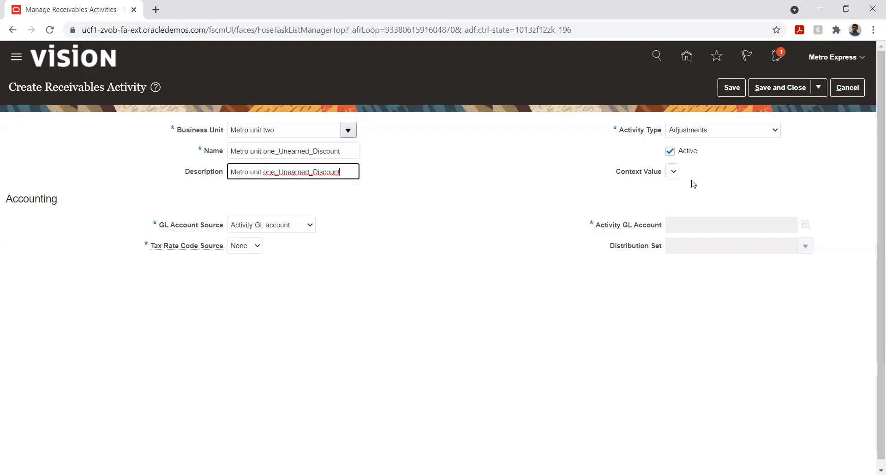
{"action": "left_click", "coordinate": [700, 129]}
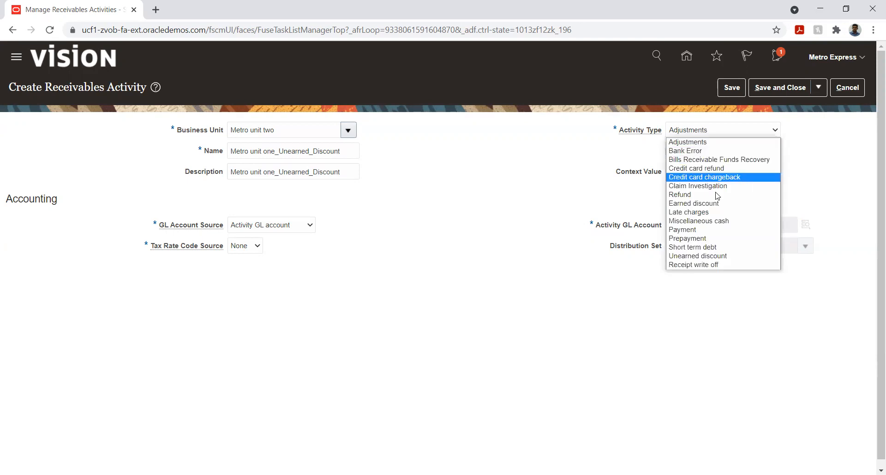
{"action": "left_click", "coordinate": [716, 256]}
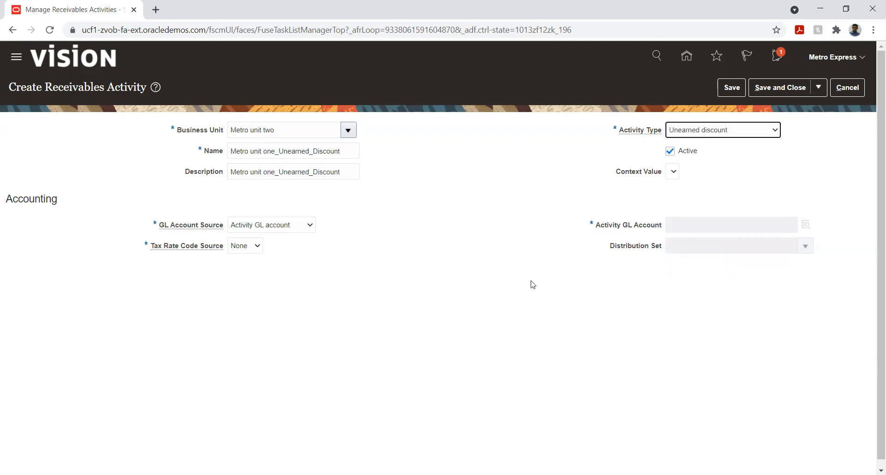
Try Revenue on invoice as the GL account source and switch it back to Activity GL account
{"action": "key", "text": "Tab"}
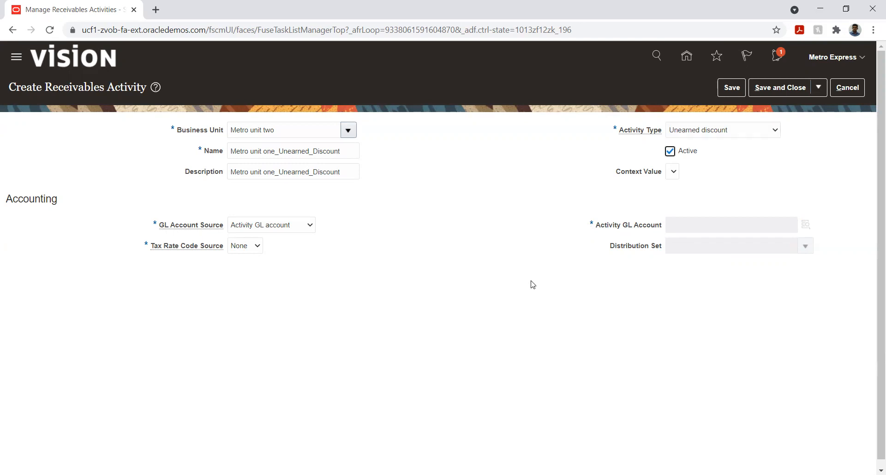
{"action": "key", "text": "Tab"}
{"action": "key", "text": "Tab"}
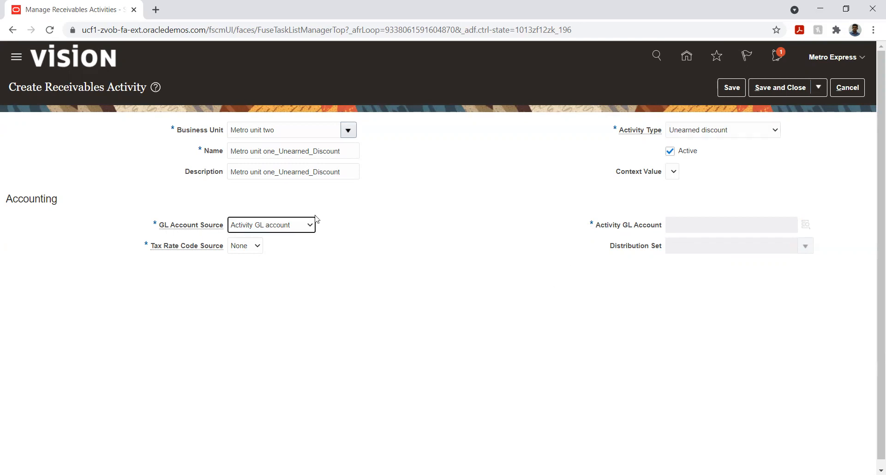
{"action": "left_click", "coordinate": [262, 225]}
{"action": "left_click", "coordinate": [262, 247]}
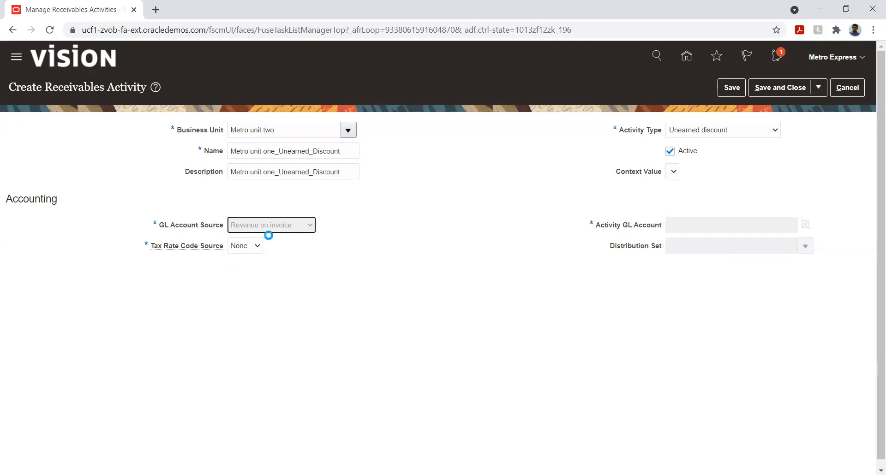
{"action": "left_click", "coordinate": [292, 229]}
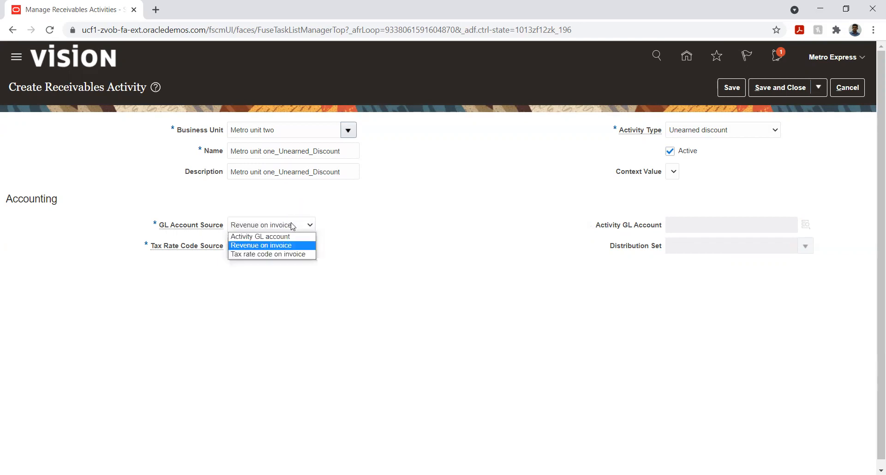
{"action": "left_click", "coordinate": [287, 237]}
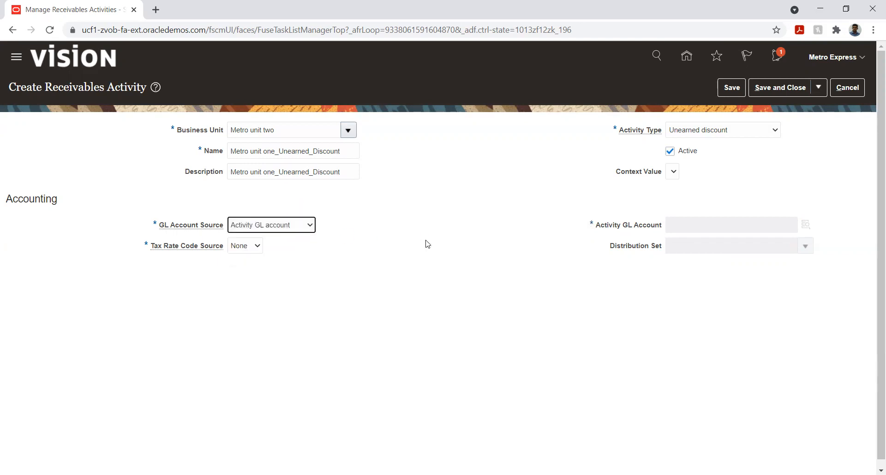
Try Activity as the tax rate code source, return it to None and cancel creating the activity
{"action": "left_click", "coordinate": [254, 248]}
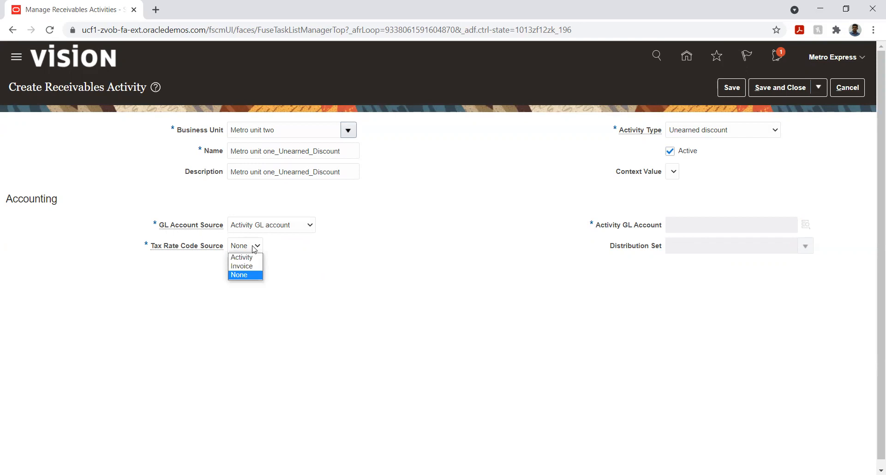
{"action": "left_click", "coordinate": [245, 257]}
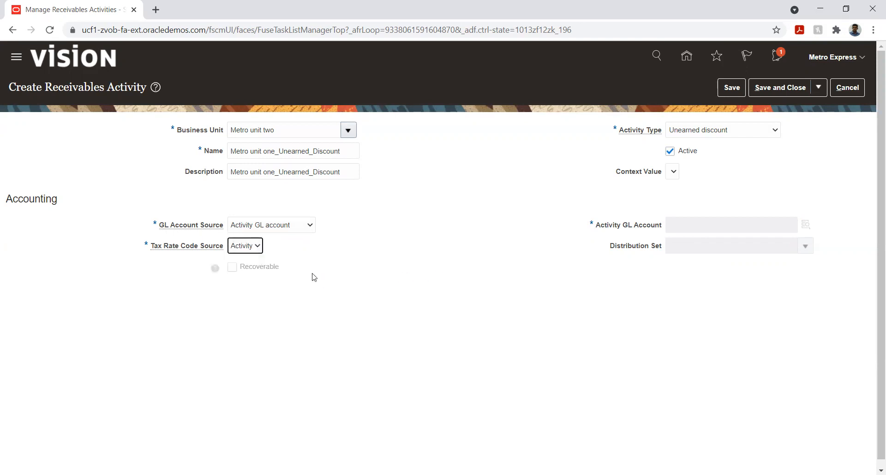
{"action": "left_click", "coordinate": [249, 248]}
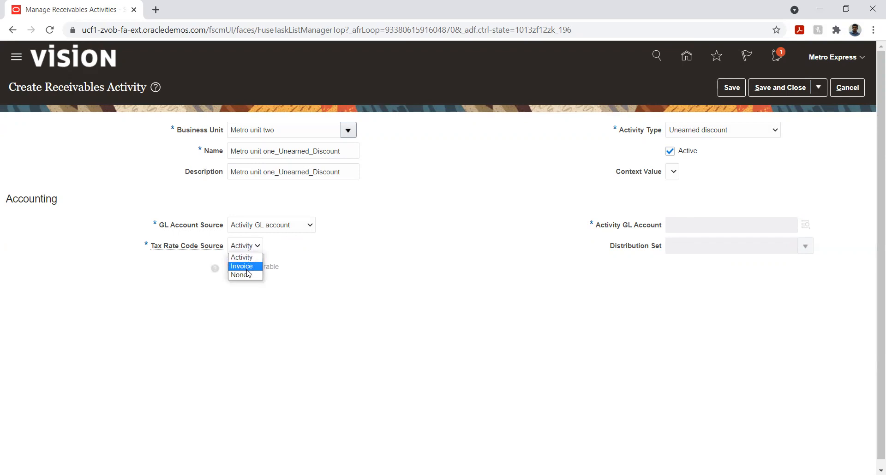
{"action": "left_click", "coordinate": [249, 272]}
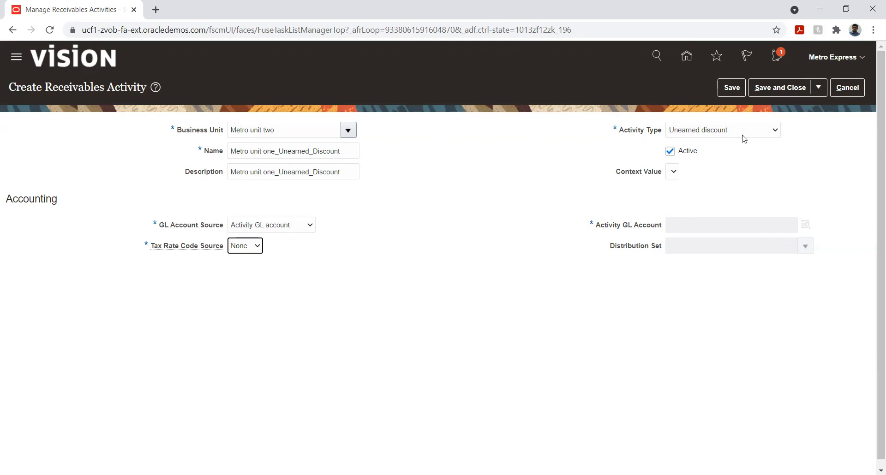
{"action": "left_click", "coordinate": [848, 88]}
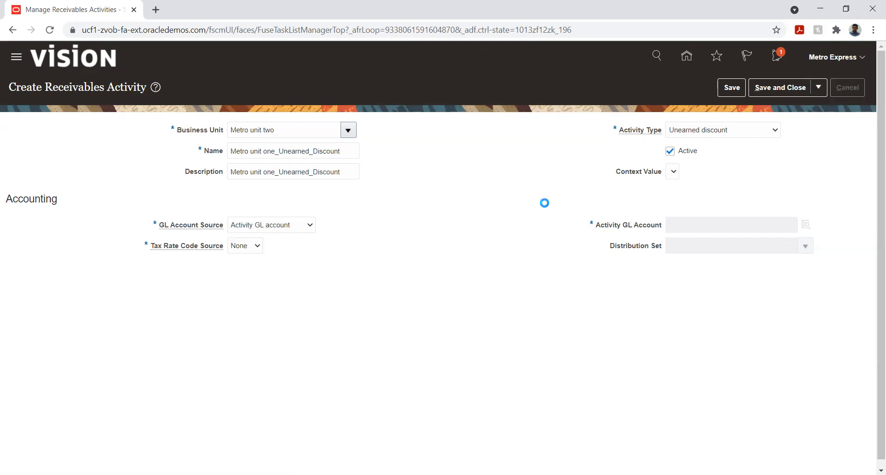
Start a new receivables activity with the activity type Unearned discount
{"action": "left_click", "coordinate": [56, 263]}
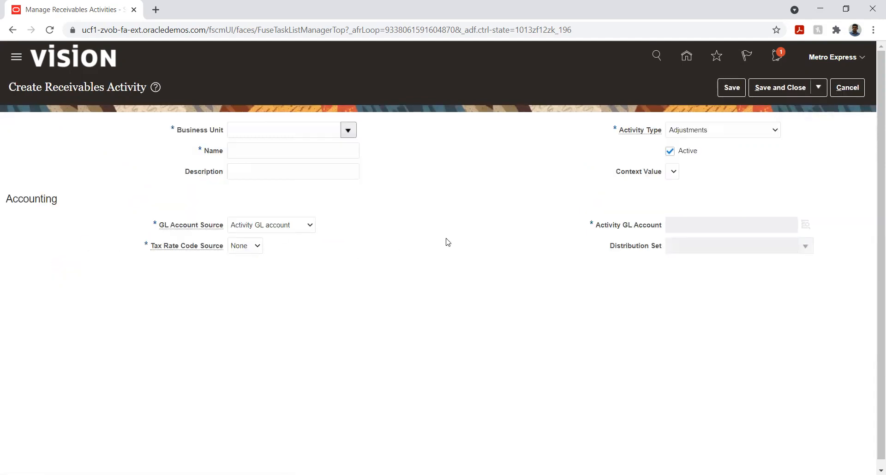
{"action": "left_click", "coordinate": [706, 131]}
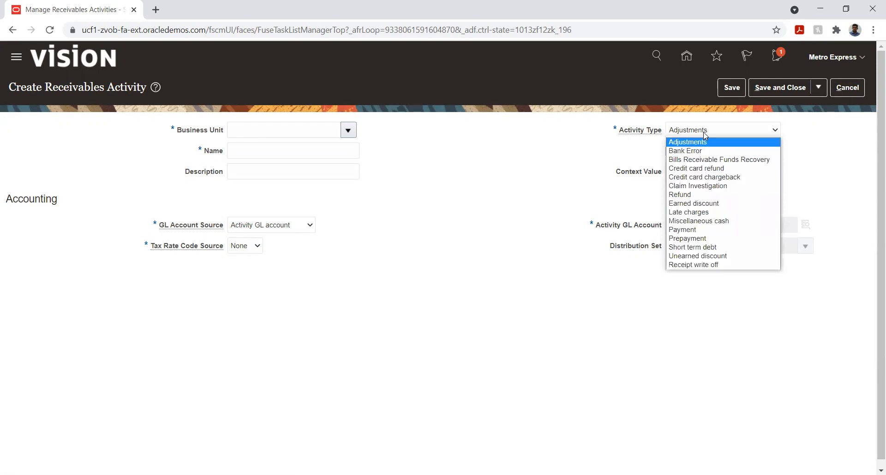
{"action": "left_click", "coordinate": [681, 256]}
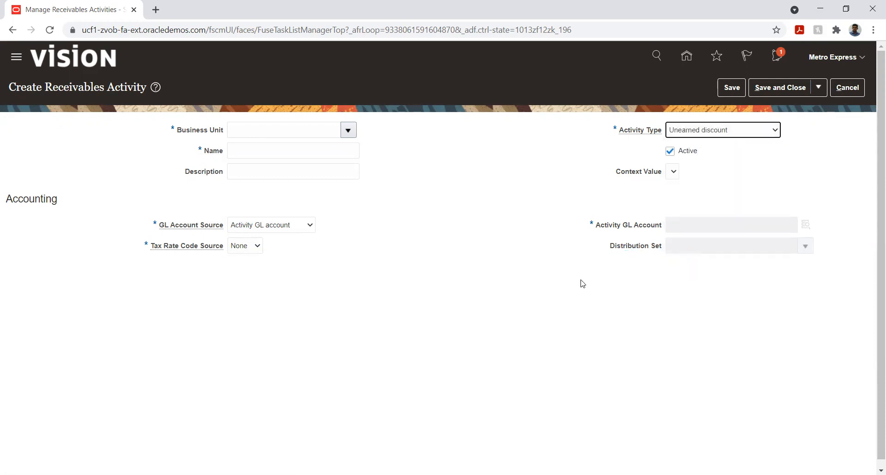
{"action": "left_click", "coordinate": [687, 231]}
Try Tax rate code on invoice and Revenue on invoice as the GL account source, then return it to Activity GL account
{"action": "left_click", "coordinate": [261, 229]}
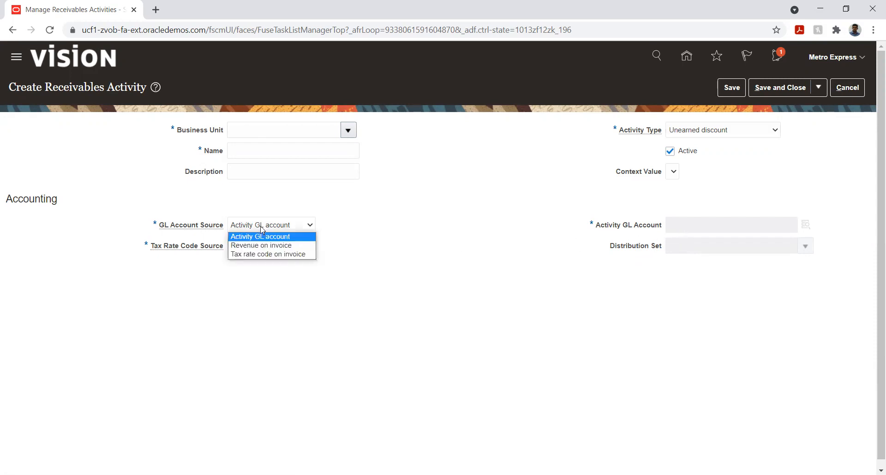
{"action": "left_click", "coordinate": [267, 253]}
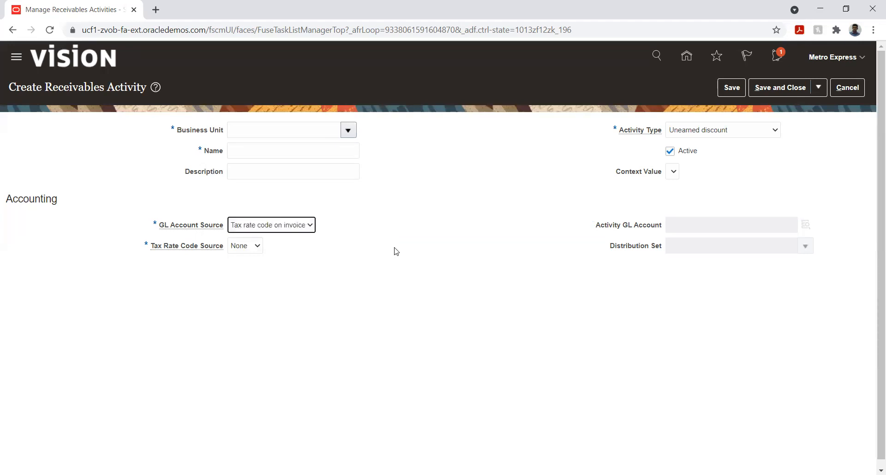
{"action": "left_click", "coordinate": [299, 225]}
{"action": "left_click", "coordinate": [287, 245]}
{"action": "left_click", "coordinate": [292, 225]}
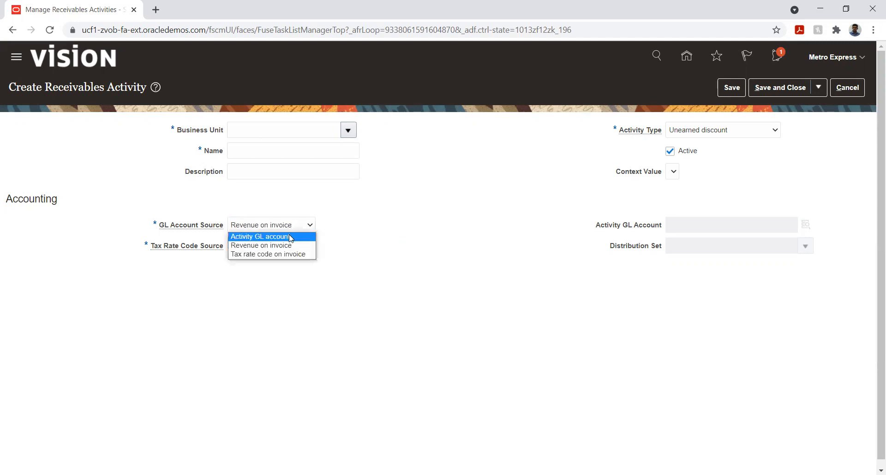
{"action": "left_click", "coordinate": [291, 236]}
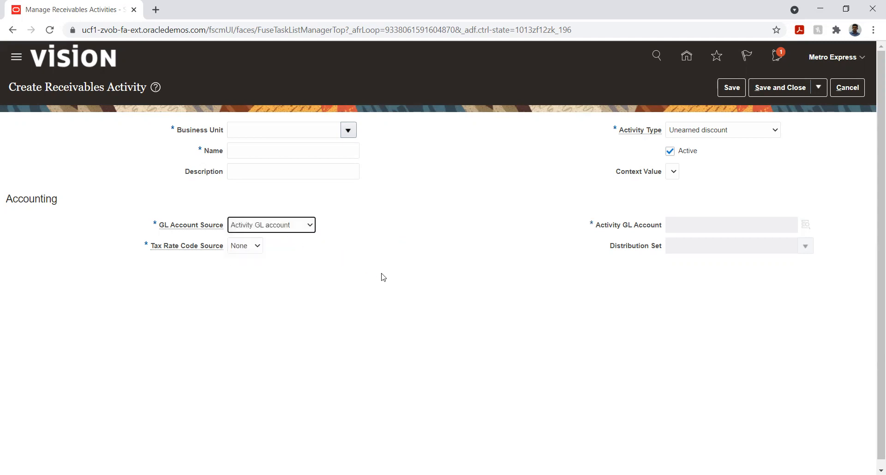
{"action": "left_click", "coordinate": [295, 226]}
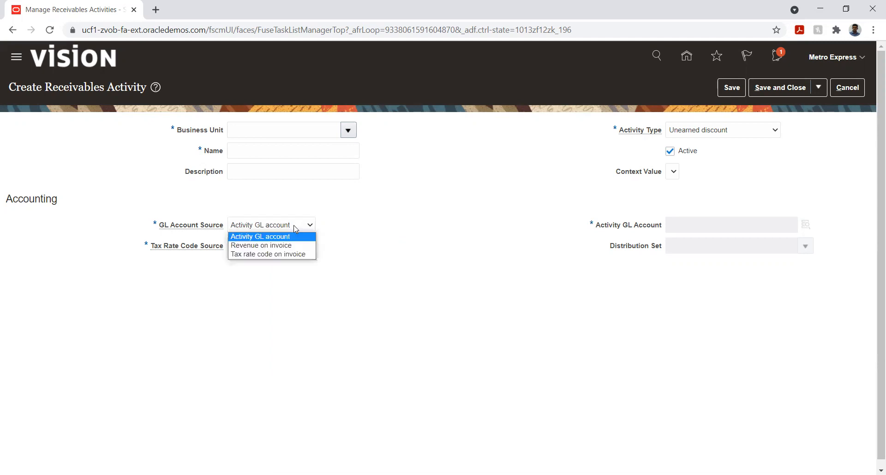
{"action": "left_click", "coordinate": [409, 220]}
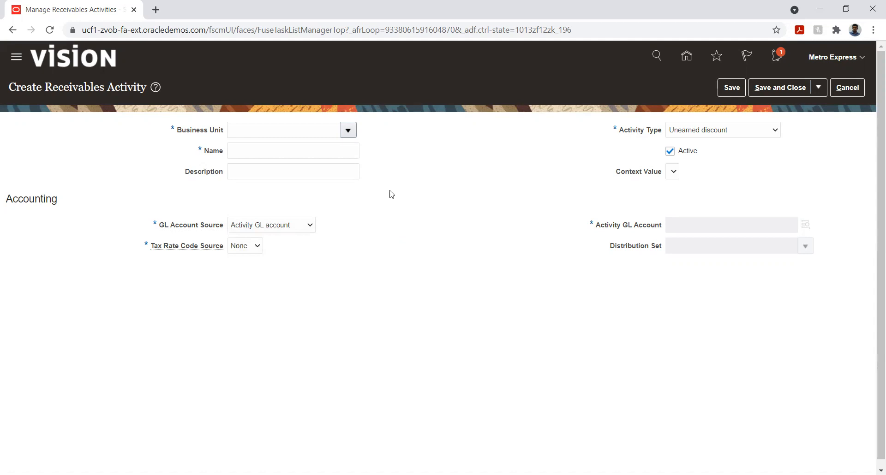
Assign the activity to business unit Metro unit two and name it "Metro unit one_Unearned discount"
{"action": "left_click", "coordinate": [348, 130]}
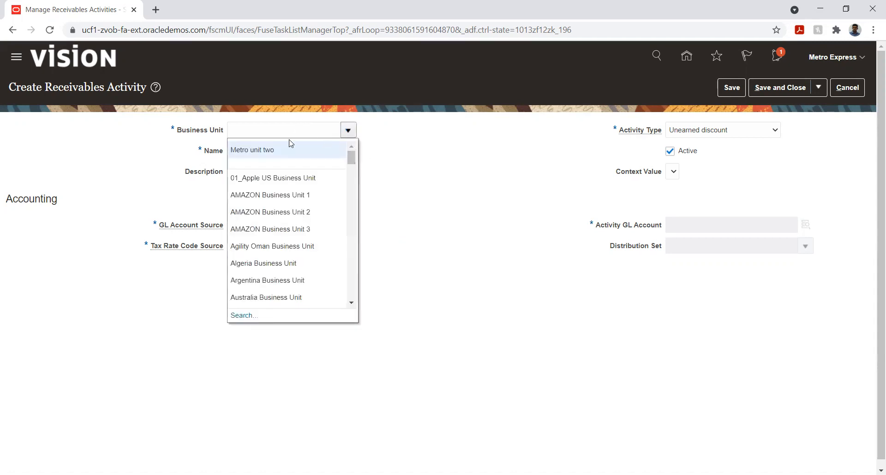
{"action": "left_click", "coordinate": [417, 186]}
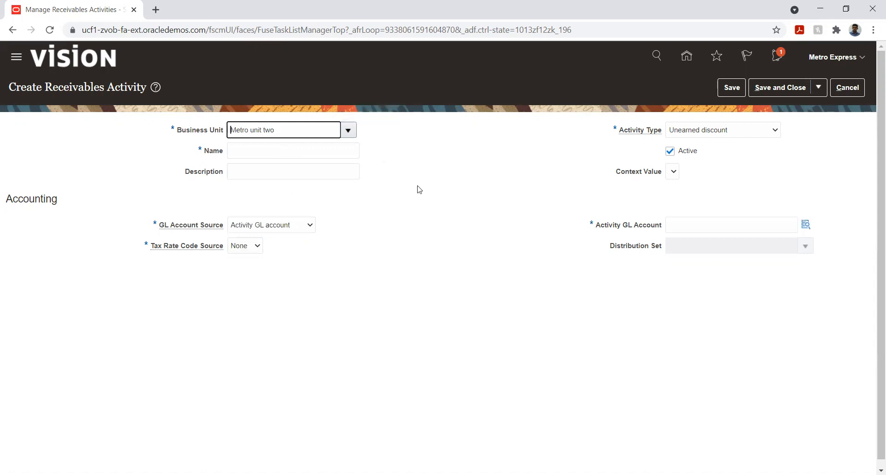
{"action": "left_click", "coordinate": [311, 153]}
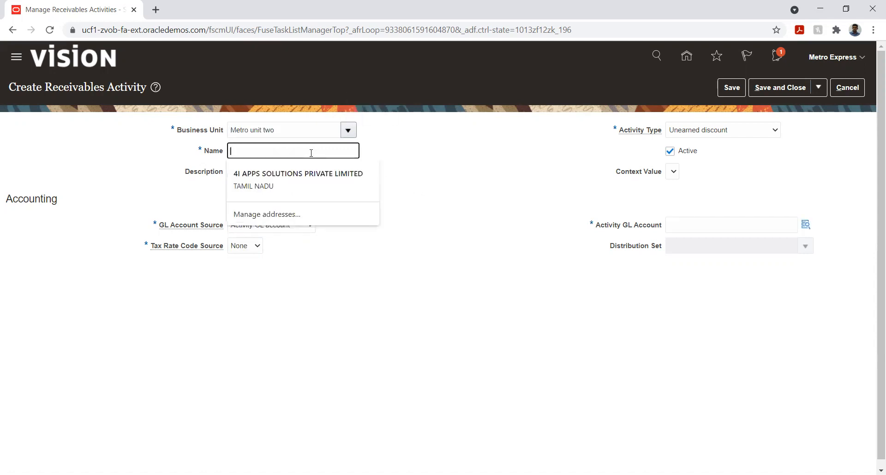
{"action": "type", "text": "Metro unit one_Une"}
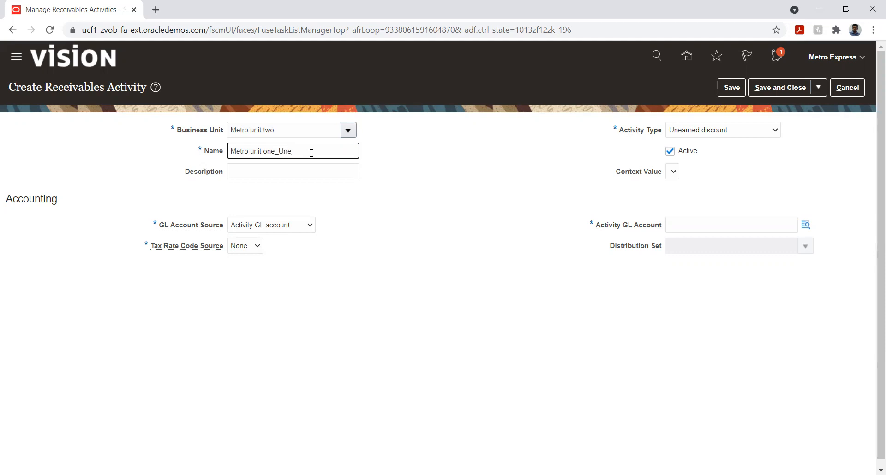
{"action": "type", "text": "d discount"}
Copy the unearned discount activity's name into its description
{"action": "key", "text": "ctrl+a"}
{"action": "key", "text": "ctrl+c"}
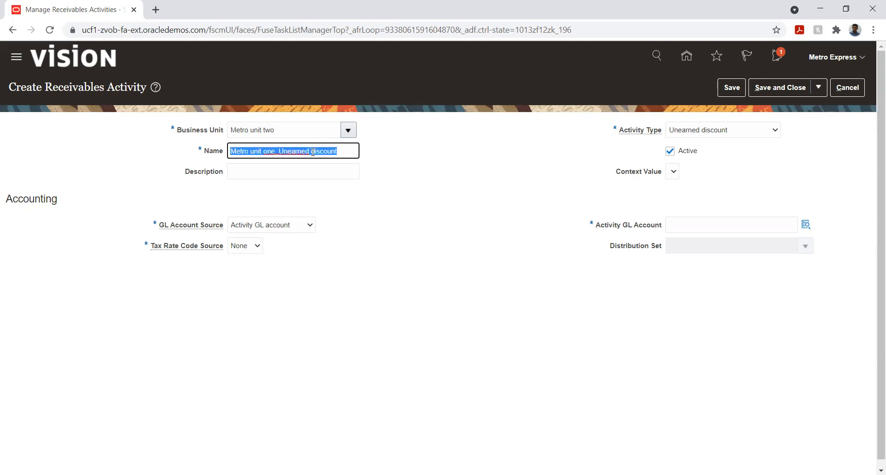
{"action": "key", "text": "Tab"}
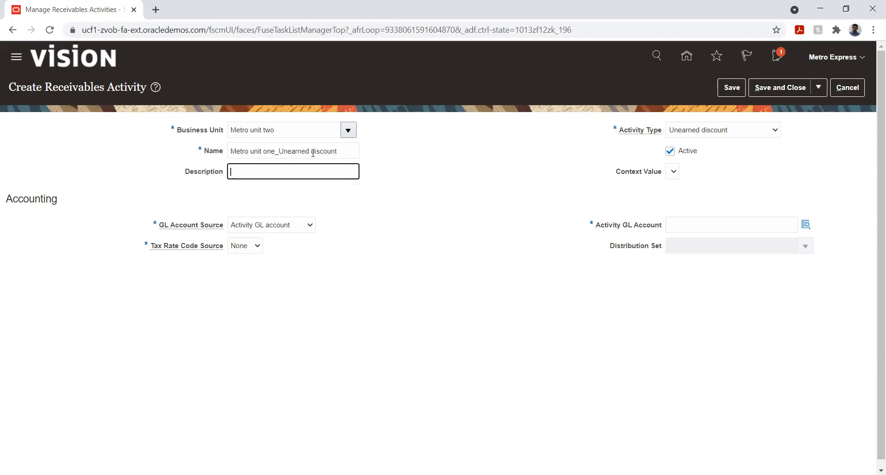
{"action": "key", "text": "ctrl+v"}
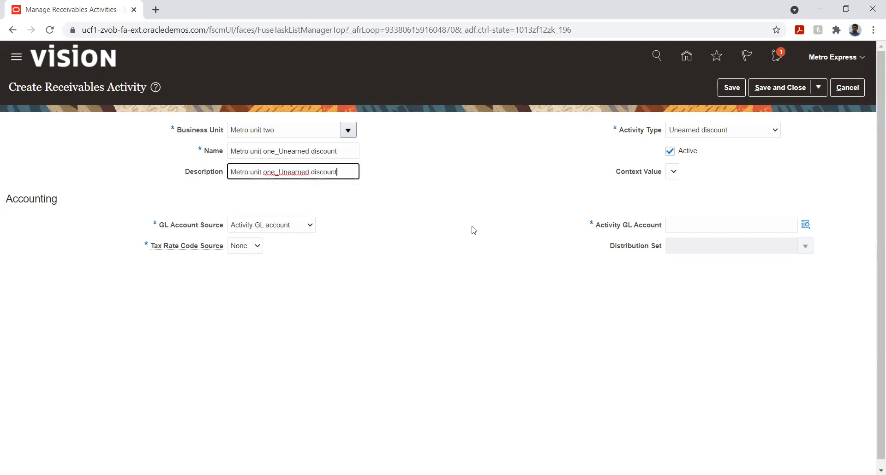
{"action": "left_click", "coordinate": [451, 244]}
Open the activity GL account segments and set the company to 01 Metro Express Mauritius and the department to 001 Human Resource
{"action": "left_click", "coordinate": [806, 225]}
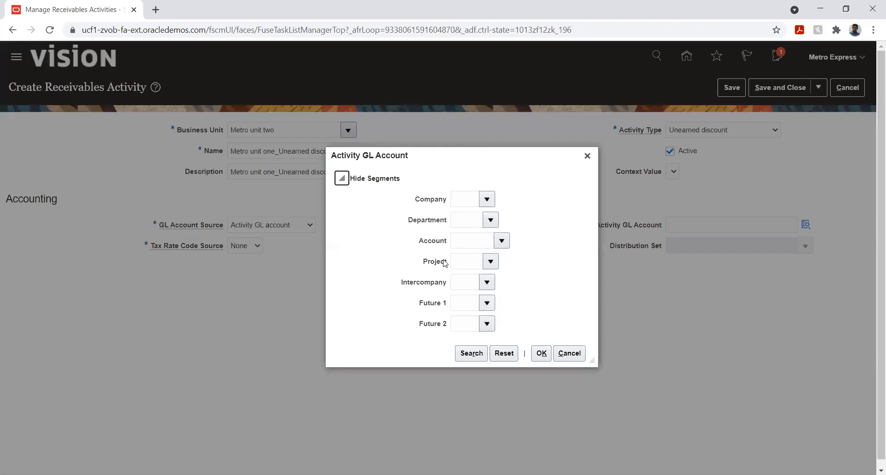
{"action": "left_click", "coordinate": [483, 200]}
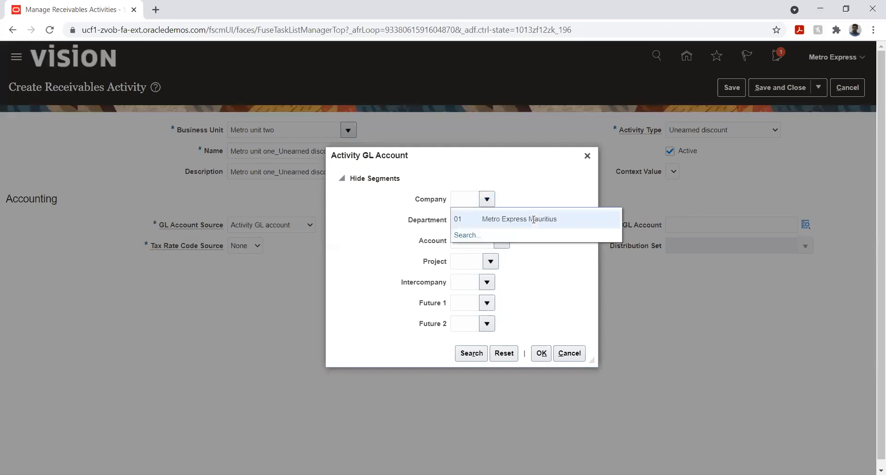
{"action": "left_click", "coordinate": [532, 219]}
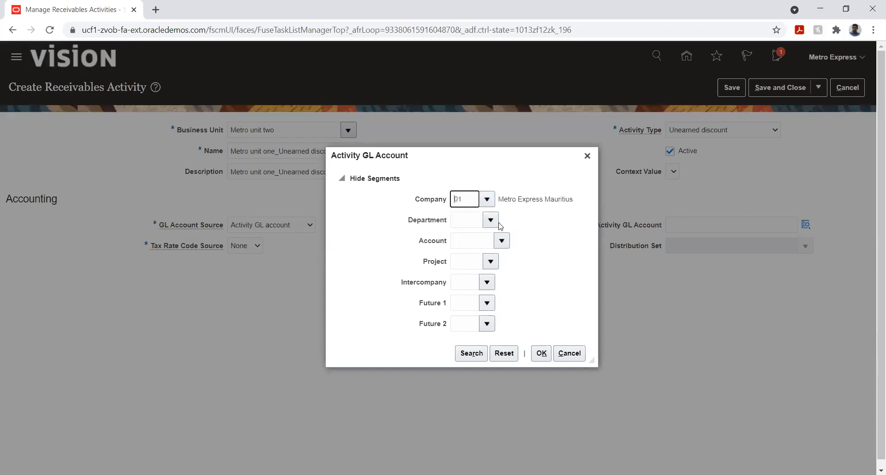
{"action": "left_click", "coordinate": [496, 222]}
{"action": "left_click", "coordinate": [513, 239]}
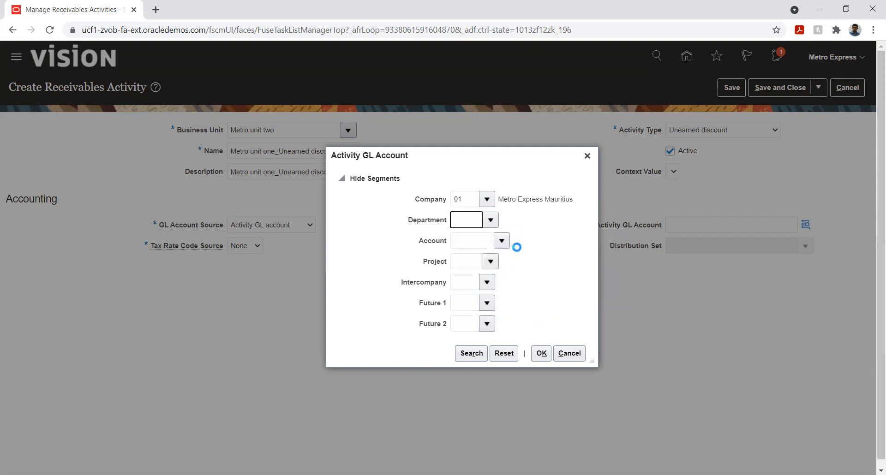
Search the account segment for descriptions matching %unear% and choose 77800 Discounts unearned
{"action": "left_click", "coordinate": [505, 245]}
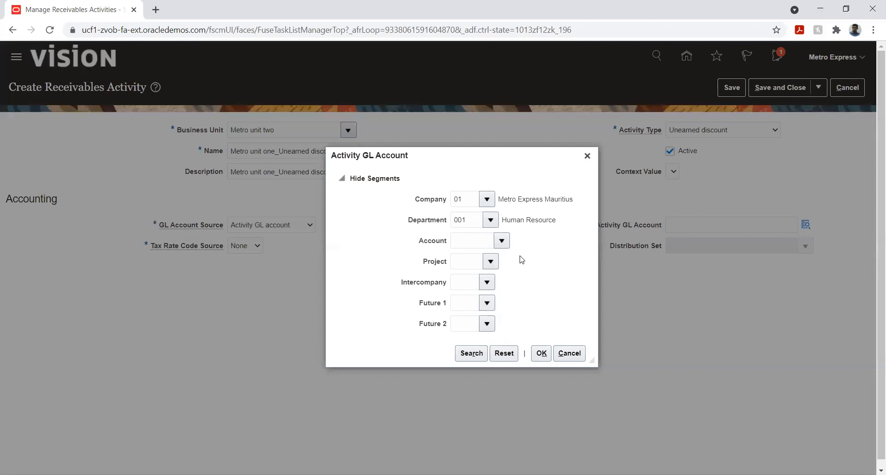
{"action": "left_click", "coordinate": [467, 433]}
{"action": "left_click", "coordinate": [399, 258]}
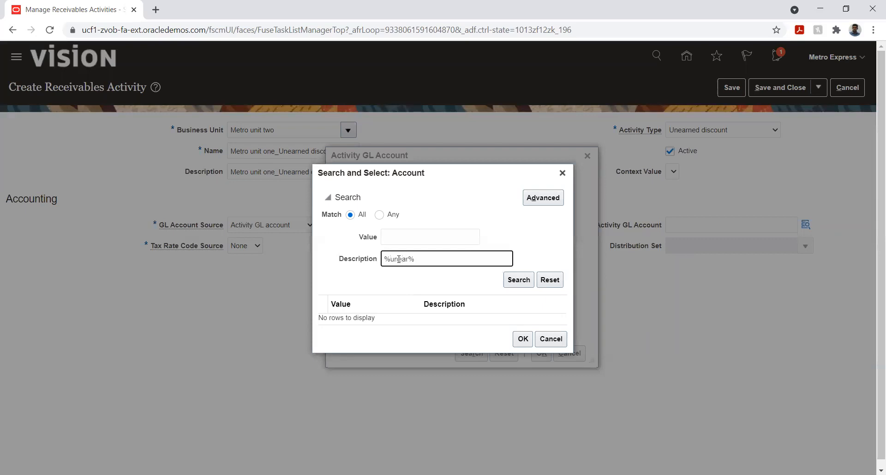
{"action": "type", "text": "%unear%"}
{"action": "left_click", "coordinate": [508, 280]}
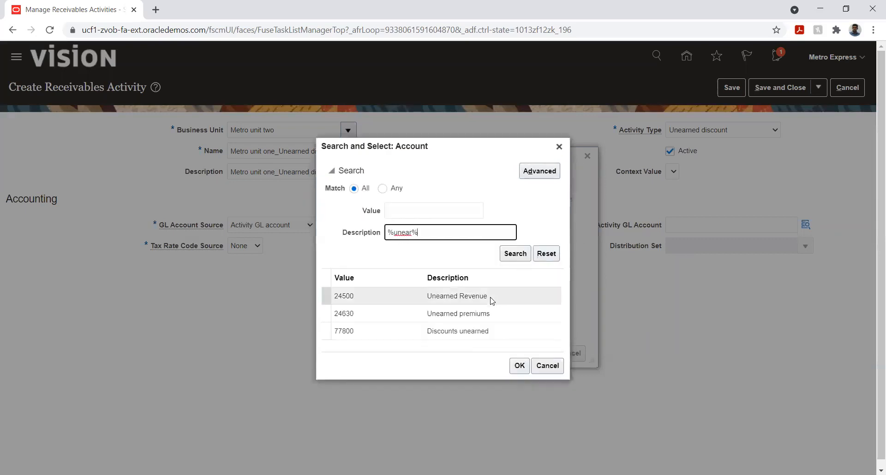
{"action": "left_click", "coordinate": [482, 332]}
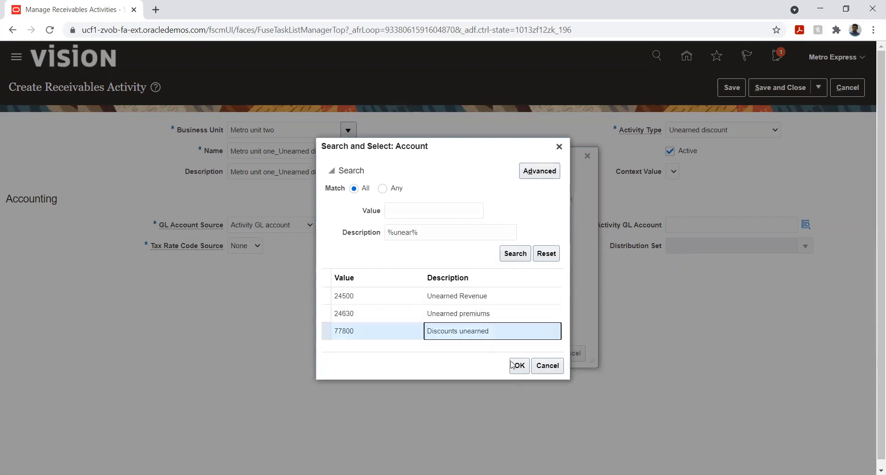
{"action": "left_click", "coordinate": [520, 366]}
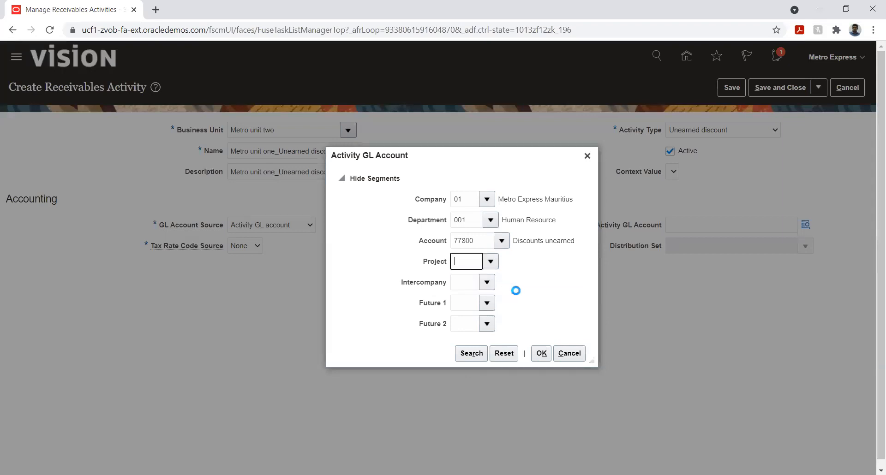
Set project 01, intercompany 01, Future 1 to 00 and a Future 2 value, and accept the activity GL account
{"action": "type", "text": "01"}
{"action": "left_click", "coordinate": [489, 285]}
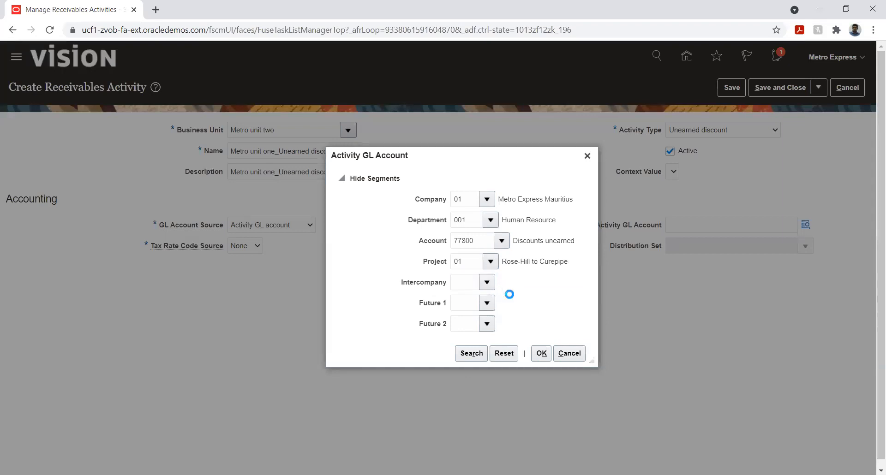
{"action": "left_click", "coordinate": [508, 302]}
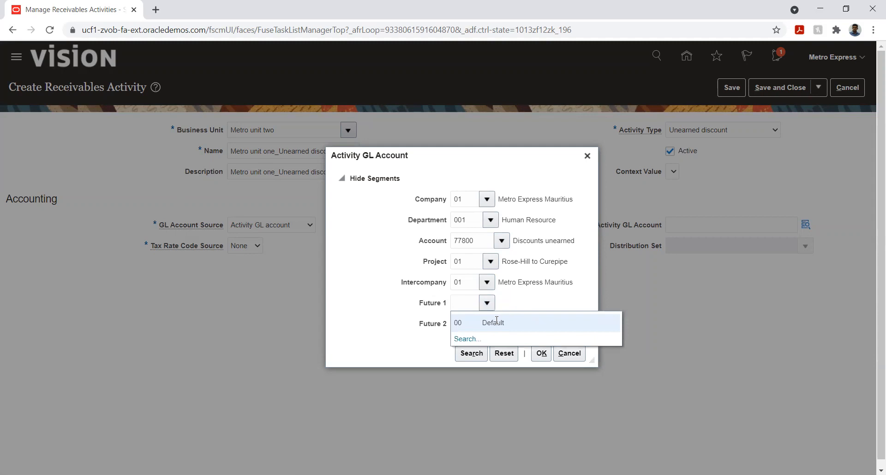
{"action": "left_click", "coordinate": [498, 322]}
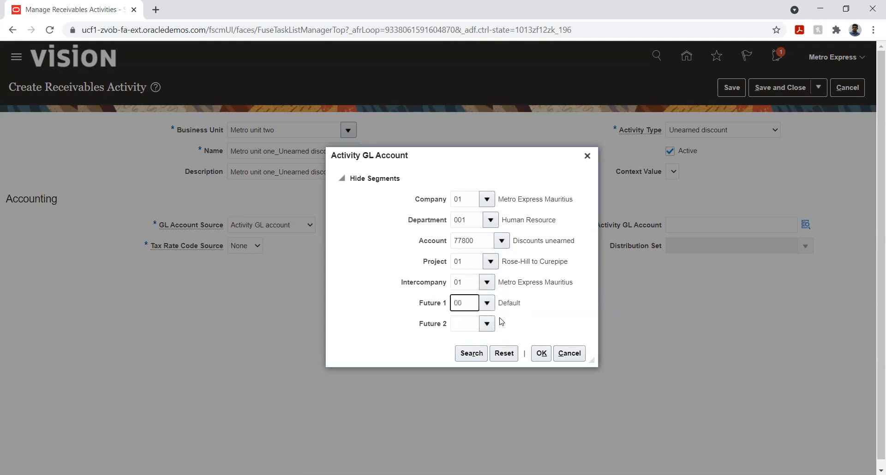
{"action": "left_click", "coordinate": [487, 324]}
{"action": "left_click", "coordinate": [497, 343]}
{"action": "left_click", "coordinate": [541, 354]}
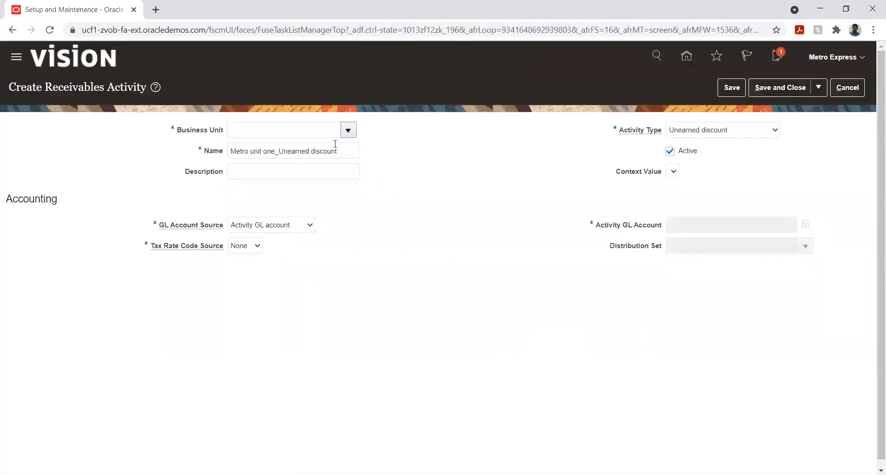
Choose Metro unit two as the business unit and set the activity GL account's company to 01 and department to 001
{"action": "left_click", "coordinate": [347, 131]}
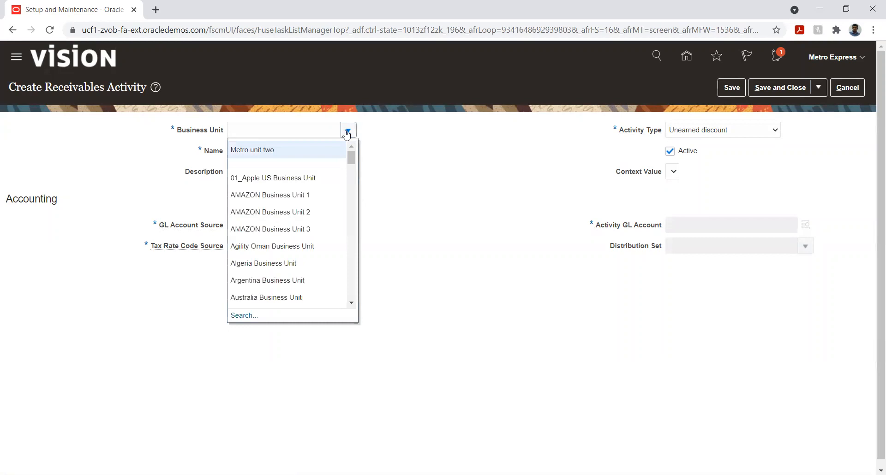
{"action": "left_click", "coordinate": [307, 150]}
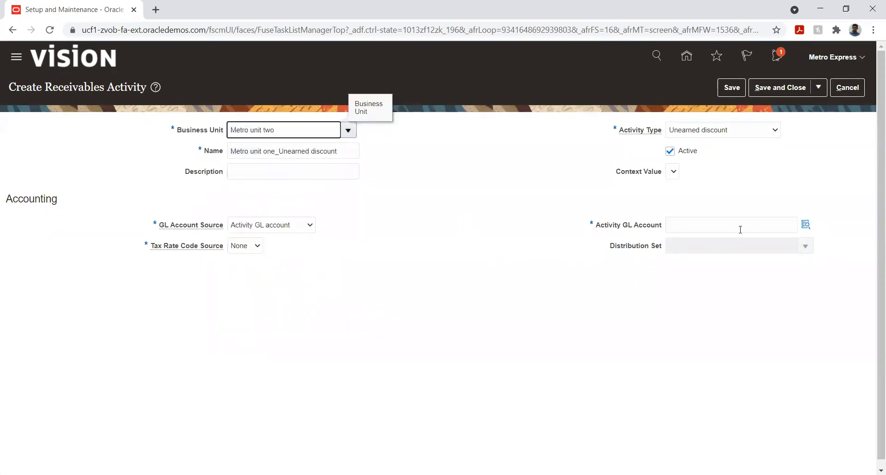
{"action": "left_click", "coordinate": [805, 224]}
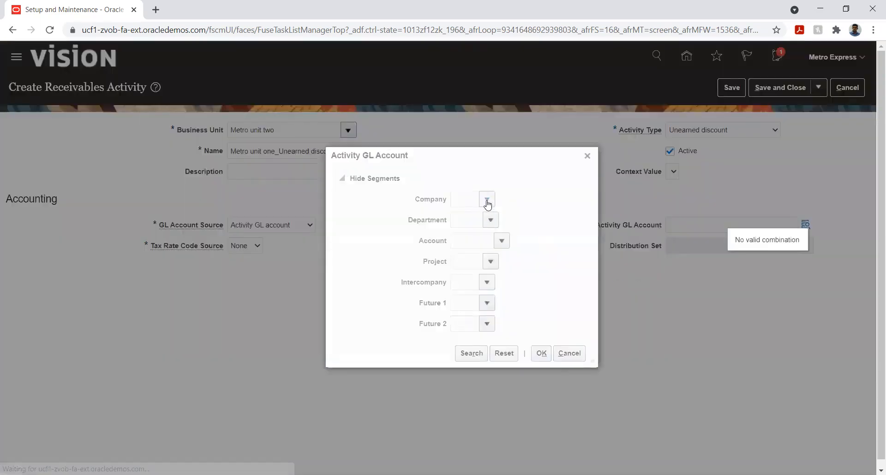
{"action": "left_click", "coordinate": [487, 199]}
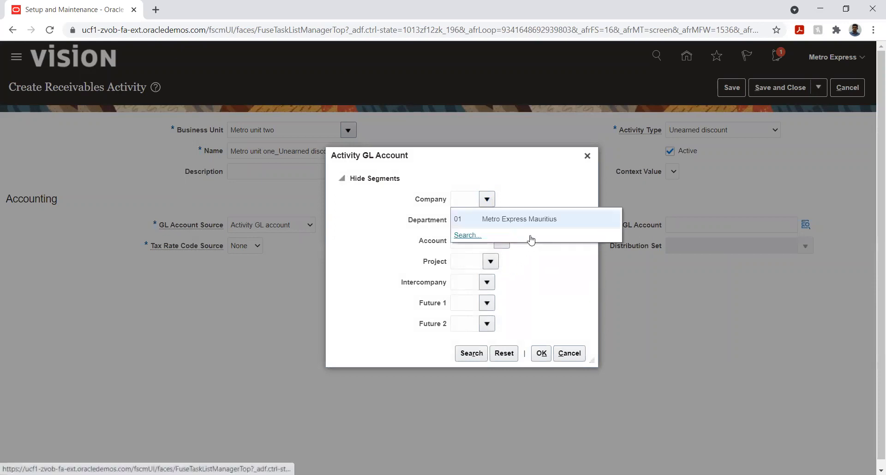
{"action": "left_click", "coordinate": [523, 219]}
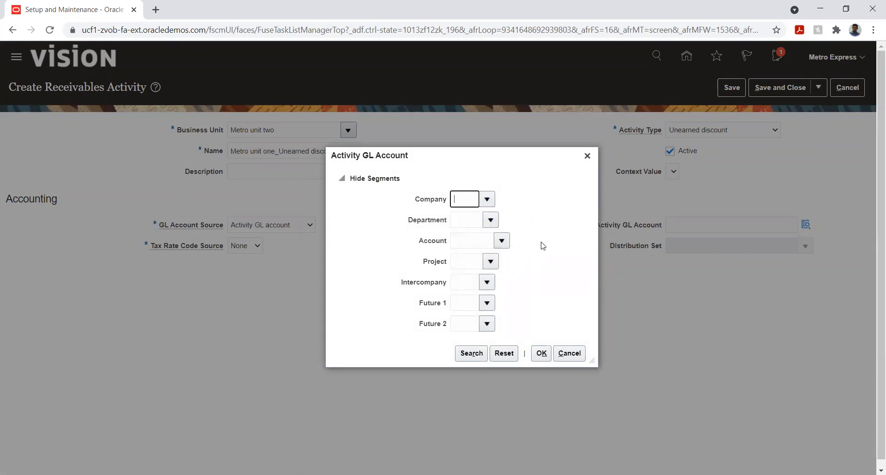
{"action": "left_click", "coordinate": [488, 200]}
{"action": "left_click", "coordinate": [522, 217]}
{"action": "left_click", "coordinate": [490, 220]}
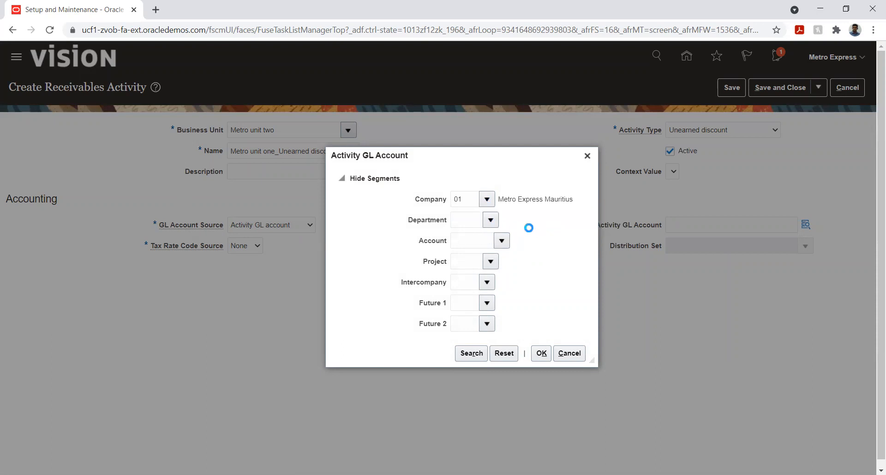
{"action": "left_click", "coordinate": [529, 237]}
Search the activity GL account's account segment for descriptions matching %unear% and choose 77800 Discounts unearned
{"action": "left_click", "coordinate": [503, 242]}
{"action": "left_click", "coordinate": [503, 241]}
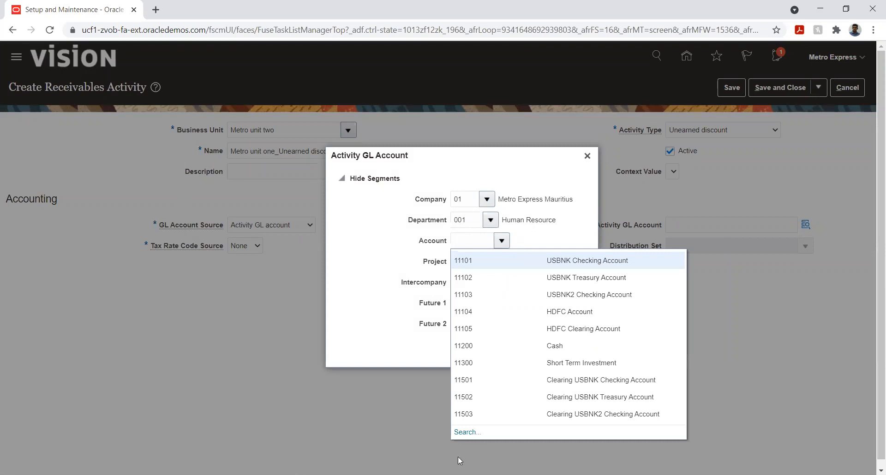
{"action": "left_click", "coordinate": [494, 302]}
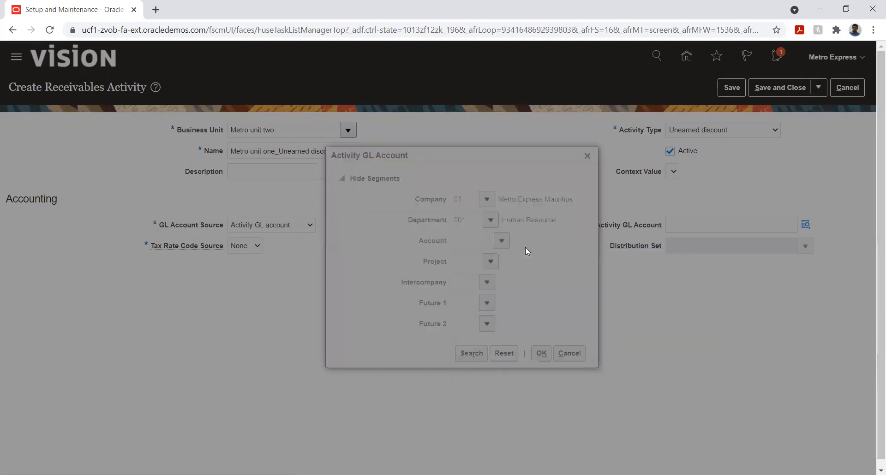
{"action": "left_click", "coordinate": [449, 256]}
{"action": "type", "text": "%"}
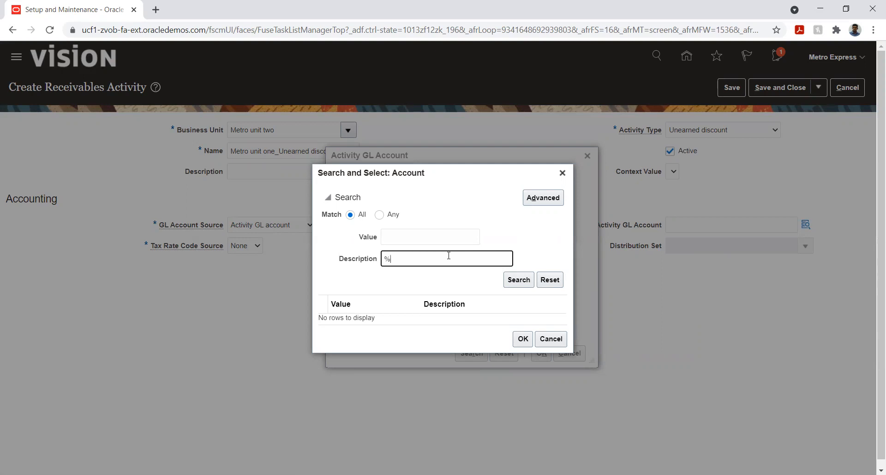
{"action": "type", "text": "unear%"}
{"action": "key", "text": "Return"}
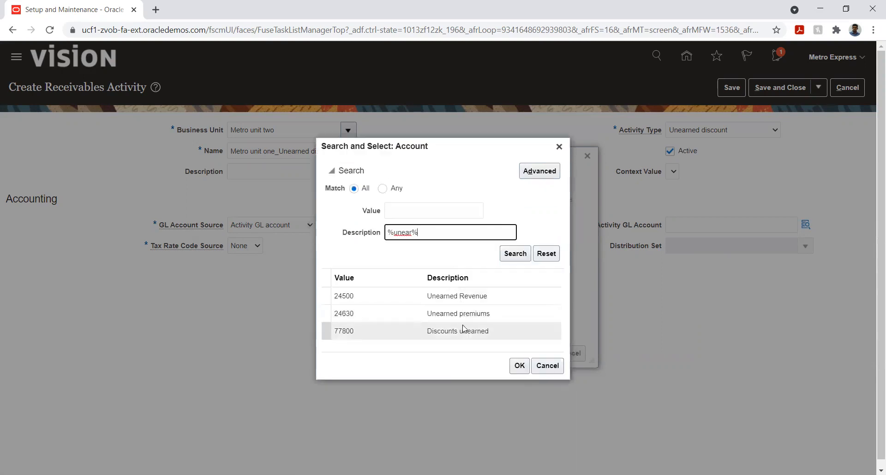
{"action": "left_click", "coordinate": [464, 329]}
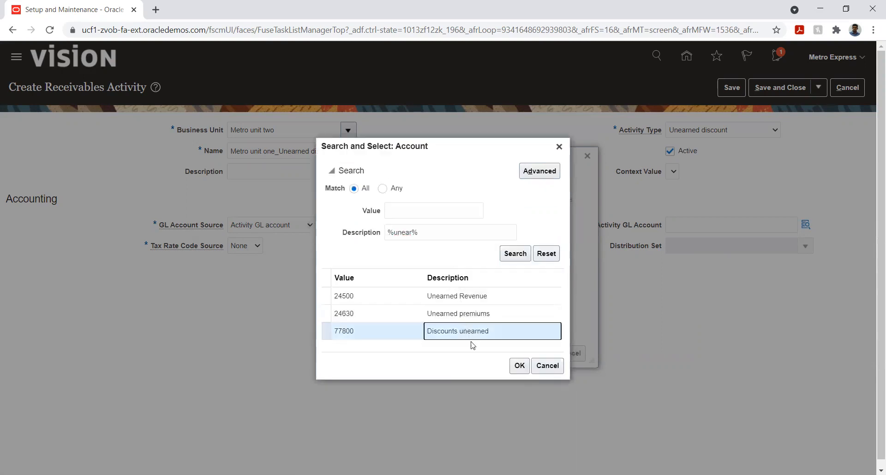
{"action": "left_click", "coordinate": [519, 366]}
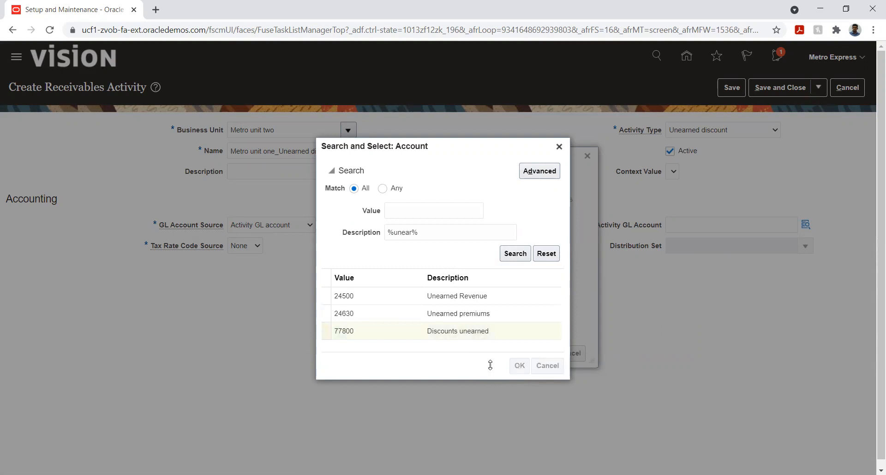
Set project 01 Rose-Hill to Curepipe, intercompany 01 Metro Express Mauritius, and Future 1 and Future 2 to 00, and accept the account
{"action": "left_click", "coordinate": [489, 262]}
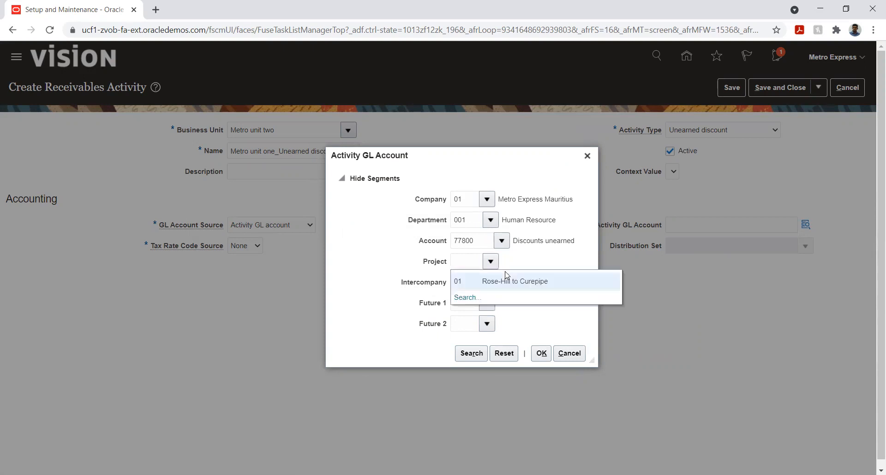
{"action": "left_click", "coordinate": [509, 282]}
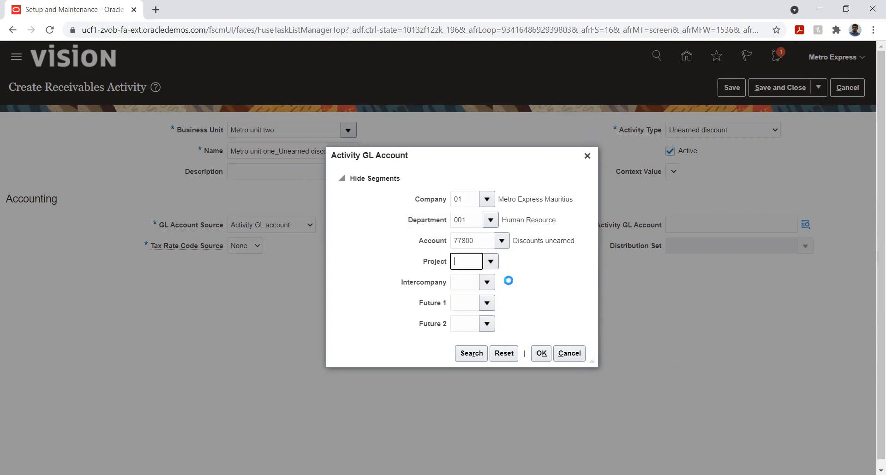
{"action": "left_click", "coordinate": [488, 283]}
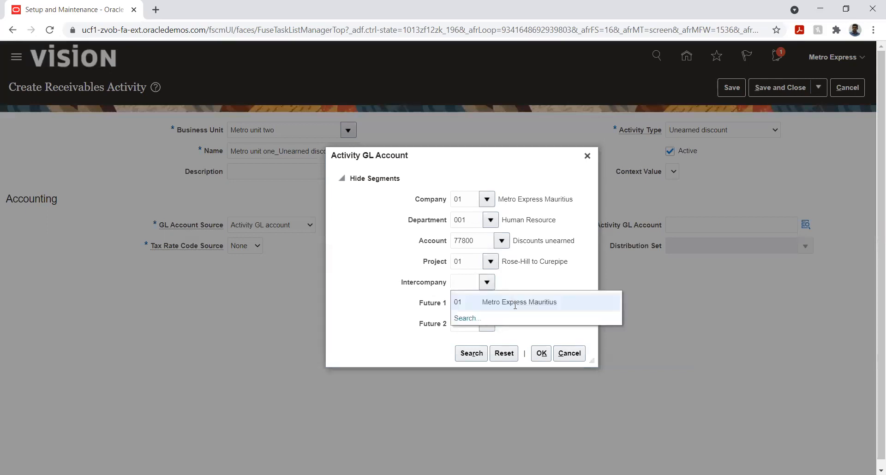
{"action": "left_click", "coordinate": [513, 302]}
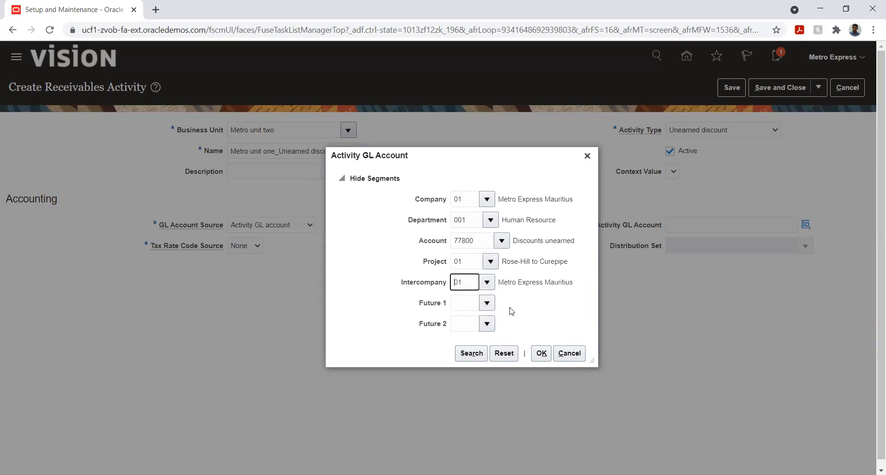
{"action": "left_click", "coordinate": [490, 304]}
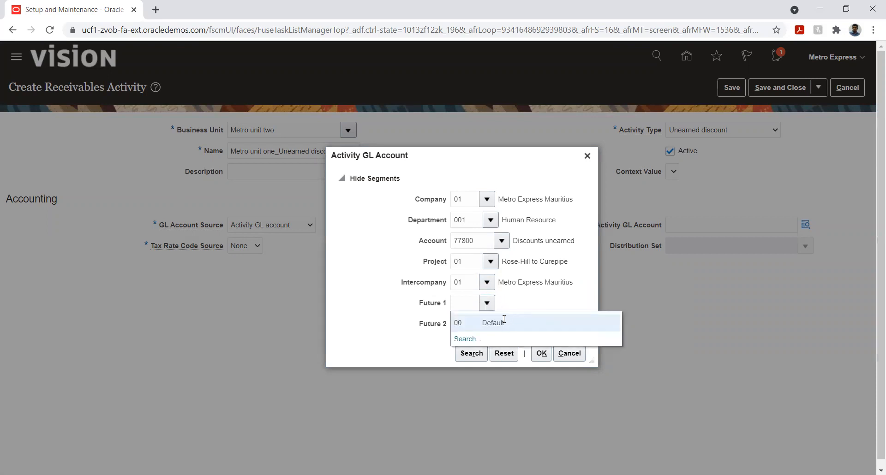
{"action": "left_click", "coordinate": [497, 320]}
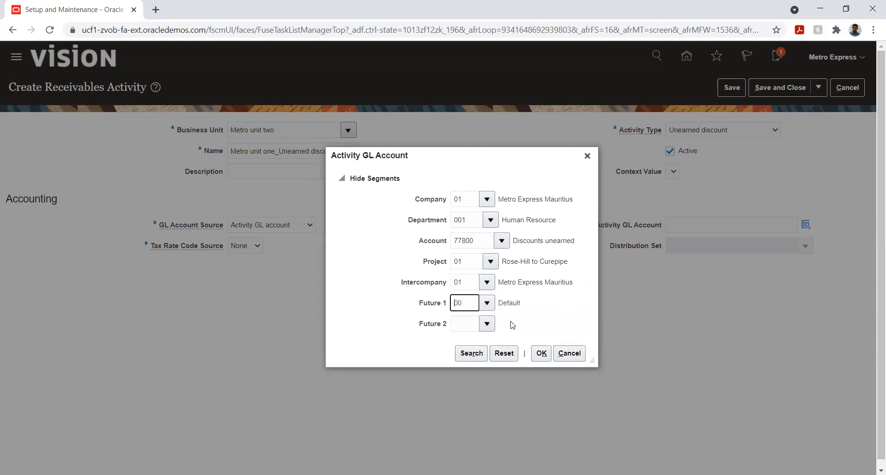
{"action": "left_click", "coordinate": [488, 324]}
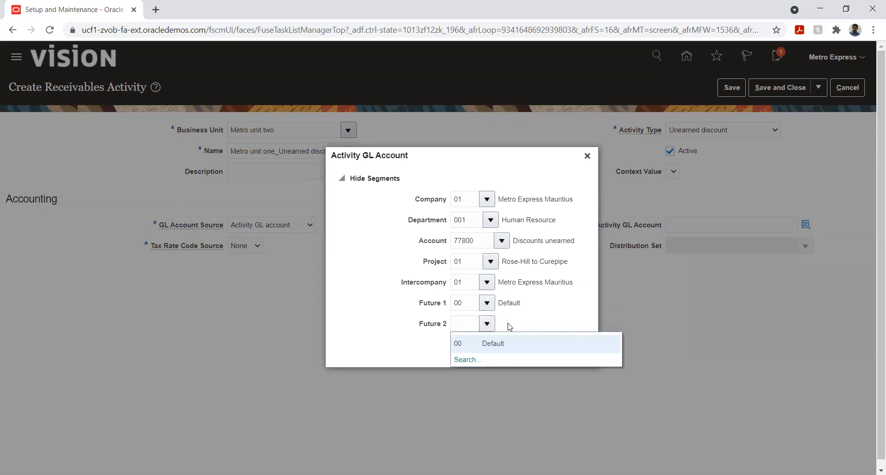
{"action": "left_click", "coordinate": [506, 344]}
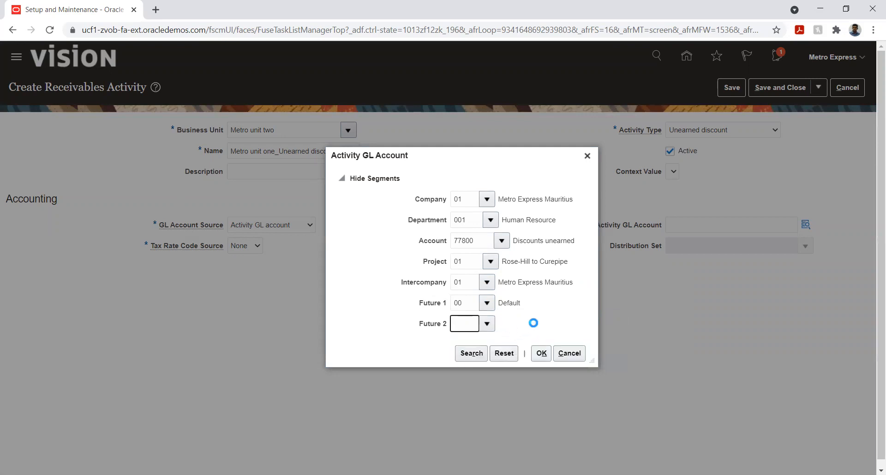
{"action": "left_click", "coordinate": [540, 352]}
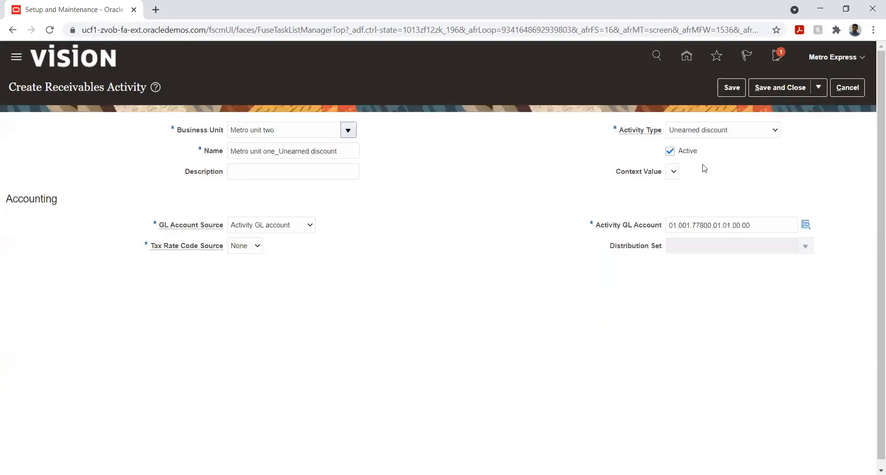
Save and close the unearned discount receivables activity, and save and close the receivables activities page
{"action": "left_click", "coordinate": [727, 85]}
{"action": "left_click", "coordinate": [774, 91]}
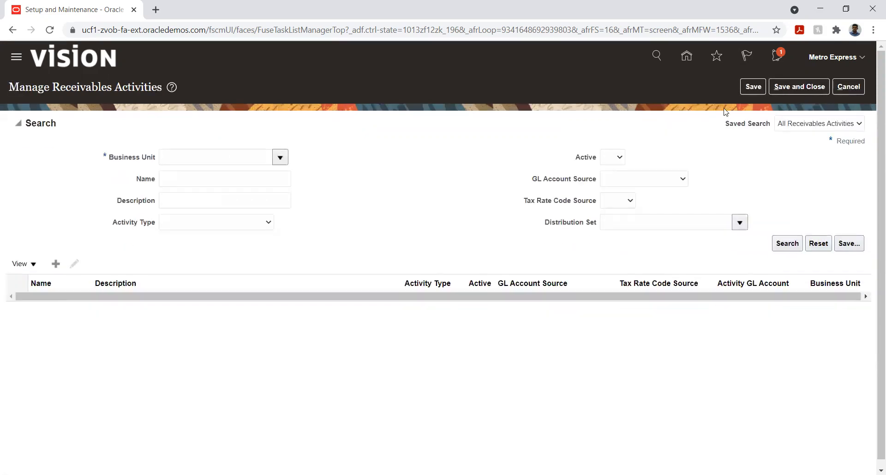
{"action": "left_click", "coordinate": [791, 85]}
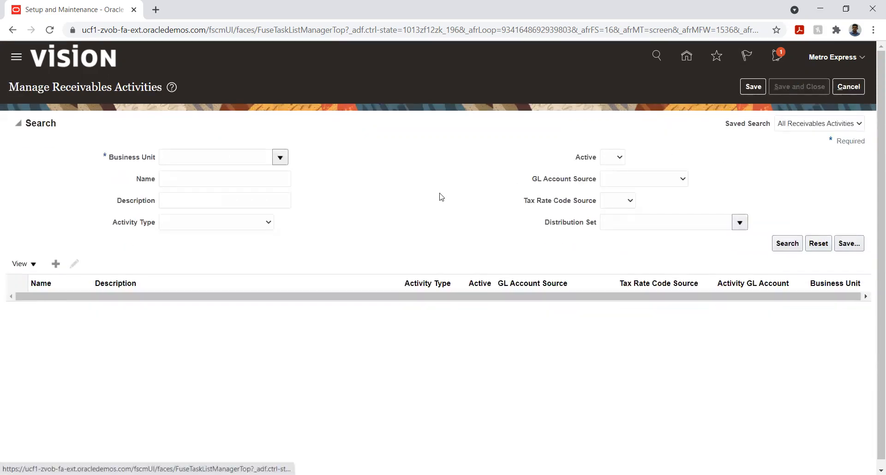